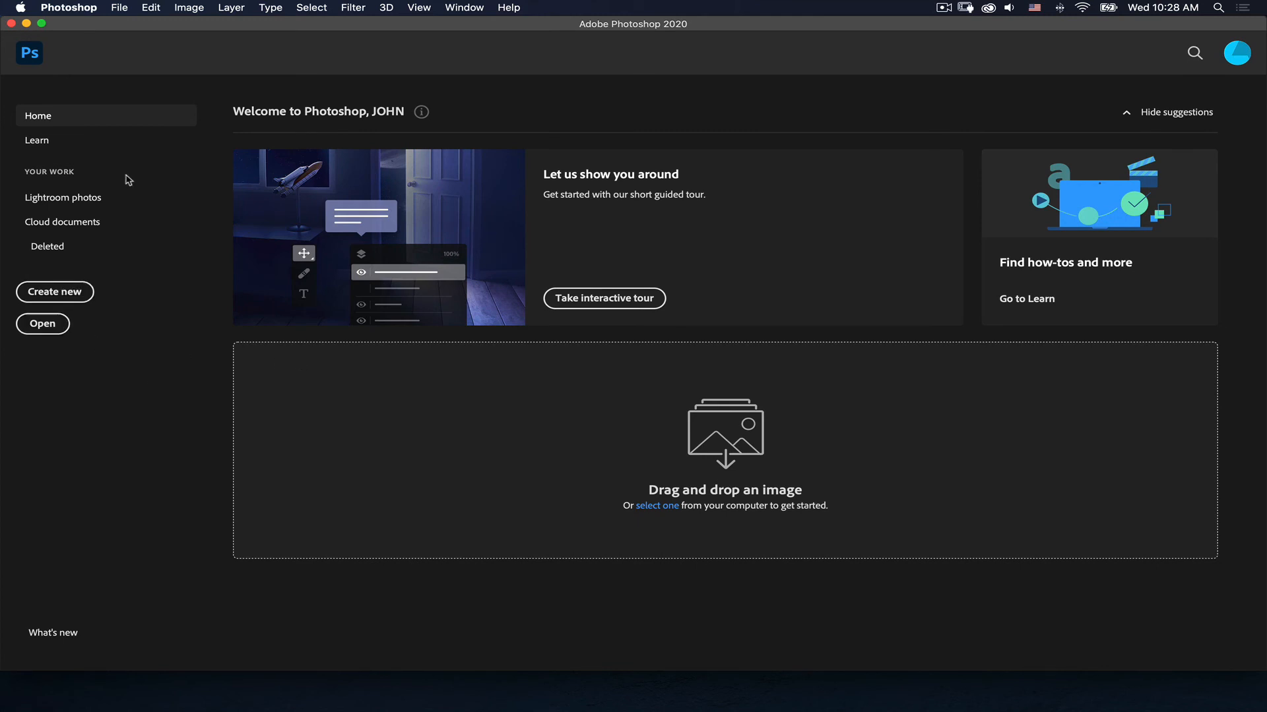
pyautogui.click(112, 7)
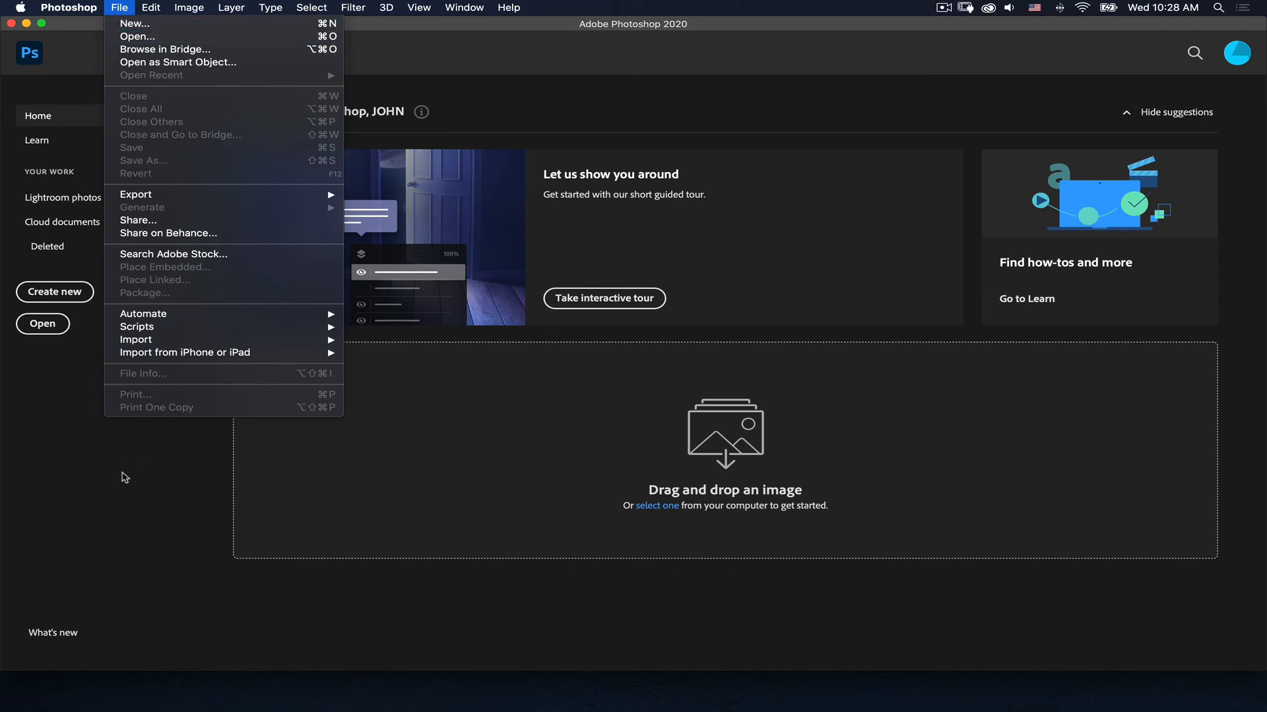
pyautogui.click(123, 477)
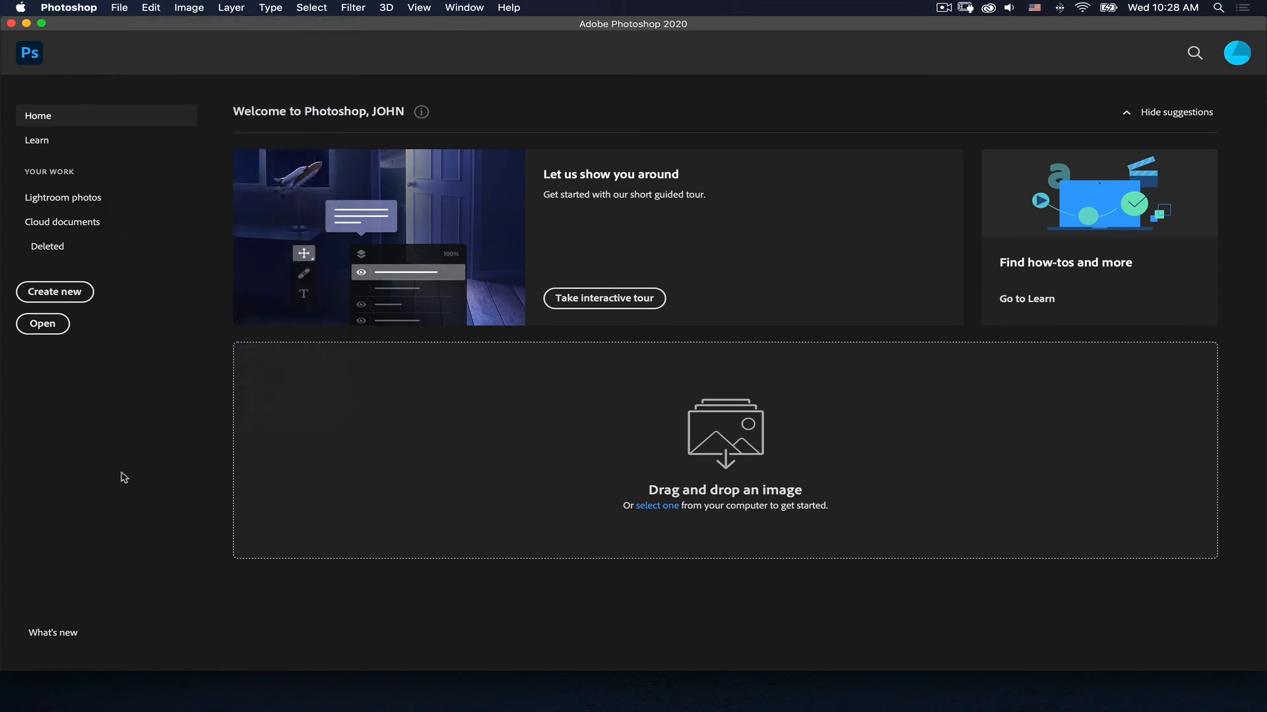
# Start a new document and set its width to 6 inches and its height to 9 inches
pyautogui.click(72, 293)
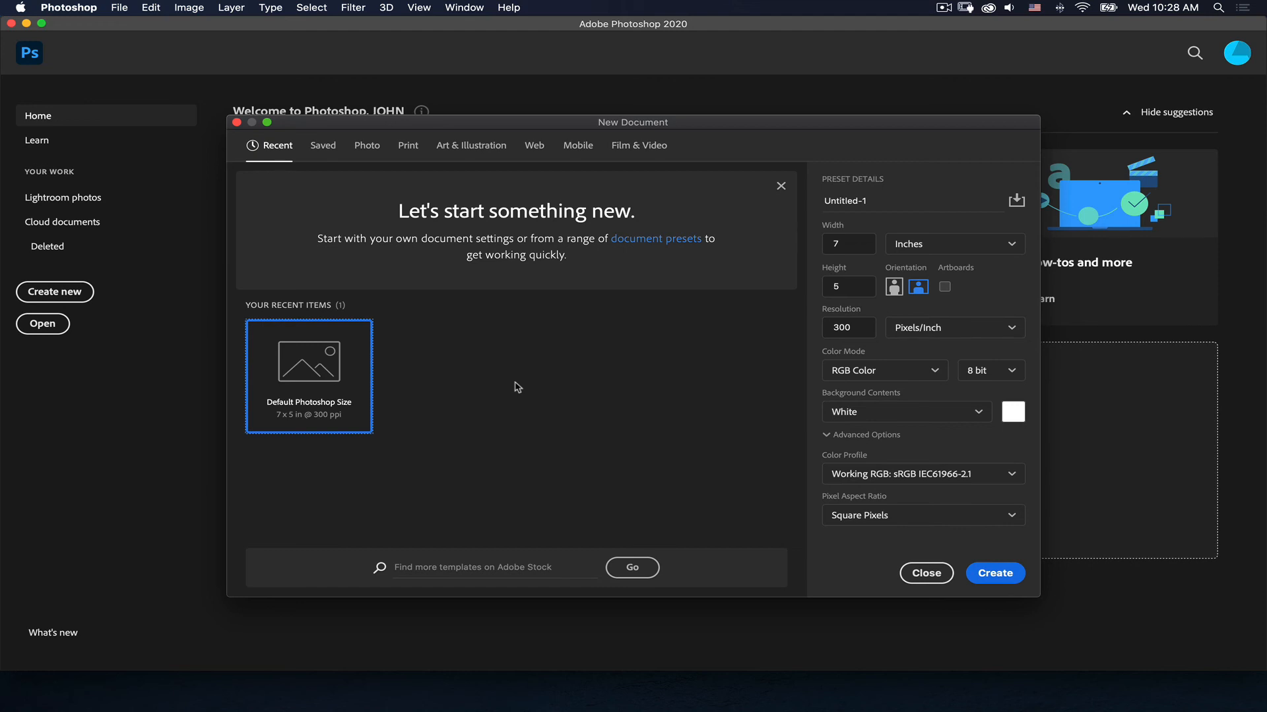
pyautogui.moveTo(851, 244); pyautogui.dragTo(800, 243)
pyautogui.write('6')
pyautogui.moveTo(852, 286); pyautogui.dragTo(801, 281)
pyautogui.write('9')
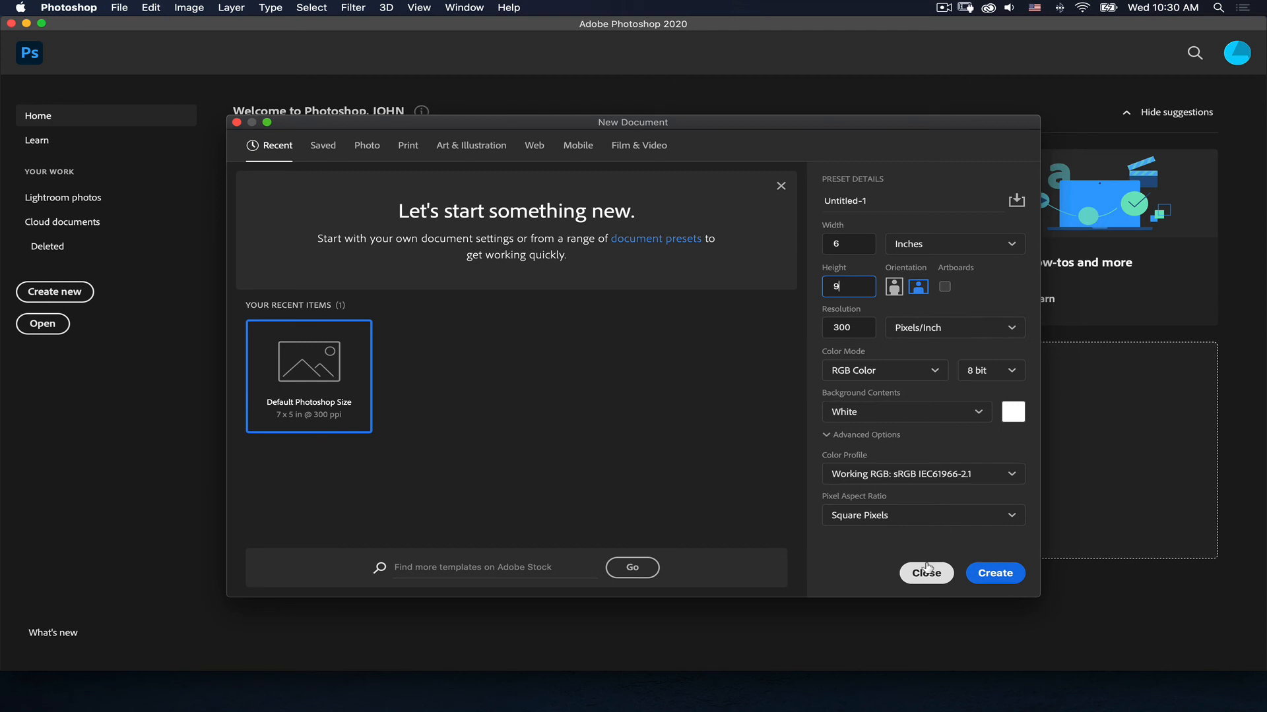
# Create the document in RGB Color mode with 8 bit depth
pyautogui.click(988, 371)
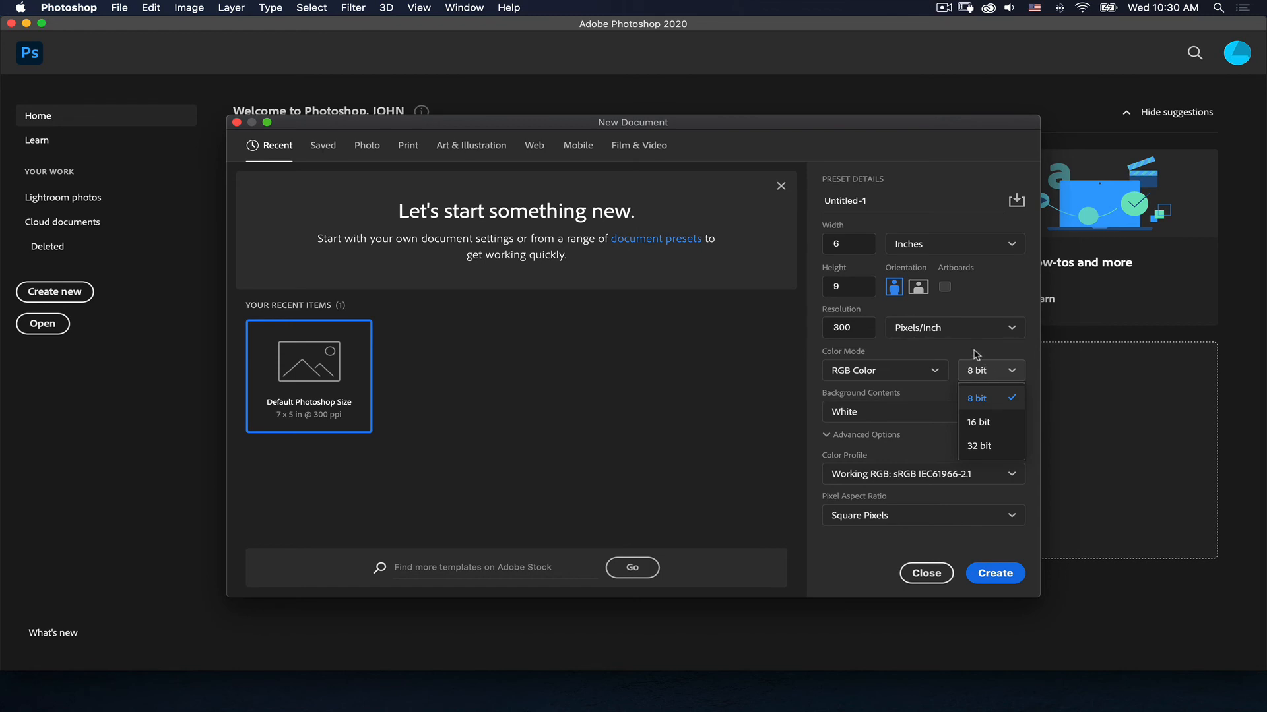
pyautogui.click(976, 355)
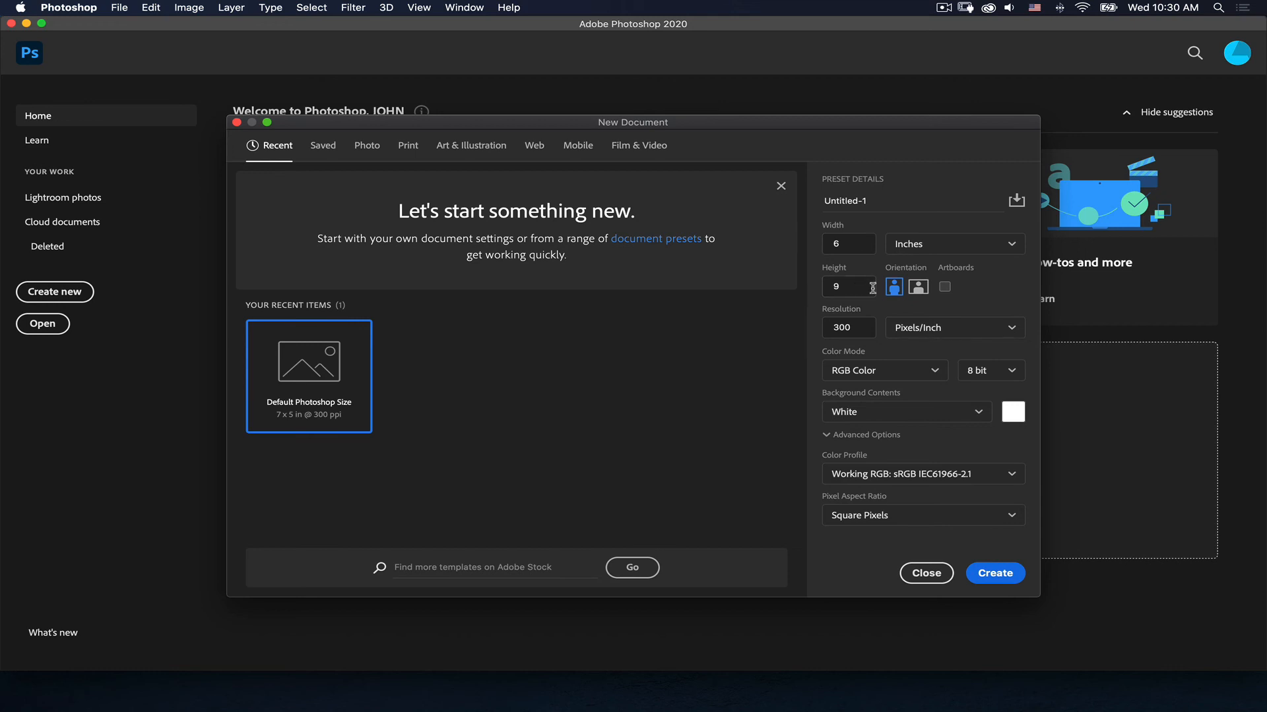
pyautogui.click(864, 326)
pyautogui.click(878, 376)
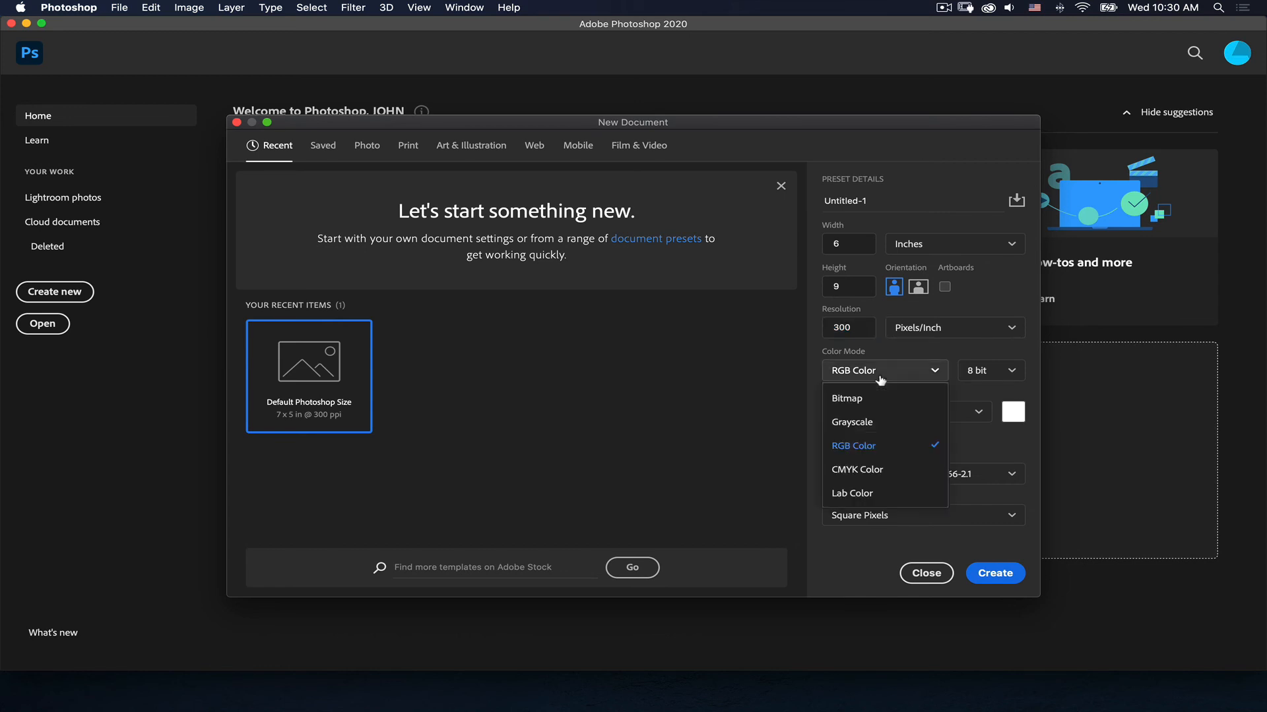
pyautogui.click(852, 447)
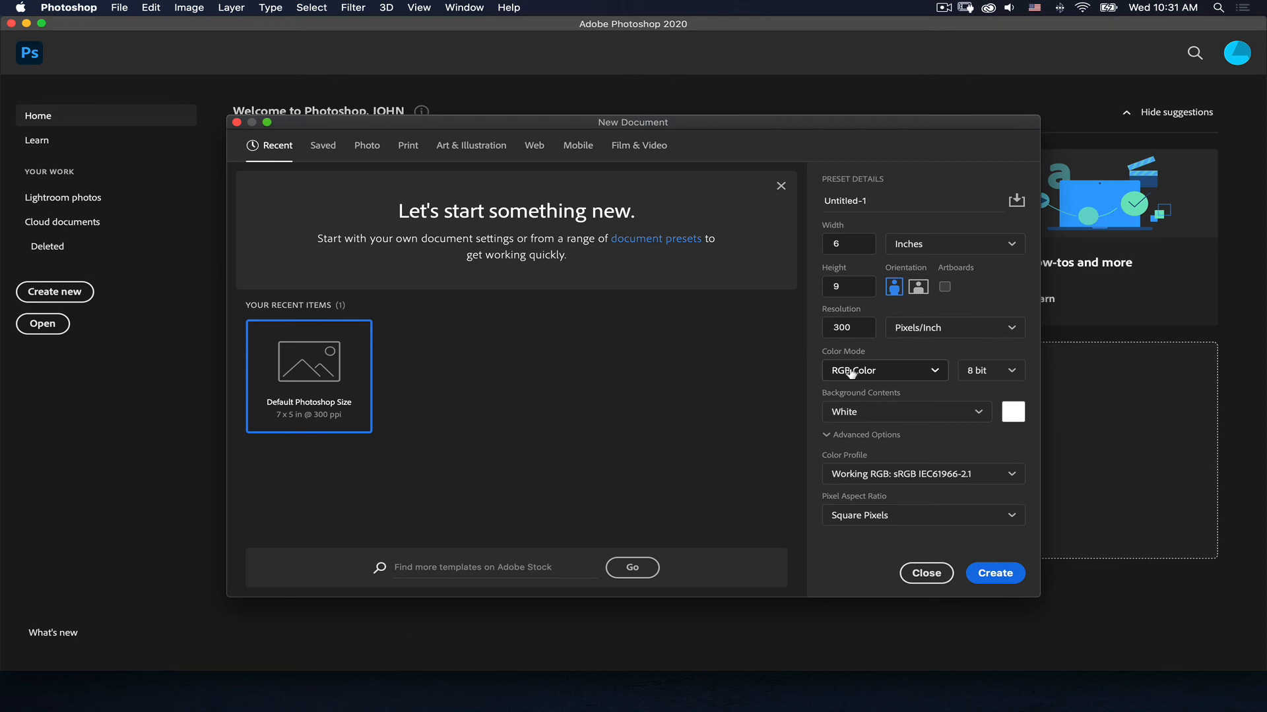
pyautogui.click(985, 572)
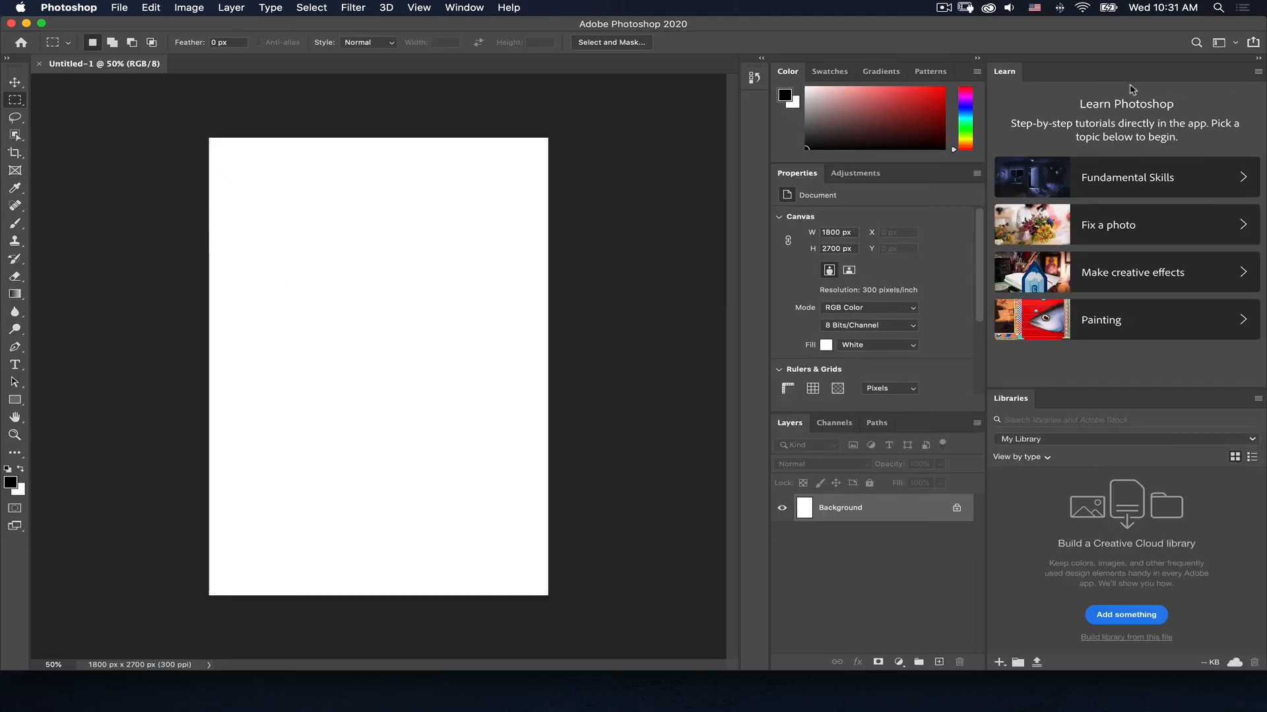
# Collapse the Learn and Libraries panels to make more room for the canvas
pyautogui.click(1259, 58)
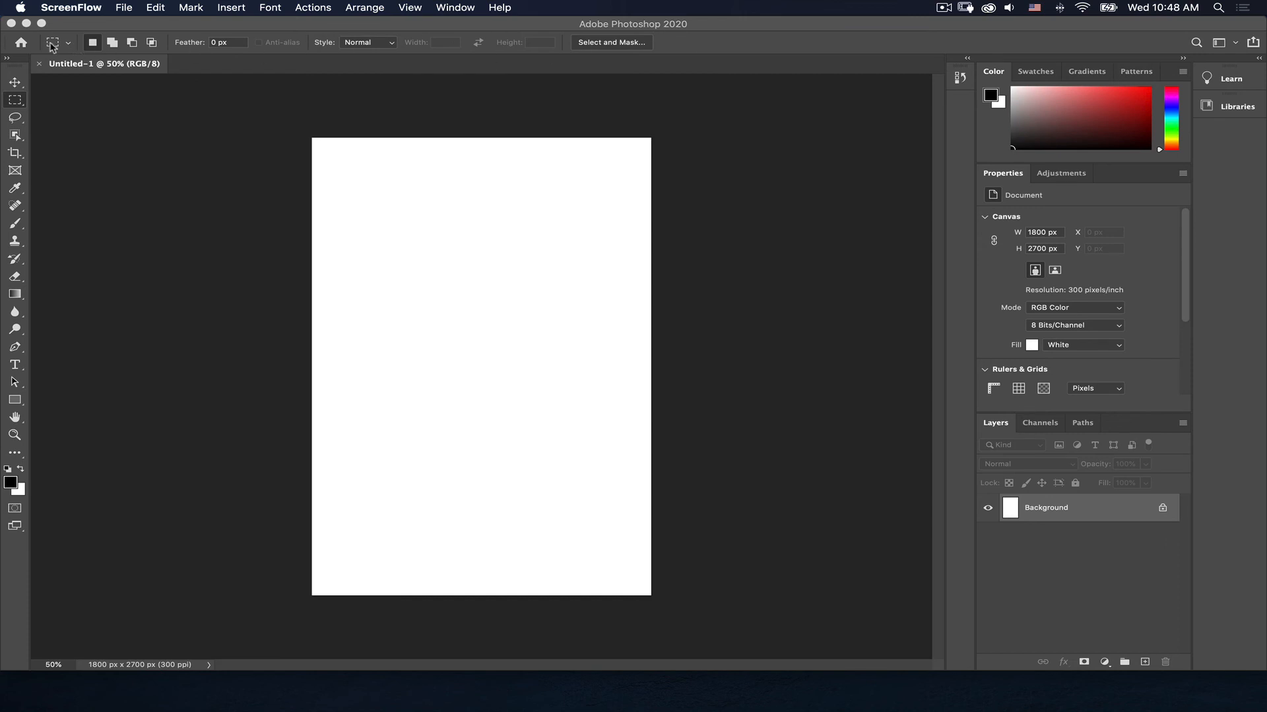
# Activate the tools from Move down to Clone Stamp one after another and examine how their options differ
pyautogui.click(13, 83)
pyautogui.click(15, 118)
pyautogui.click(15, 135)
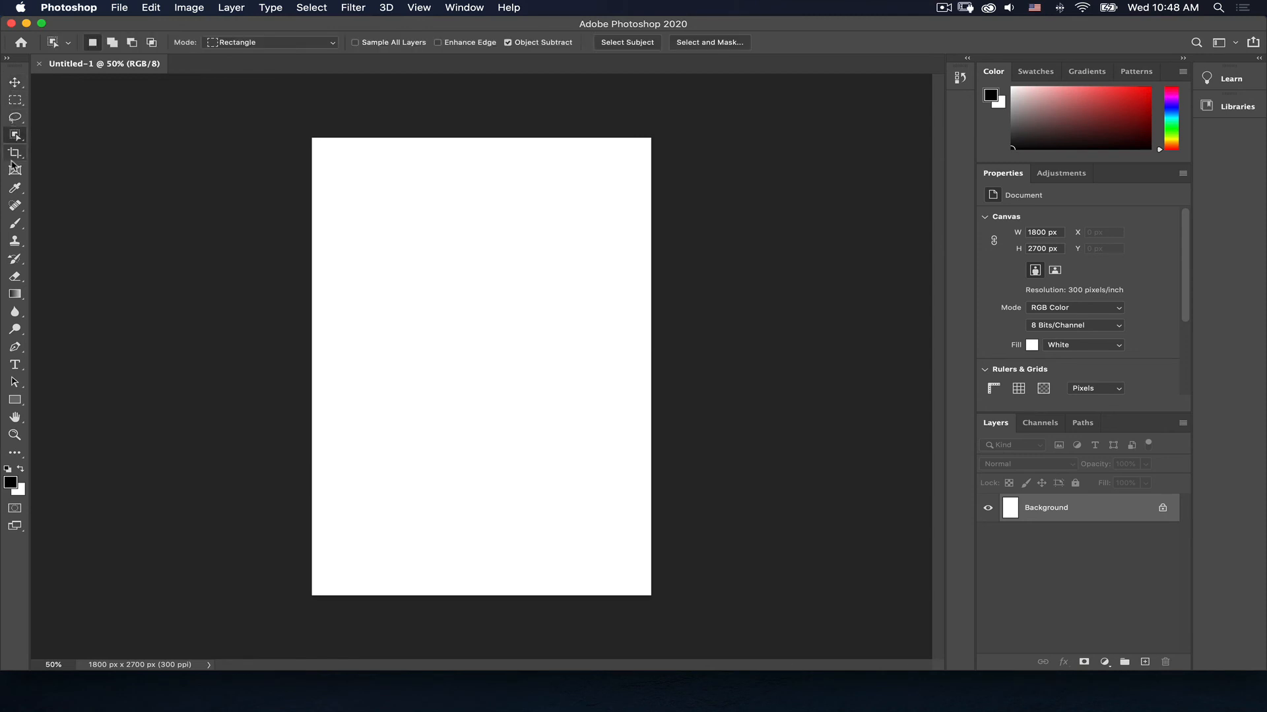
pyautogui.click(15, 154)
pyautogui.click(14, 118)
pyautogui.click(14, 100)
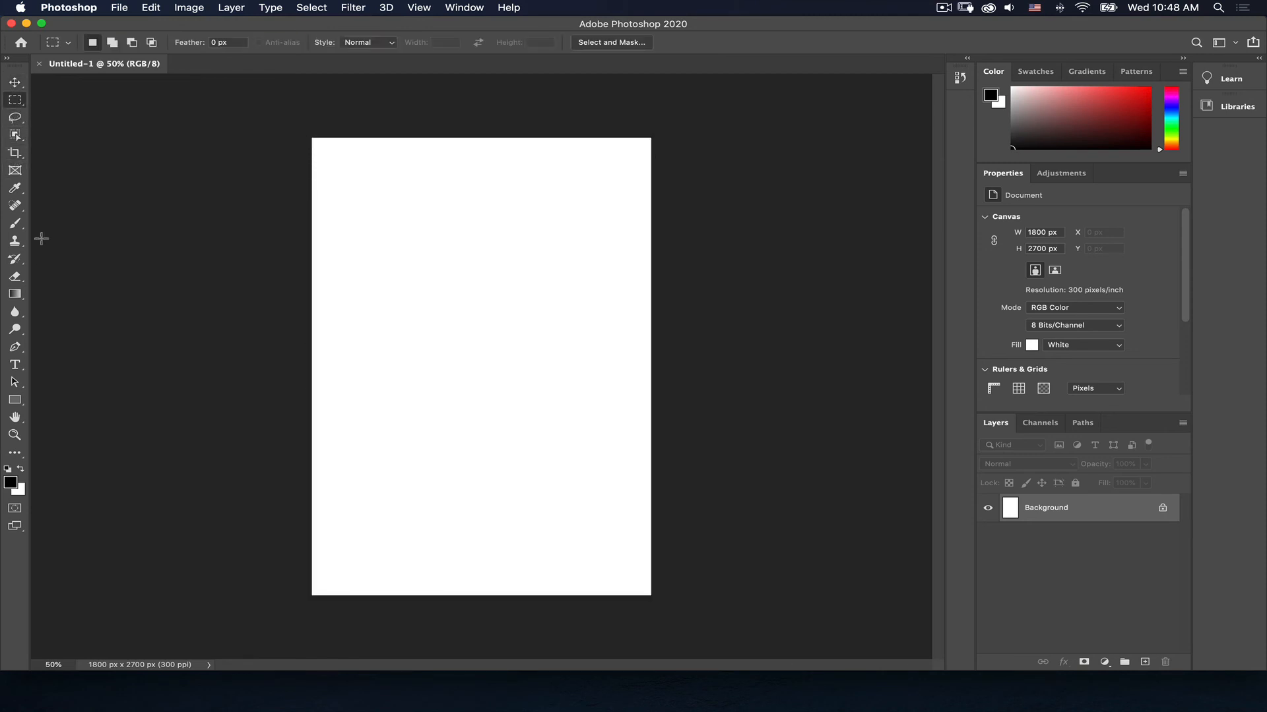
pyautogui.click(14, 153)
pyautogui.click(15, 170)
pyautogui.click(14, 188)
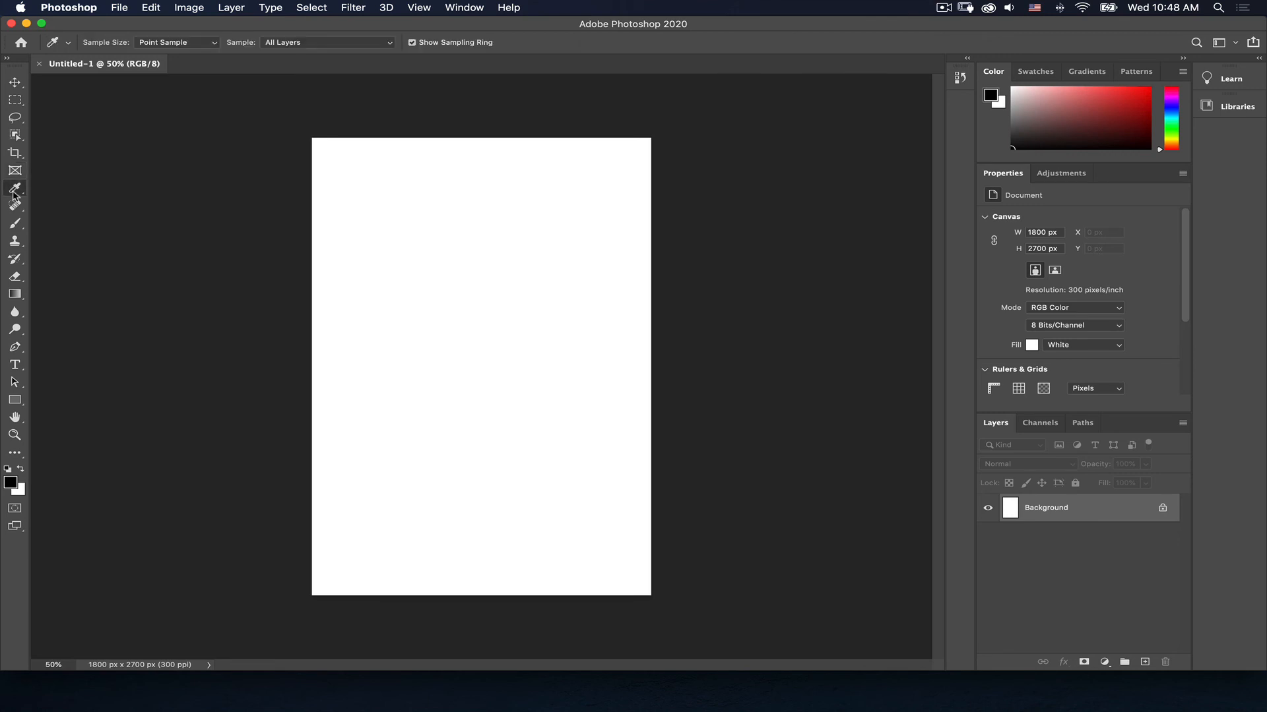
pyautogui.click(14, 205)
pyautogui.click(14, 223)
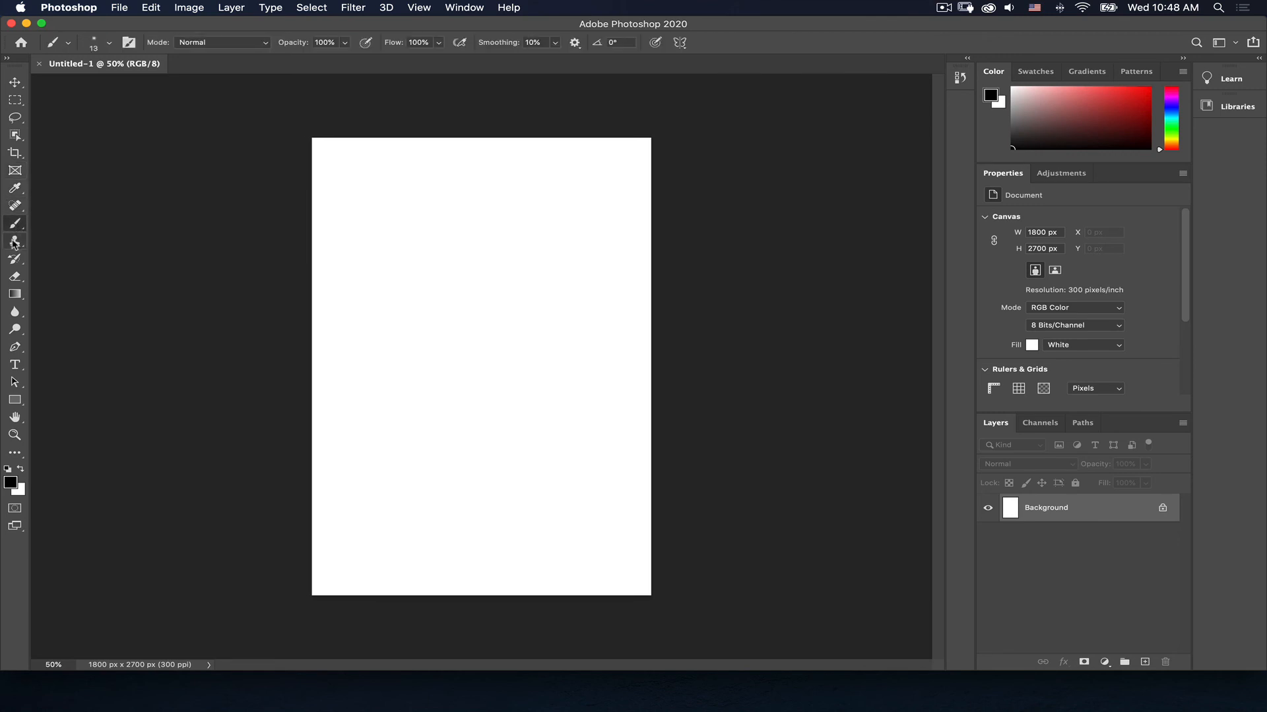
pyautogui.click(15, 241)
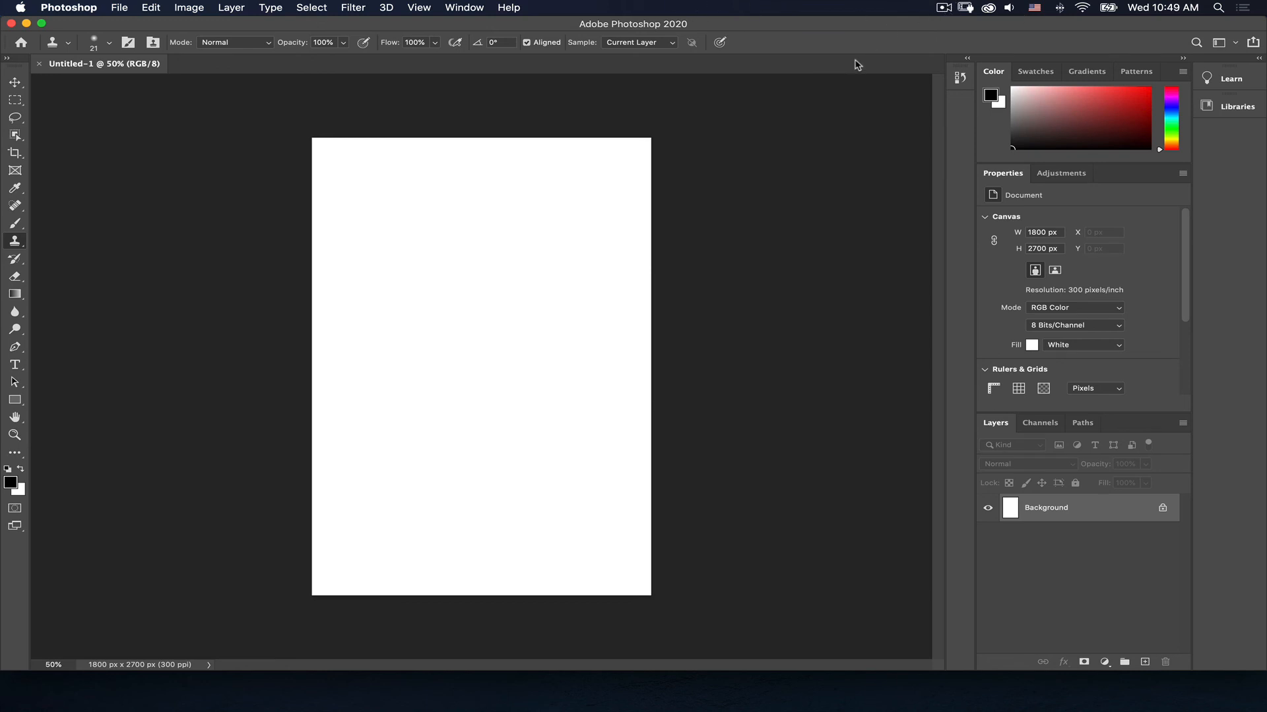
pyautogui.click(944, 7)
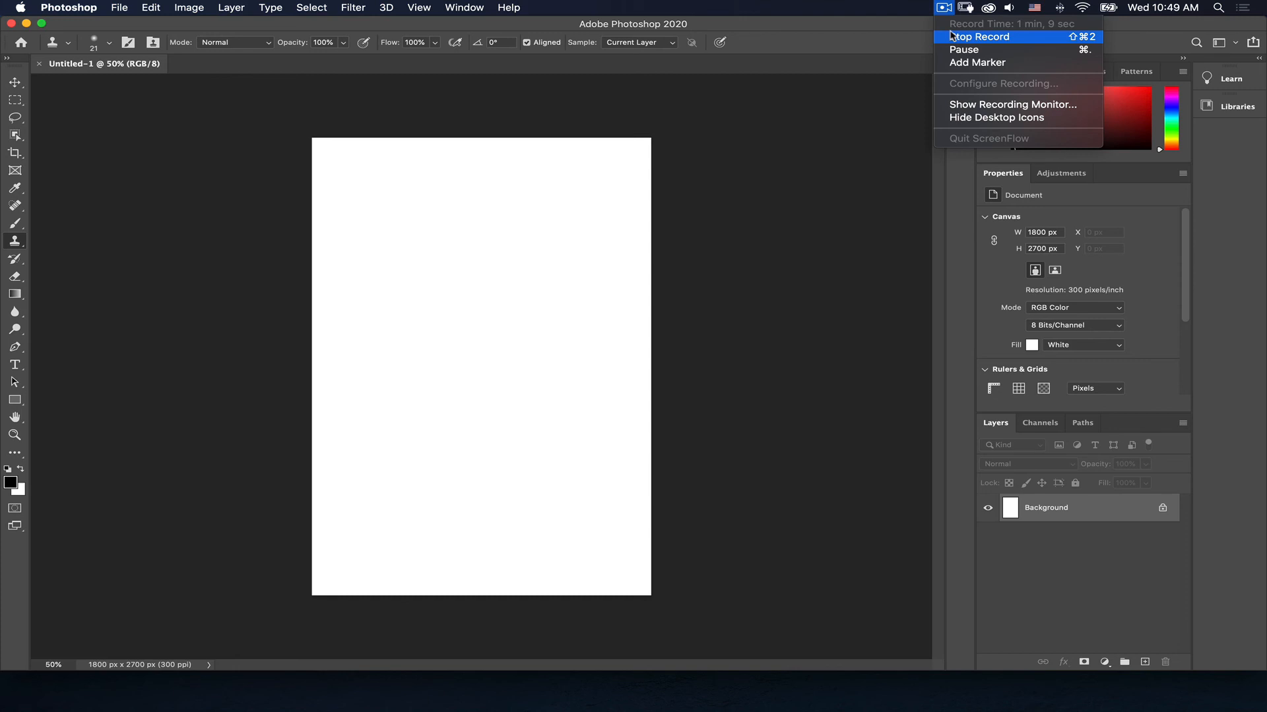
pyautogui.click(952, 36)
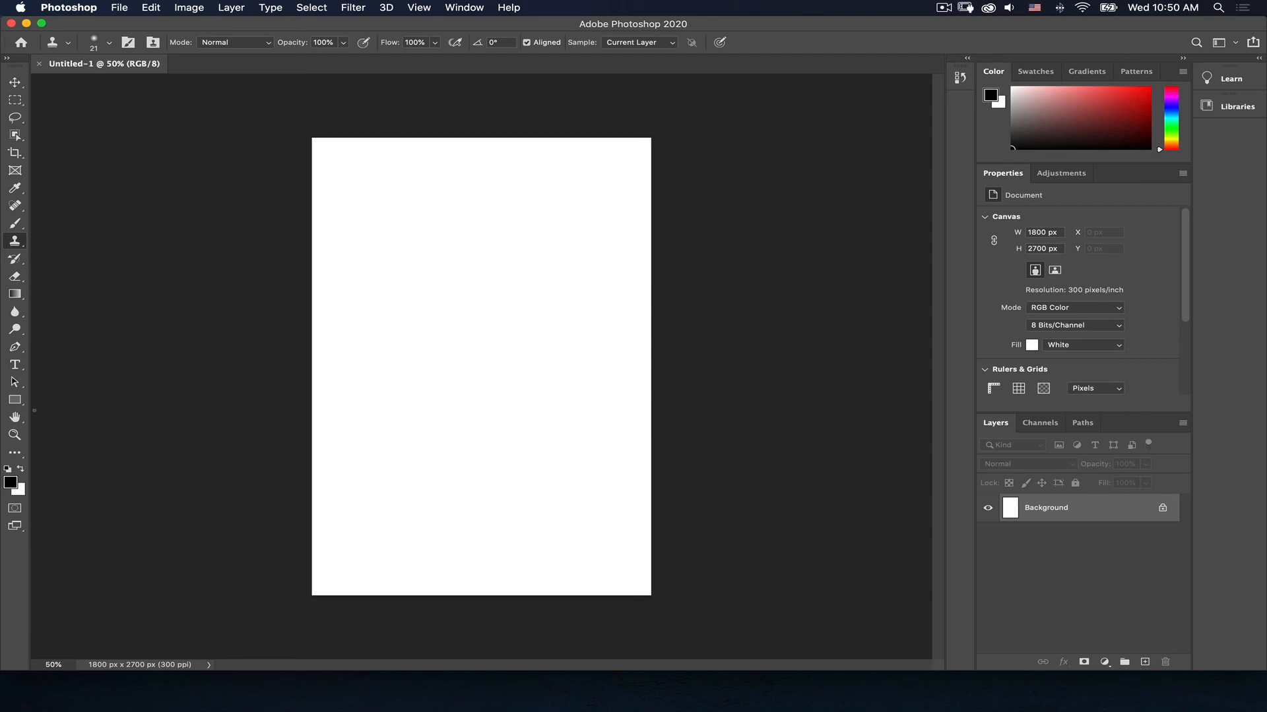
# Switch between the Move, Rectangular Marquee and Lasso tools, and show the marquee tool variants
pyautogui.click(14, 83)
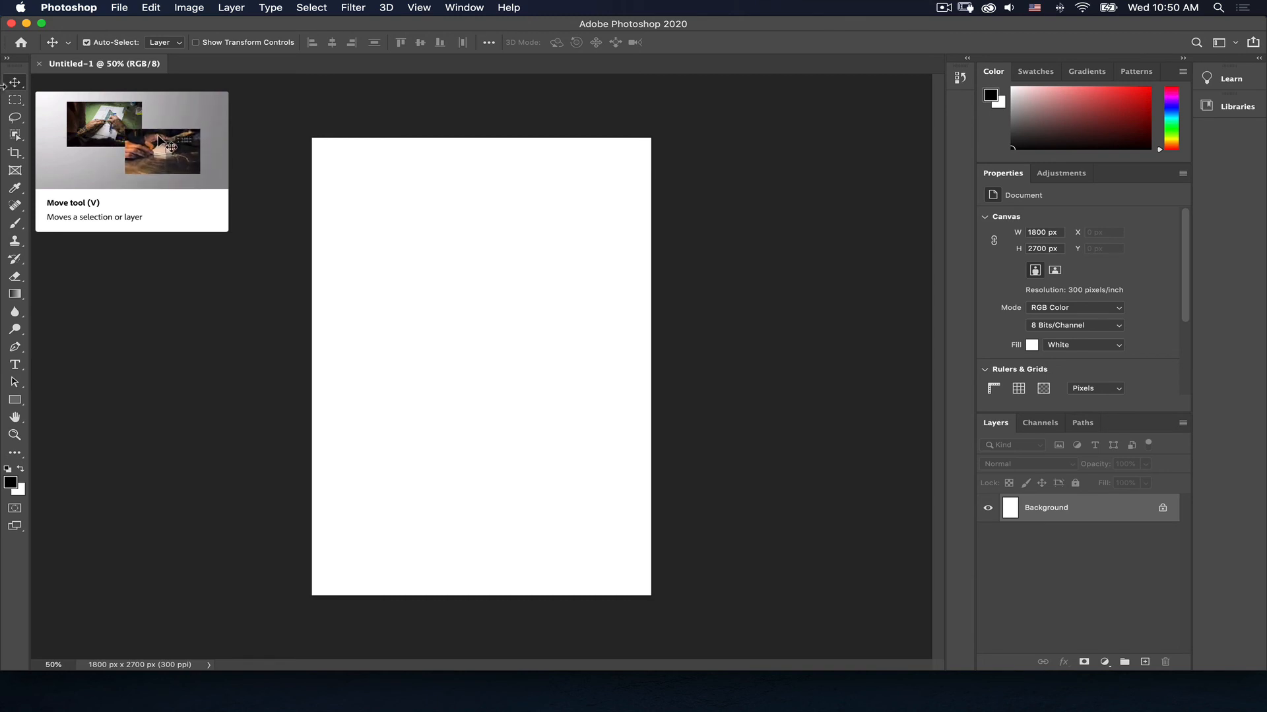
pyautogui.press('super')
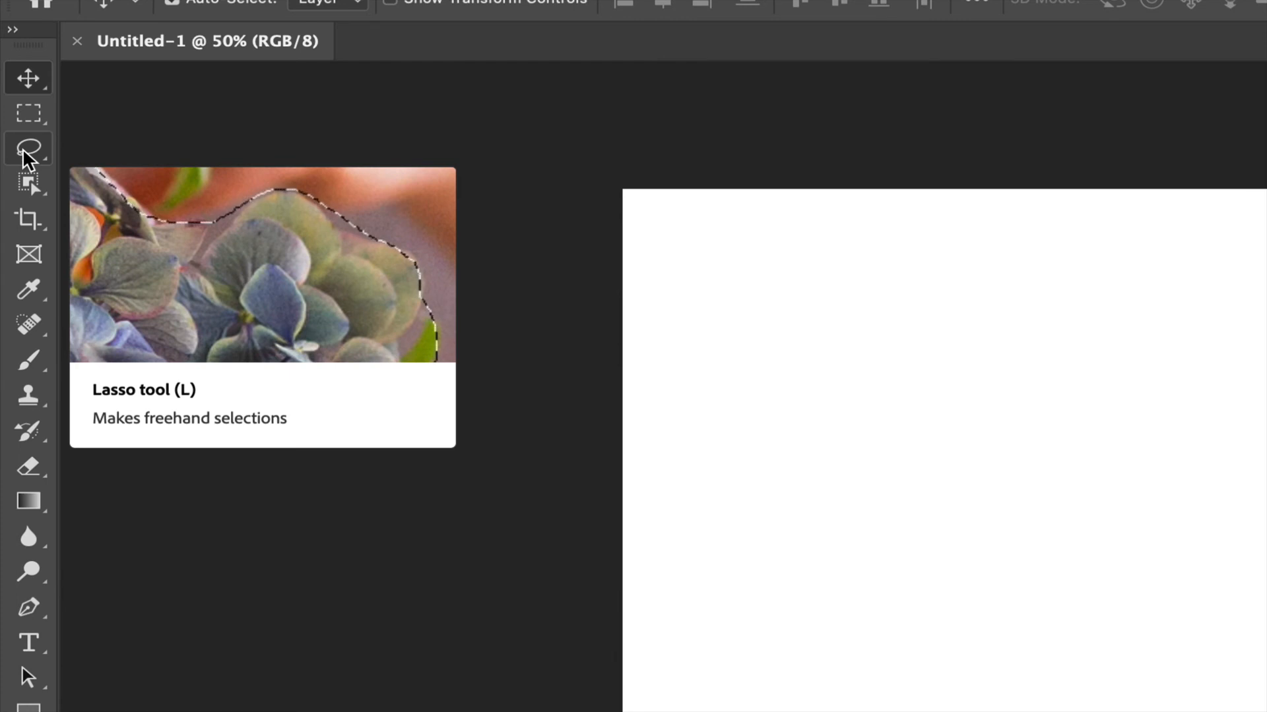
pyautogui.click(24, 116)
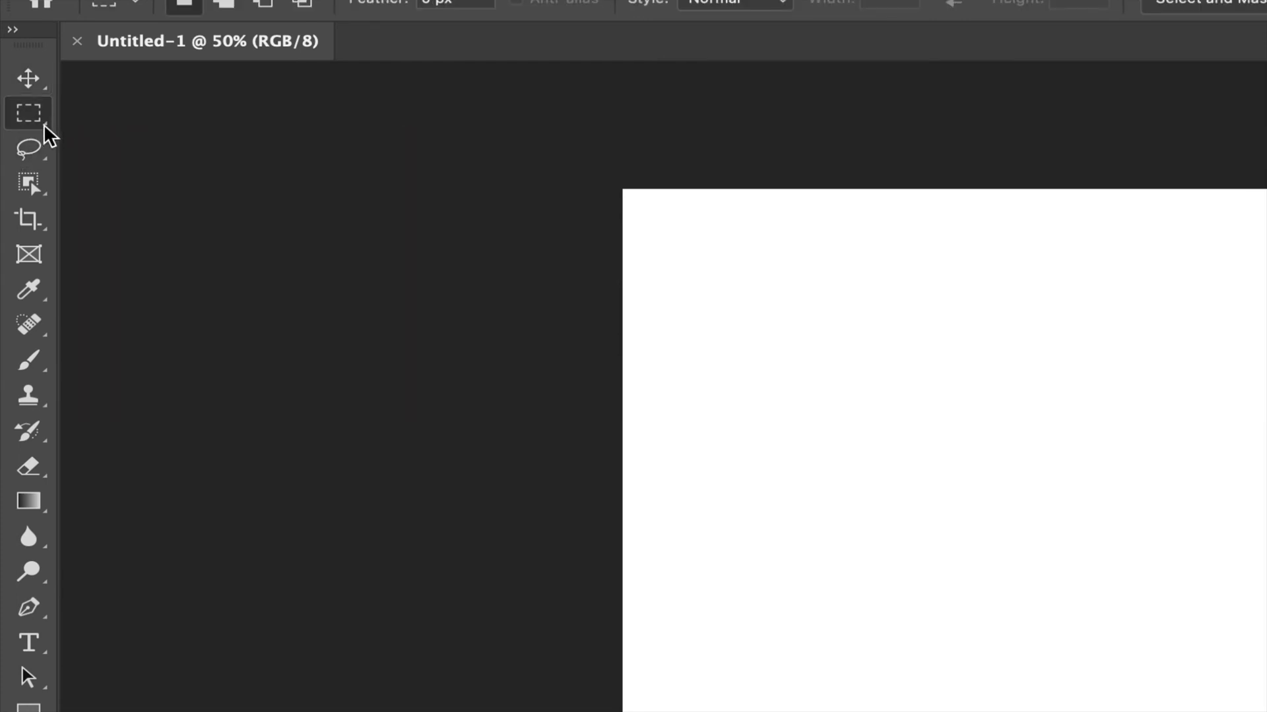
pyautogui.click(30, 151)
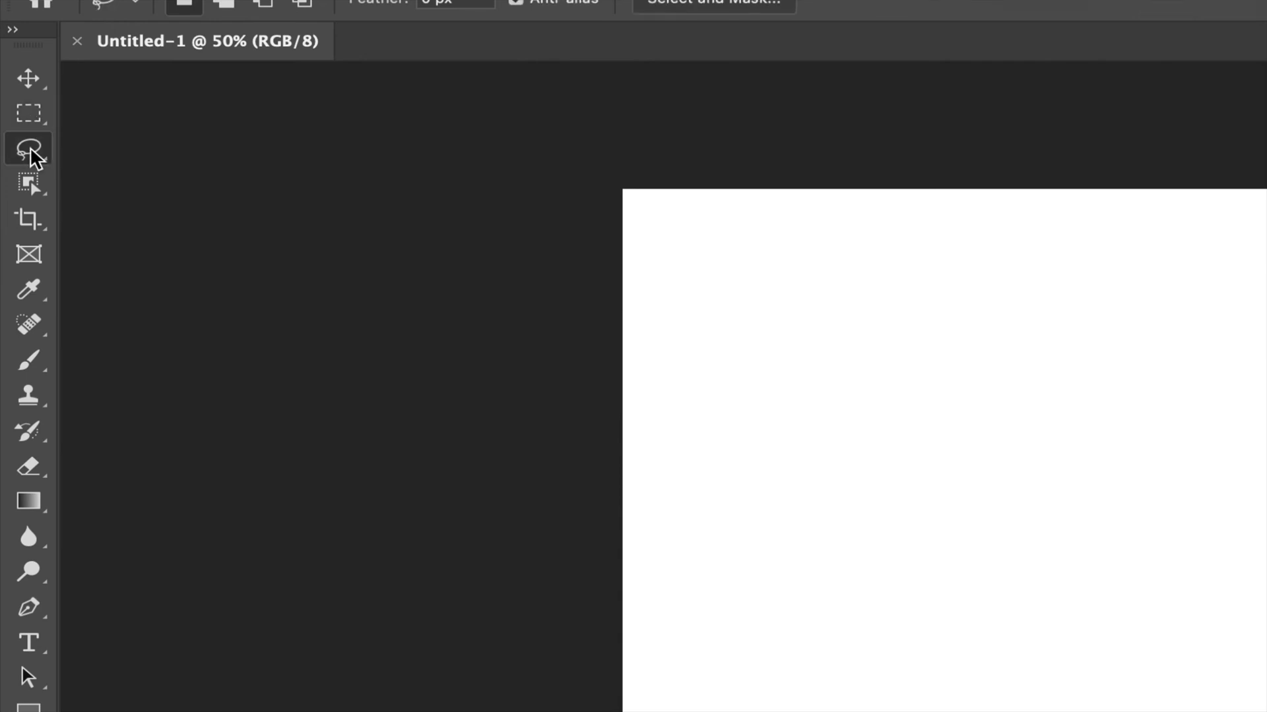
pyautogui.click(31, 117)
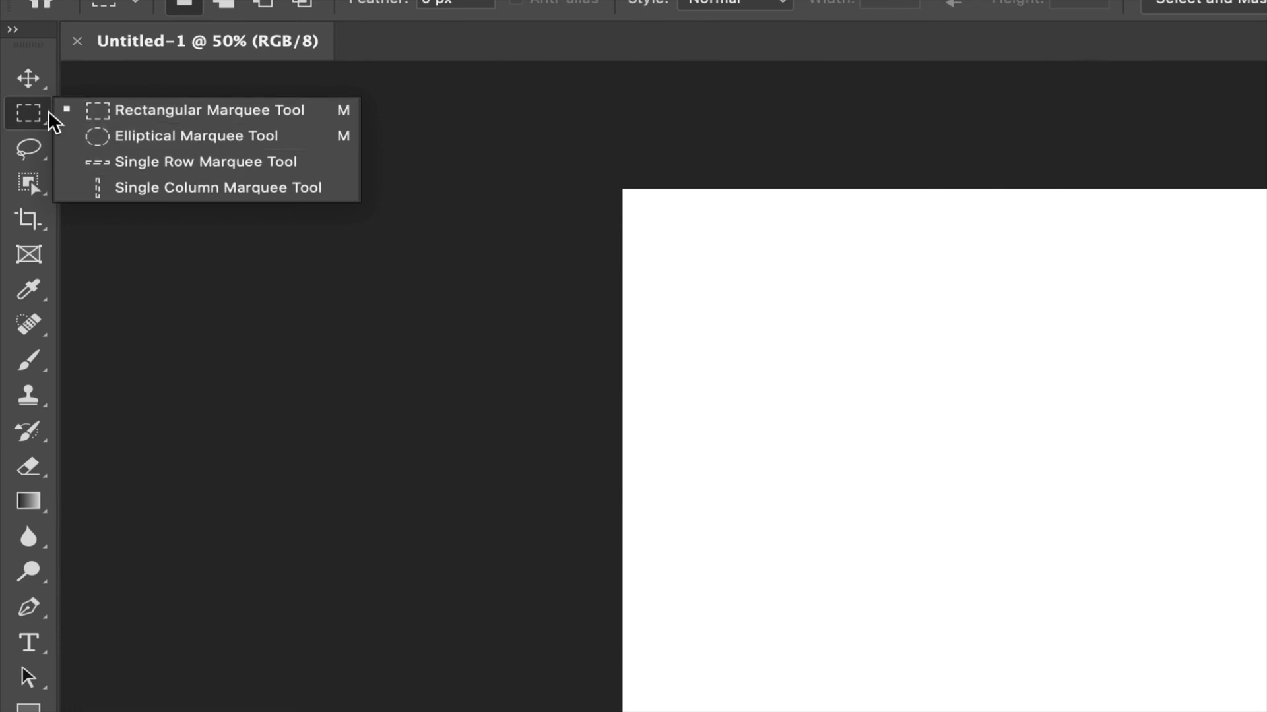
# Examine the alternative tools grouped under the Move, Marquee and Lasso tools
pyautogui.click(37, 84)
pyautogui.rightClick(34, 80)
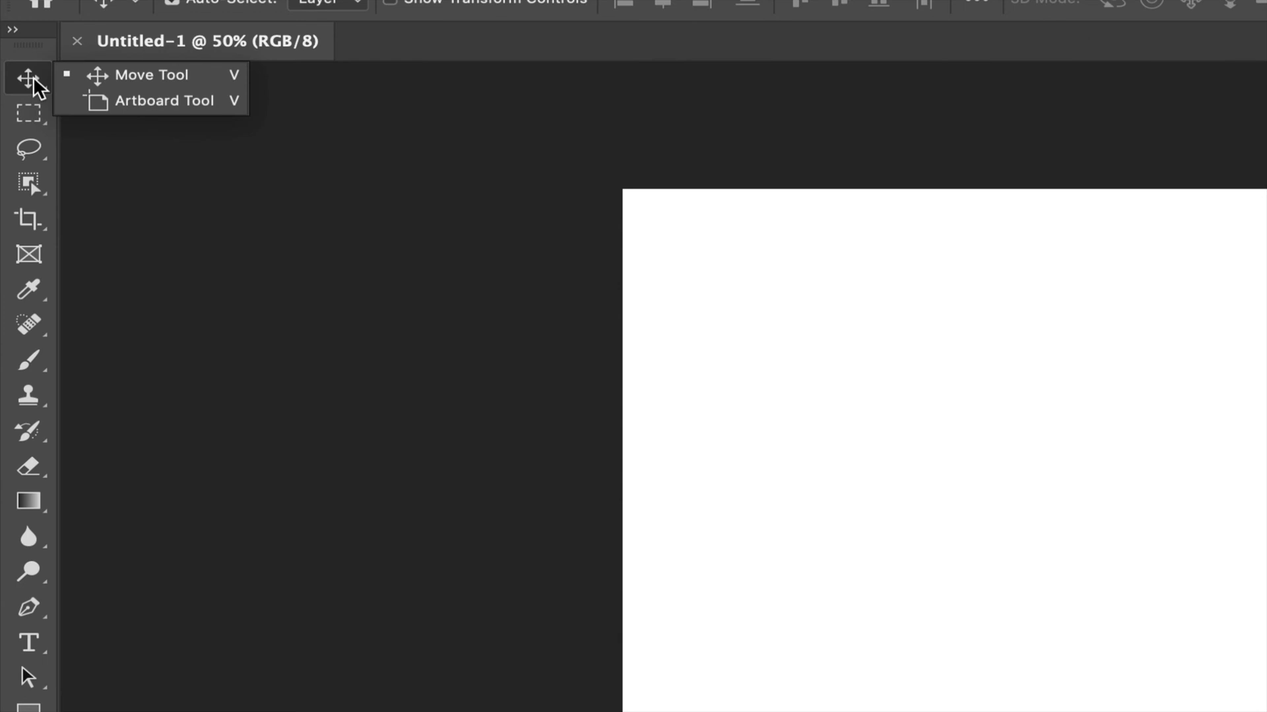
pyautogui.click(30, 116)
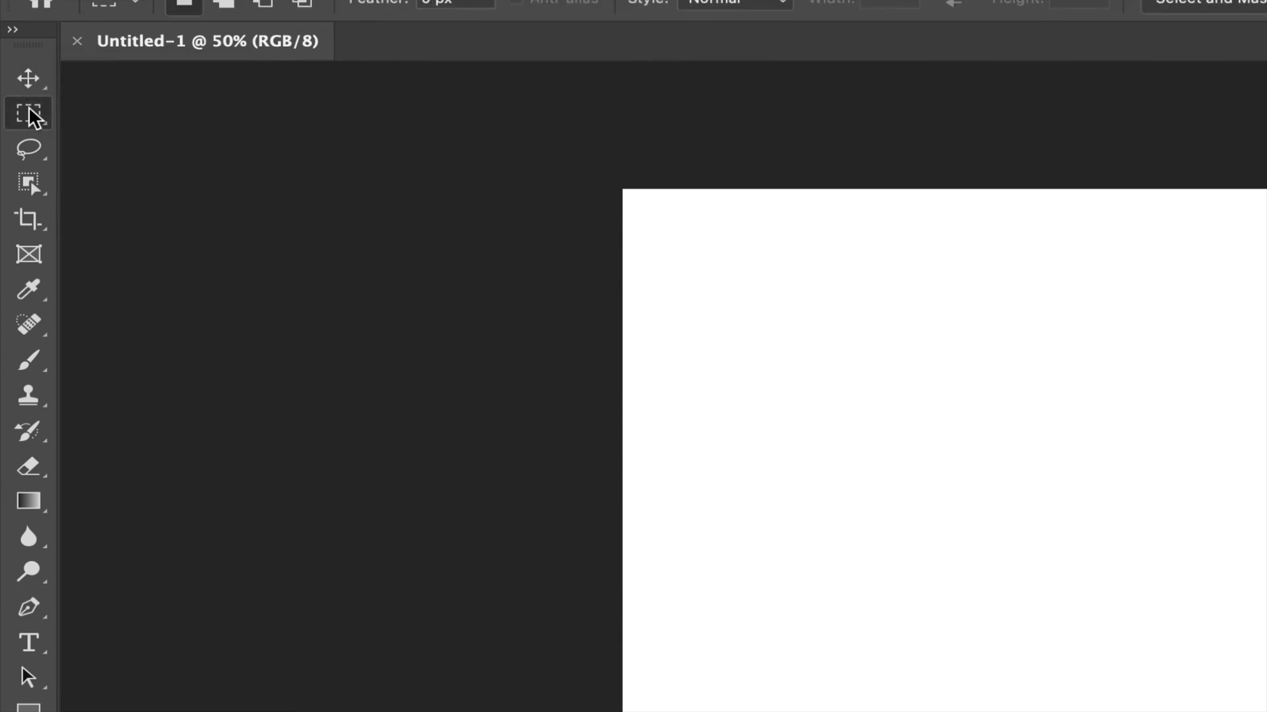
pyautogui.rightClick(31, 117)
pyautogui.click(31, 115)
pyautogui.click(29, 149)
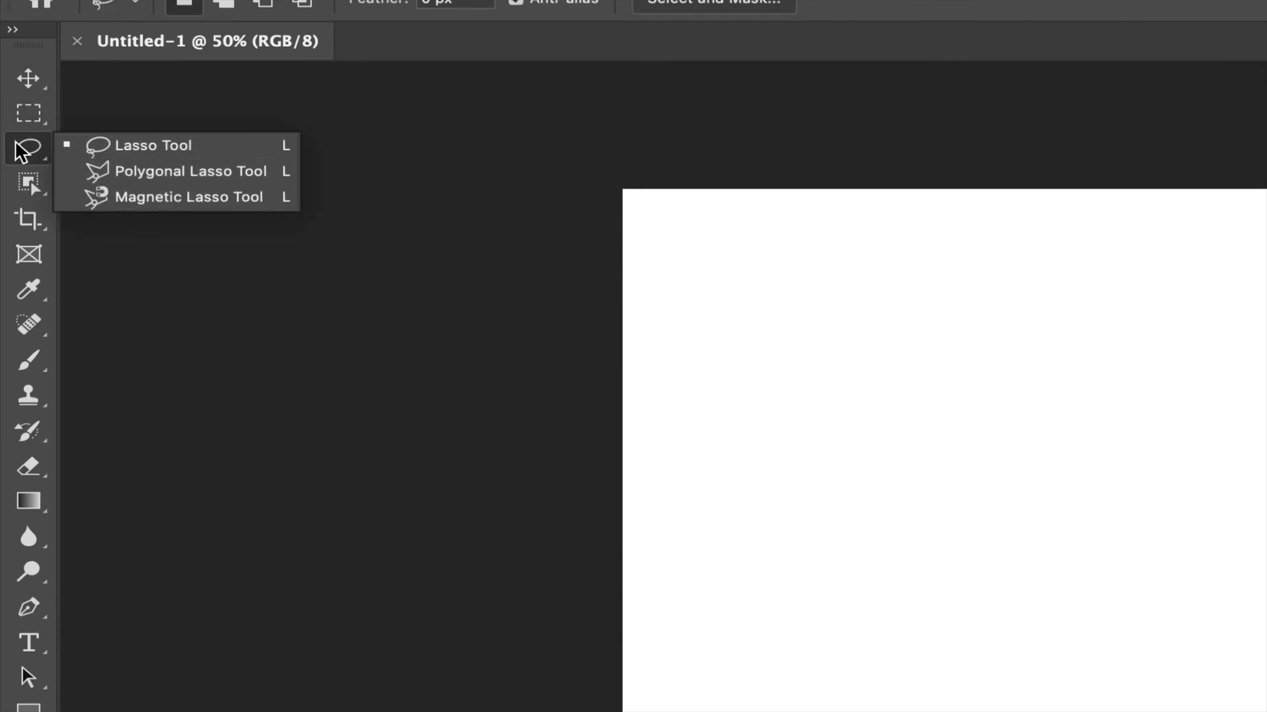
pyautogui.click(26, 153)
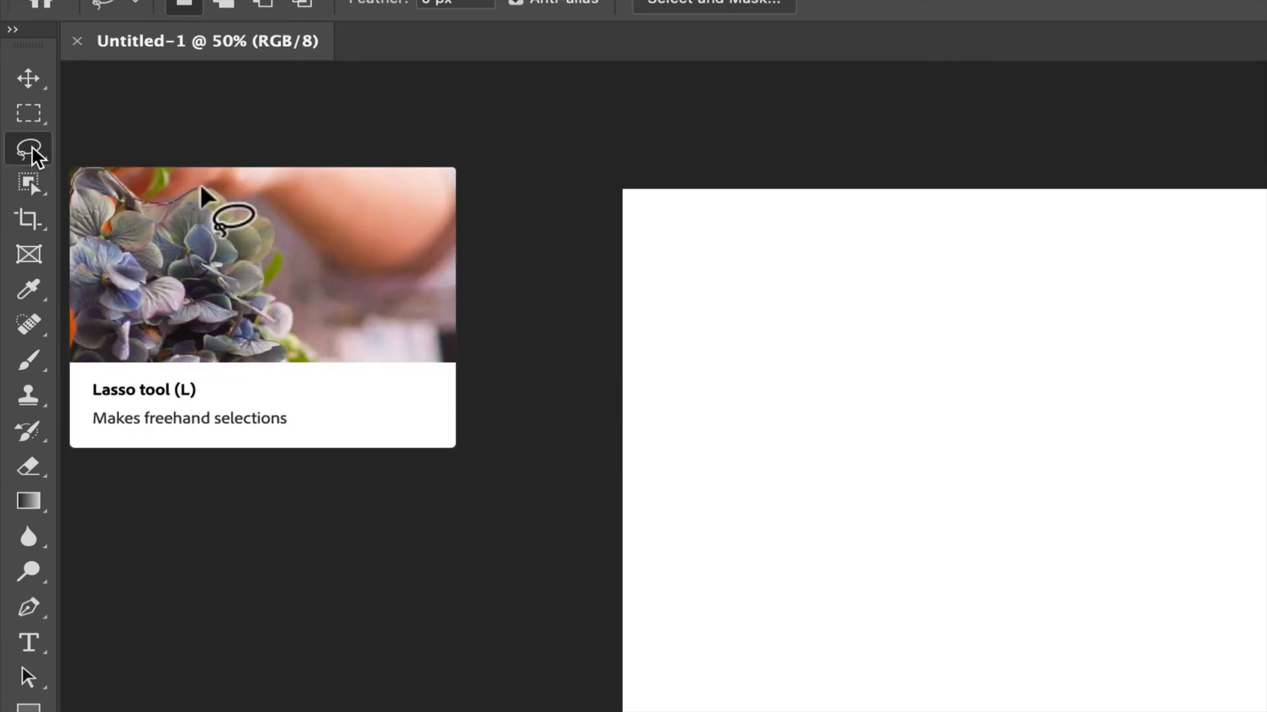
# Replace the Object Selection Tool with the Quick Selection Tool from the same tool group
pyautogui.click(25, 176)
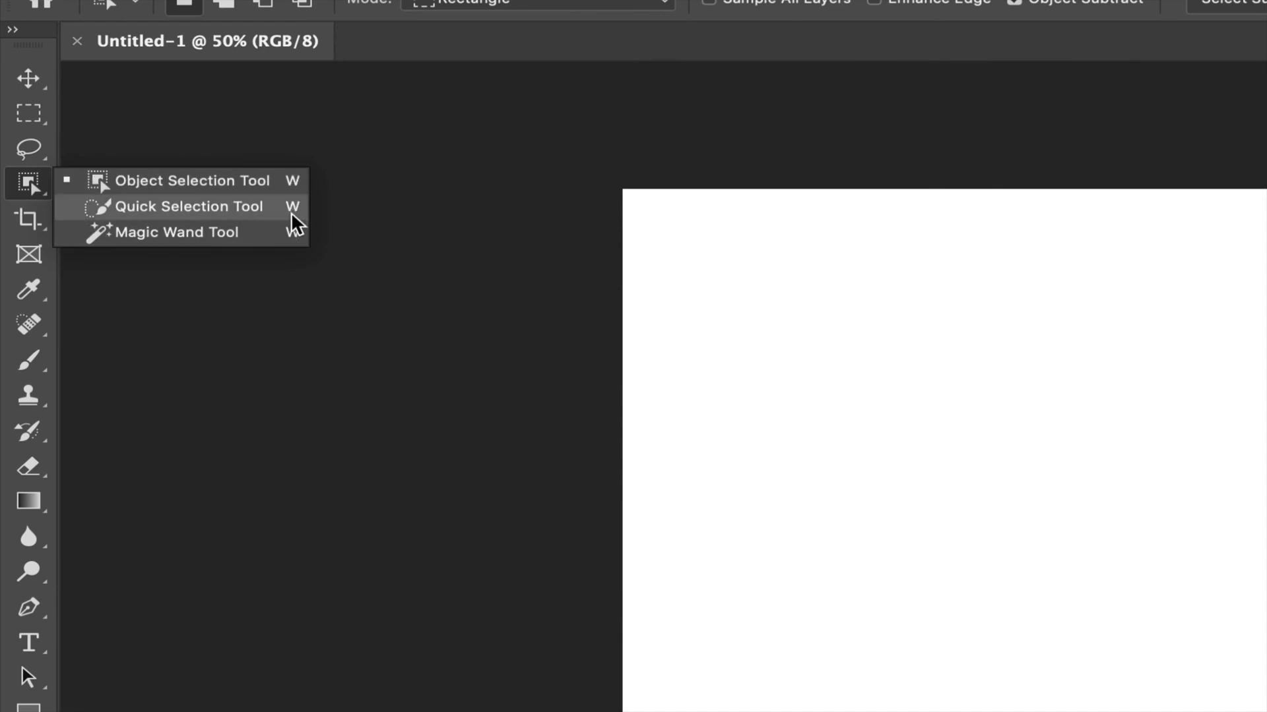
pyautogui.click(109, 209)
# Examine the alternative tools grouped under the Brush, Clone Stamp, Eraser, Gradient and Horizontal Type tools
pyautogui.click(31, 363)
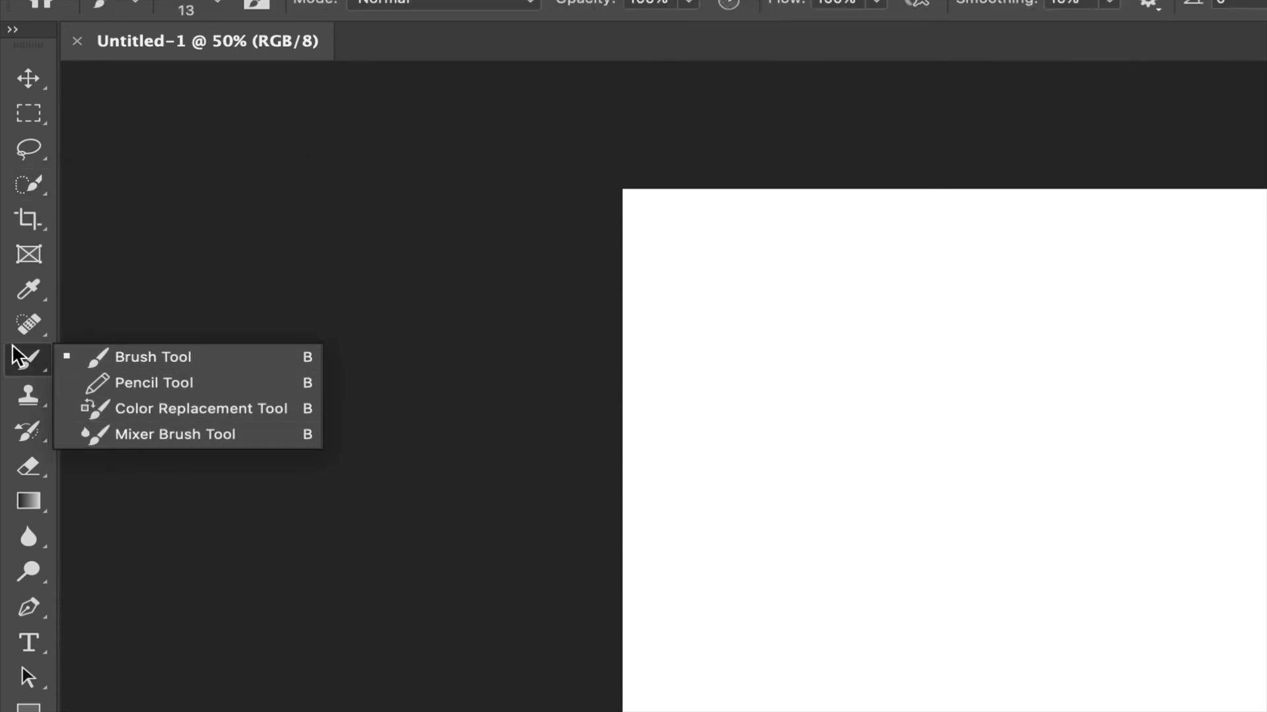
pyautogui.click(16, 357)
pyautogui.click(29, 401)
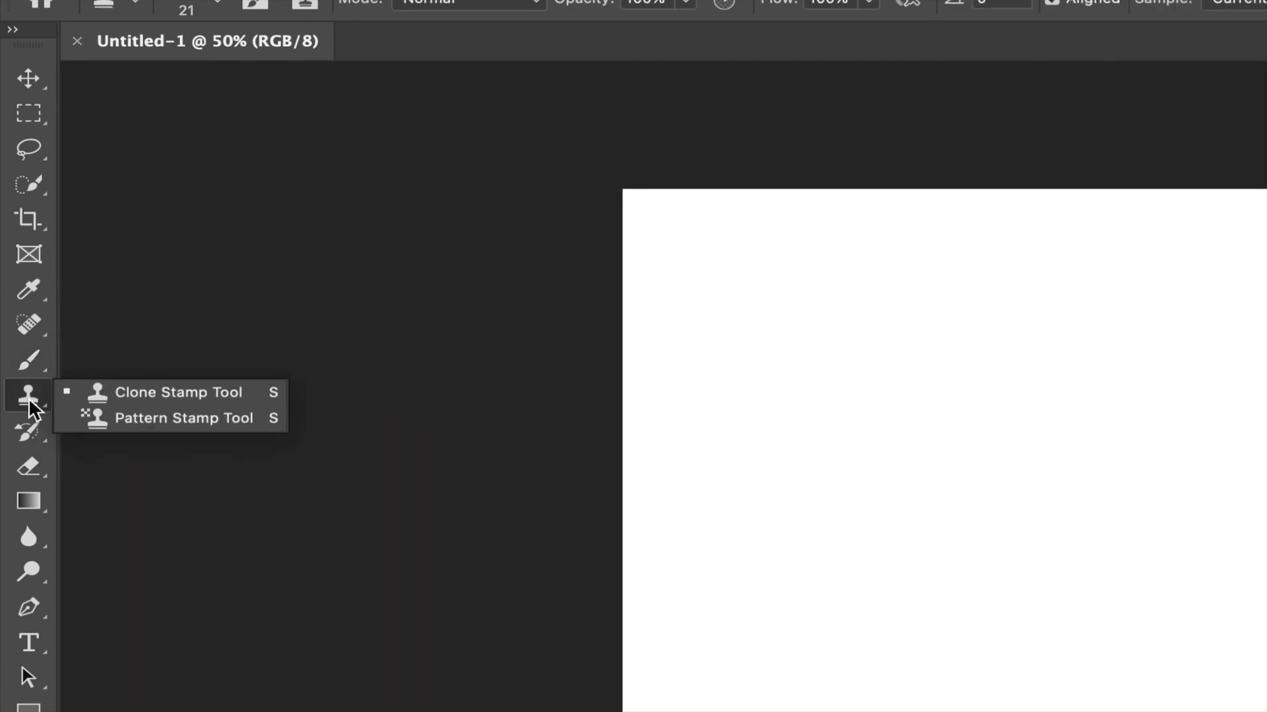
pyautogui.click(31, 463)
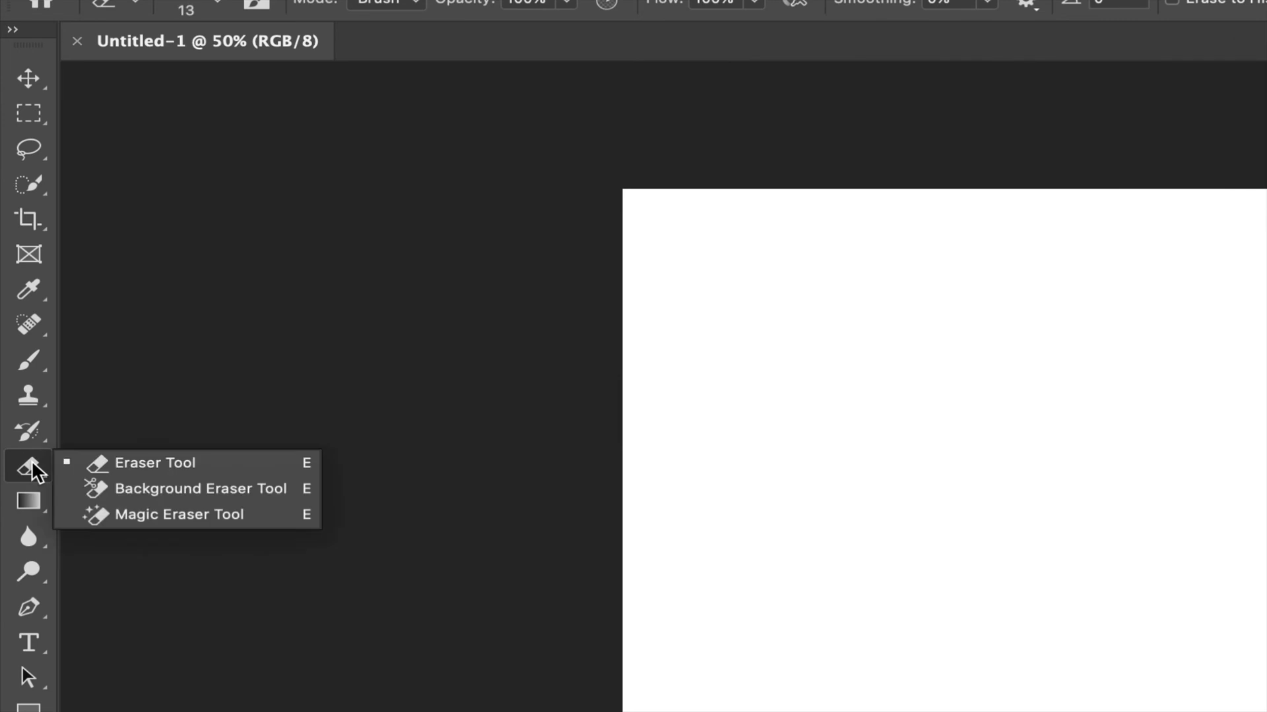
pyautogui.click(23, 501)
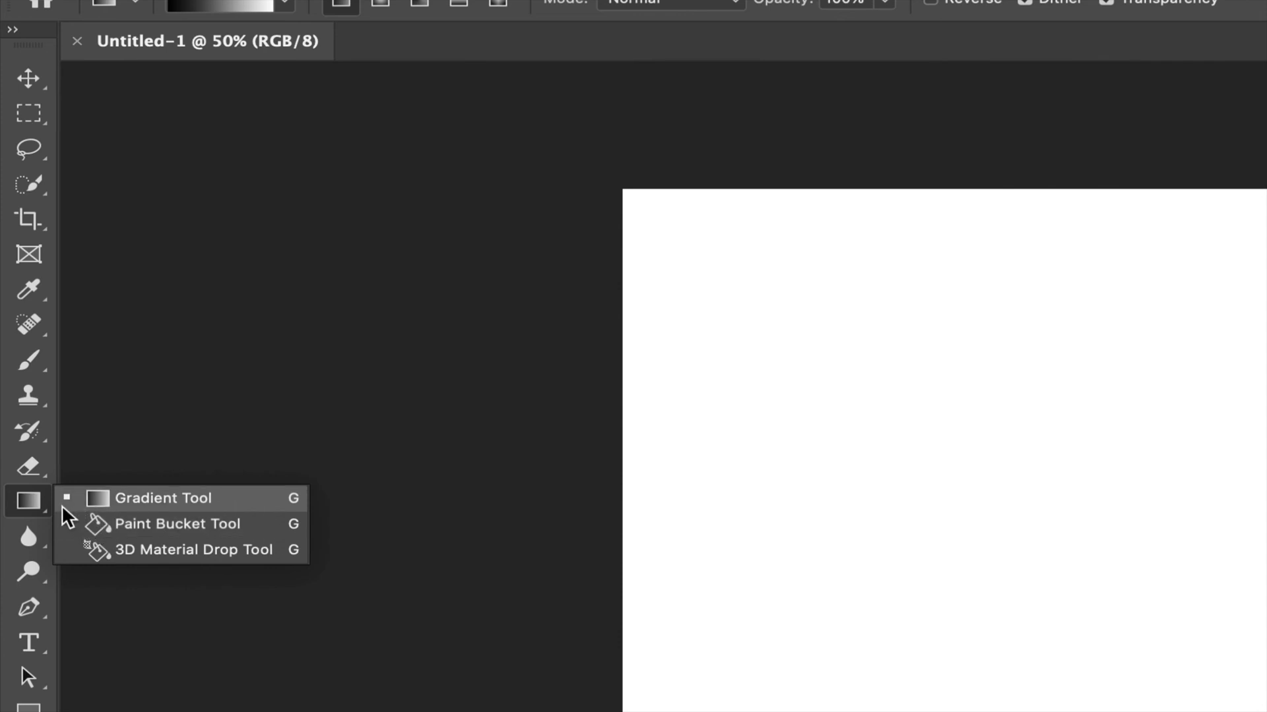
pyautogui.click(36, 511)
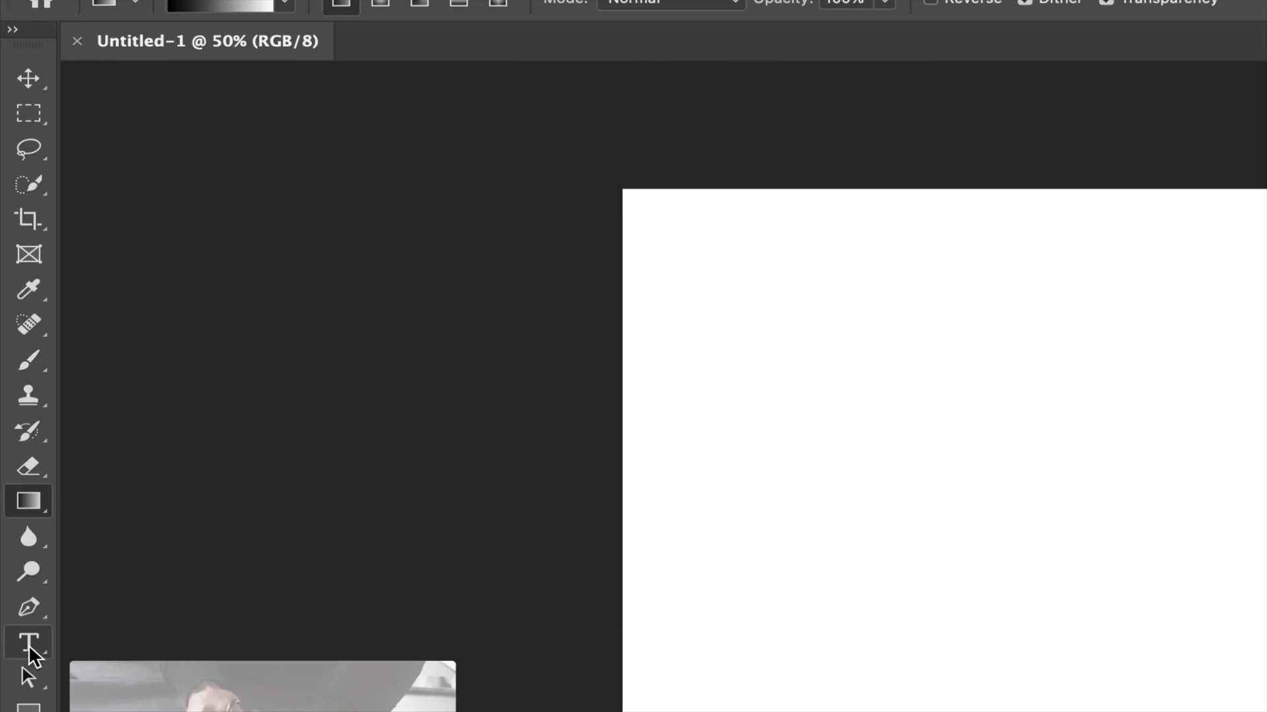
pyautogui.click(29, 643)
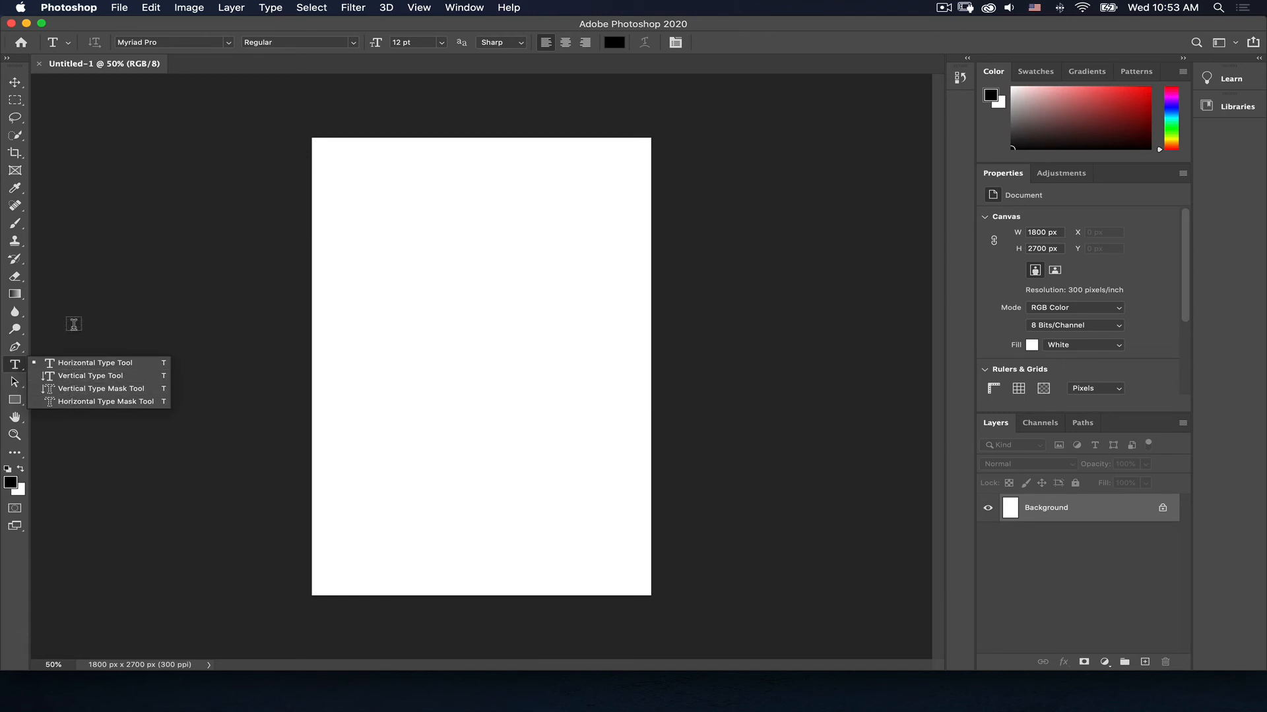
pyautogui.click(20, 369)
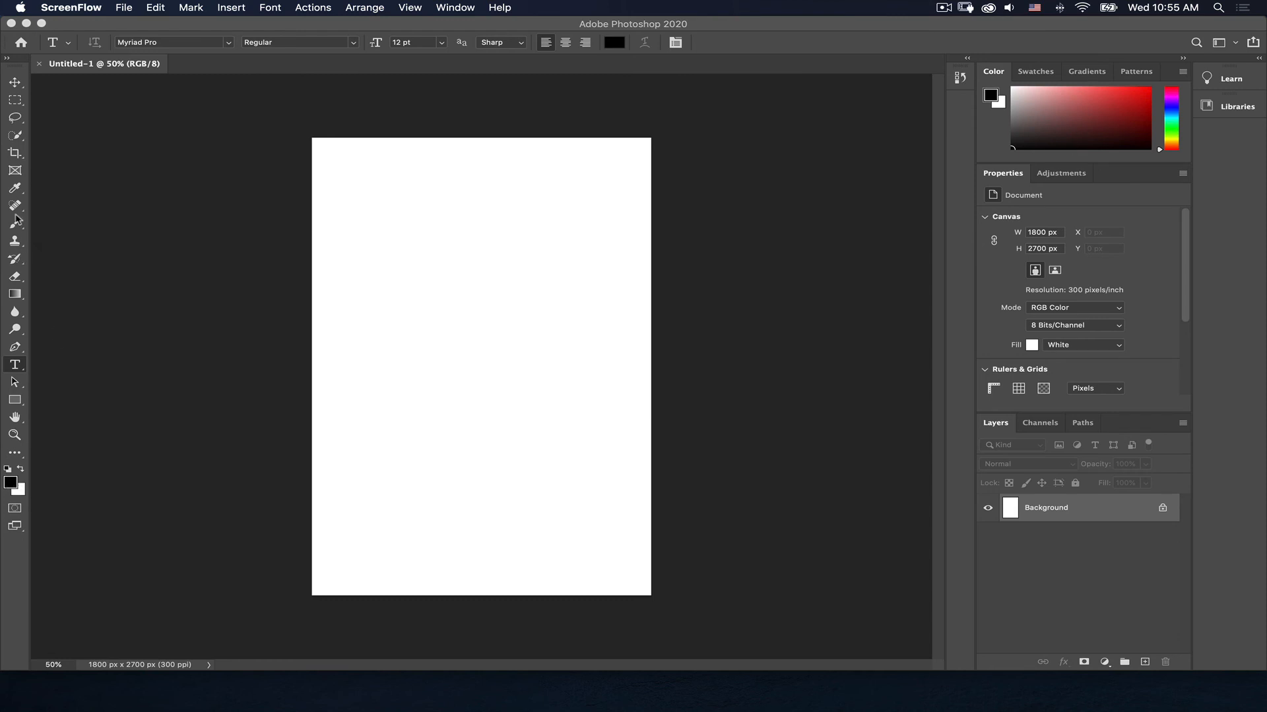
# Paint a thin freehand squiggle with the 13 px Brush, and a thicker curved stroke with the size set to 75 px
pyautogui.click(14, 226)
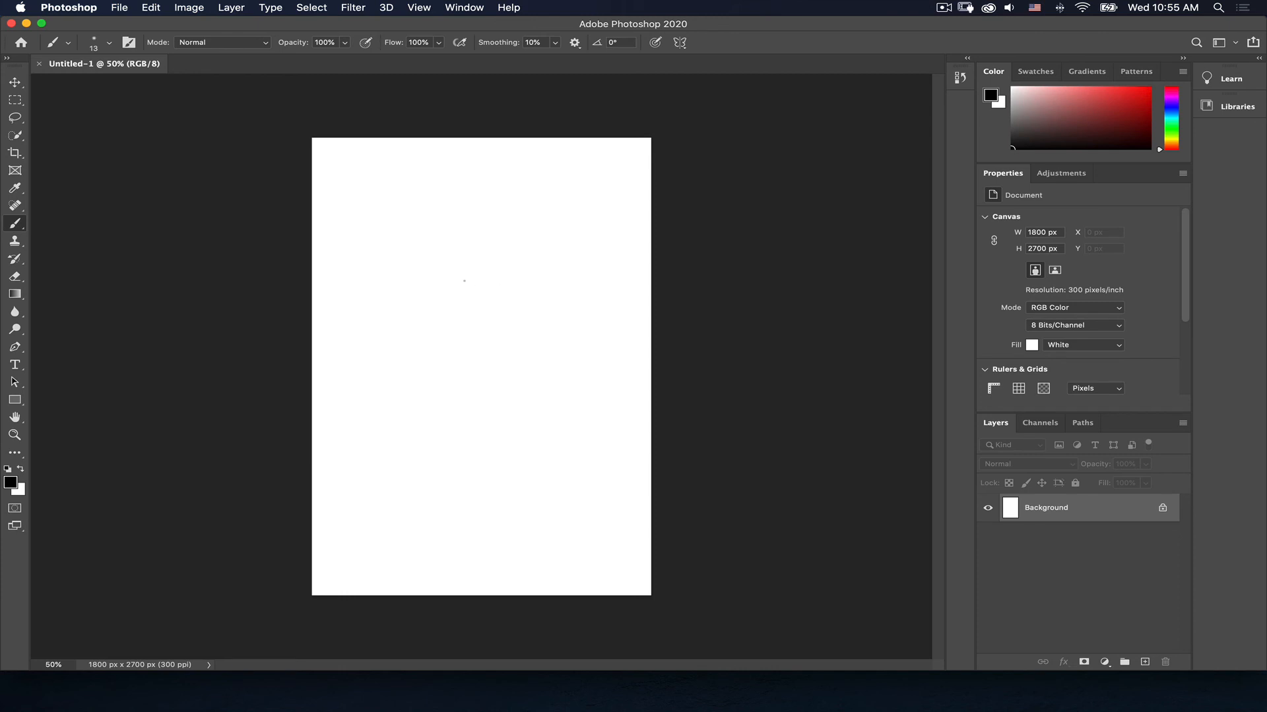
pyautogui.moveTo(451, 245)
pyautogui.mouseDown()
pyautogui.moveTo(472, 264)
pyautogui.moveTo(432, 286)
pyautogui.moveTo(396, 278)
pyautogui.mouseUp()
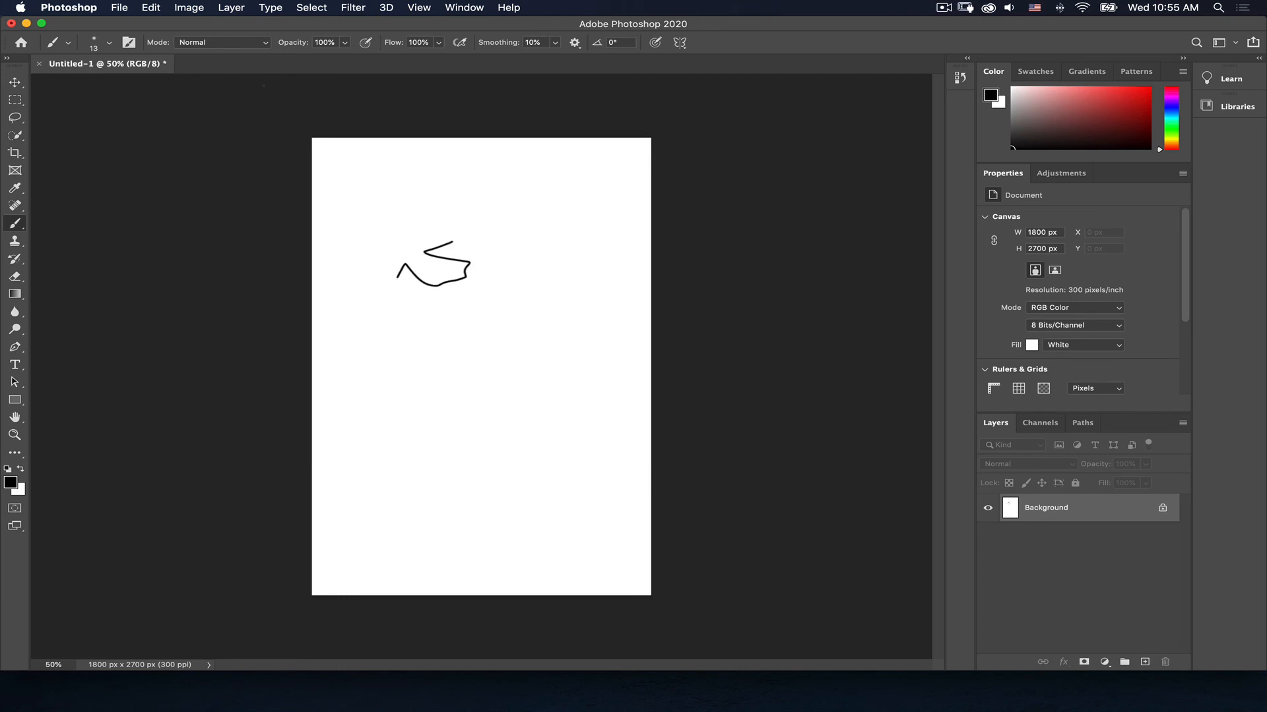
pyautogui.click(96, 42)
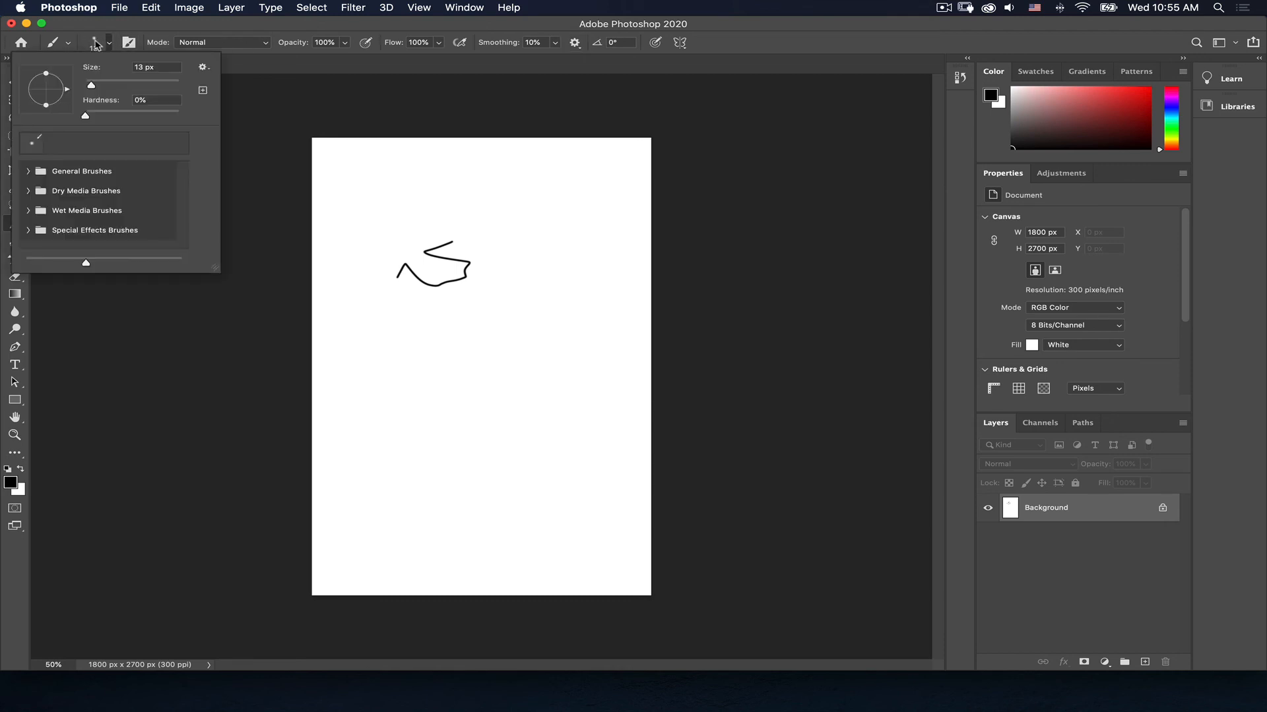
pyautogui.moveTo(99, 80)
pyautogui.mouseDown()
pyautogui.moveTo(97, 93)
pyautogui.moveTo(120, 86)
pyautogui.mouseUp()
pyautogui.moveTo(526, 227)
pyautogui.mouseDown()
pyautogui.moveTo(387, 220)
pyautogui.moveTo(501, 266)
pyautogui.moveTo(485, 325)
pyautogui.mouseUp()
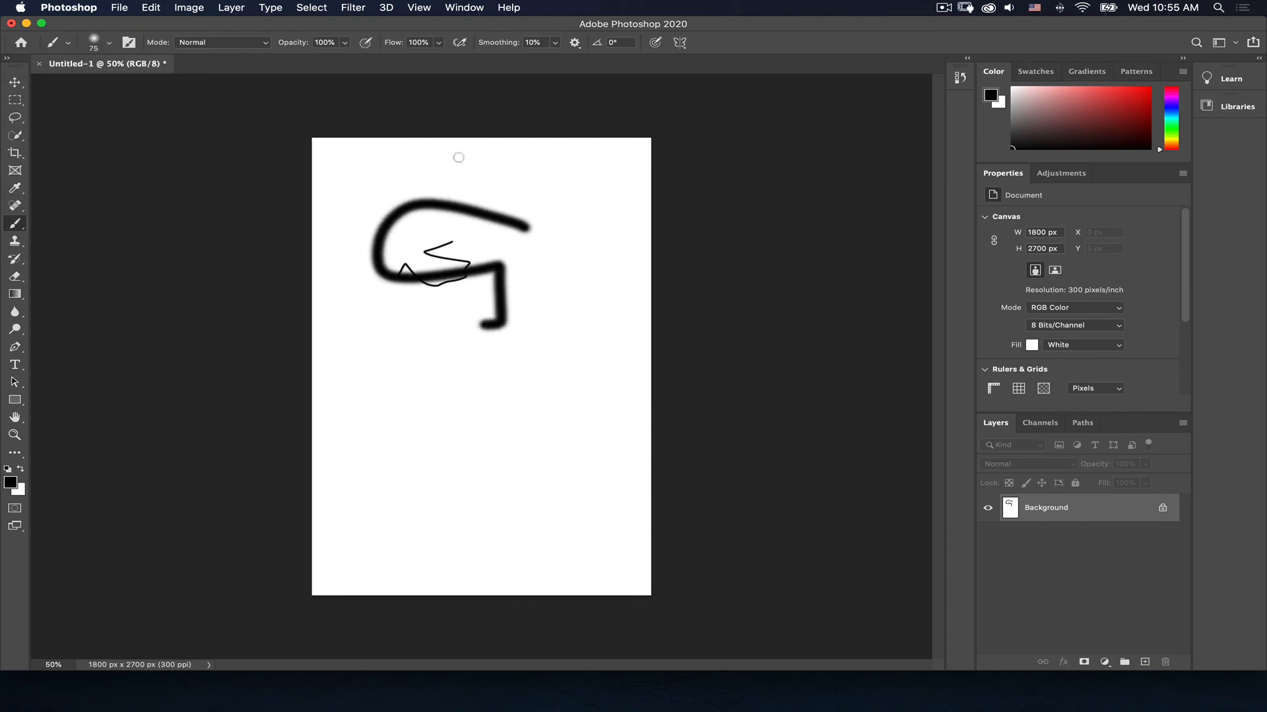
# Choose the Soft Round brush from General Brushes, set its hardness to 100%, and paint a looped stroke near the top of the page
pyautogui.click(100, 43)
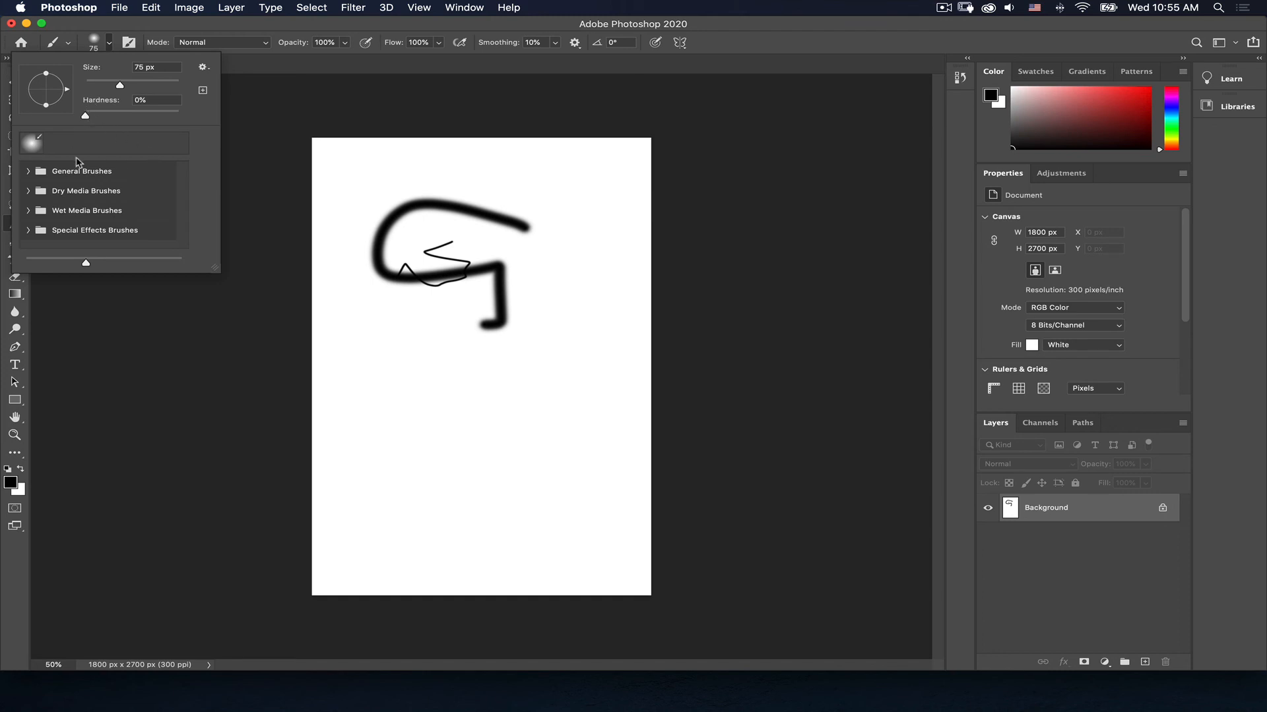
pyautogui.click(29, 172)
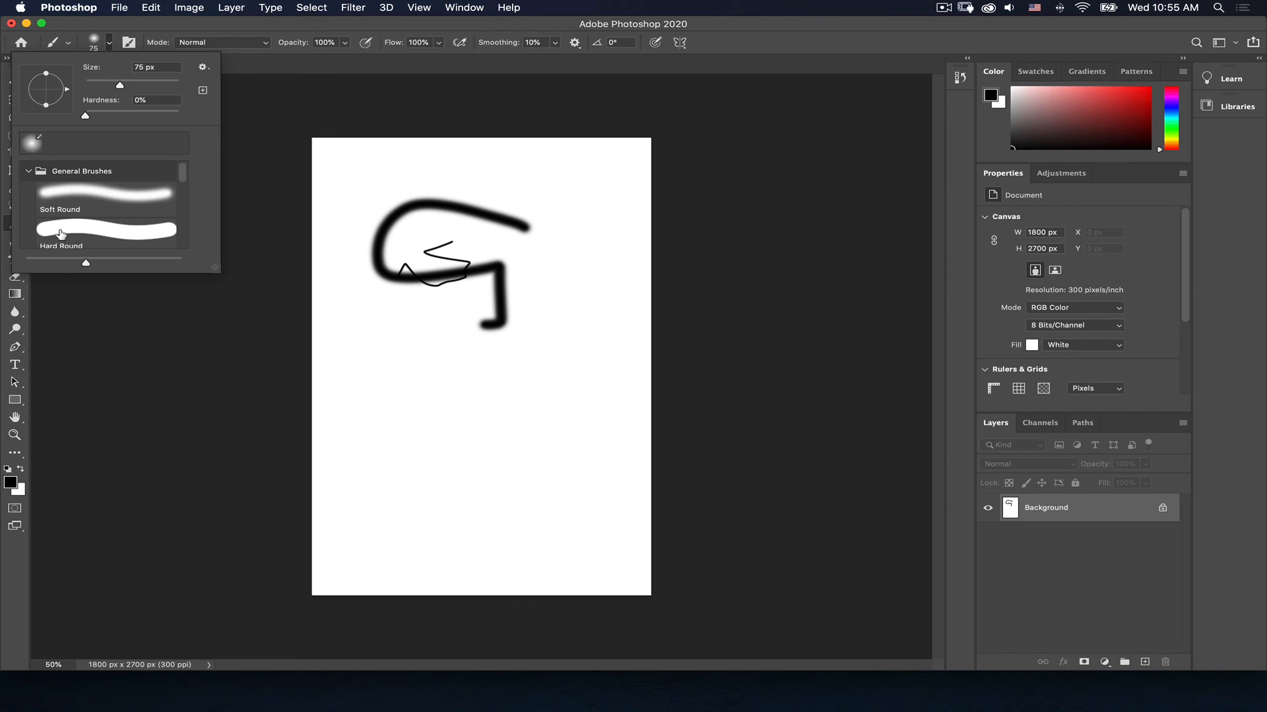
pyautogui.click(61, 196)
pyautogui.moveTo(86, 118); pyautogui.dragTo(206, 119)
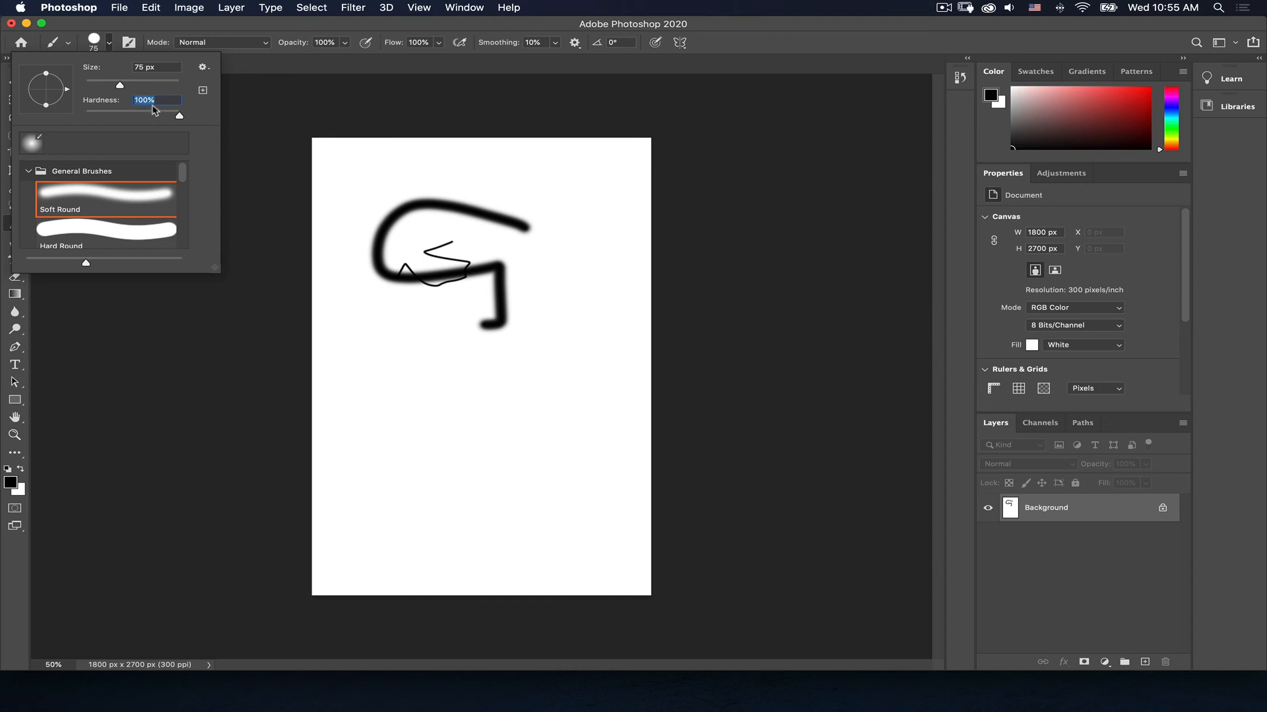
pyautogui.moveTo(518, 177)
pyautogui.mouseDown()
pyautogui.moveTo(422, 174)
pyautogui.moveTo(546, 205)
pyautogui.mouseUp()
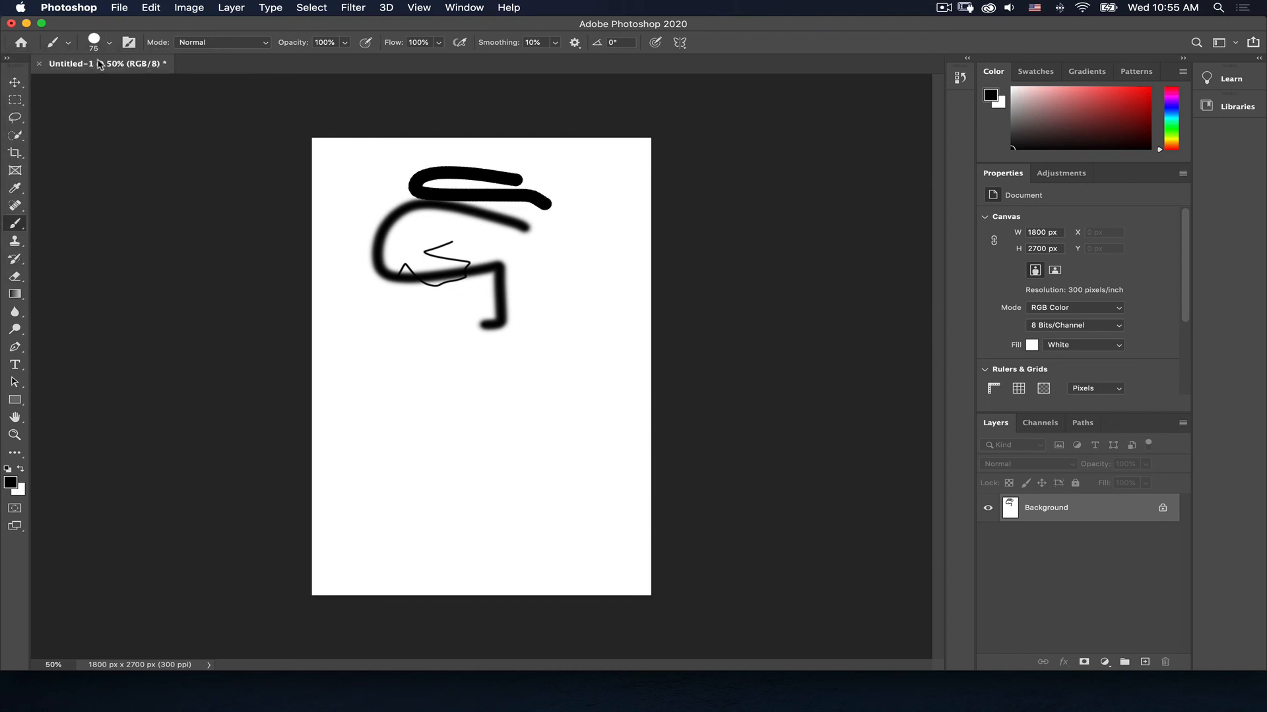
# Paint a long vertical stroke along the page's left side, and a horizontal one below the scribbles with the brush resized to 90 px
pyautogui.click(107, 42)
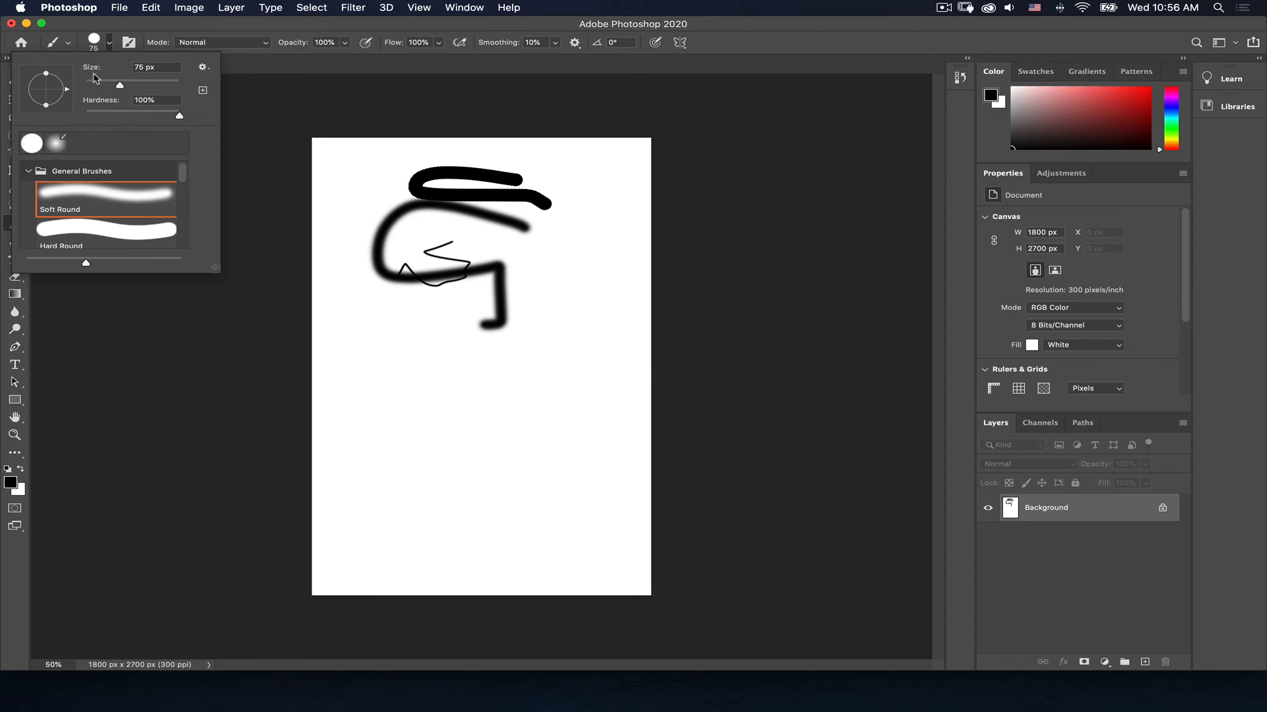
pyautogui.moveTo(353, 161)
pyautogui.mouseDown()
pyautogui.moveTo(356, 286)
pyautogui.moveTo(379, 370)
pyautogui.mouseUp()
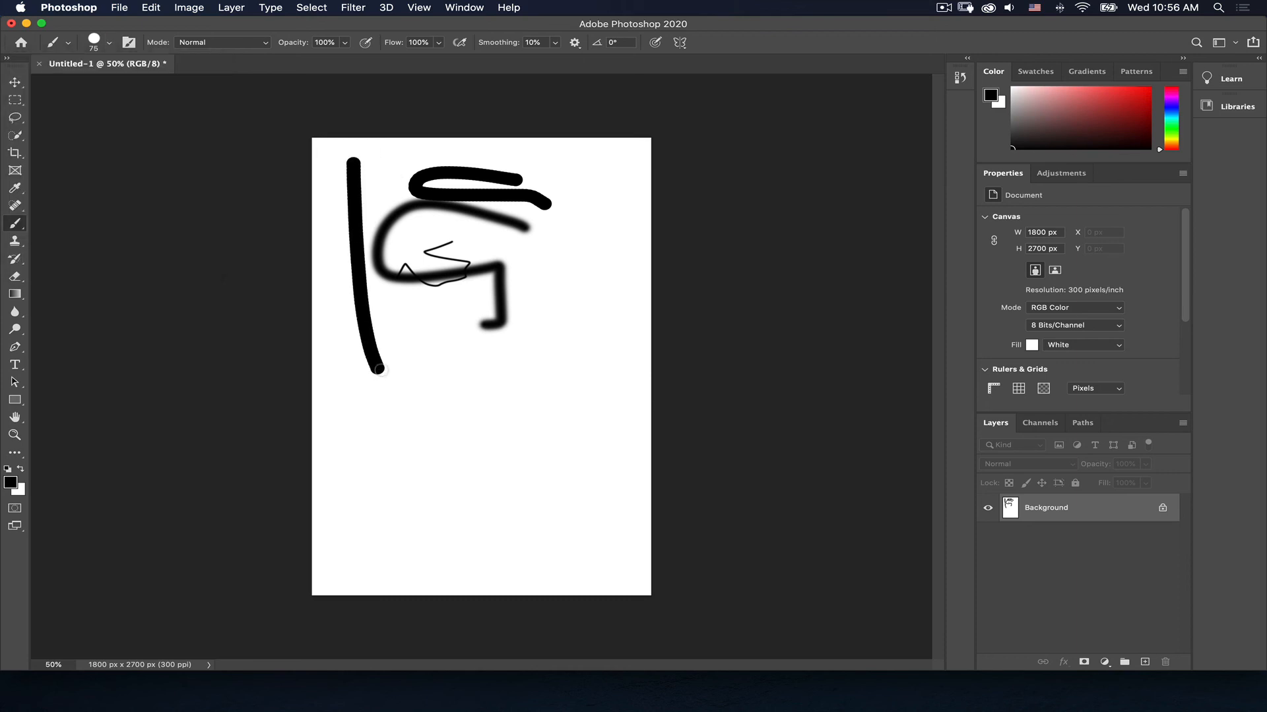
pyautogui.press('[')
pyautogui.press('[')
pyautogui.press('[')
pyautogui.press('[')
pyautogui.press(']')
pyautogui.press(']')
pyautogui.press(']')
pyautogui.moveTo(413, 360); pyautogui.dragTo(556, 350)
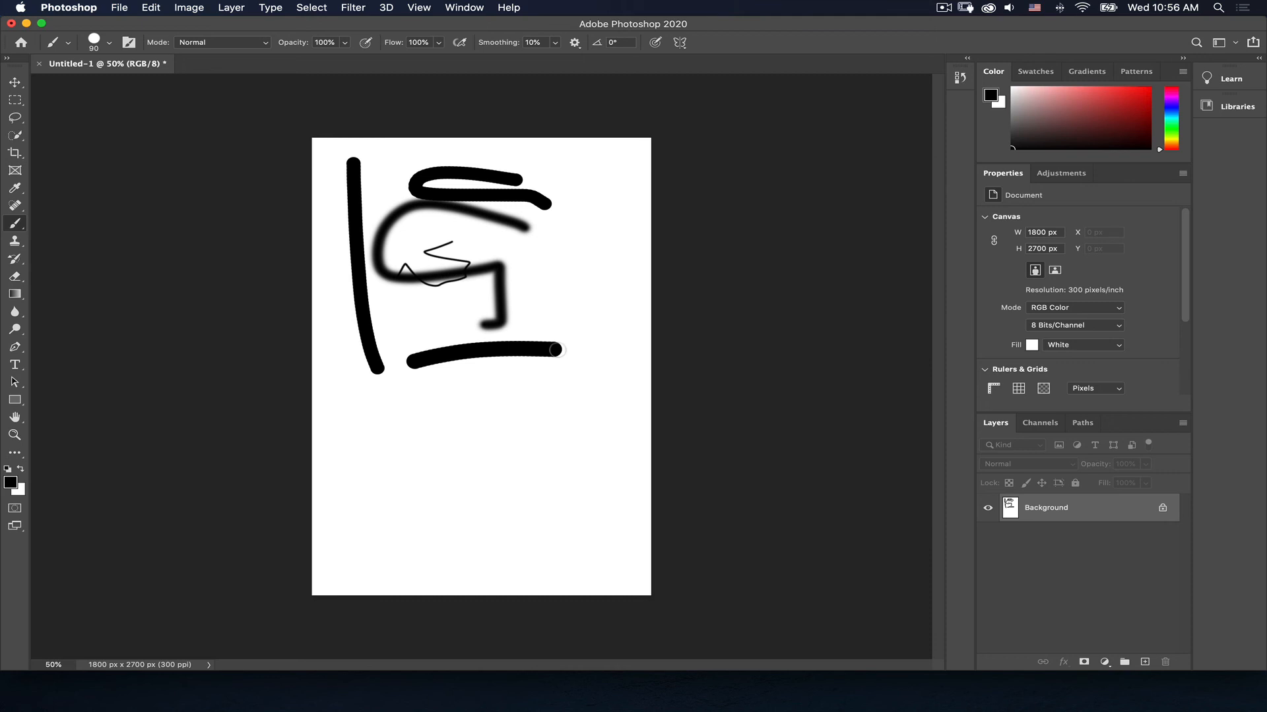
# Paint a short thin line with a reduced brush size, and a thicker one beneath it with the size back at 90 px
pyautogui.press('[')
pyautogui.press('[')
pyautogui.press('[')
pyautogui.press('[')
pyautogui.press('[')
pyautogui.moveTo(487, 387); pyautogui.dragTo(563, 388)
pyautogui.press(']')
pyautogui.press(']')
pyautogui.press(']')
pyautogui.moveTo(482, 426); pyautogui.dragTo(551, 427)
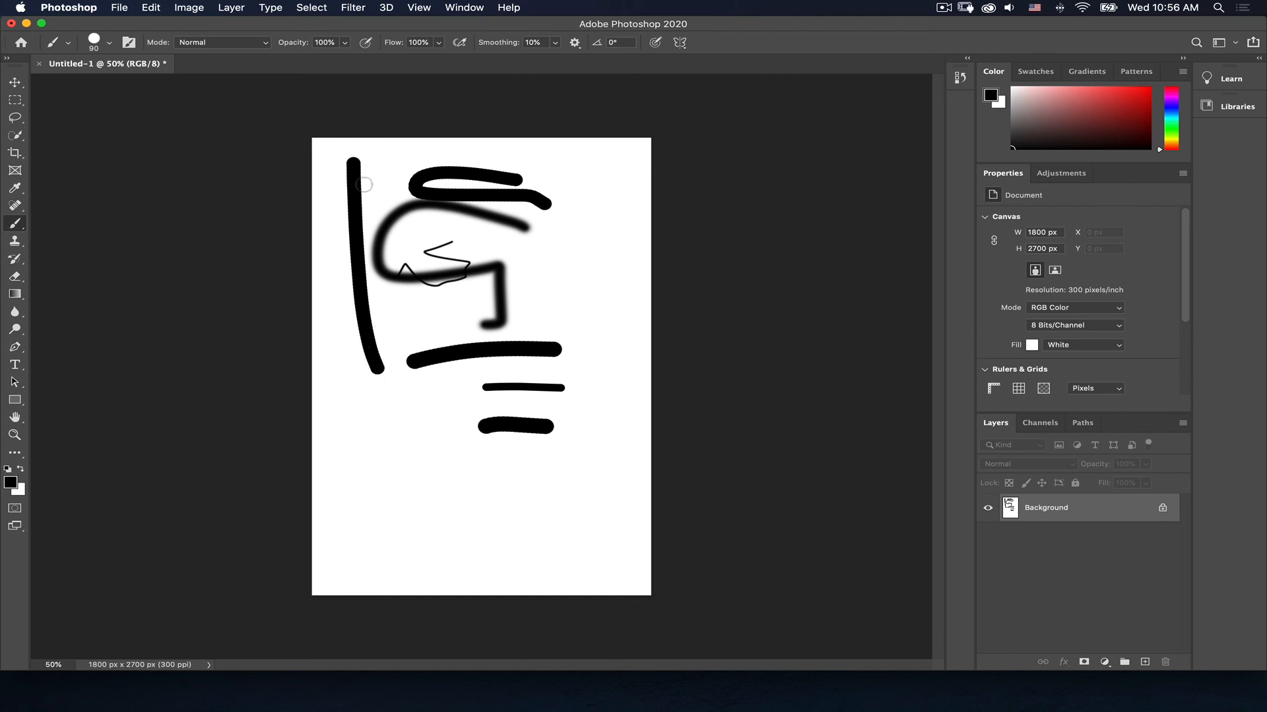
# Check the brush size and hardness settings, and paint a 90 px horizontal stroke across the lower part of the soft curve
pyautogui.click(95, 43)
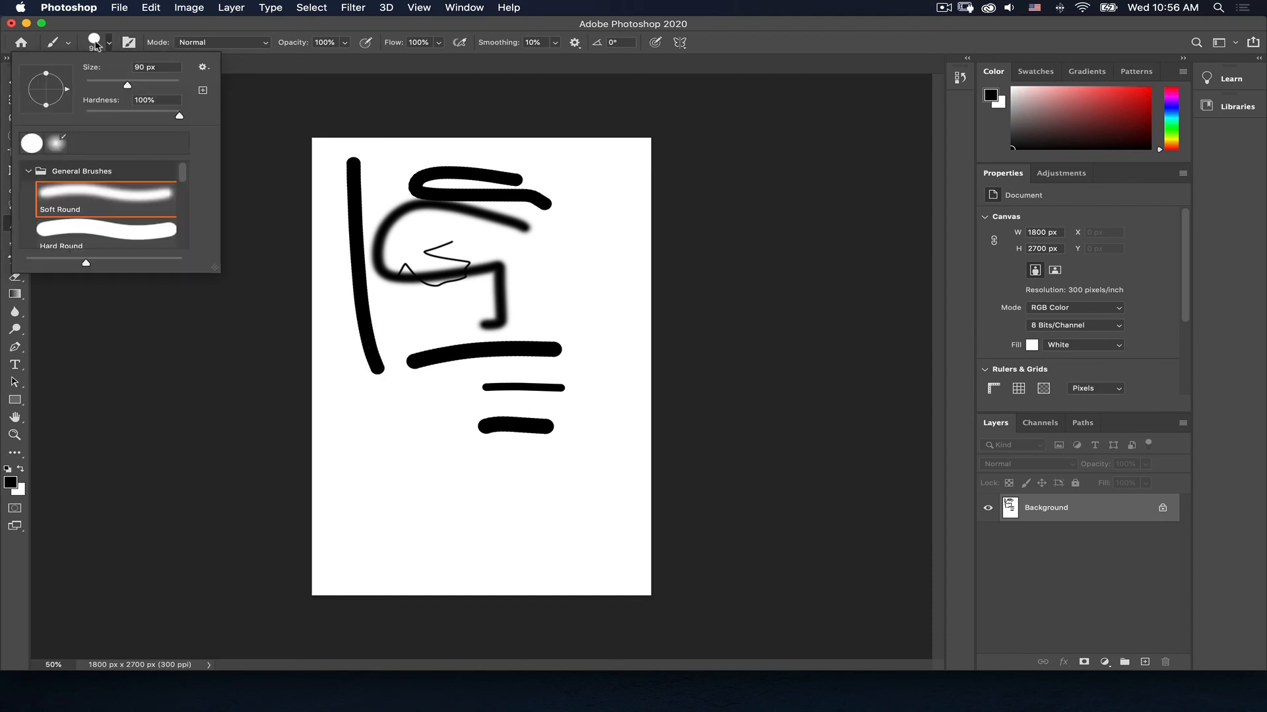
pyautogui.click(95, 44)
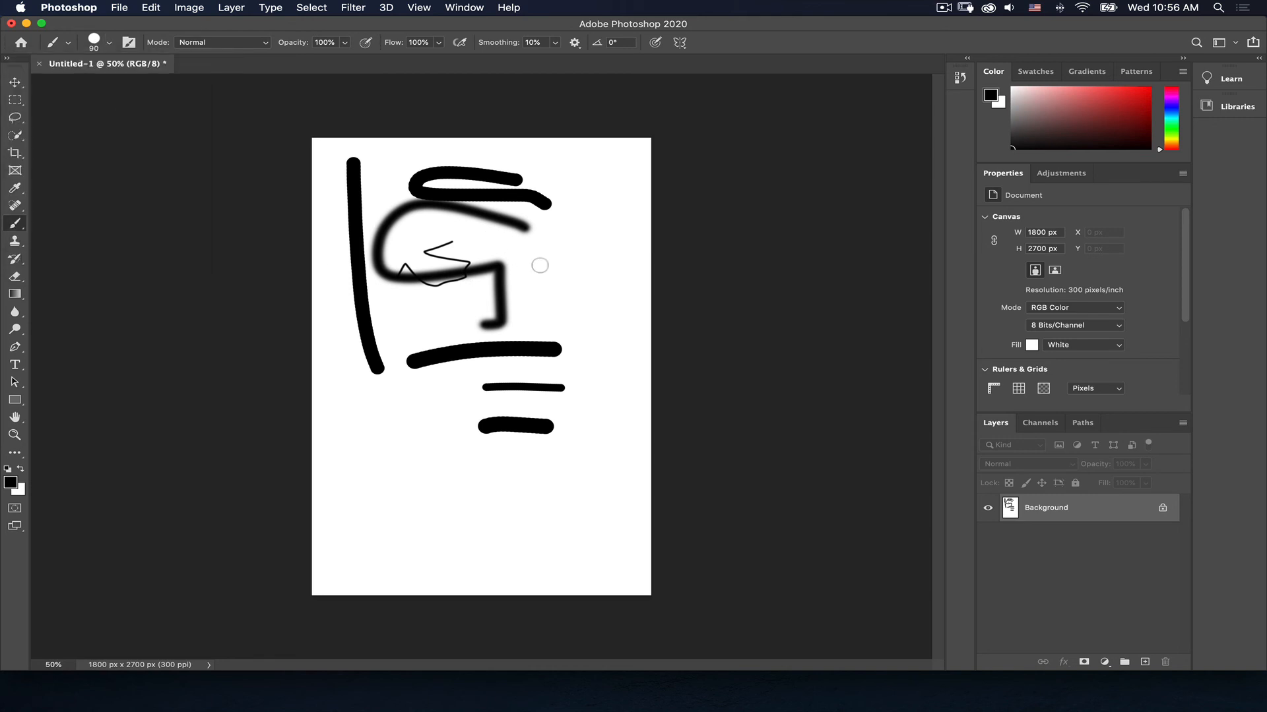
pyautogui.moveTo(546, 265); pyautogui.dragTo(446, 269)
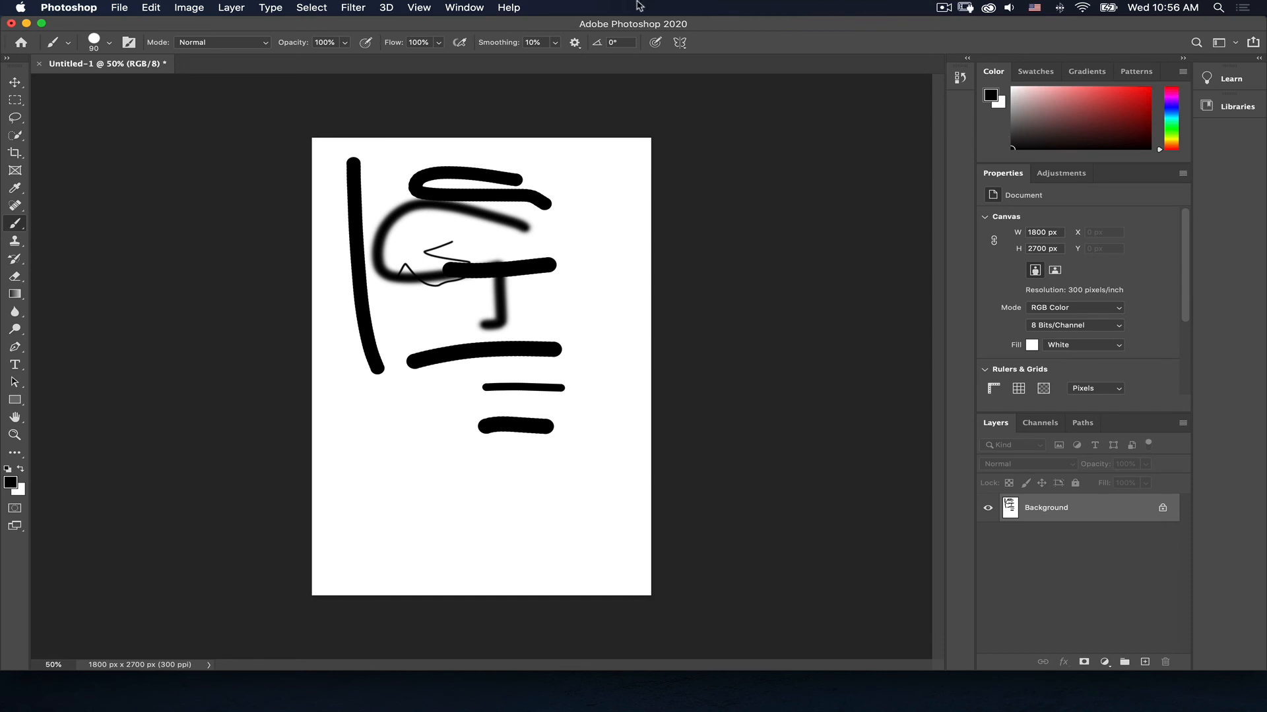
# Look through the list of available panels, and show the Adjustments in place of the document properties
pyautogui.click(454, 6)
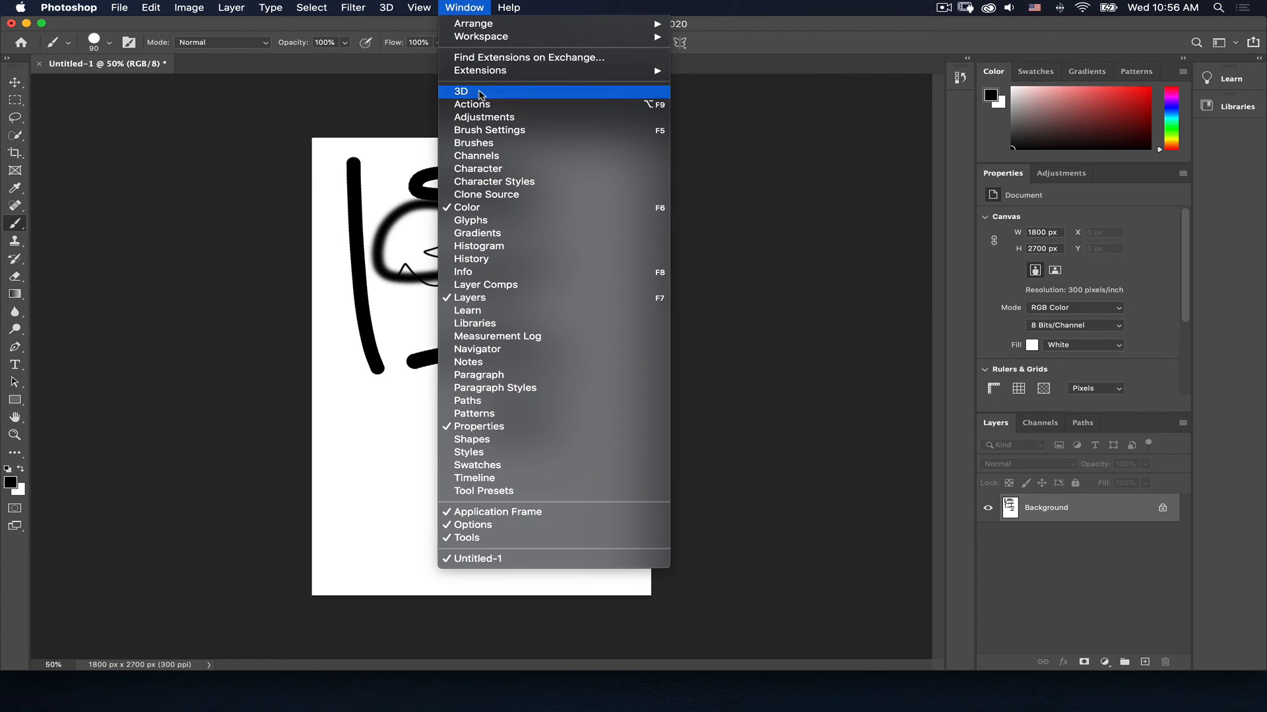
pyautogui.click(304, 434)
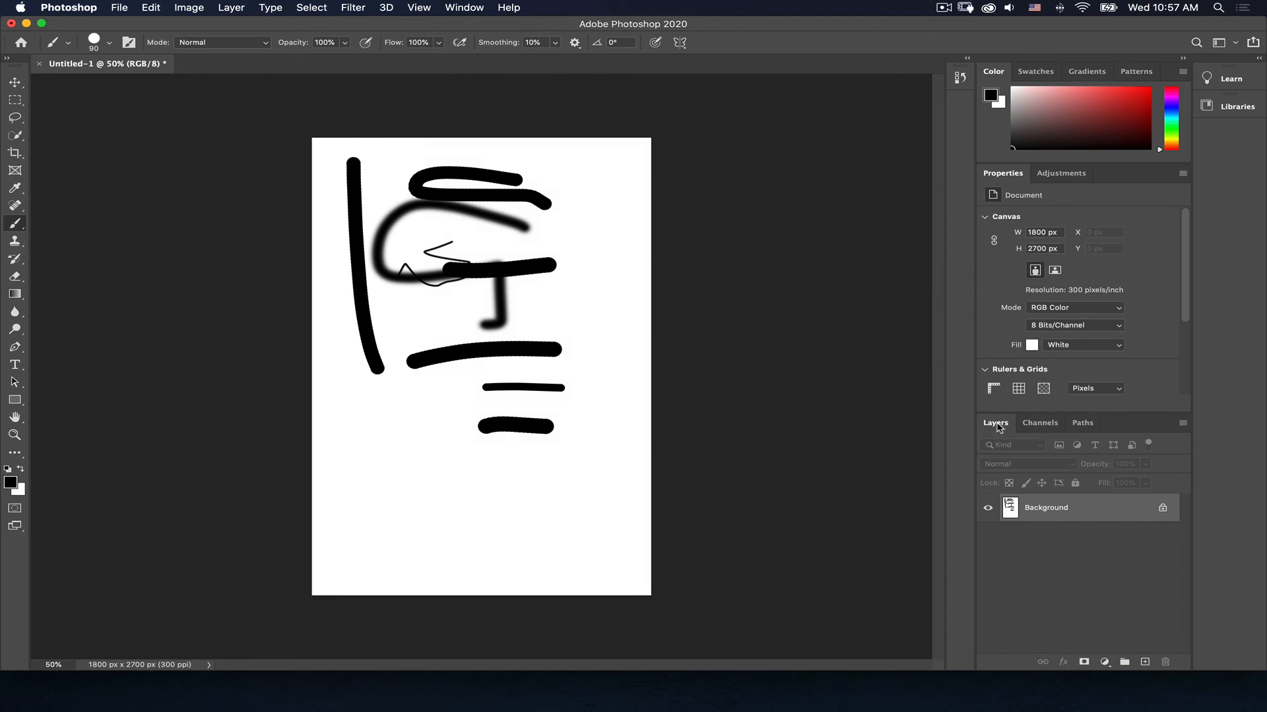
pyautogui.click(1064, 173)
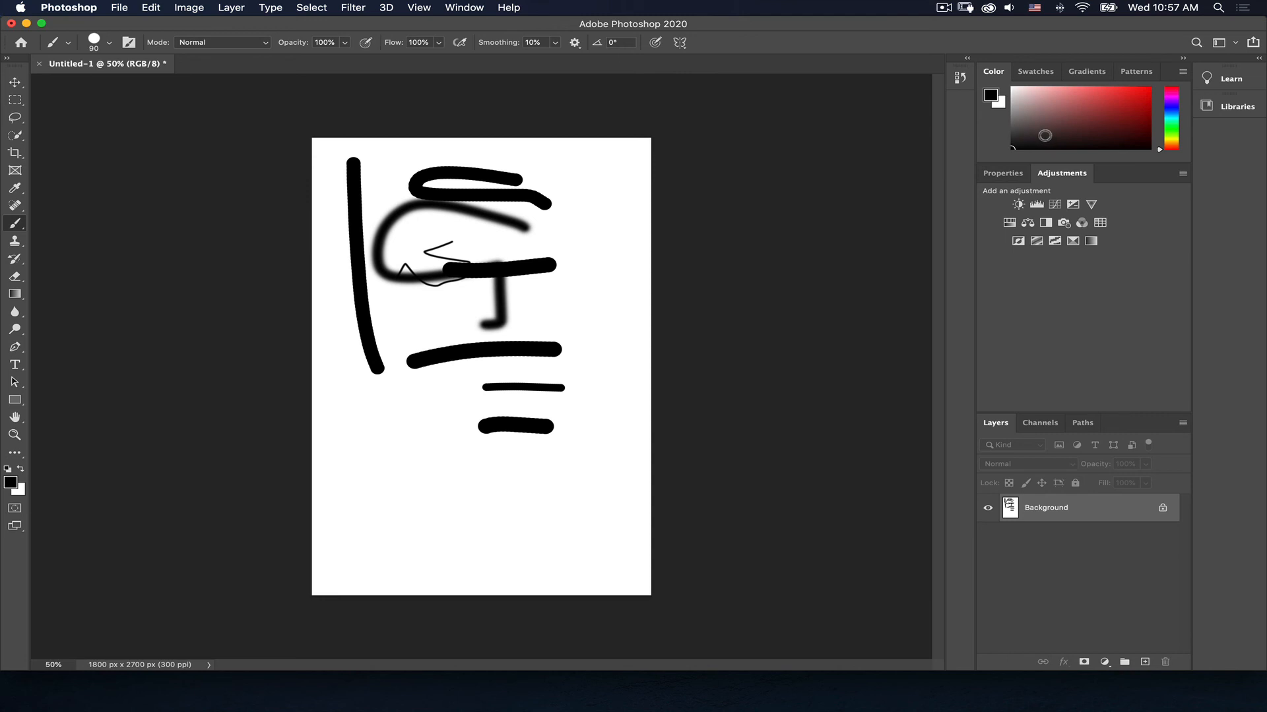
# Pick a teal foreground color from the Hue Cube, and switch the color display to RGB Sliders
pyautogui.moveTo(1075, 107); pyautogui.dragTo(1108, 103)
pyautogui.moveTo(1173, 144); pyautogui.dragTo(1167, 117)
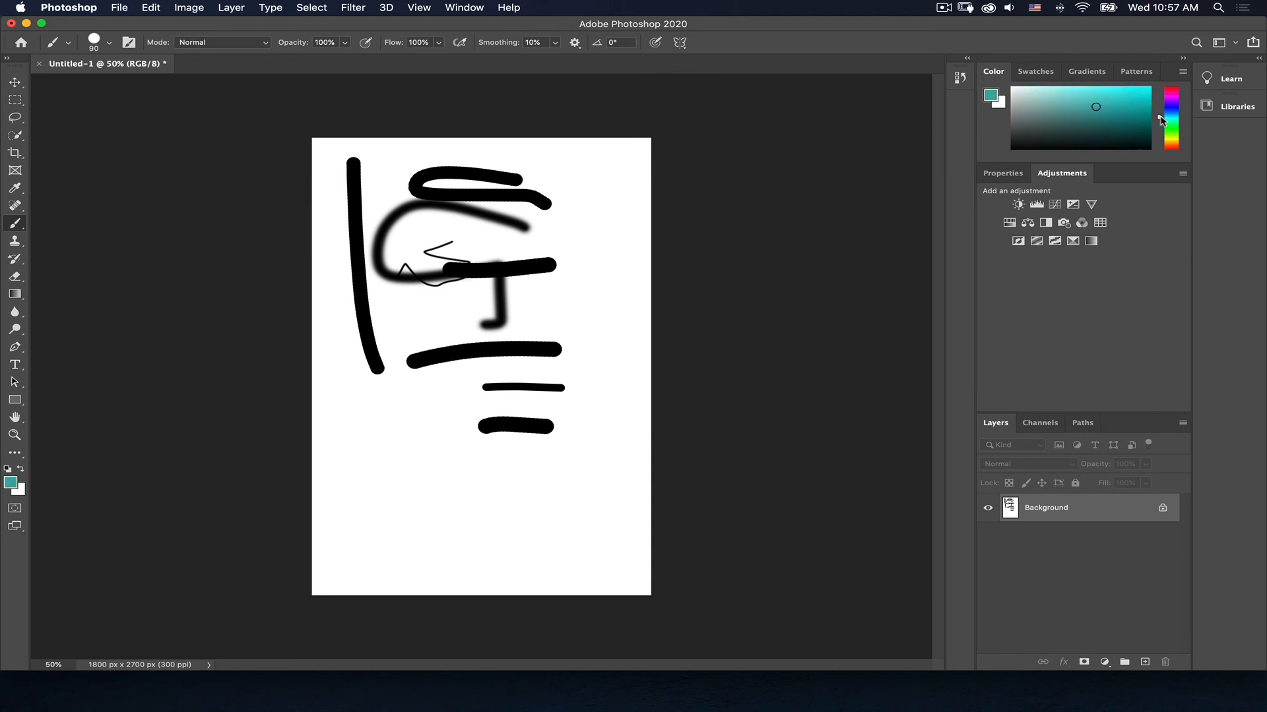
pyautogui.click(1183, 72)
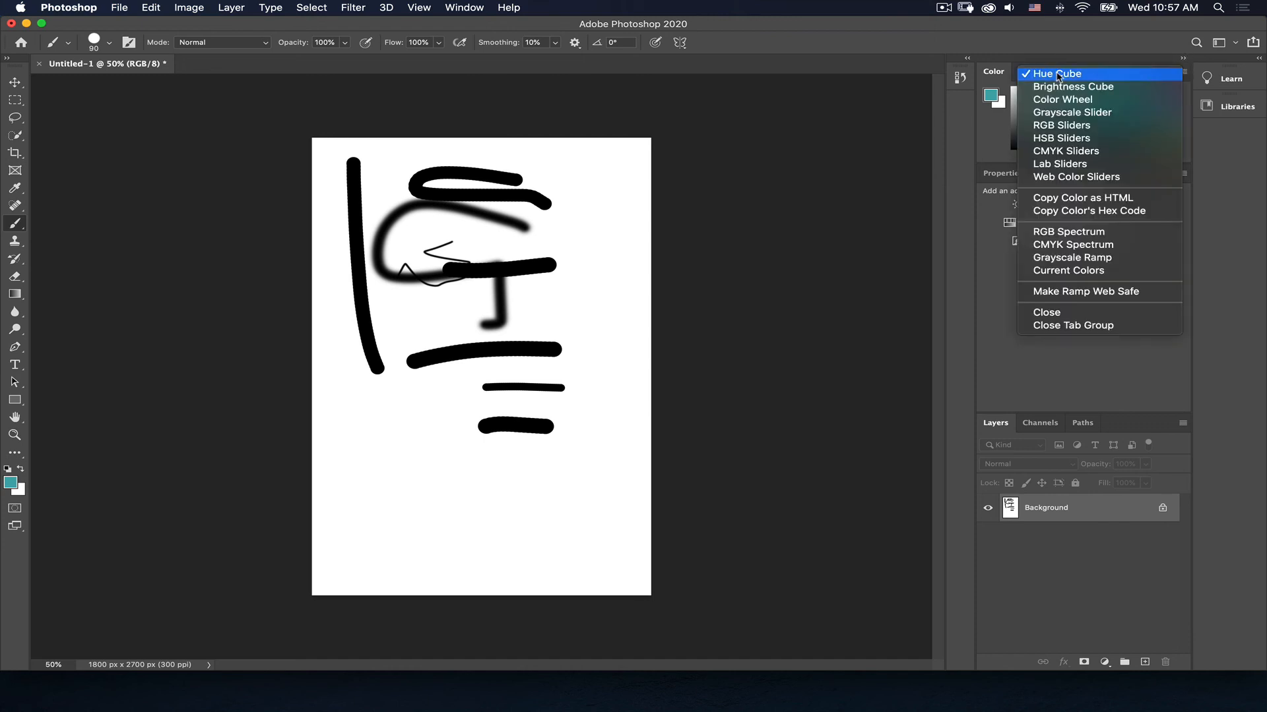
pyautogui.click(1056, 126)
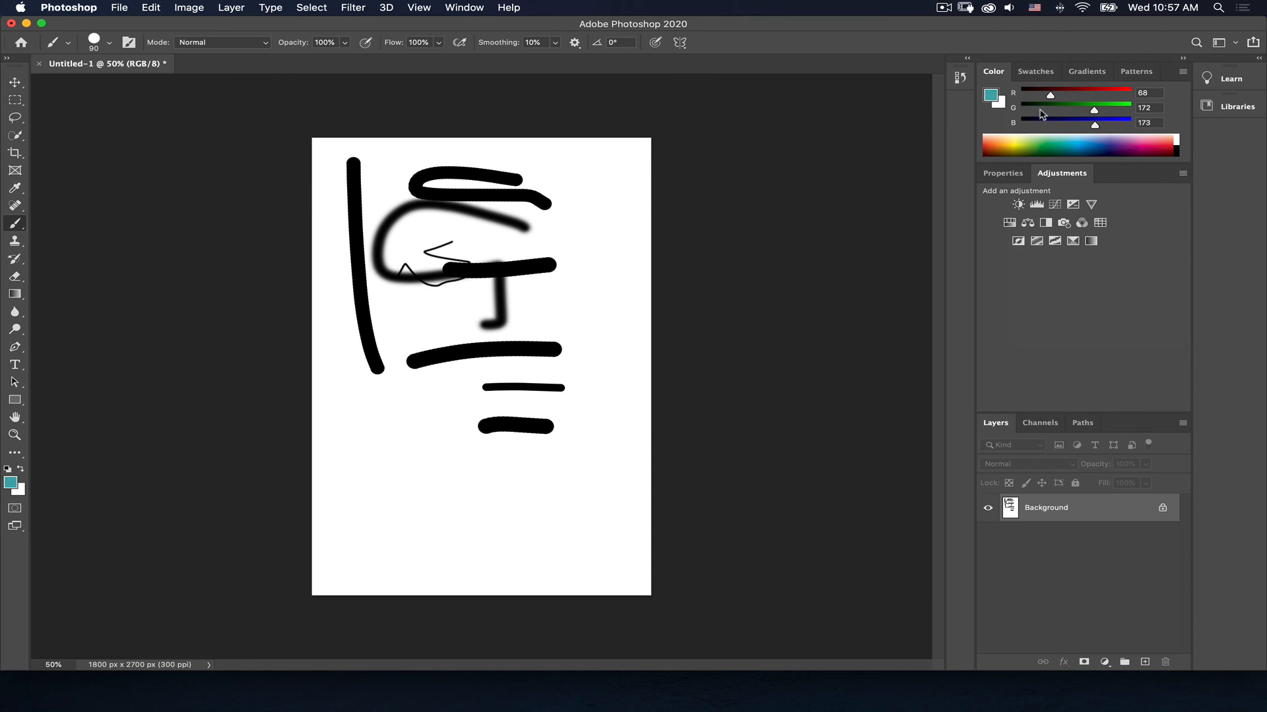
# Set the foreground color to magenta (R 192, G 27, B 124) after trying other hues, and paint a diagonal stroke over the black ones
pyautogui.moveTo(1051, 97)
pyautogui.mouseDown()
pyautogui.moveTo(1109, 99)
pyautogui.moveTo(1070, 112)
pyautogui.mouseUp()
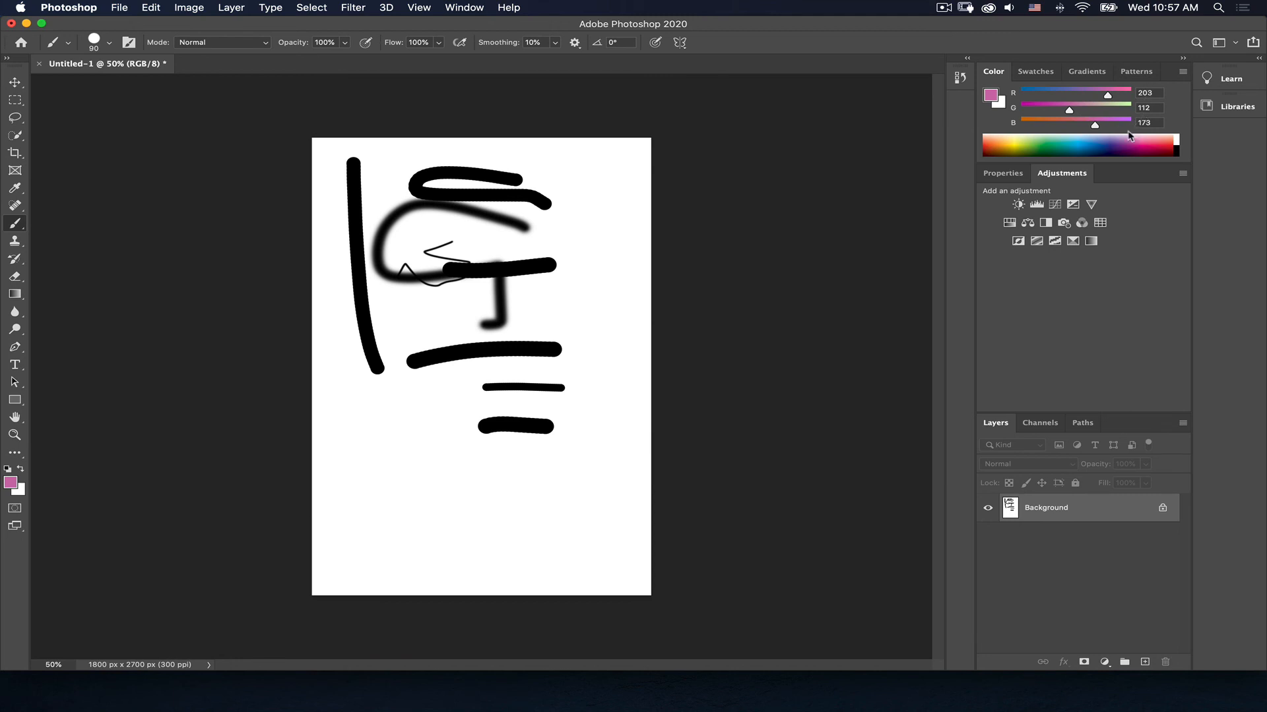
pyautogui.click(1045, 141)
pyautogui.click(1123, 139)
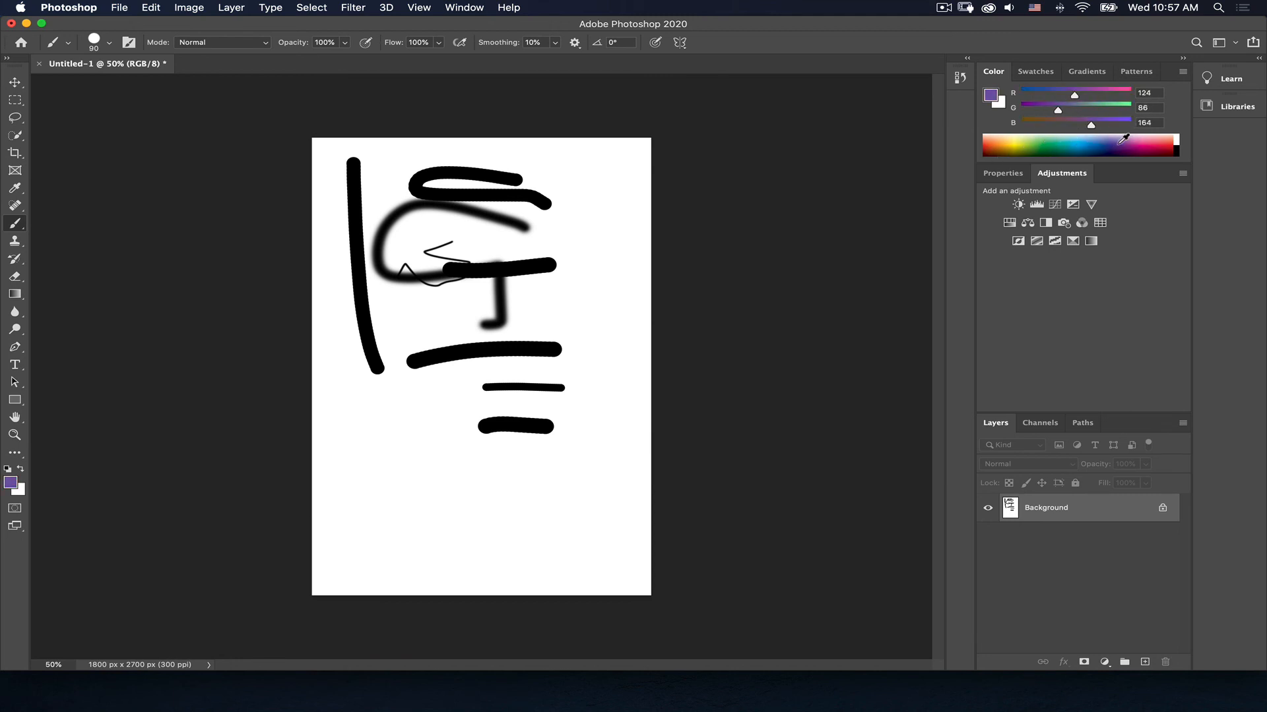
pyautogui.click(1124, 139)
pyautogui.click(1153, 145)
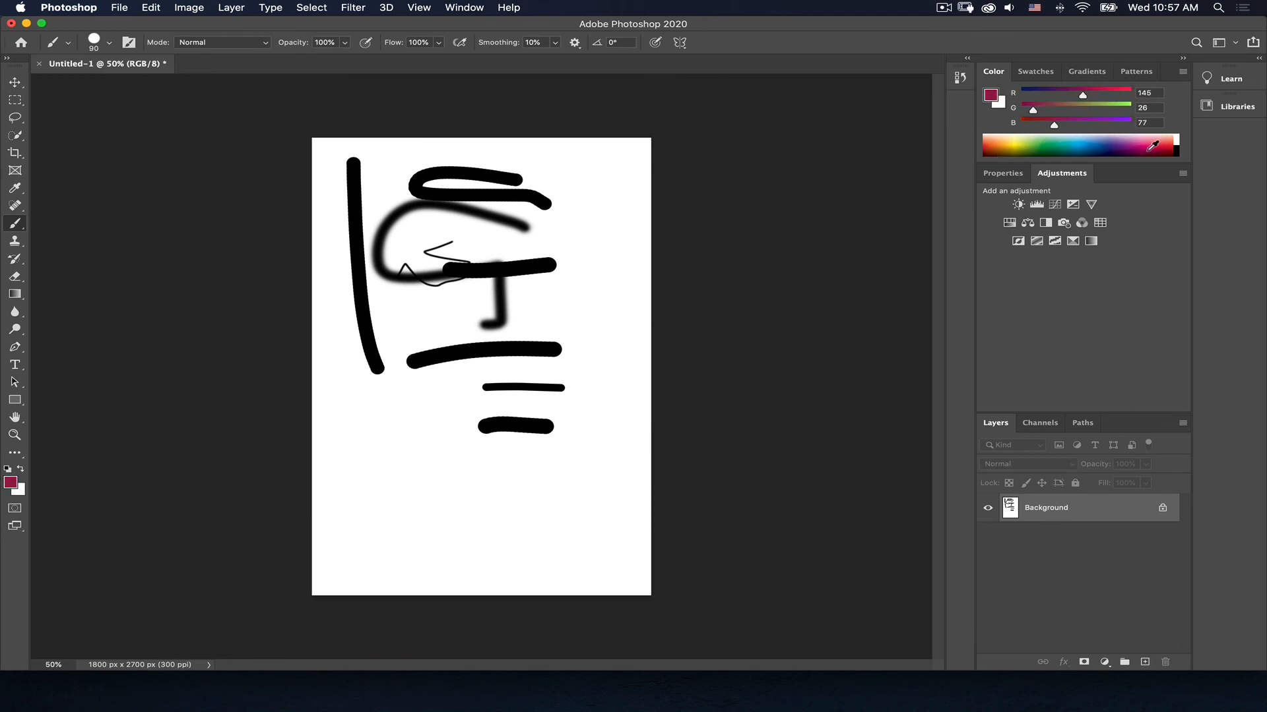
pyautogui.click(1146, 141)
pyautogui.moveTo(567, 173); pyautogui.dragTo(455, 256)
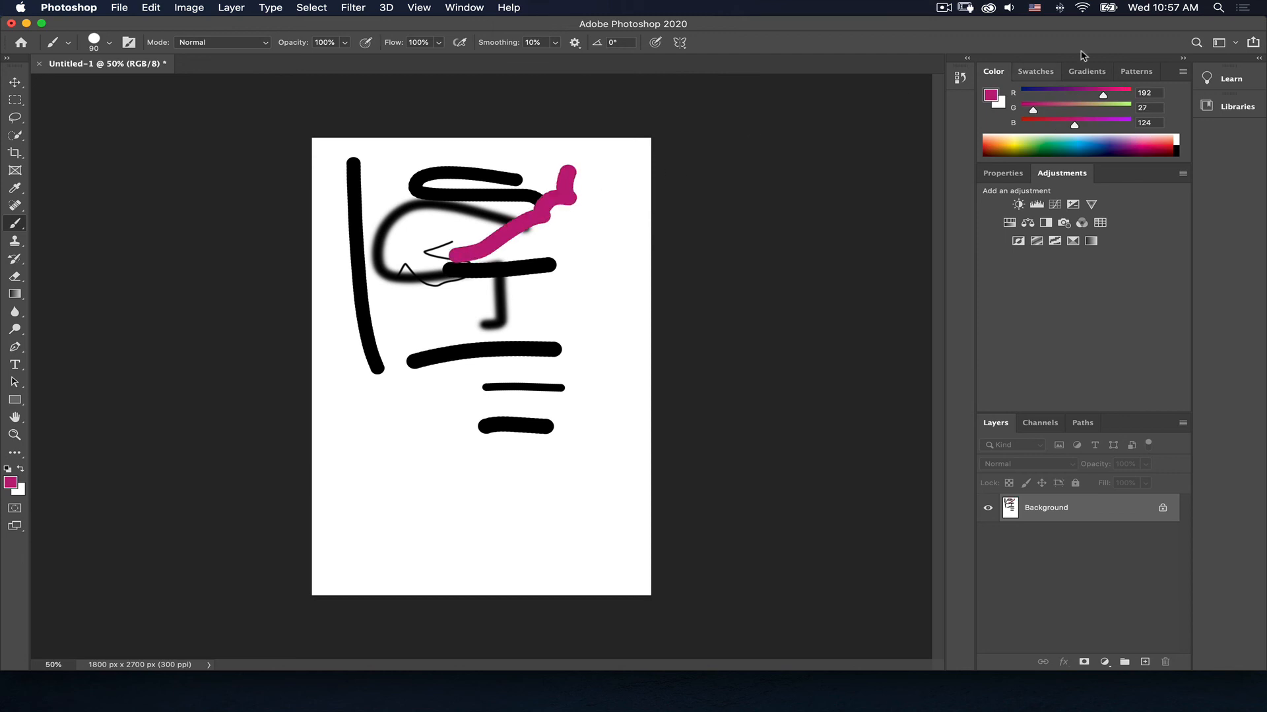
# Switch the color display to Color Wheel, and try out green and blue foreground colors of varying saturation and brightness
pyautogui.click(1183, 72)
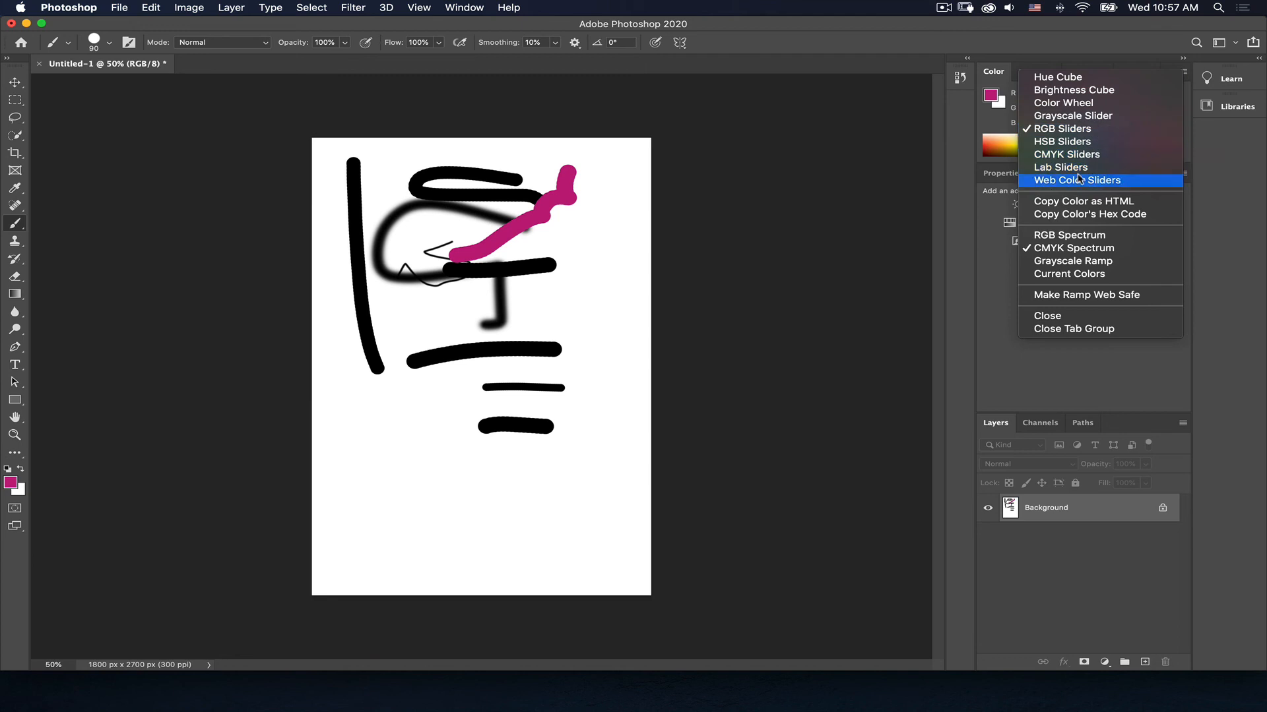
pyautogui.click(1070, 103)
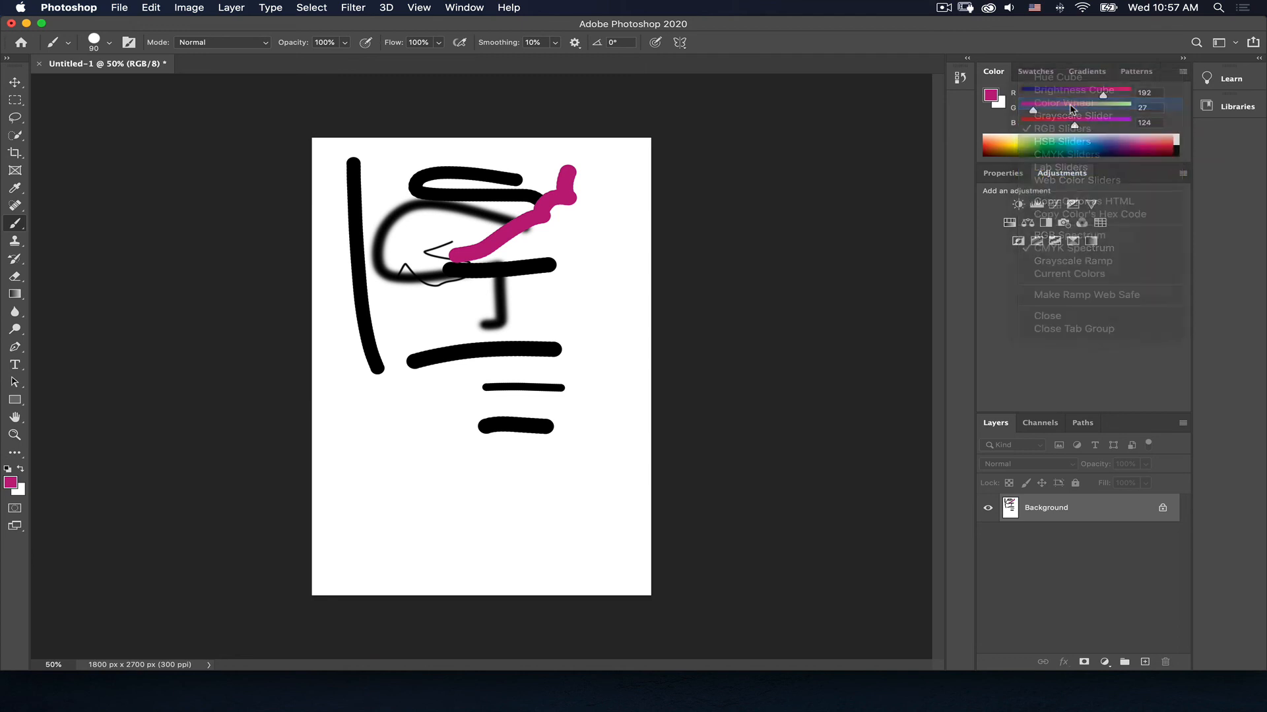
pyautogui.moveTo(1094, 199)
pyautogui.mouseDown()
pyautogui.moveTo(1082, 202)
pyautogui.moveTo(1093, 198)
pyautogui.mouseUp()
pyautogui.click(1123, 155)
pyautogui.moveTo(1123, 155); pyautogui.dragTo(1072, 143)
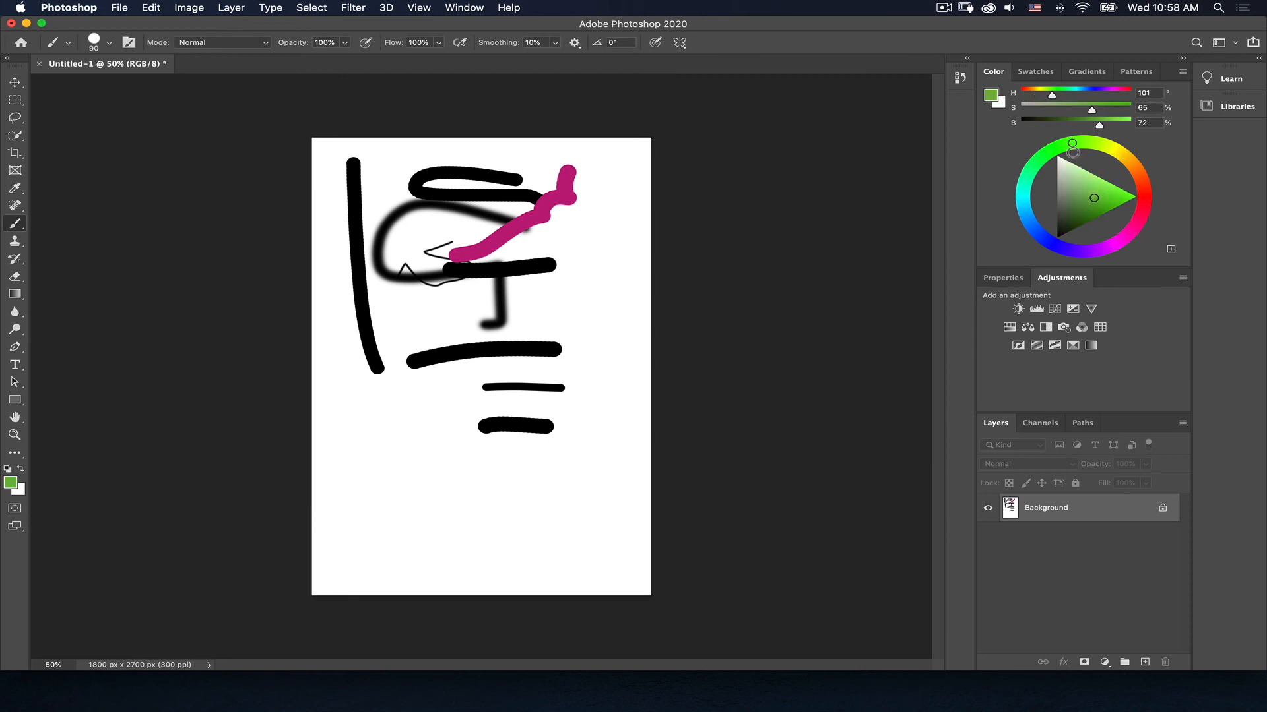
pyautogui.click(1105, 196)
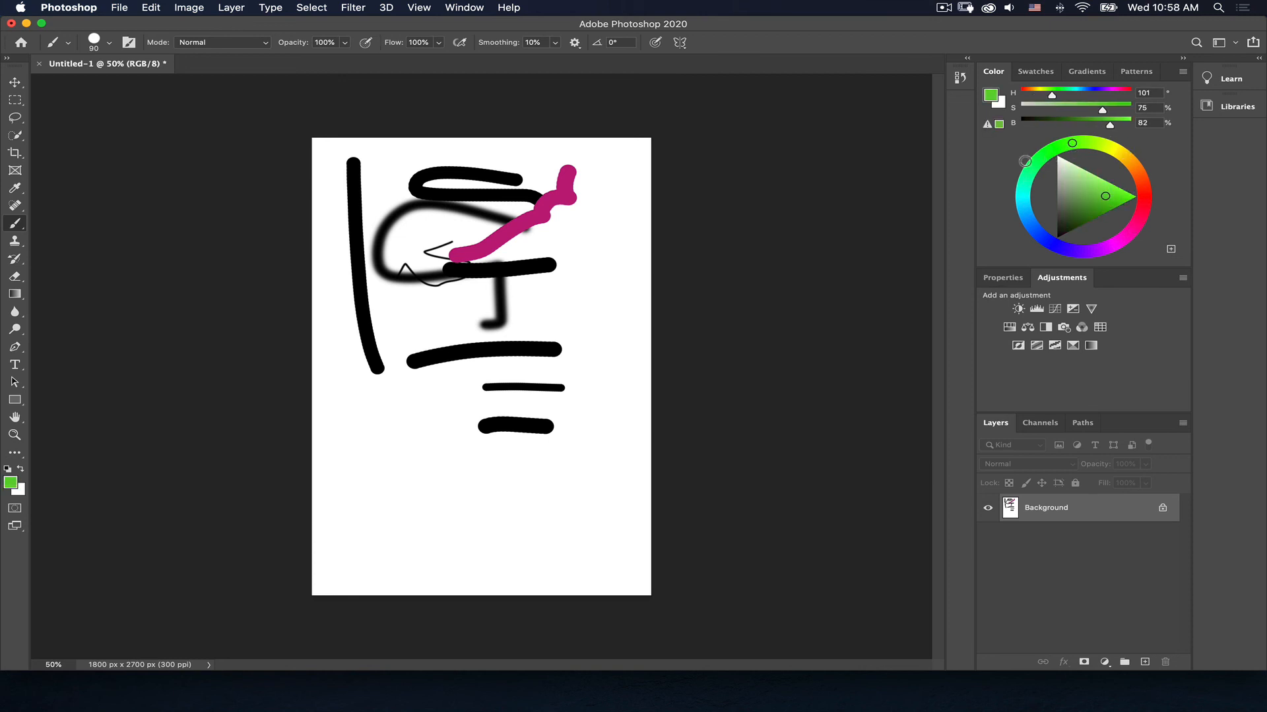
pyautogui.click(1027, 223)
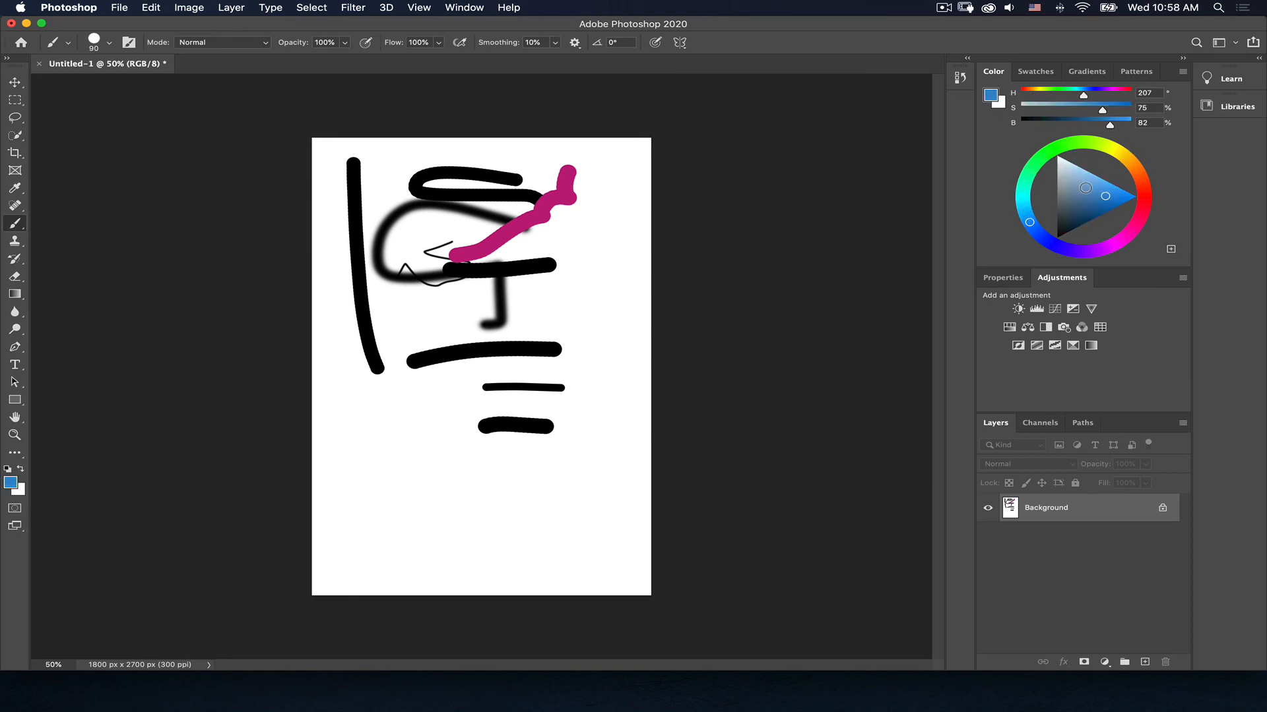
pyautogui.moveTo(1085, 188)
pyautogui.mouseDown()
pyautogui.moveTo(1078, 172)
pyautogui.moveTo(1138, 197)
pyautogui.moveTo(1059, 178)
pyautogui.moveTo(1051, 198)
pyautogui.moveTo(1072, 189)
pyautogui.moveTo(1047, 228)
pyautogui.moveTo(1082, 197)
pyautogui.moveTo(1108, 195)
pyautogui.mouseUp()
# Set the foreground color to green (H 139, S 63%, B 77%) and paint thick strokes over the upper scribbles
pyautogui.click(1037, 160)
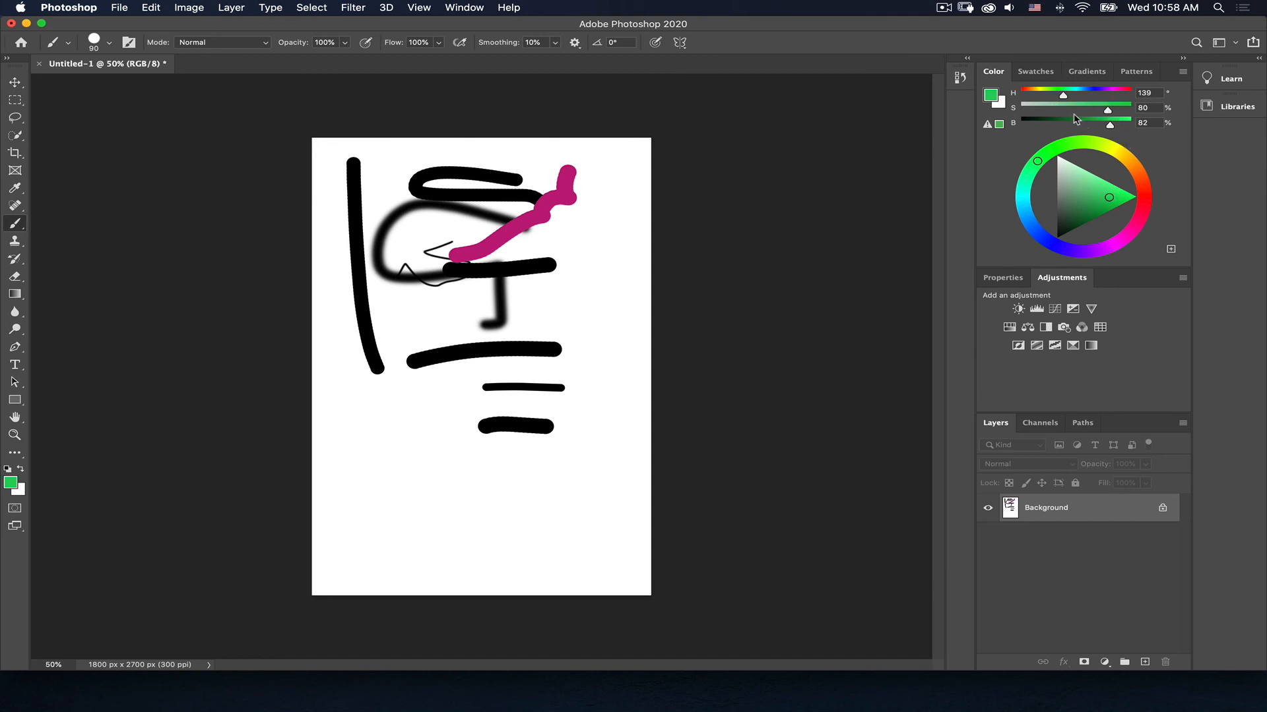
pyautogui.click(1097, 195)
pyautogui.moveTo(503, 226)
pyautogui.mouseDown()
pyautogui.moveTo(604, 227)
pyautogui.moveTo(502, 264)
pyautogui.moveTo(594, 234)
pyautogui.mouseUp()
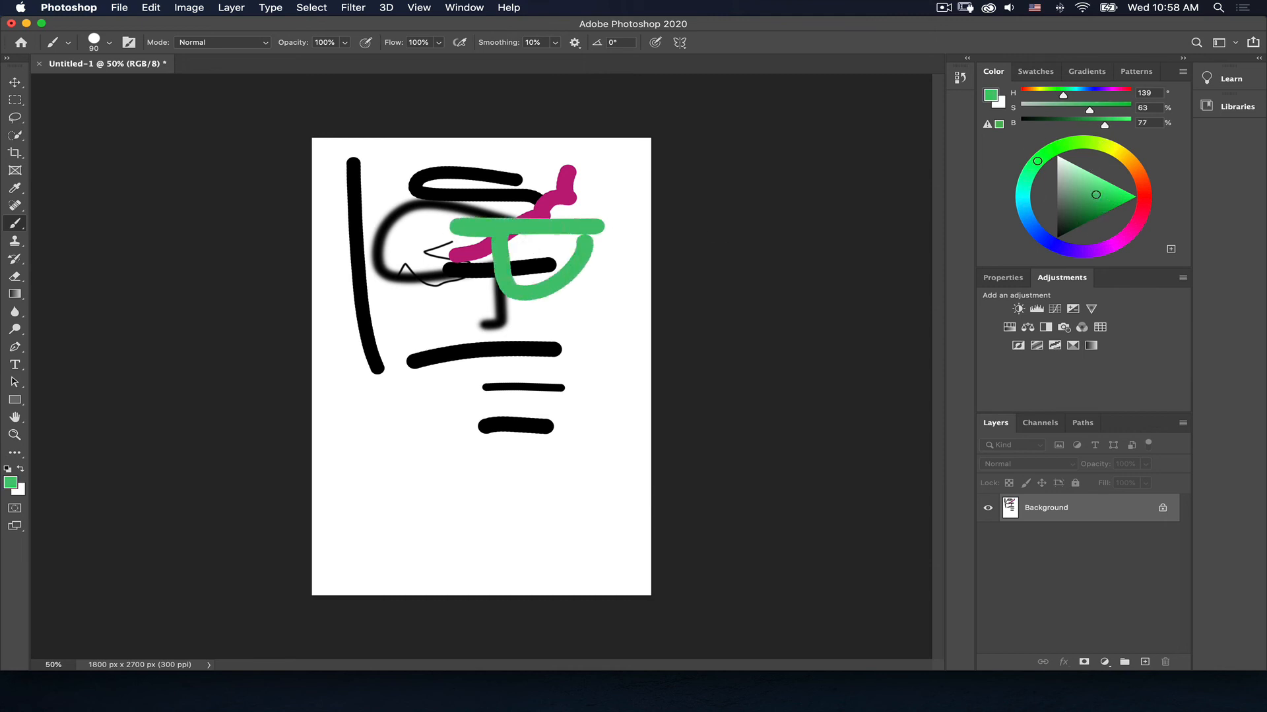
# Set the foreground color to purple (H 286, S 75%, B 85%) and paint an angular freehand stroke over the green ones
pyautogui.click(1082, 252)
pyautogui.moveTo(1082, 252); pyautogui.dragTo(1099, 249)
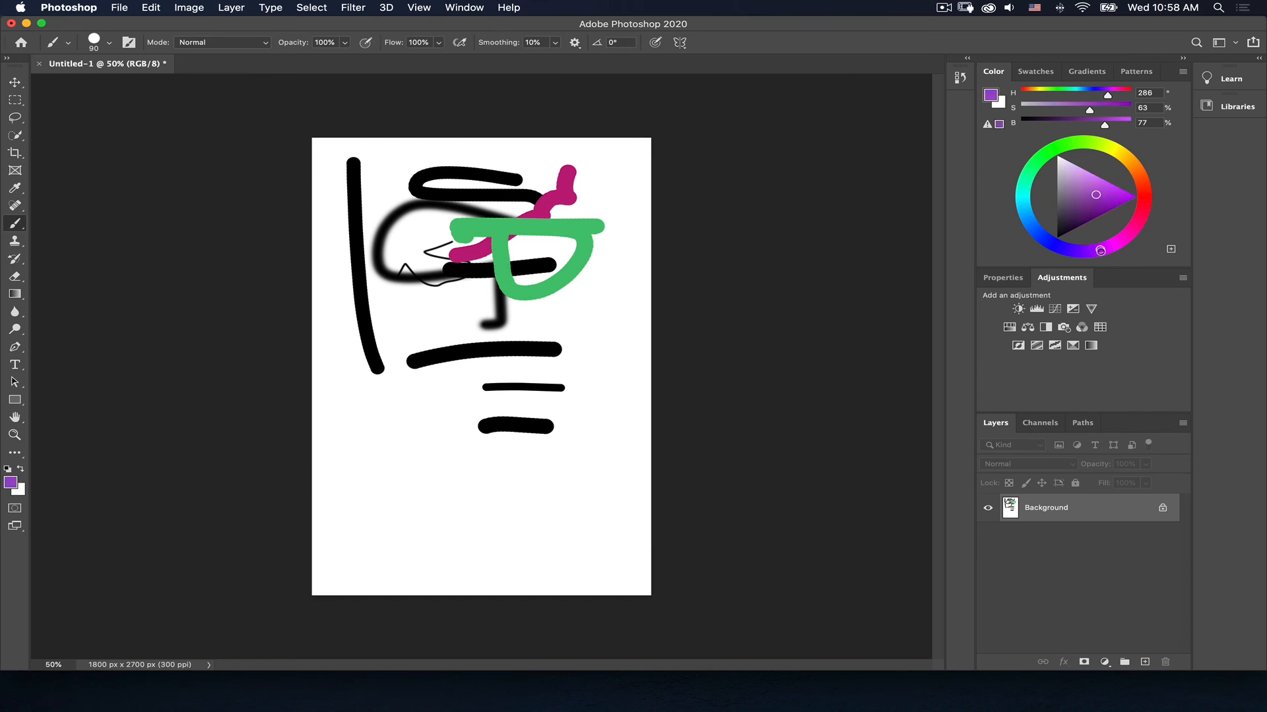
pyautogui.click(1107, 194)
pyautogui.moveTo(533, 213)
pyautogui.mouseDown()
pyautogui.moveTo(517, 247)
pyautogui.moveTo(597, 263)
pyautogui.moveTo(441, 211)
pyautogui.moveTo(474, 254)
pyautogui.mouseUp()
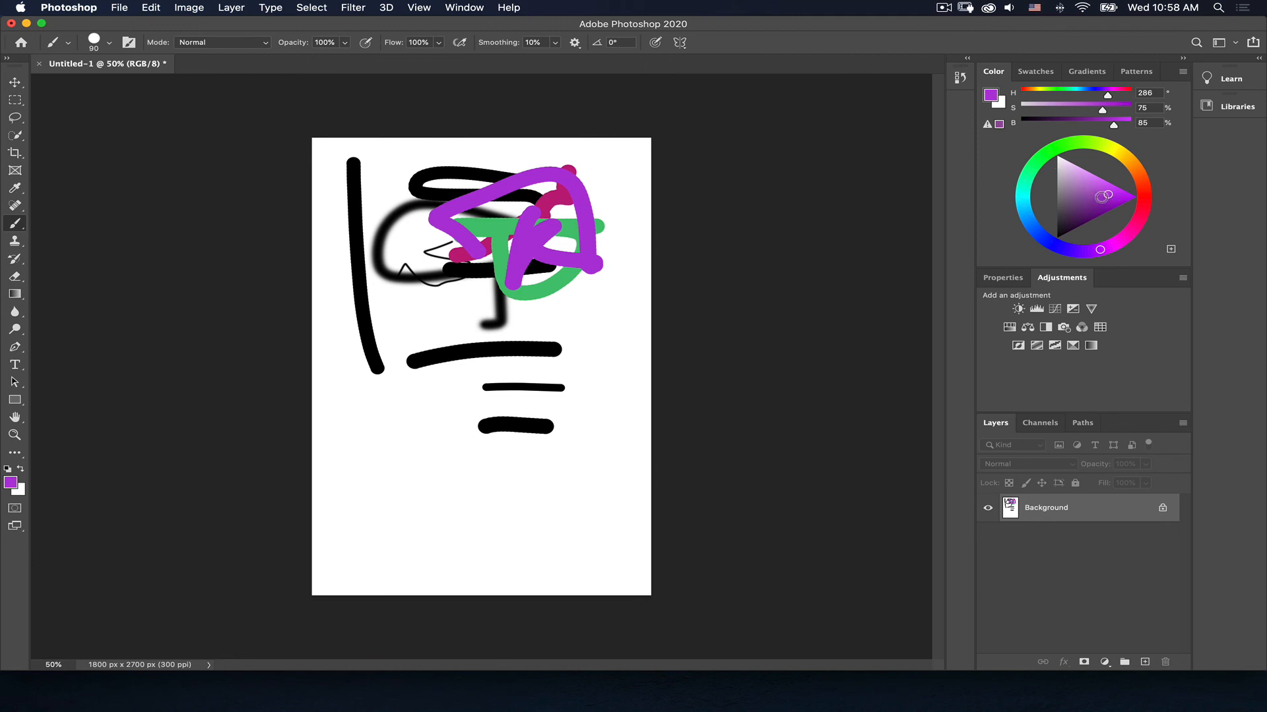
# Set the foreground color to blue (H 234, S 75%, B 82%) and paint a diagonal stroke over the purple scribble
pyautogui.click(1183, 73)
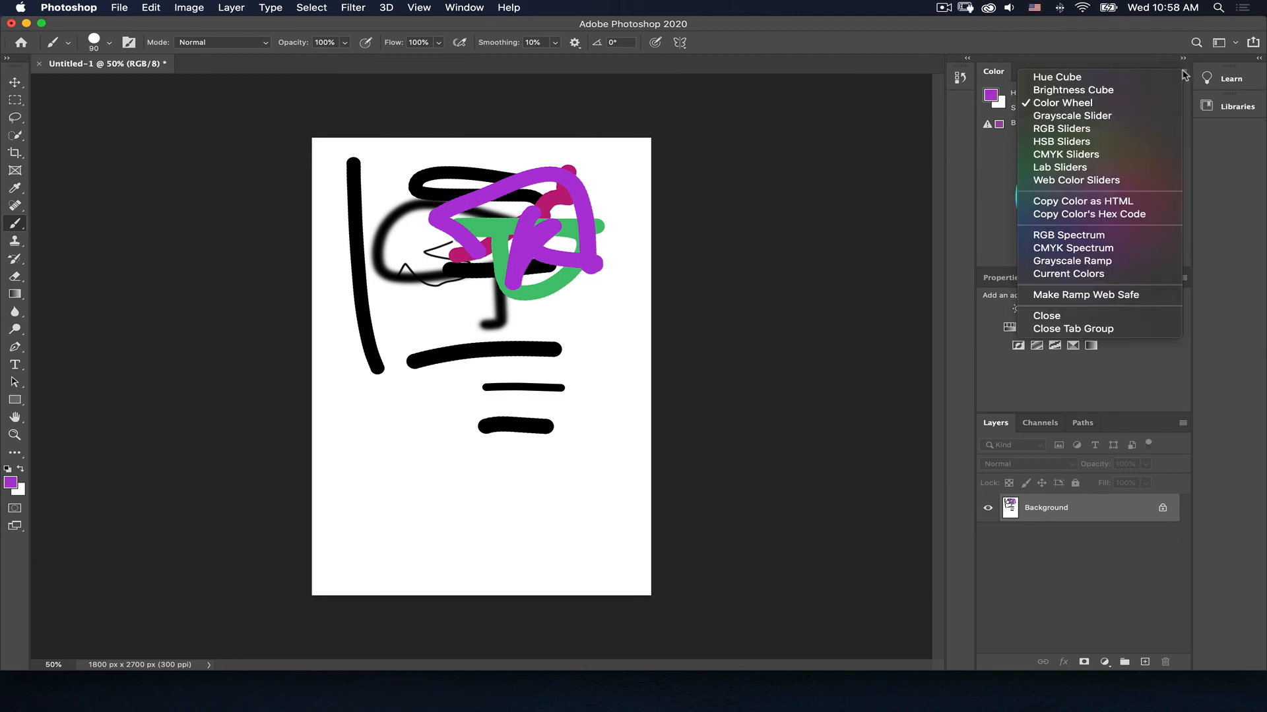
pyautogui.click(980, 161)
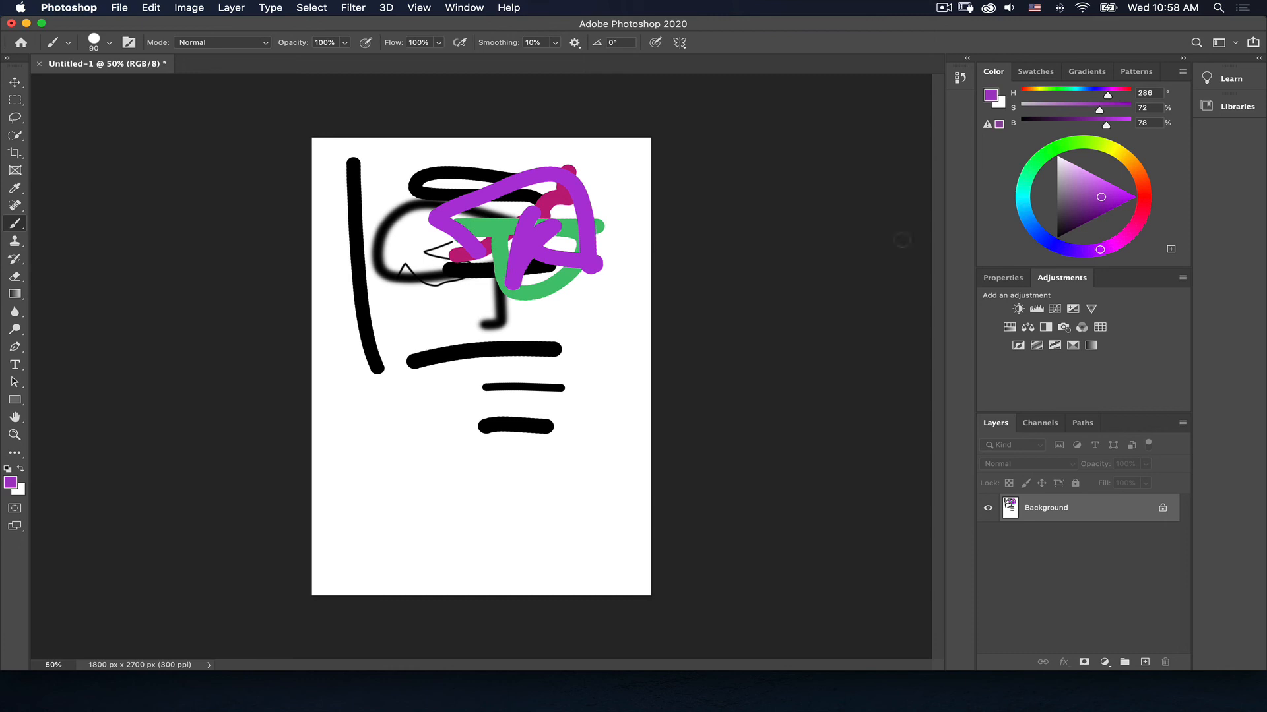
pyautogui.click(1048, 241)
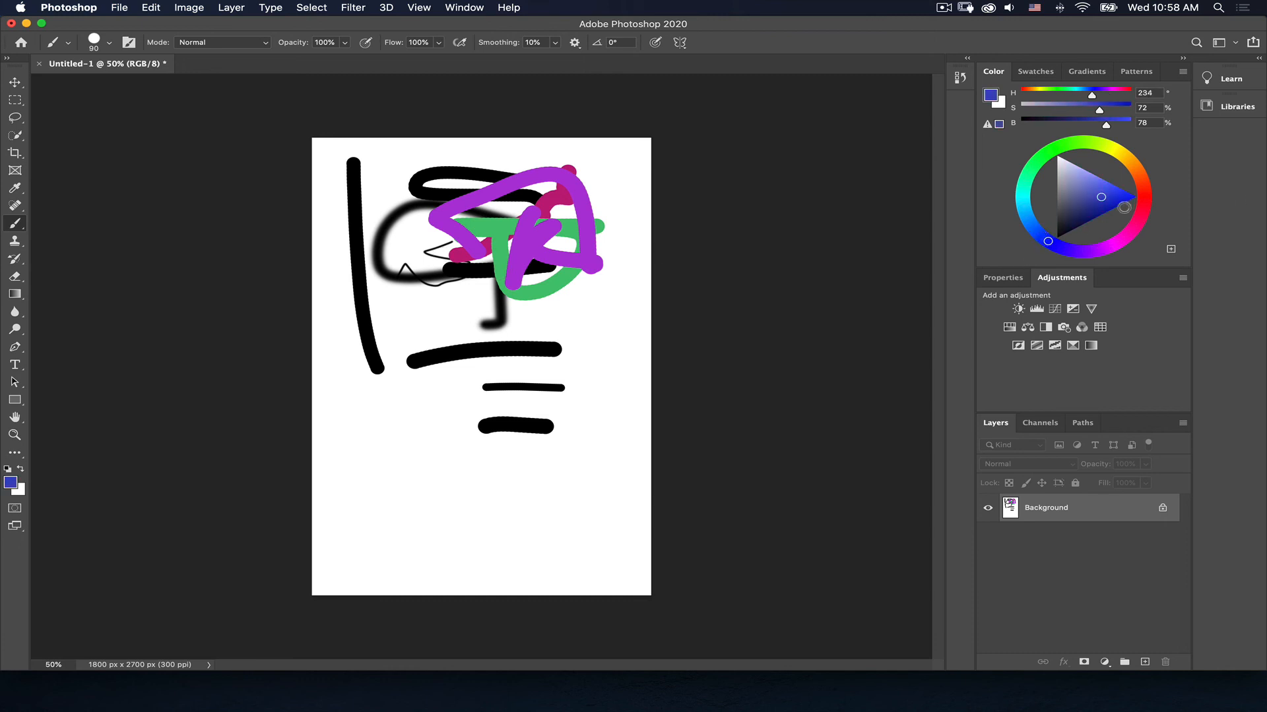
pyautogui.click(1106, 196)
pyautogui.moveTo(579, 188); pyautogui.dragTo(438, 288)
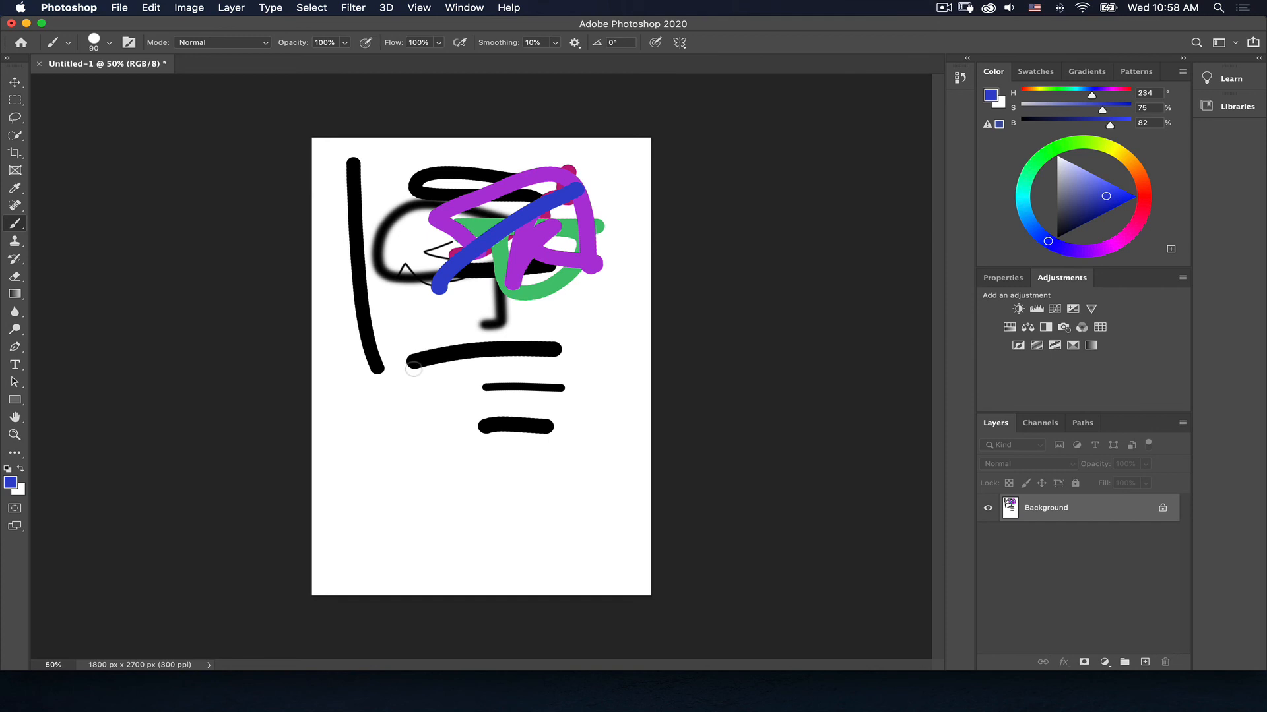
# Set the foreground color to red (#ff0e08) with the Color Picker and paint thick red brush strokes below the blue one
pyautogui.click(11, 486)
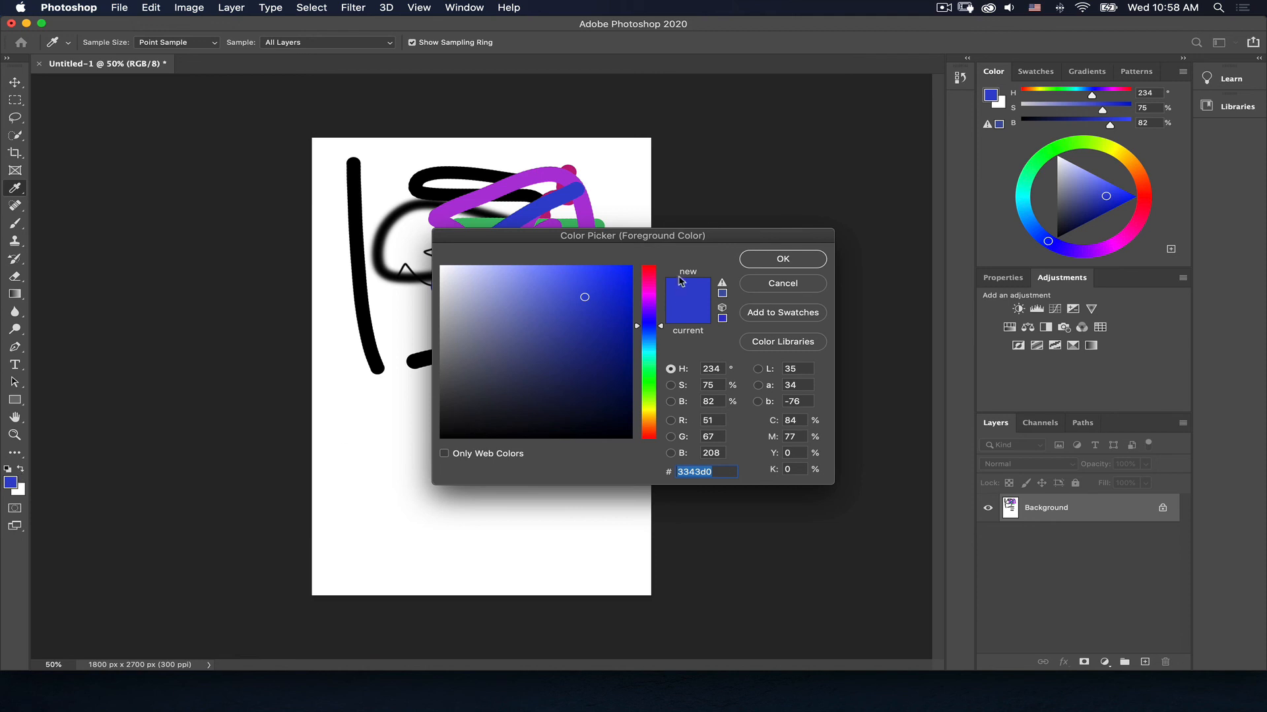
pyautogui.click(648, 308)
pyautogui.moveTo(647, 406); pyautogui.dragTo(647, 425)
pyautogui.moveTo(614, 341); pyautogui.dragTo(626, 266)
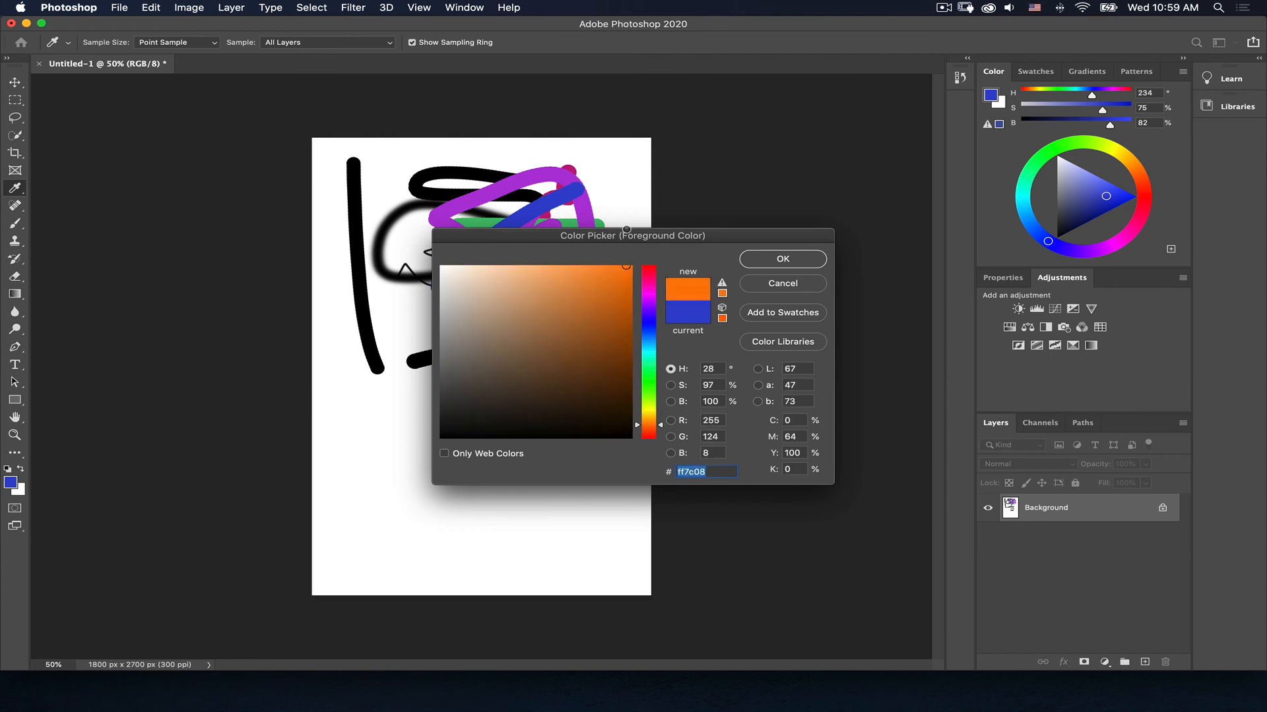
pyautogui.click(649, 438)
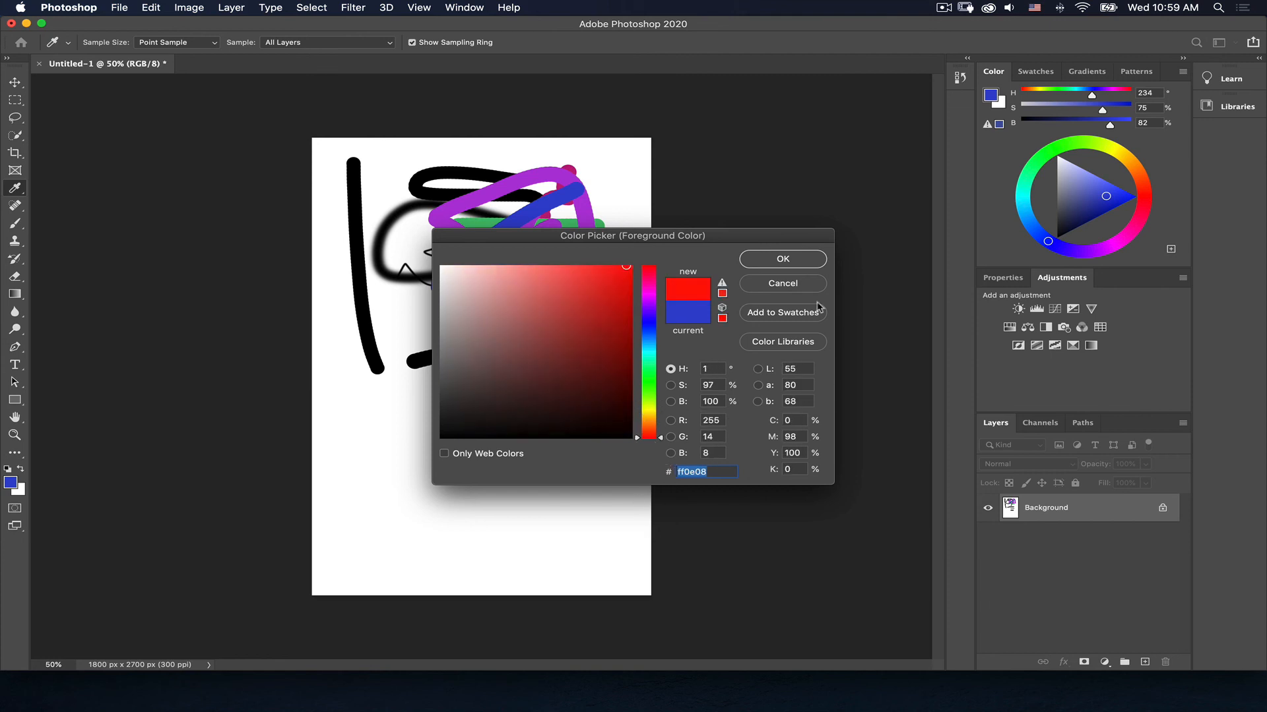
pyautogui.click(782, 259)
pyautogui.press('b')
pyautogui.moveTo(553, 273)
pyautogui.mouseDown()
pyautogui.moveTo(510, 297)
pyautogui.moveTo(457, 400)
pyautogui.moveTo(509, 401)
pyautogui.mouseUp()
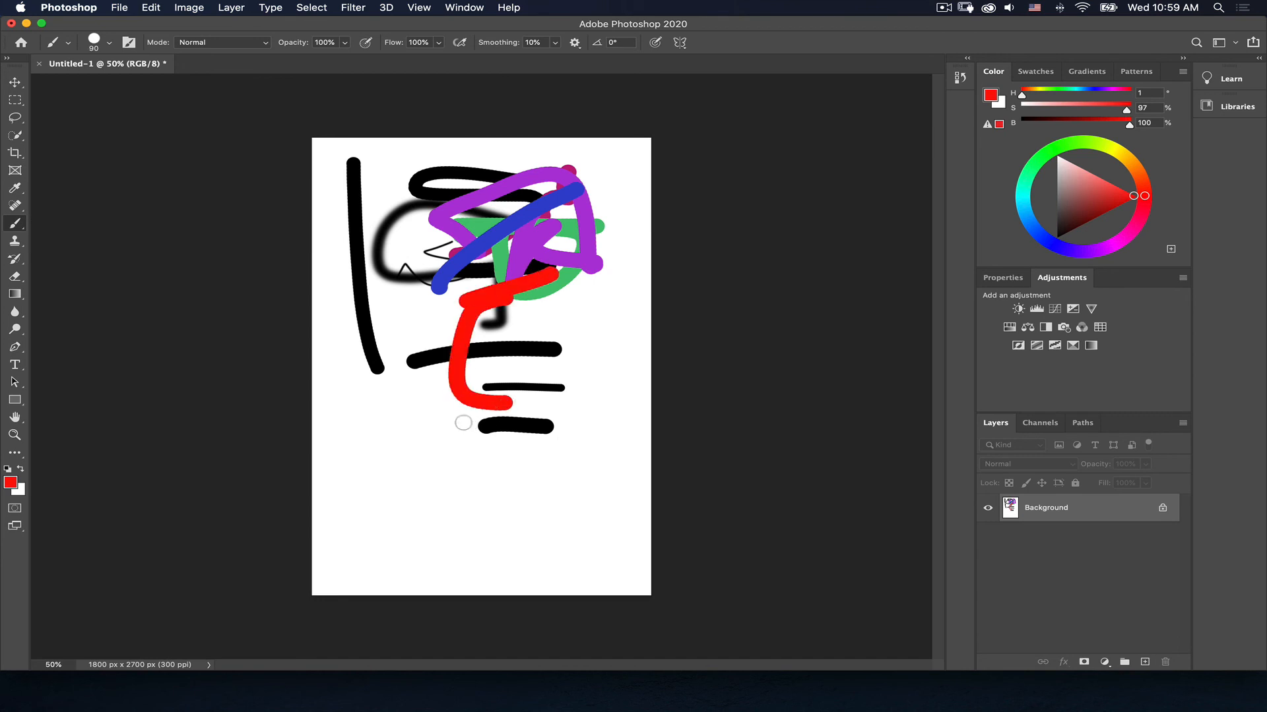
# Set the foreground color to muted purple (#7f517c) with the Color Picker, and paint a diagonal and a vertical stroke
pyautogui.click(11, 483)
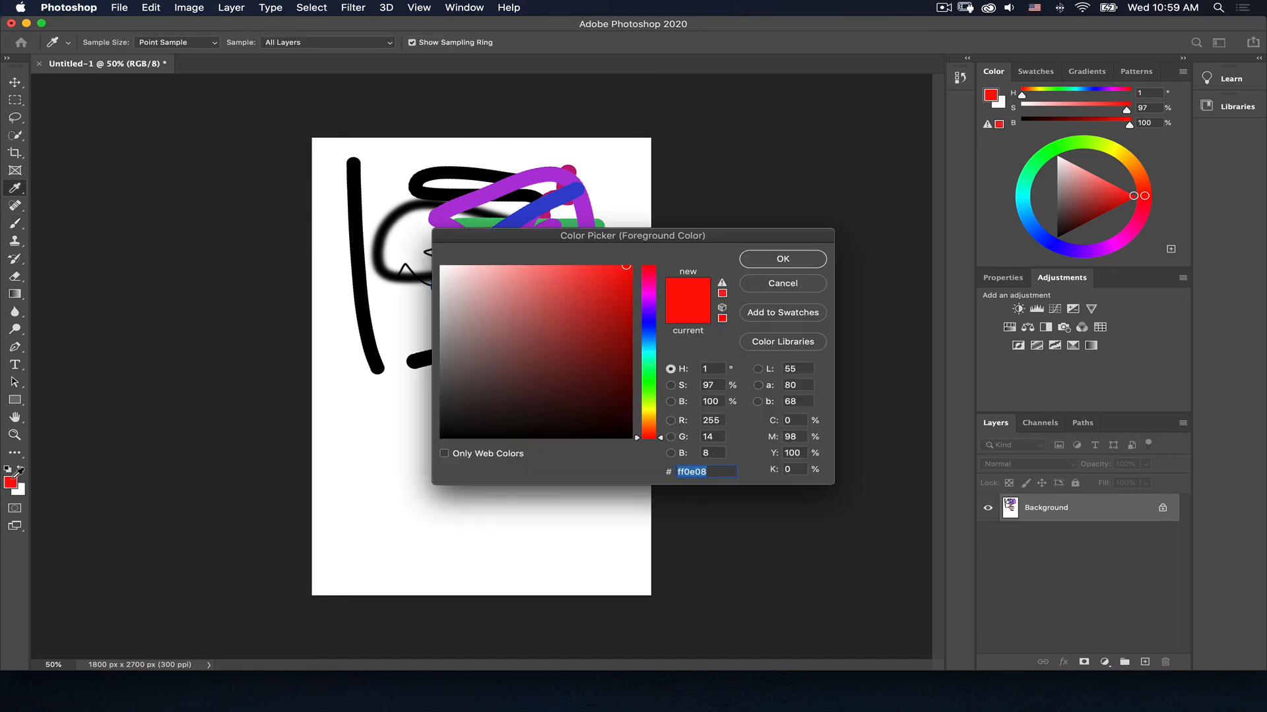
pyautogui.click(767, 265)
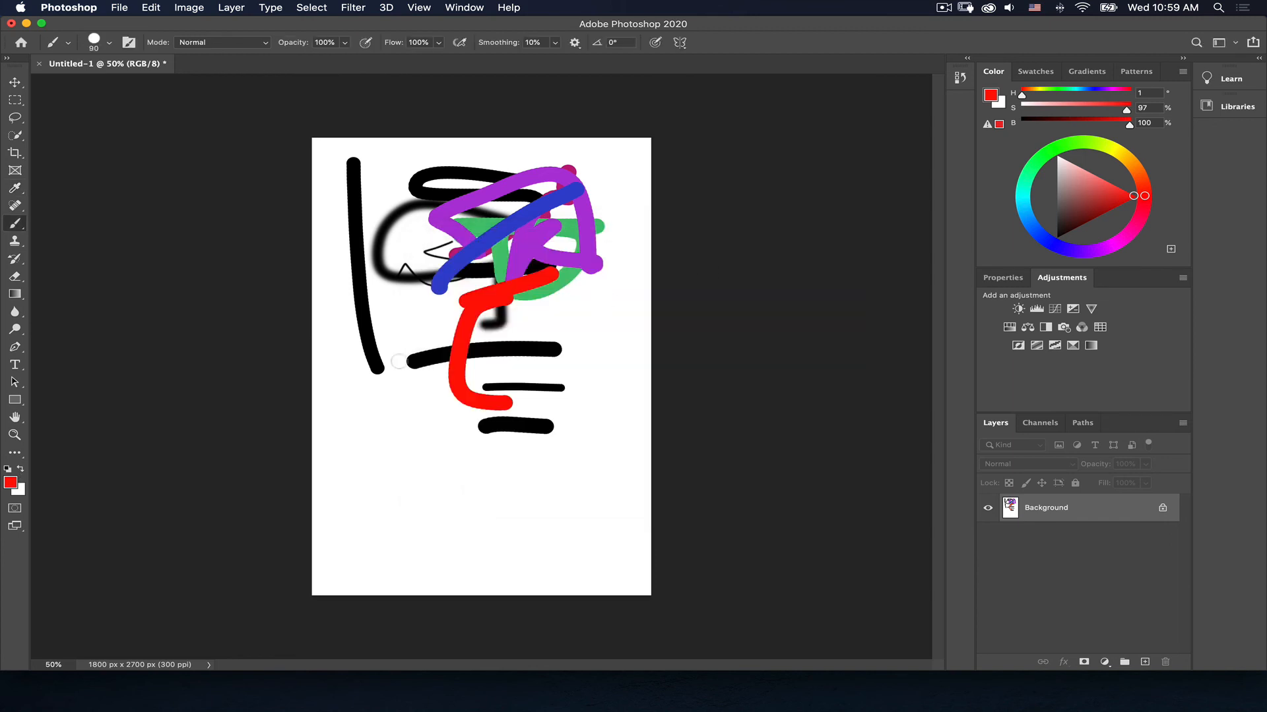
pyautogui.click(10, 483)
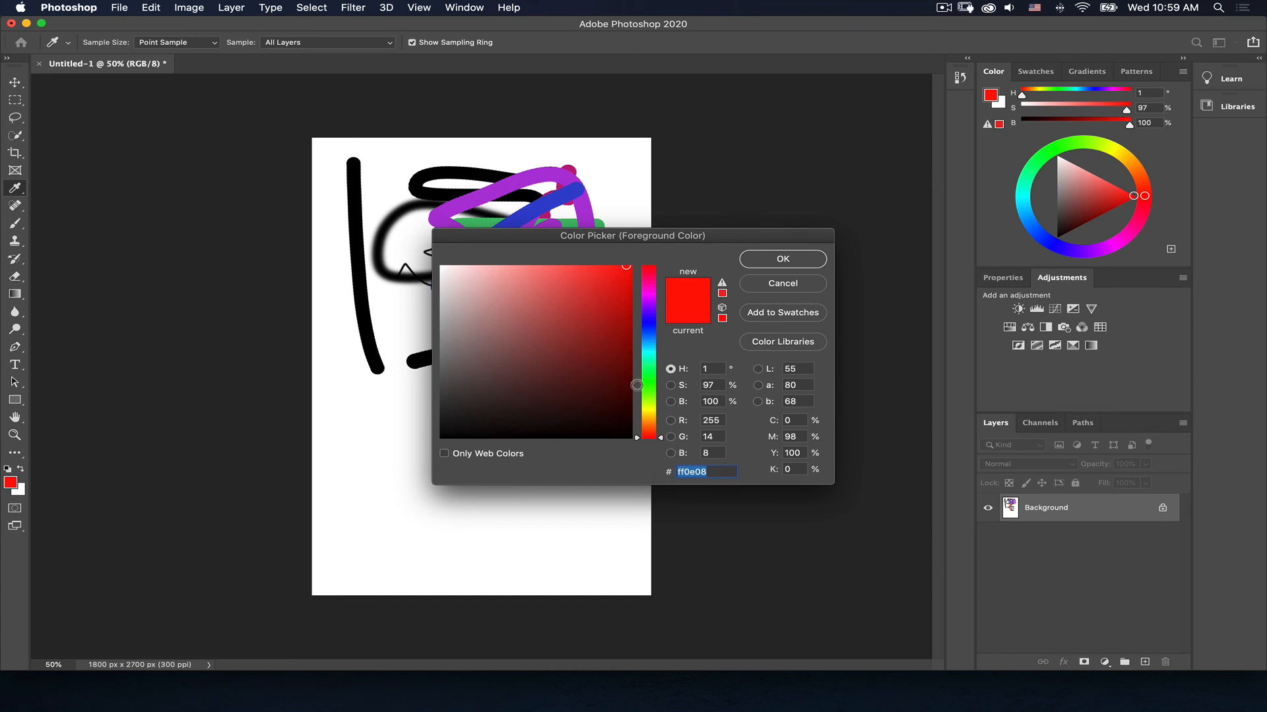
pyautogui.click(650, 292)
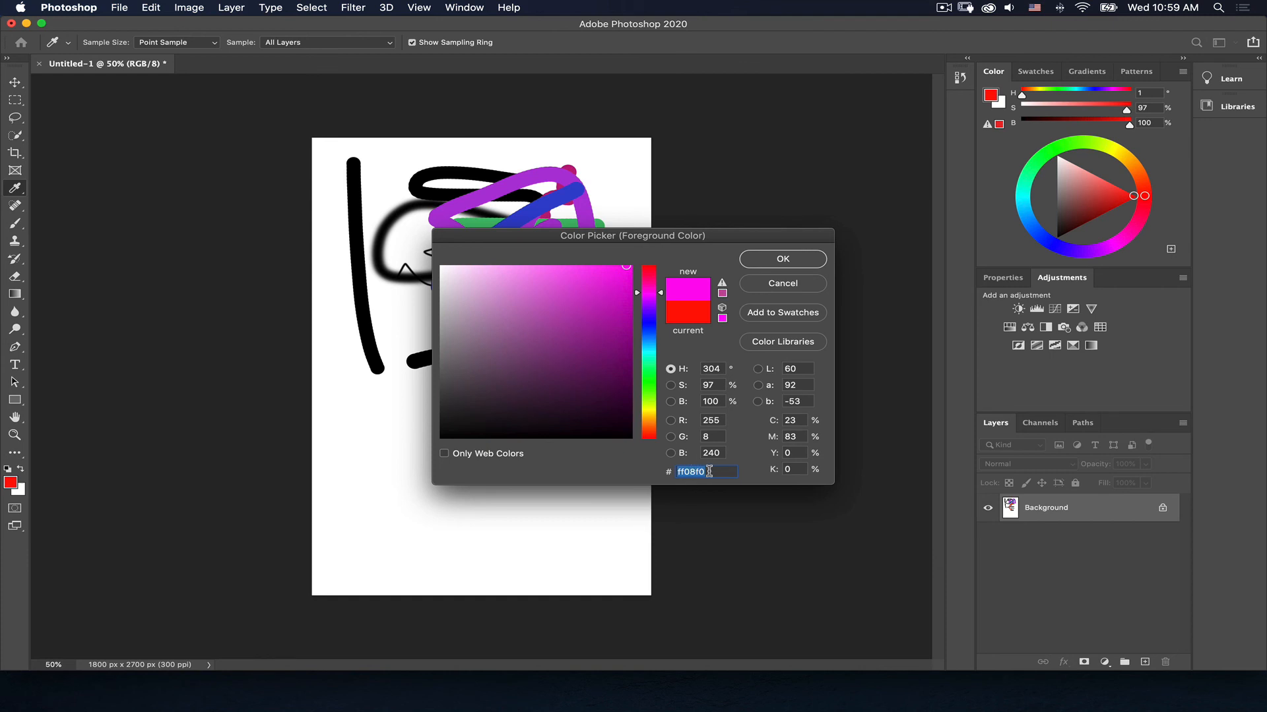
pyautogui.click(509, 352)
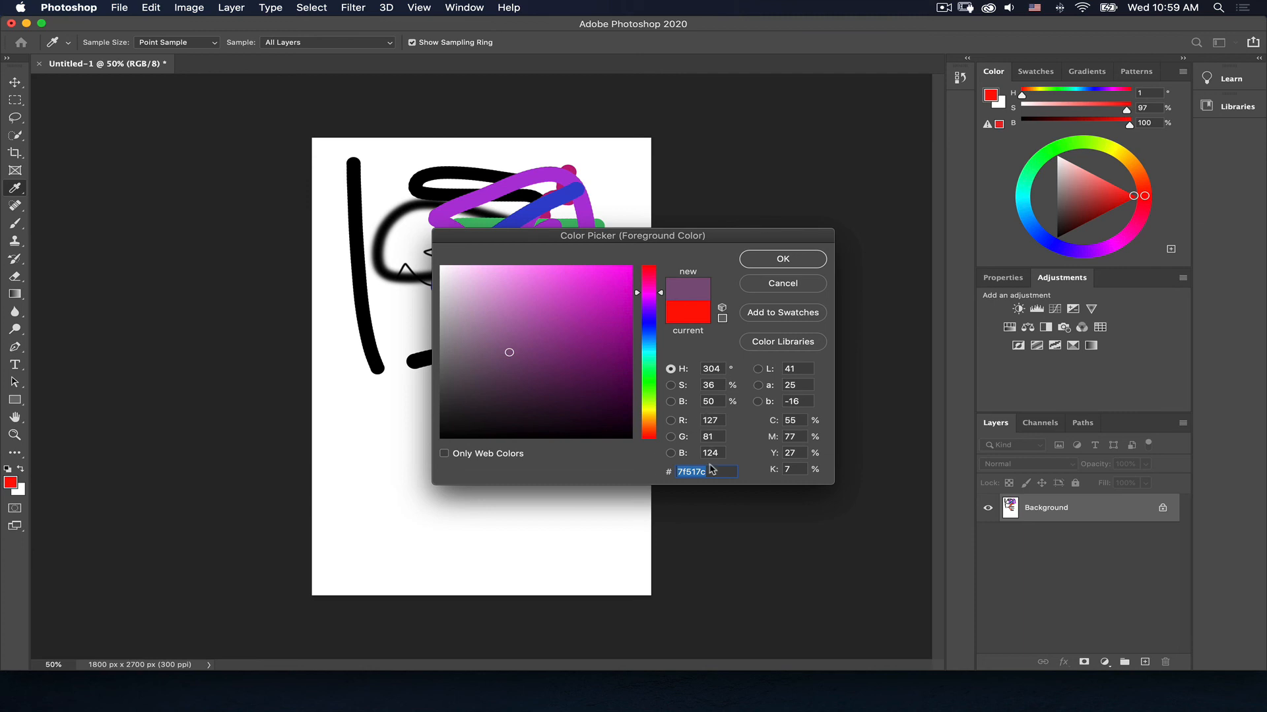
pyautogui.click(762, 259)
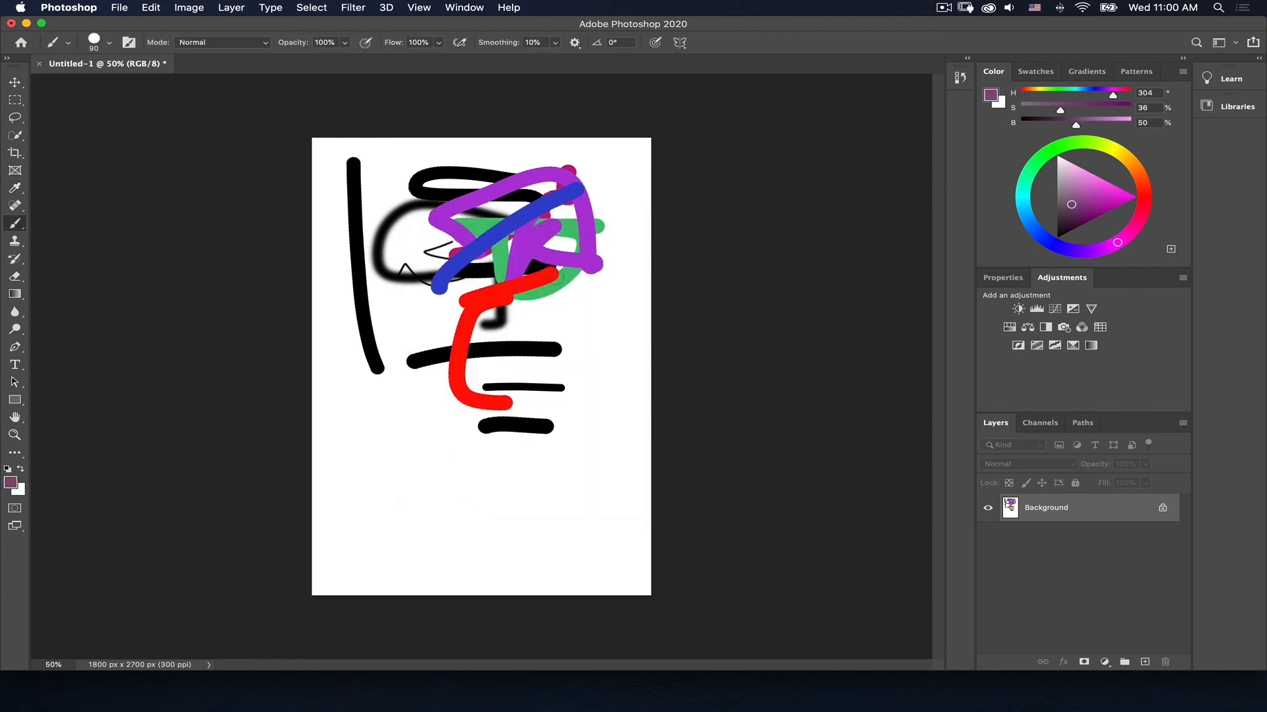
pyautogui.moveTo(557, 274); pyautogui.dragTo(476, 308)
pyautogui.moveTo(419, 220); pyautogui.dragTo(417, 368)
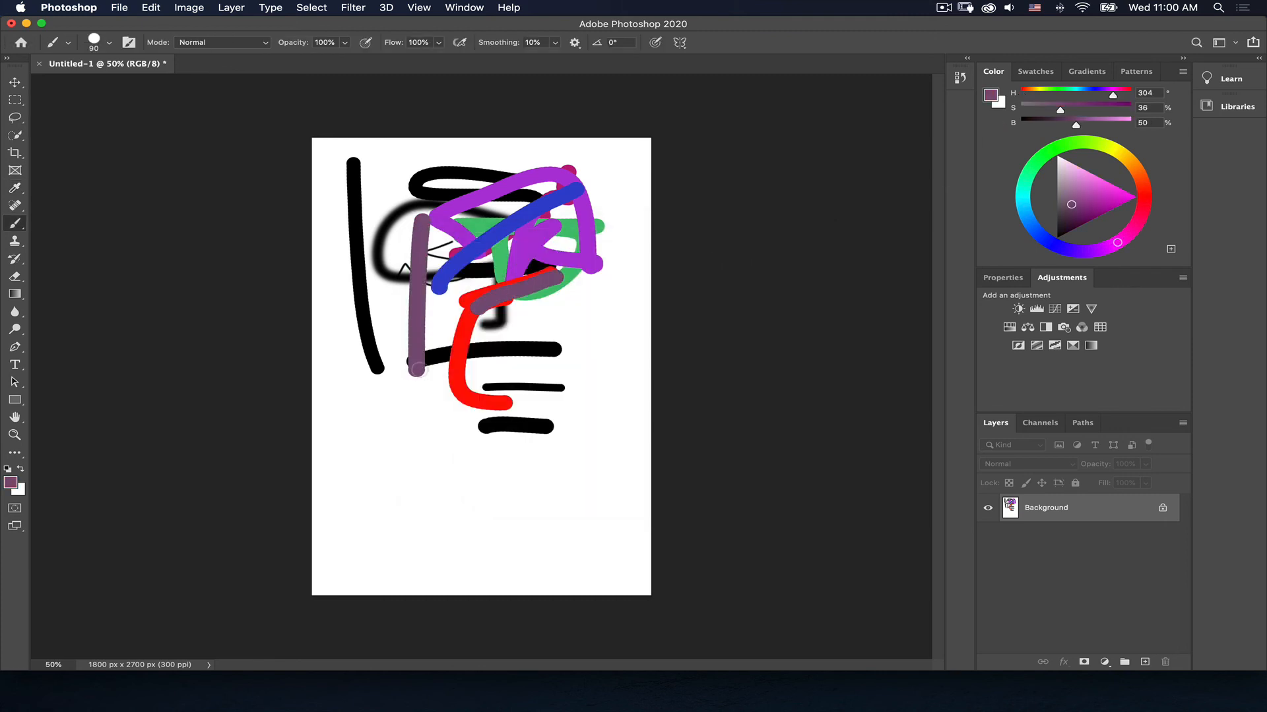
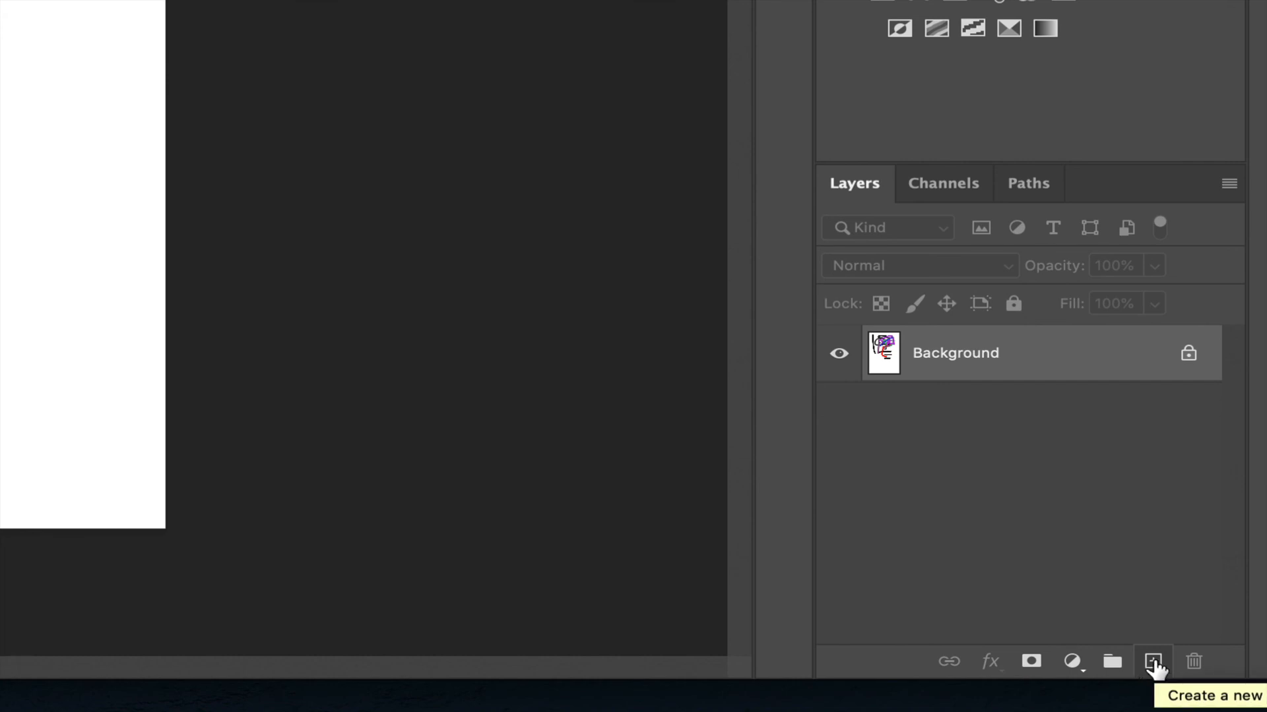
# Add a new layer, hide the Background, and paint a muted purple zigzag stroke on the new layer
pyautogui.click(1154, 663)
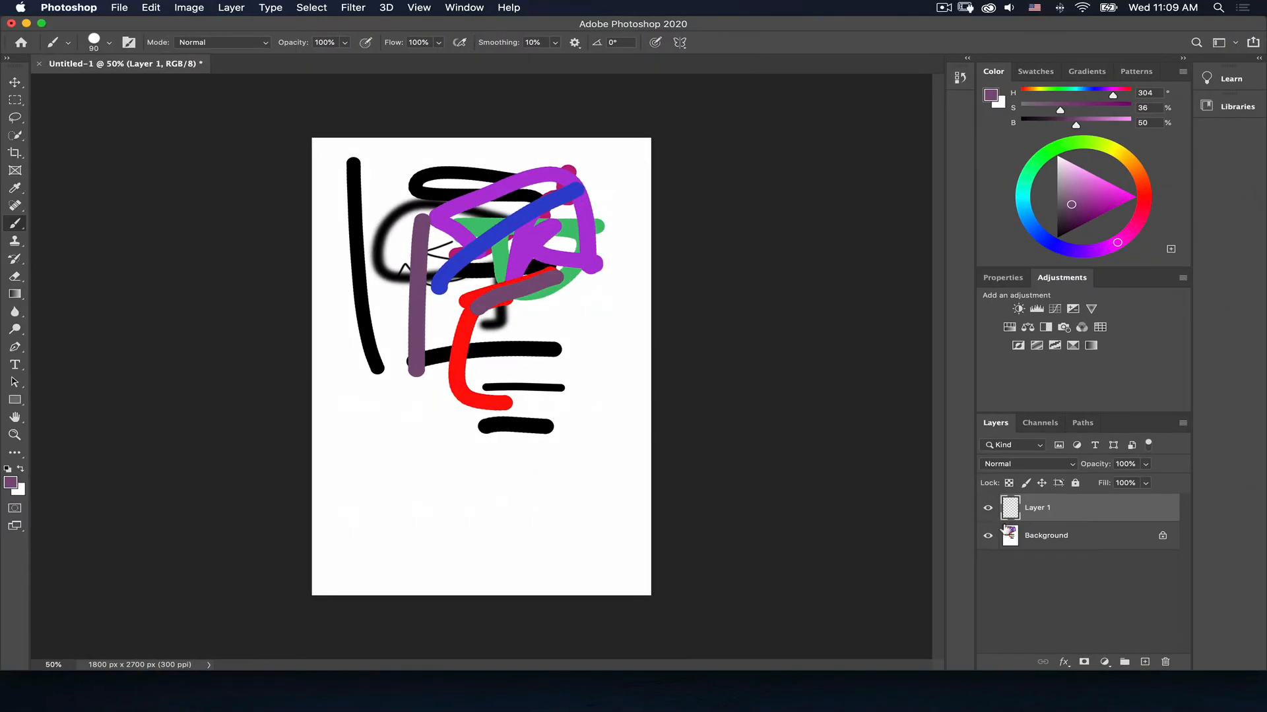
pyautogui.click(989, 536)
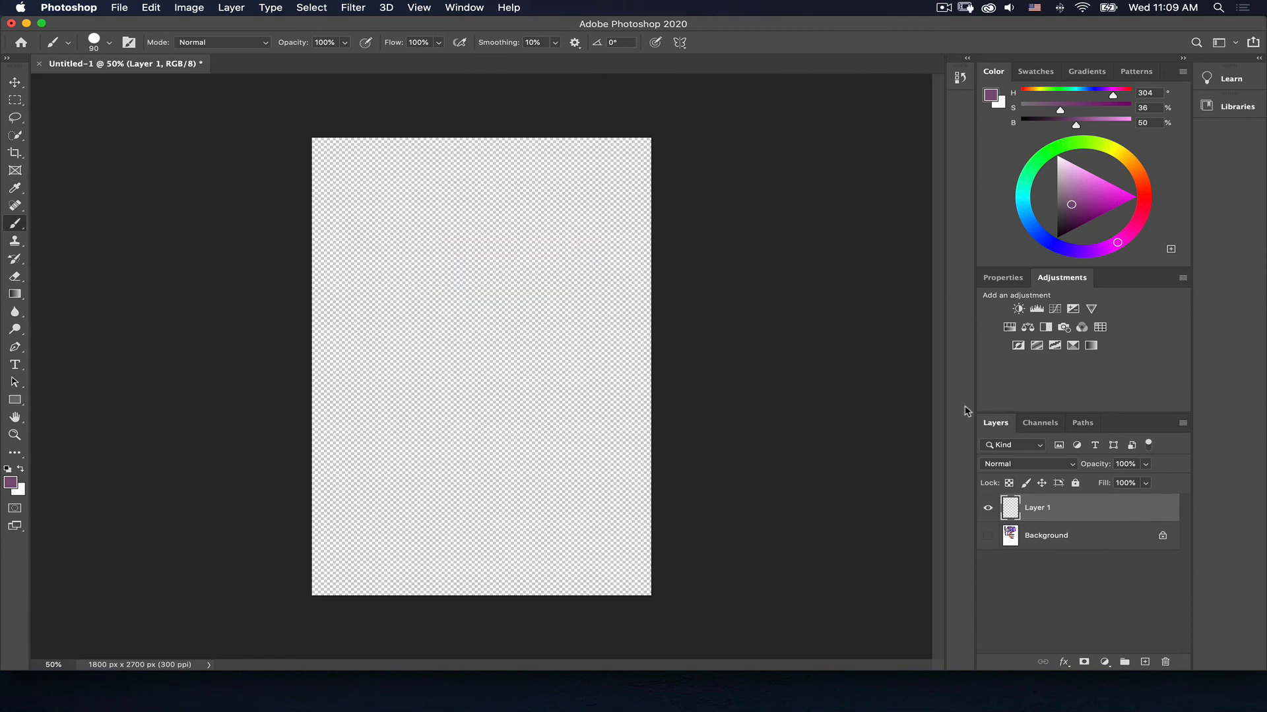
pyautogui.moveTo(542, 221)
pyautogui.mouseDown()
pyautogui.moveTo(455, 227)
pyautogui.moveTo(524, 273)
pyautogui.moveTo(541, 353)
pyautogui.moveTo(486, 426)
pyautogui.mouseUp()
# Paint muted green (H 124, S 36%, B 50%) strokes and bright green (H 124, S 100%, B 100%) loops on Layer 1
pyautogui.click(1050, 151)
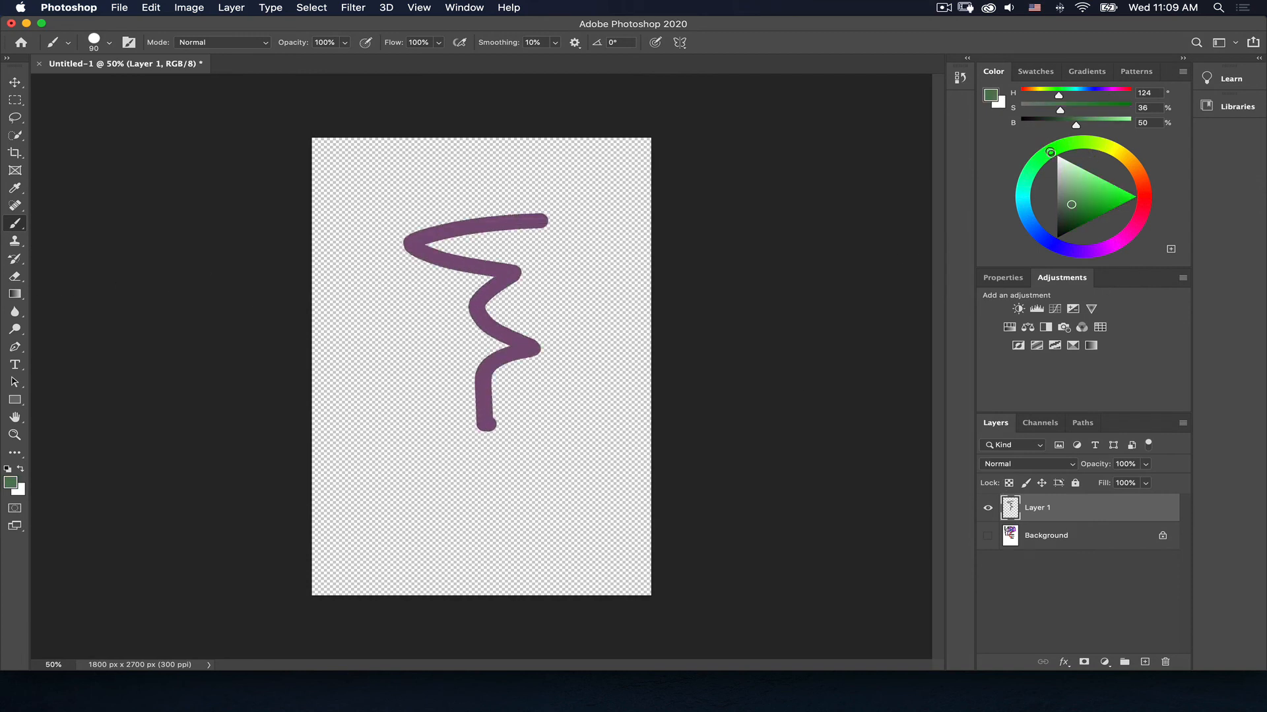
pyautogui.moveTo(541, 271); pyautogui.dragTo(439, 317)
pyautogui.moveTo(364, 311)
pyautogui.mouseDown()
pyautogui.moveTo(521, 244)
pyautogui.moveTo(505, 346)
pyautogui.mouseUp()
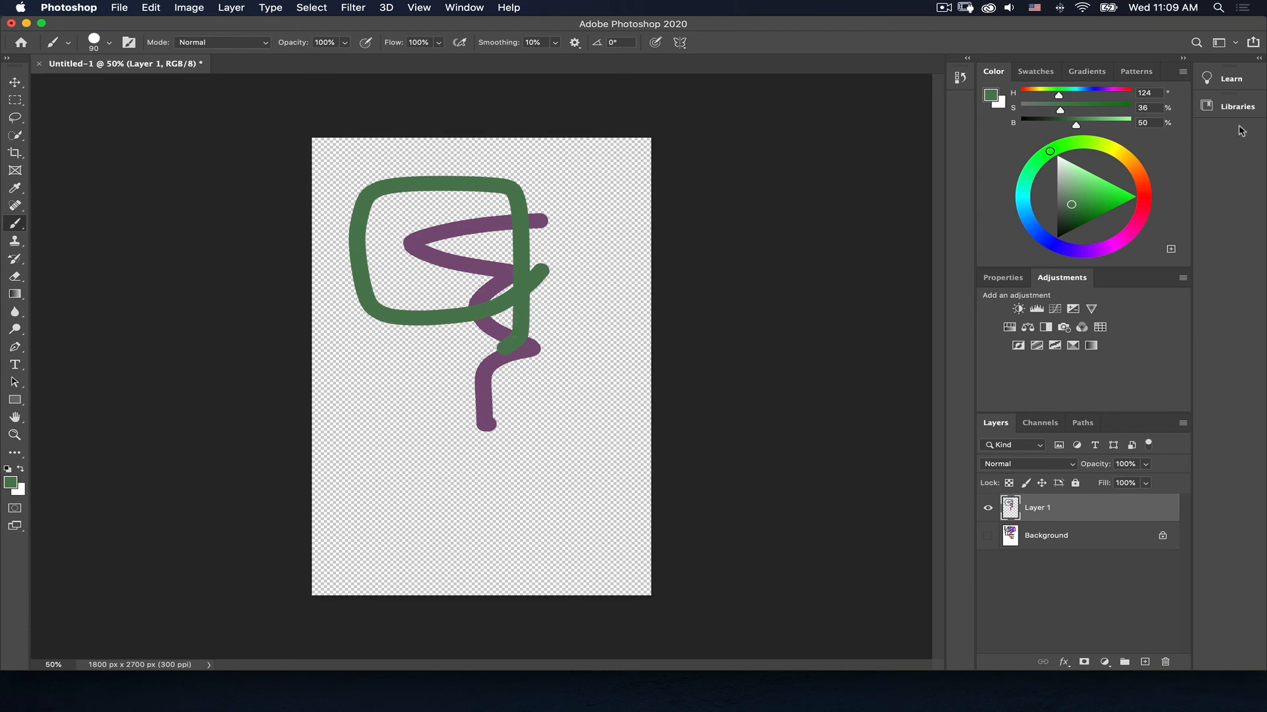
pyautogui.click(1134, 197)
pyautogui.moveTo(568, 231)
pyautogui.mouseDown()
pyautogui.moveTo(492, 423)
pyautogui.moveTo(455, 245)
pyautogui.moveTo(569, 311)
pyautogui.moveTo(398, 305)
pyautogui.mouseUp()
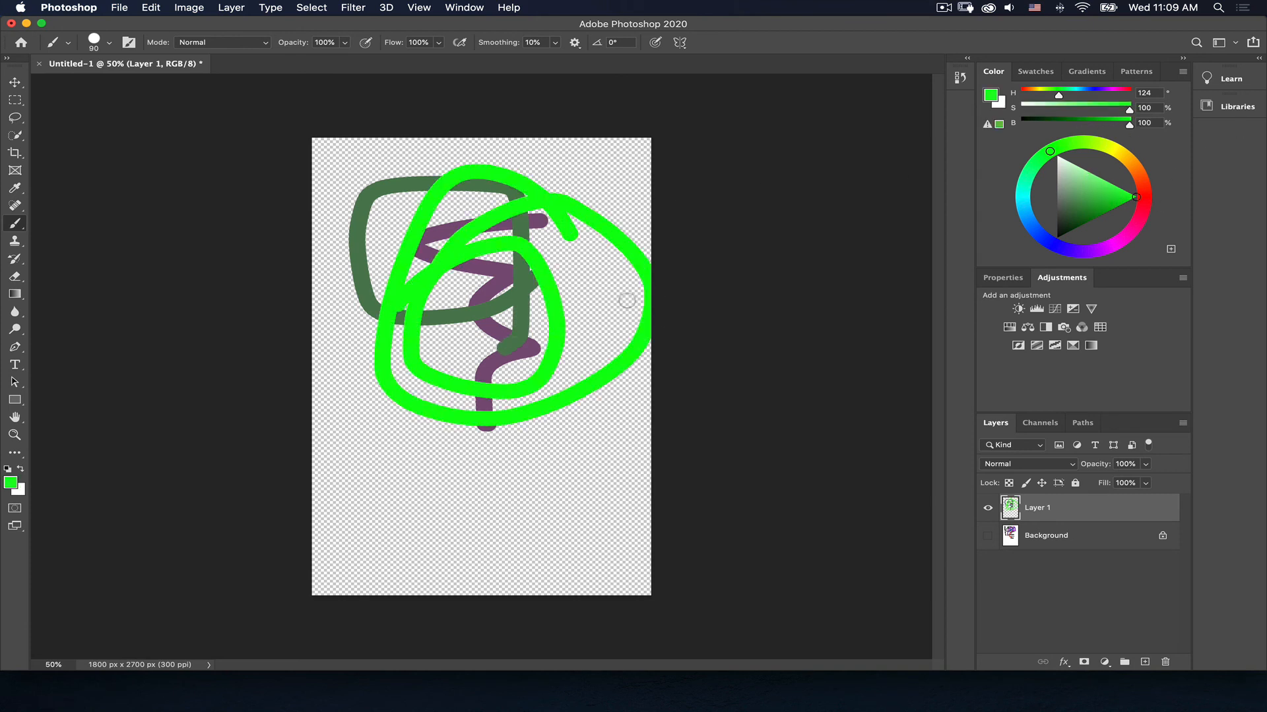
# Make the Background layer visible again and keep Layer 1 as the active layer
pyautogui.click(986, 537)
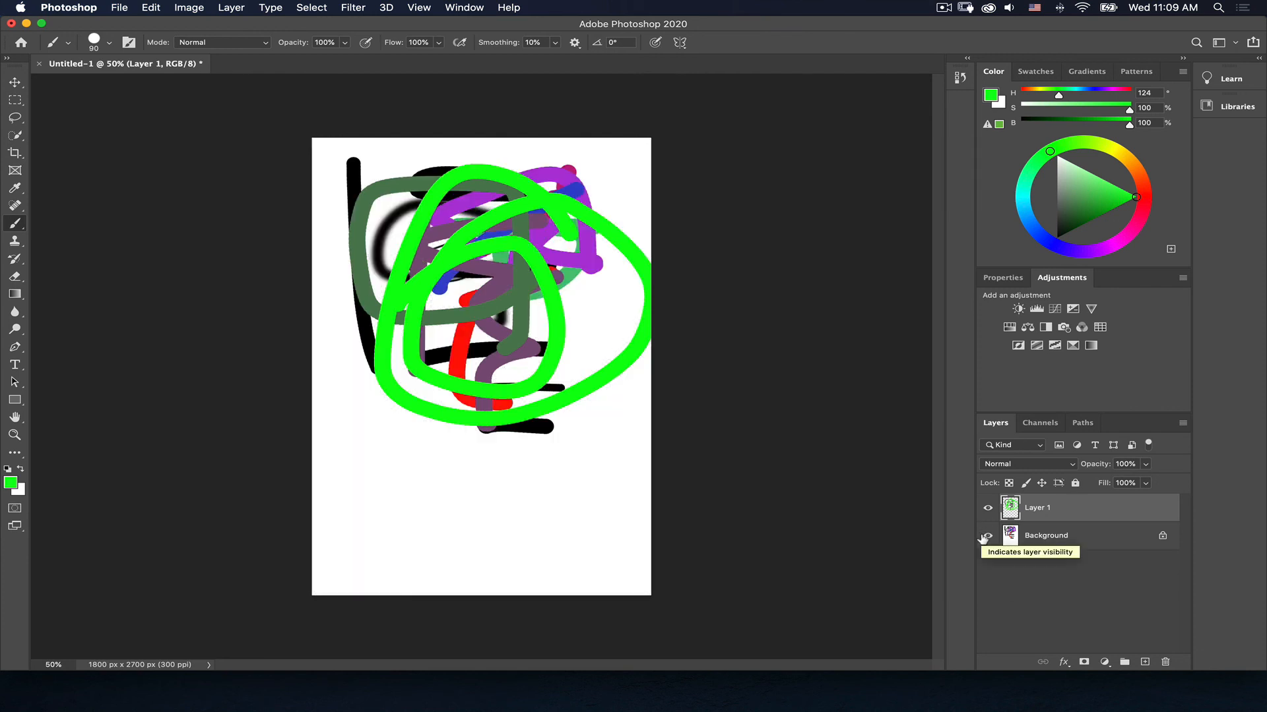
pyautogui.click(1032, 536)
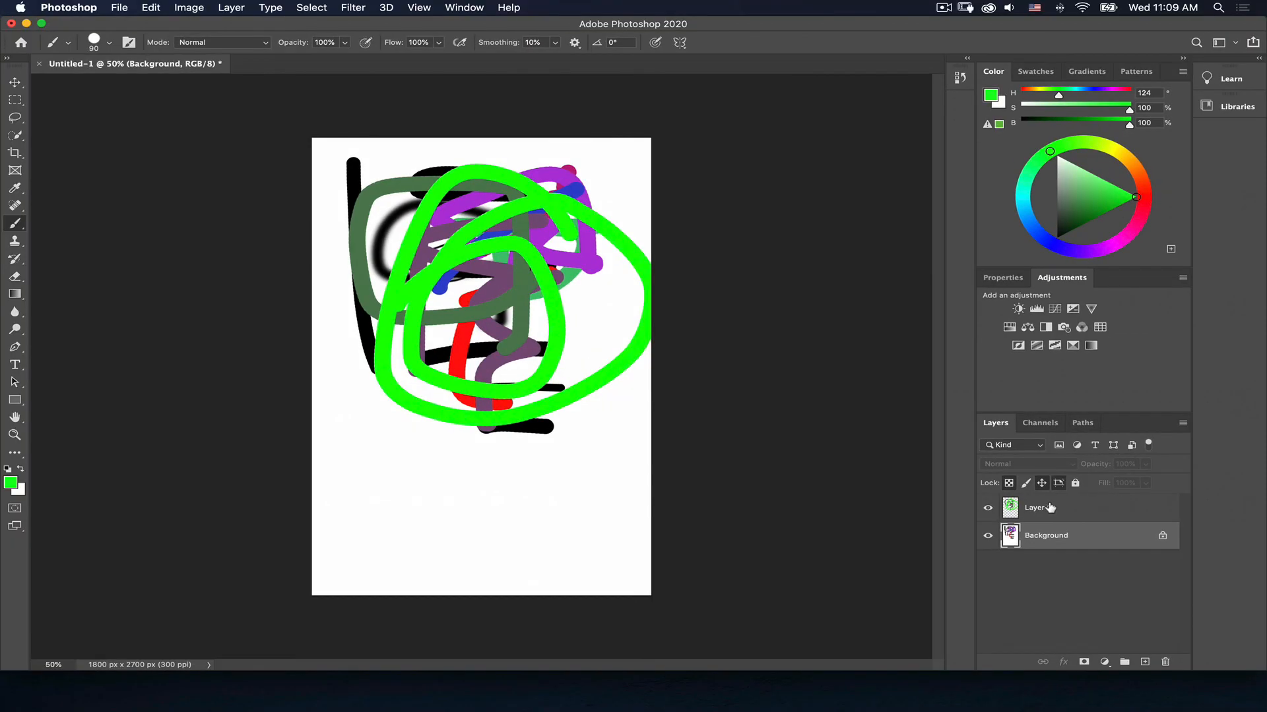
pyautogui.click(1051, 508)
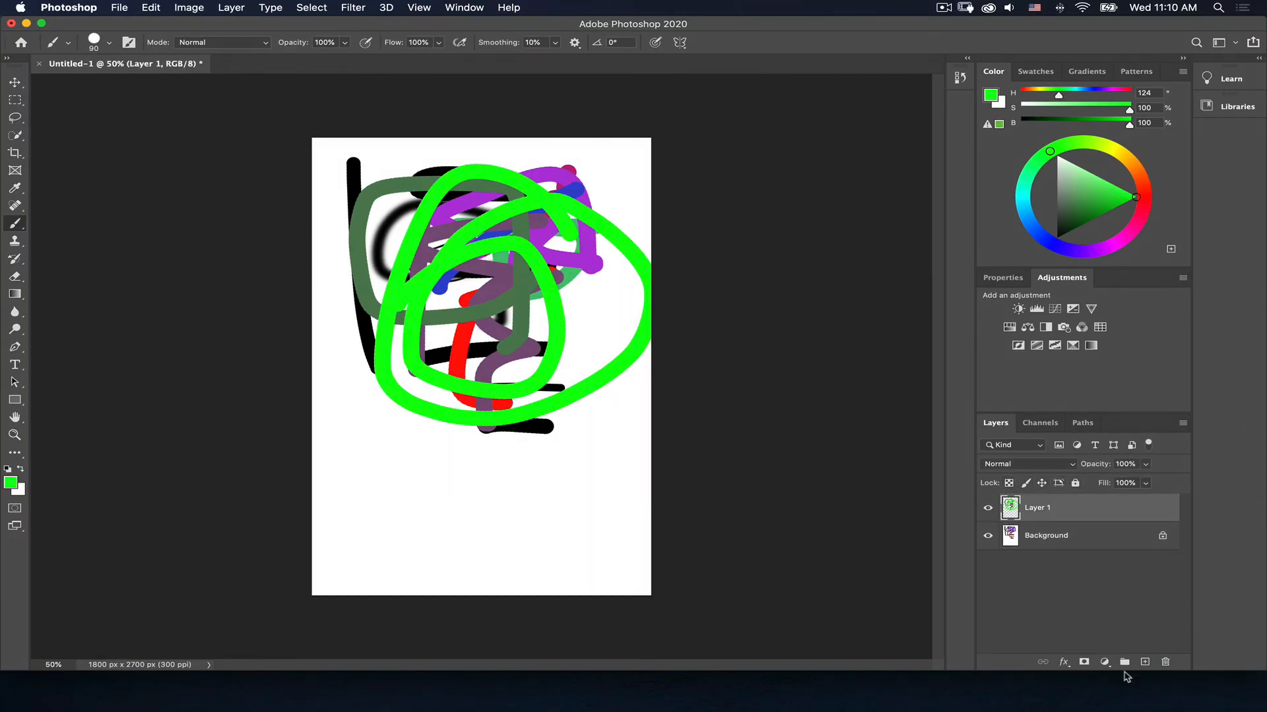
# Add another layer above Layer 1 and paint large freehand orange strokes (H 37, S 100%, B 100%) on it
pyautogui.click(1145, 662)
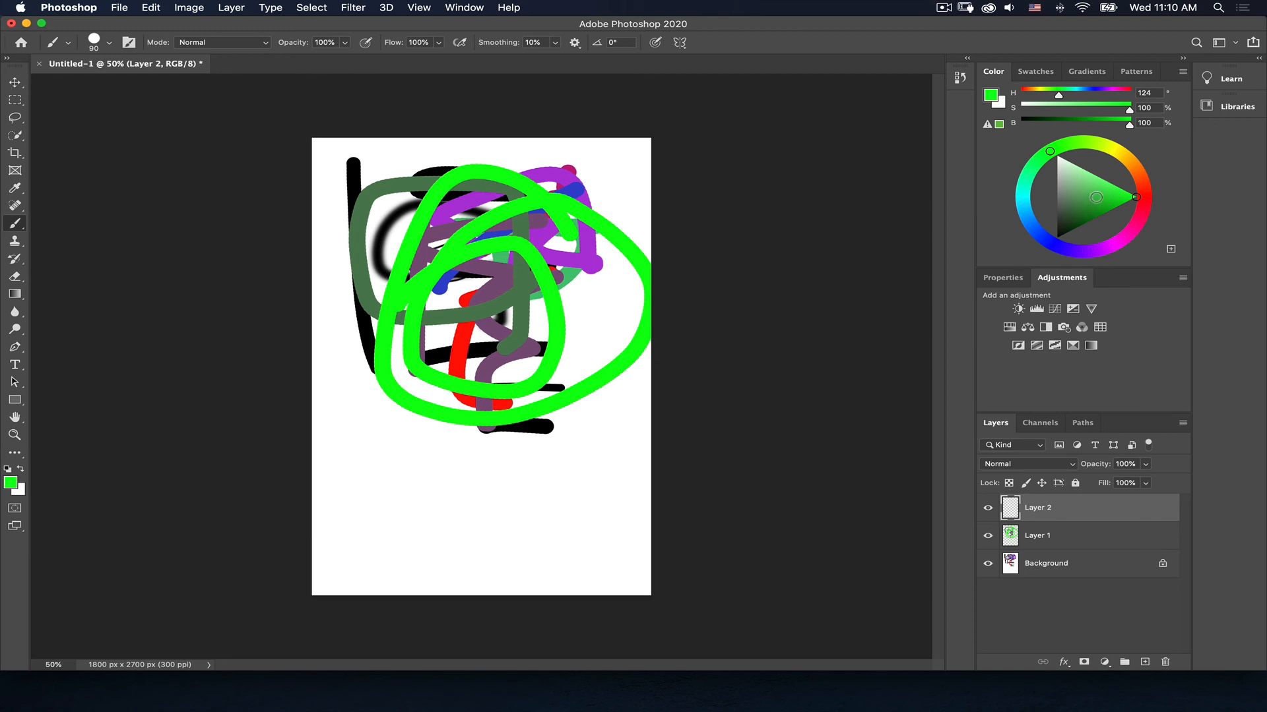
pyautogui.click(1128, 159)
pyautogui.moveTo(1129, 158); pyautogui.dragTo(1132, 164)
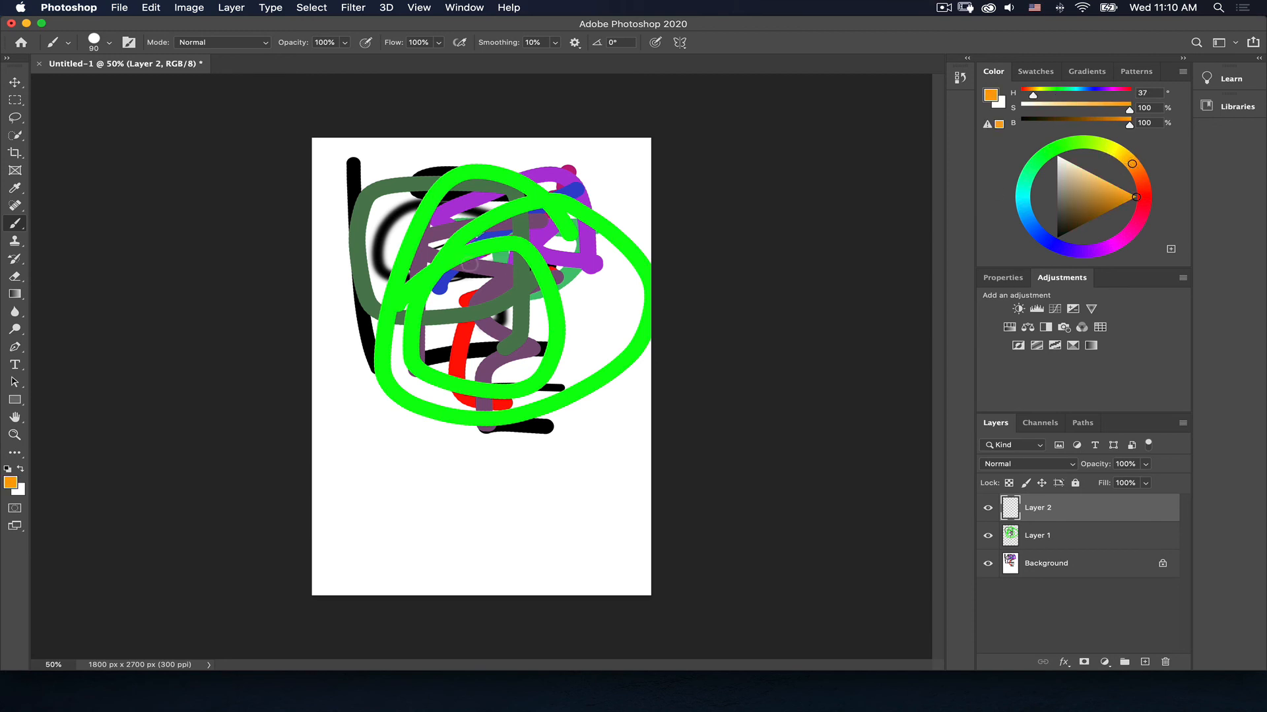
pyautogui.moveTo(506, 202); pyautogui.dragTo(350, 497)
pyautogui.moveTo(440, 484)
pyautogui.mouseDown()
pyautogui.moveTo(559, 453)
pyautogui.moveTo(507, 179)
pyautogui.moveTo(403, 338)
pyautogui.moveTo(484, 389)
pyautogui.moveTo(398, 234)
pyautogui.moveTo(503, 367)
pyautogui.moveTo(551, 297)
pyautogui.moveTo(428, 259)
pyautogui.moveTo(564, 331)
pyautogui.moveTo(424, 251)
pyautogui.moveTo(585, 366)
pyautogui.moveTo(621, 338)
pyautogui.mouseUp()
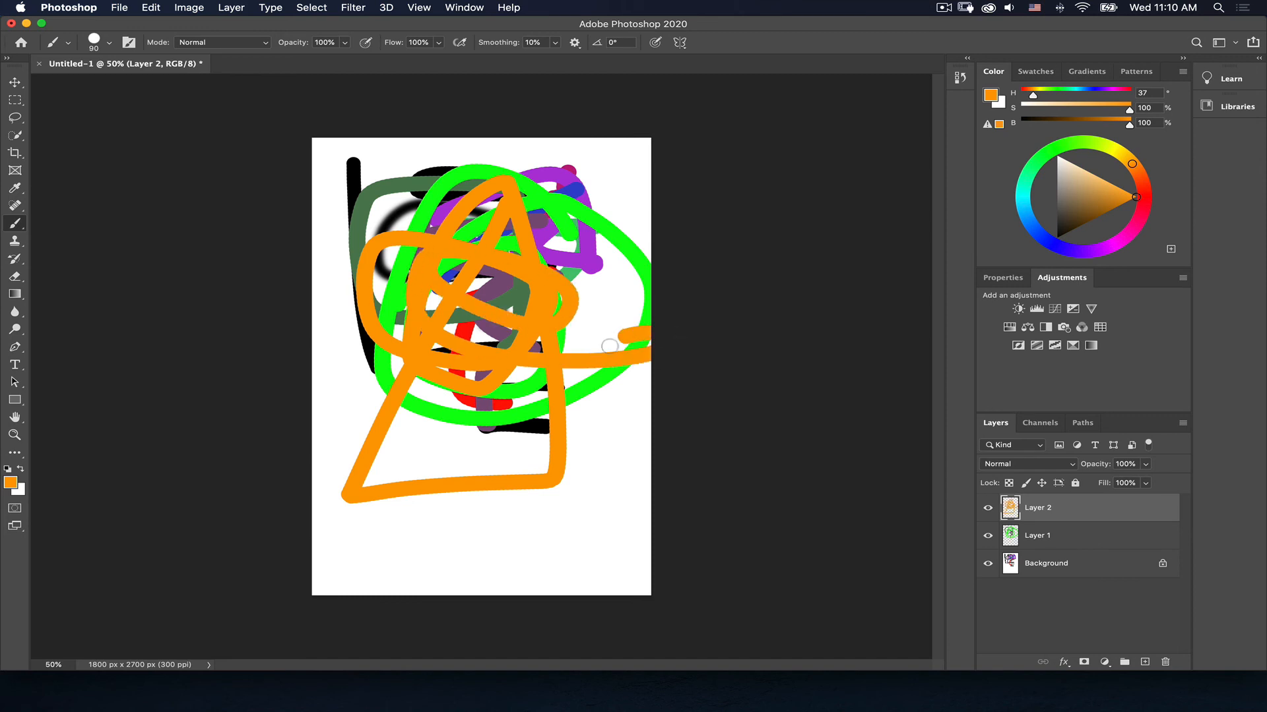
# Rename Layer 1 as "green" and Layer 2 as "orange"
pyautogui.moveTo(1049, 513)
pyautogui.mouseDown()
pyautogui.moveTo(1051, 553)
pyautogui.moveTo(1059, 507)
pyautogui.mouseUp()
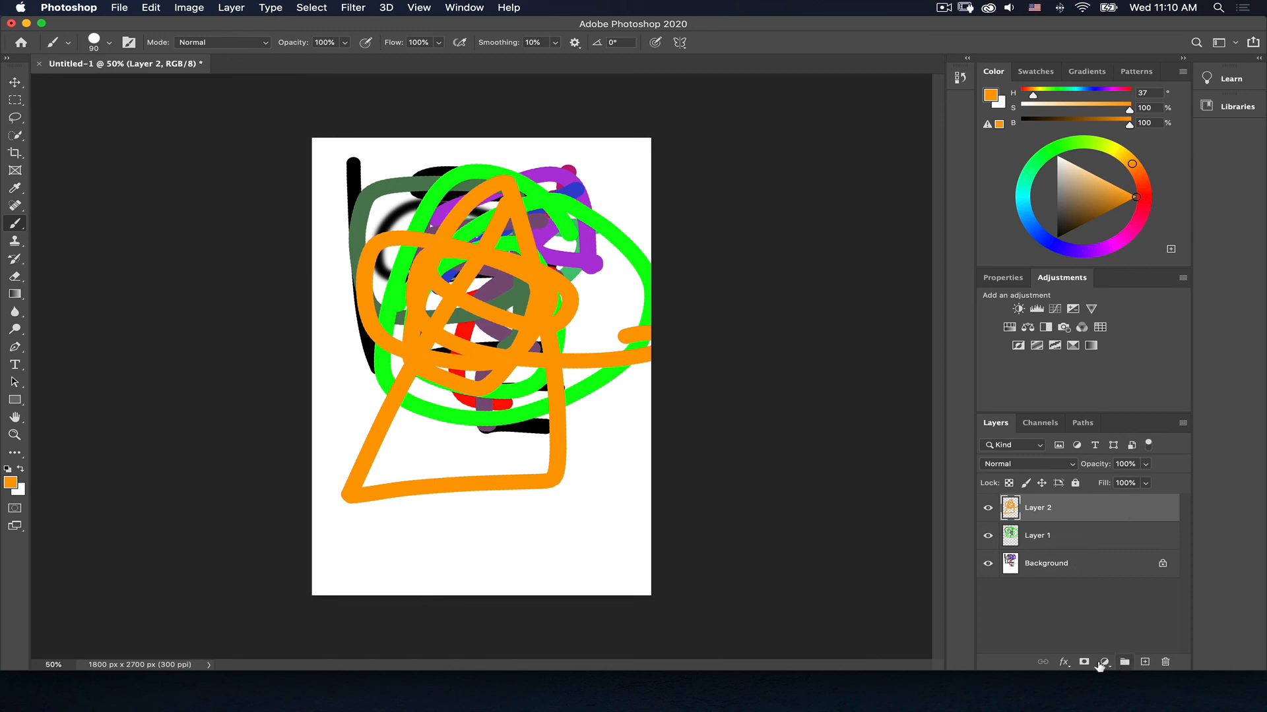
pyautogui.click(1036, 538)
pyautogui.doubleClick(1035, 536)
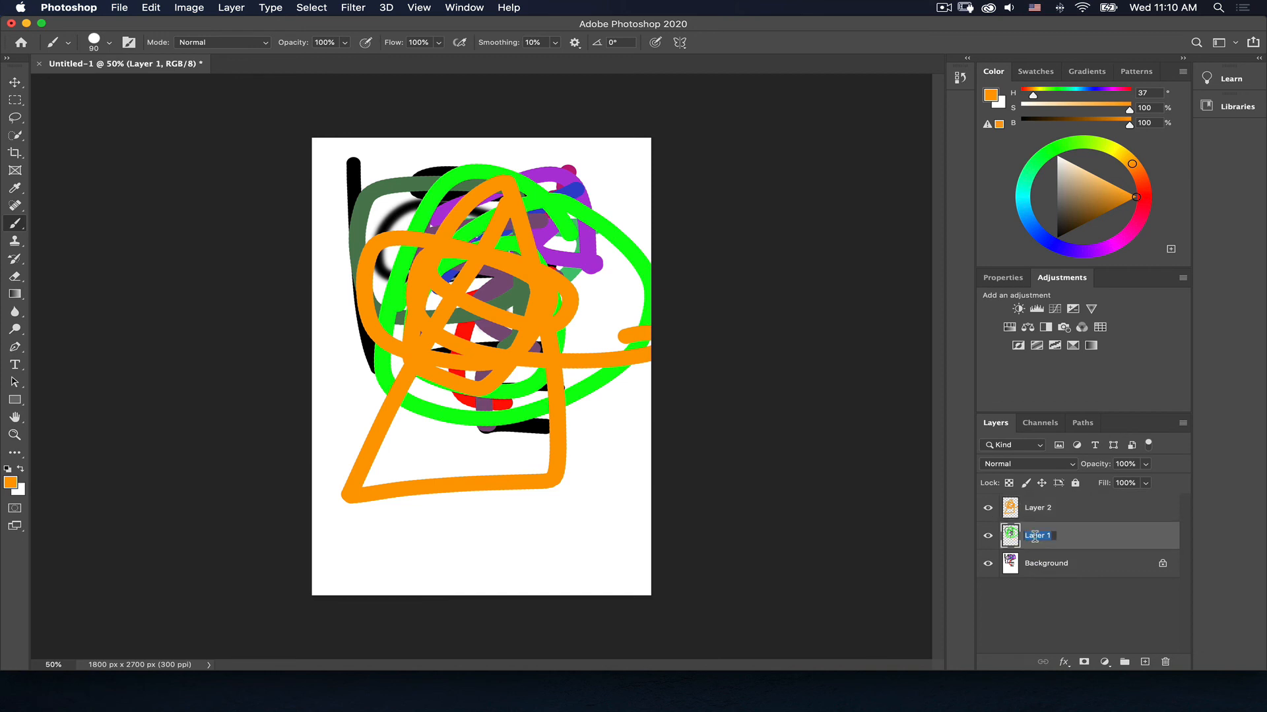
pyautogui.write('green')
pyautogui.press('Return')
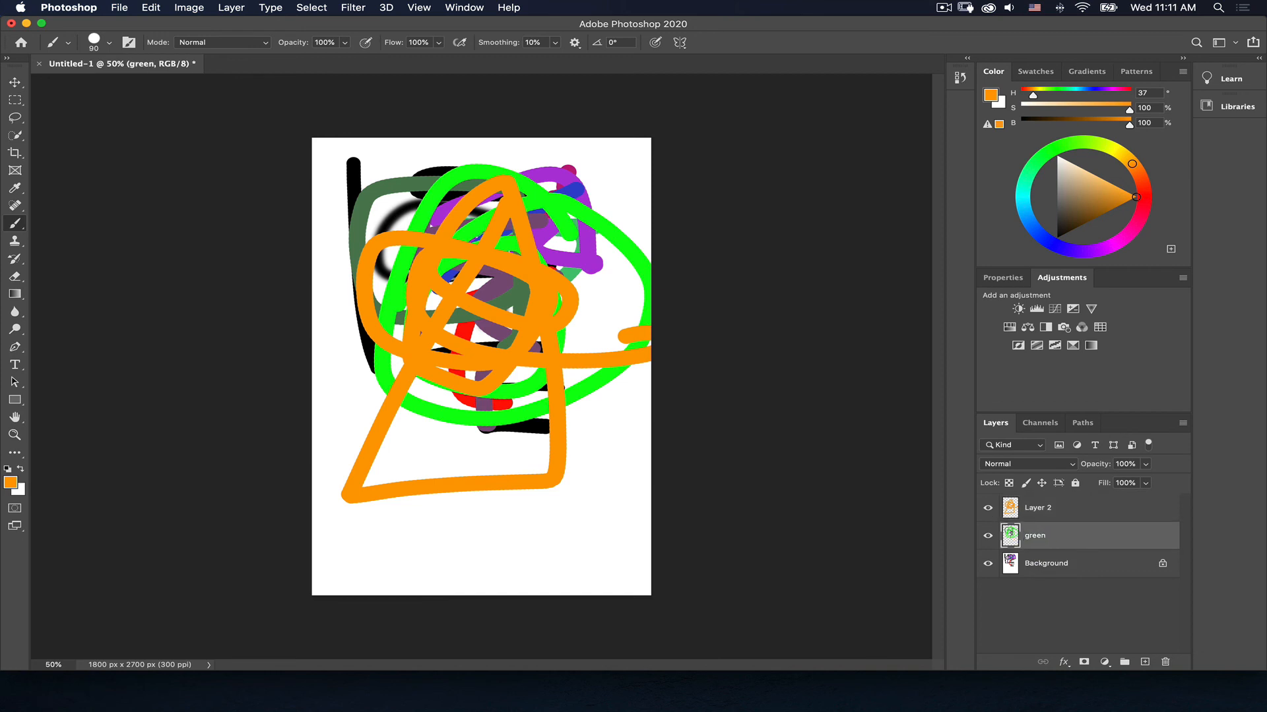
pyautogui.doubleClick(1041, 508)
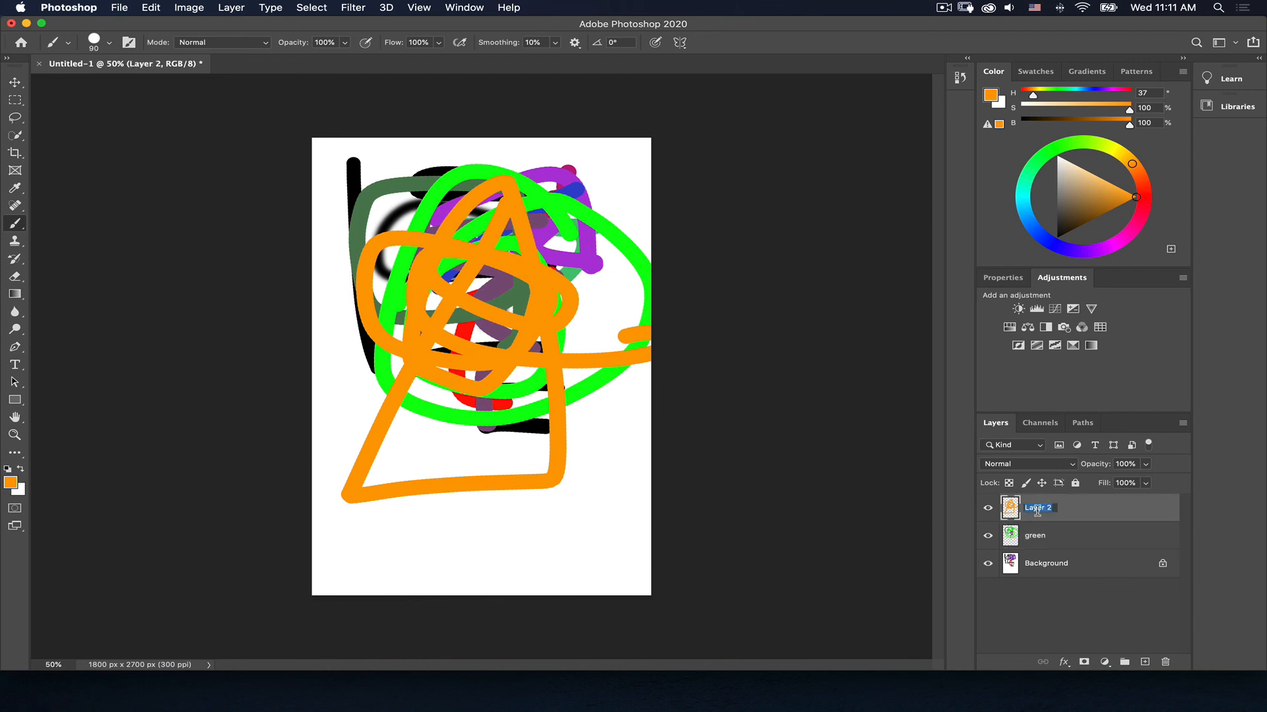
pyautogui.write('orange')
pyautogui.press('Return')
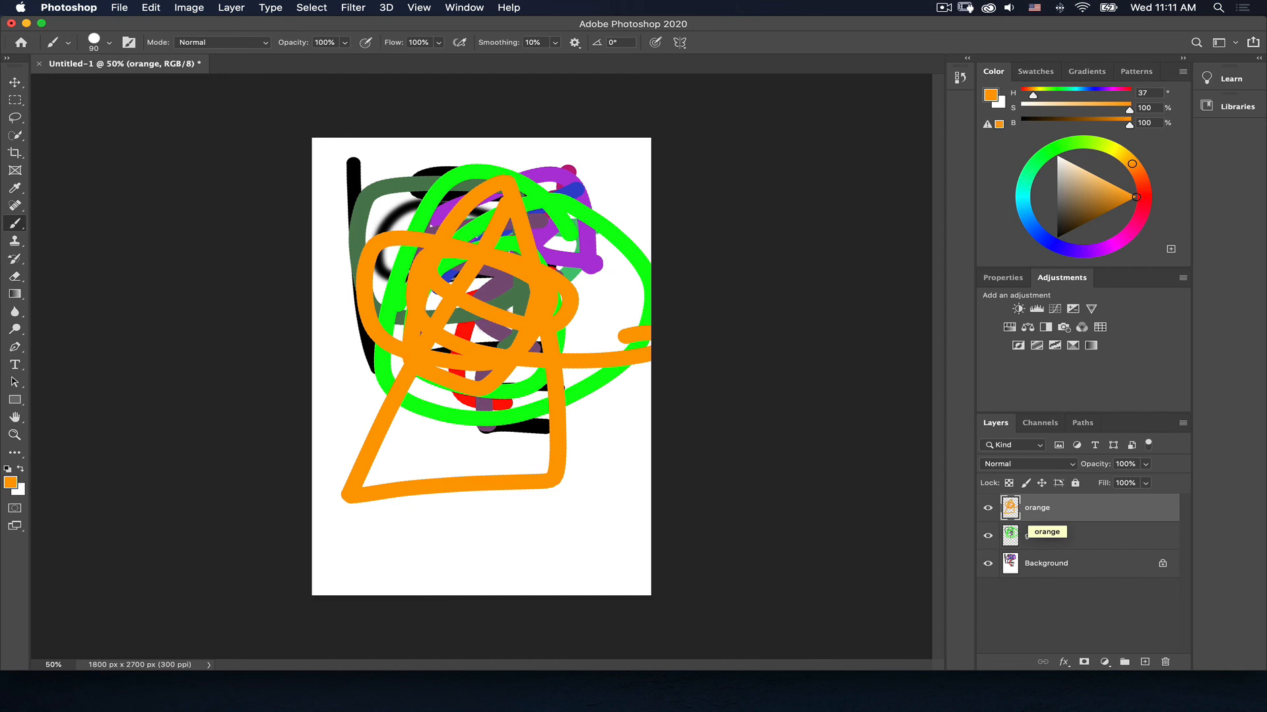
# Move the green layer above the orange layer and hide the Background layer
pyautogui.moveTo(1068, 539); pyautogui.dragTo(1067, 508)
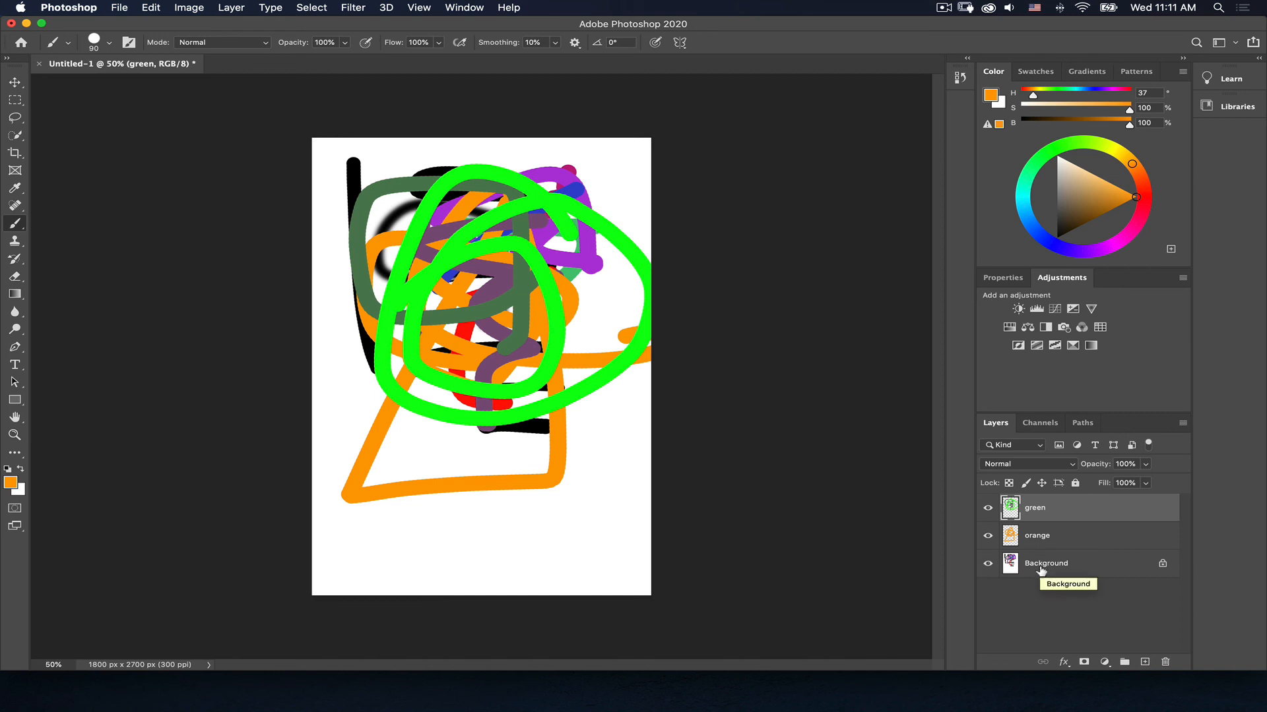
pyautogui.click(987, 563)
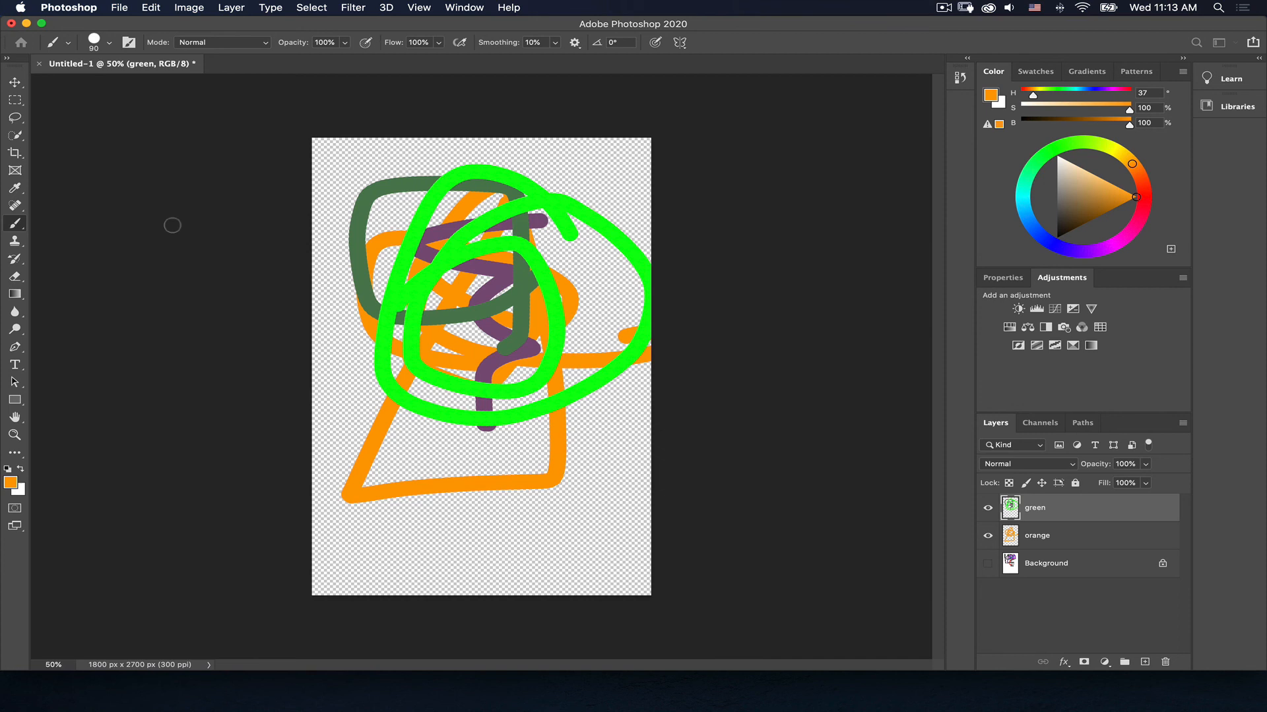
# Start opening a file from the computer, go to the posterPlay folder on the Desktop and allow access to the Desktop files
pyautogui.click(115, 7)
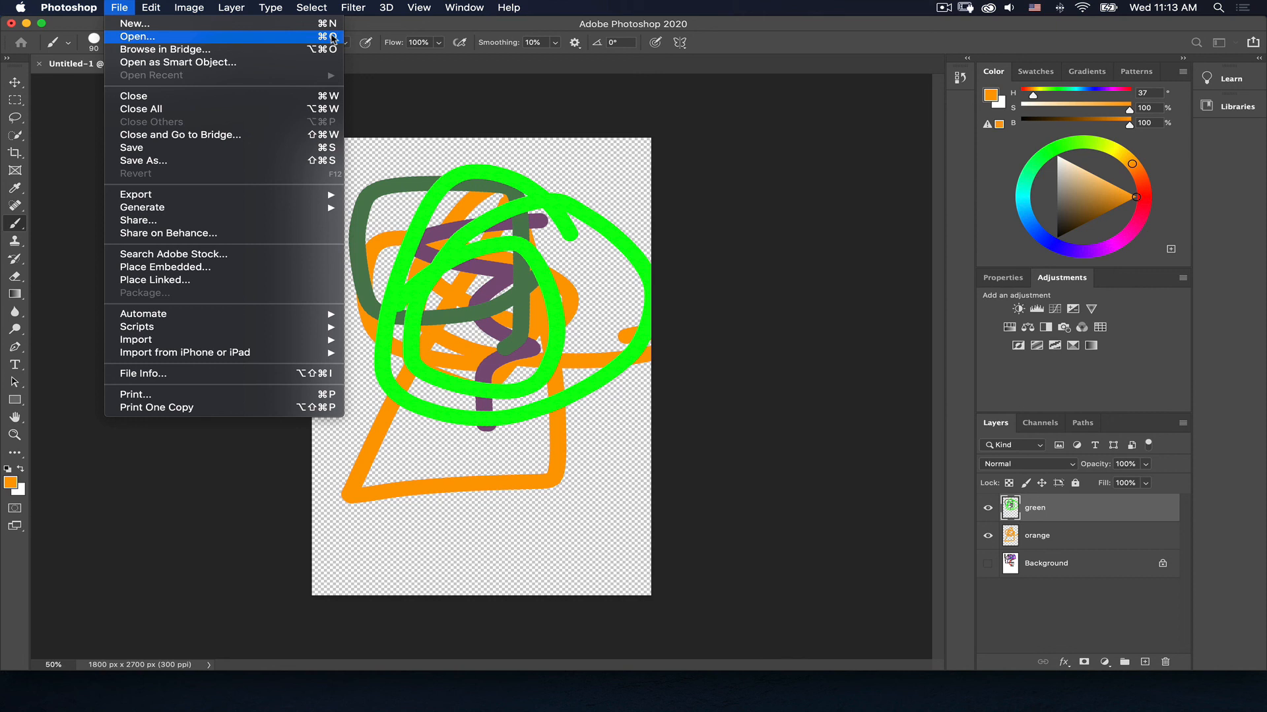
pyautogui.click(333, 39)
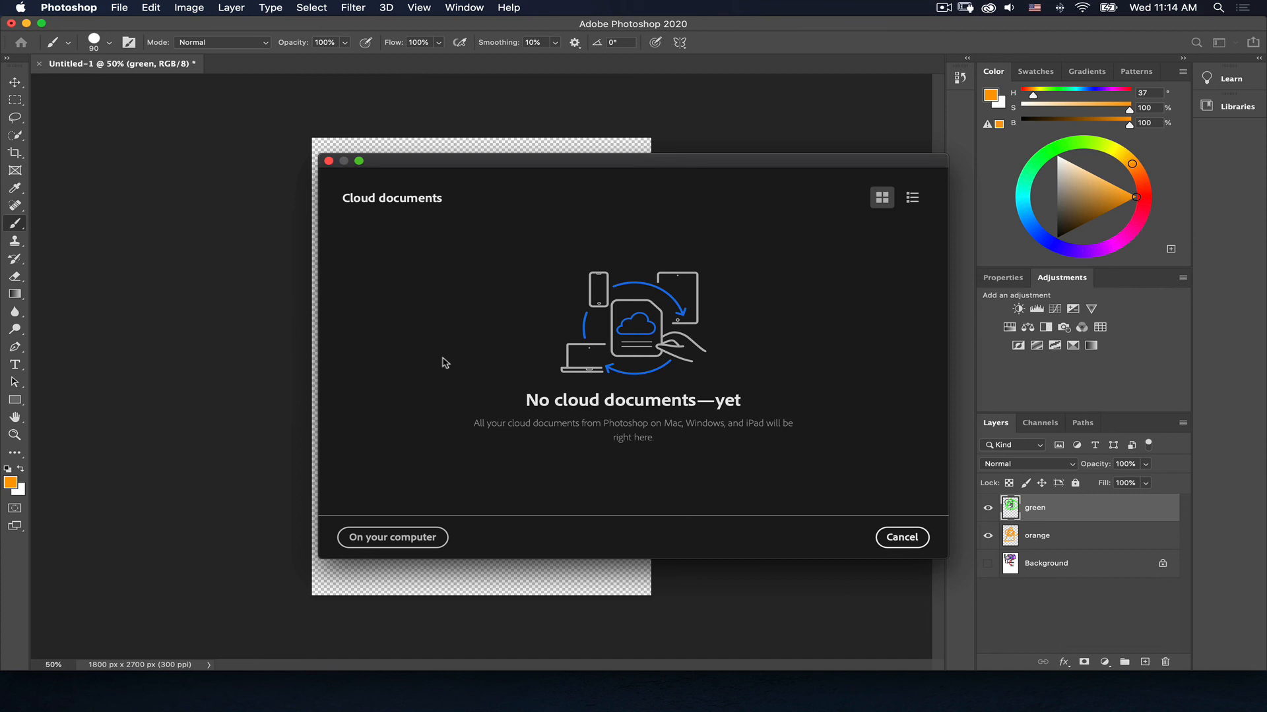
pyautogui.click(380, 543)
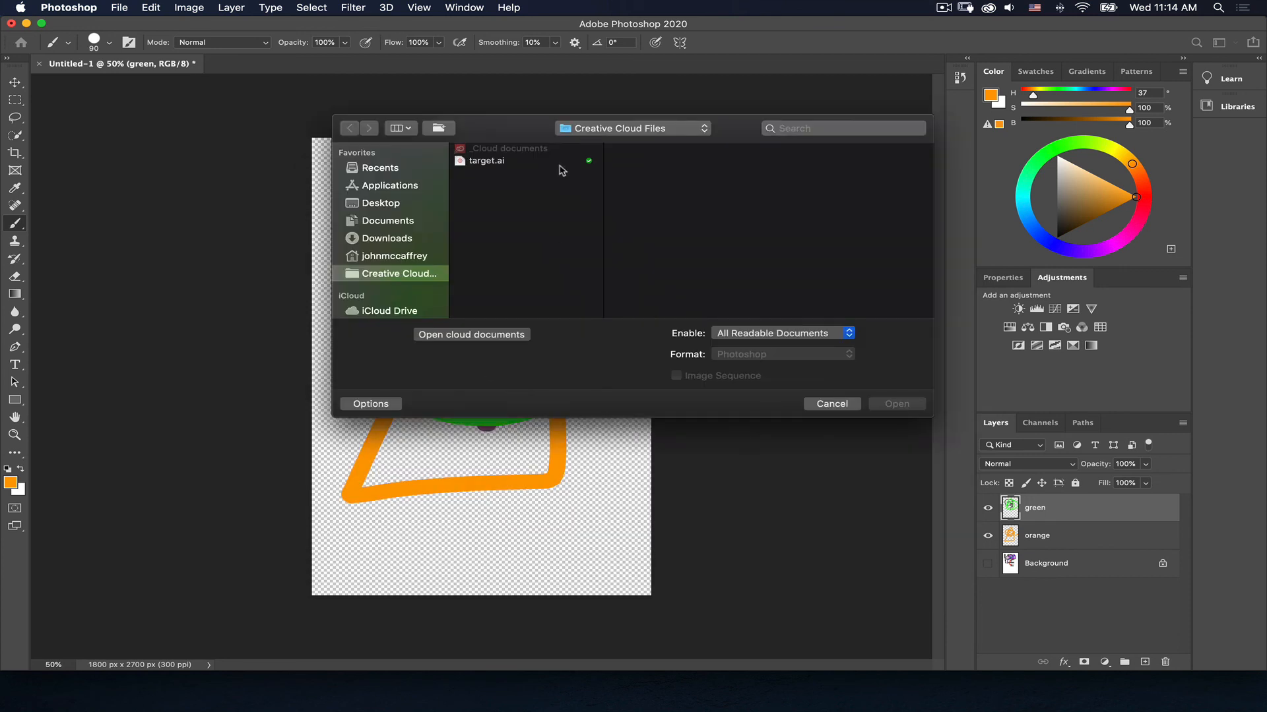
pyautogui.scroll(-1, 392, 192)
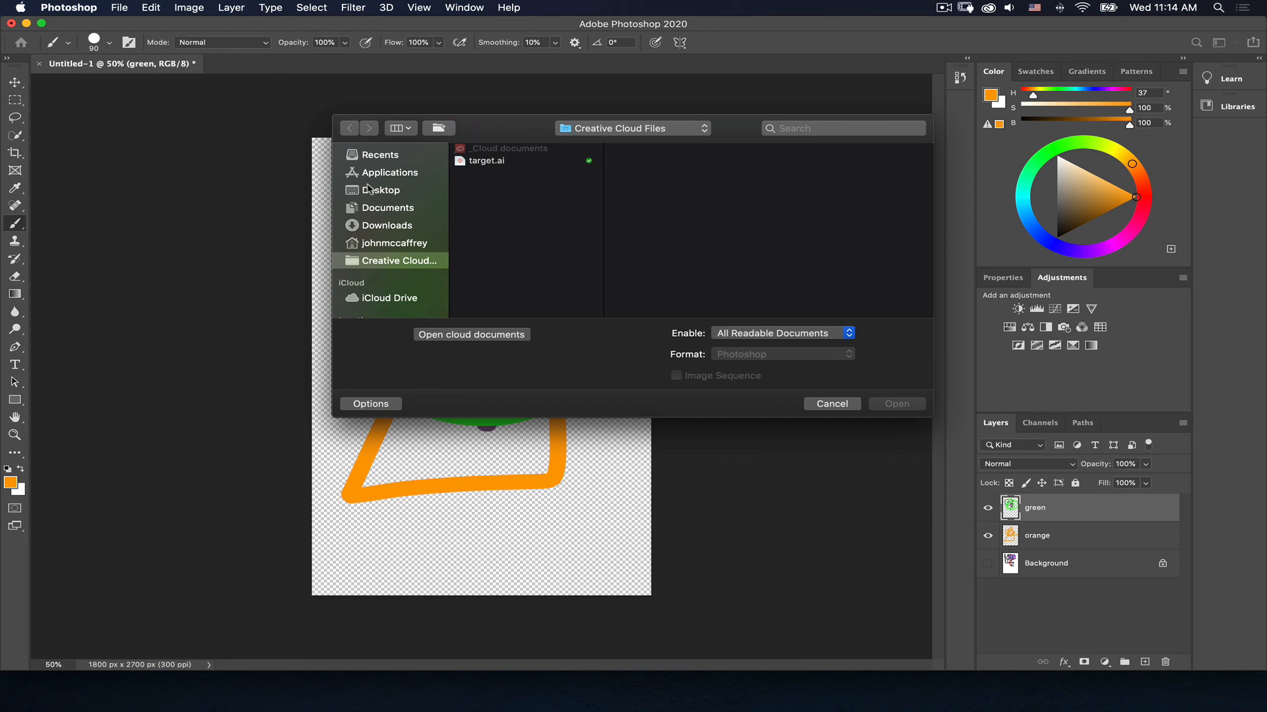
pyautogui.click(369, 190)
pyautogui.click(475, 150)
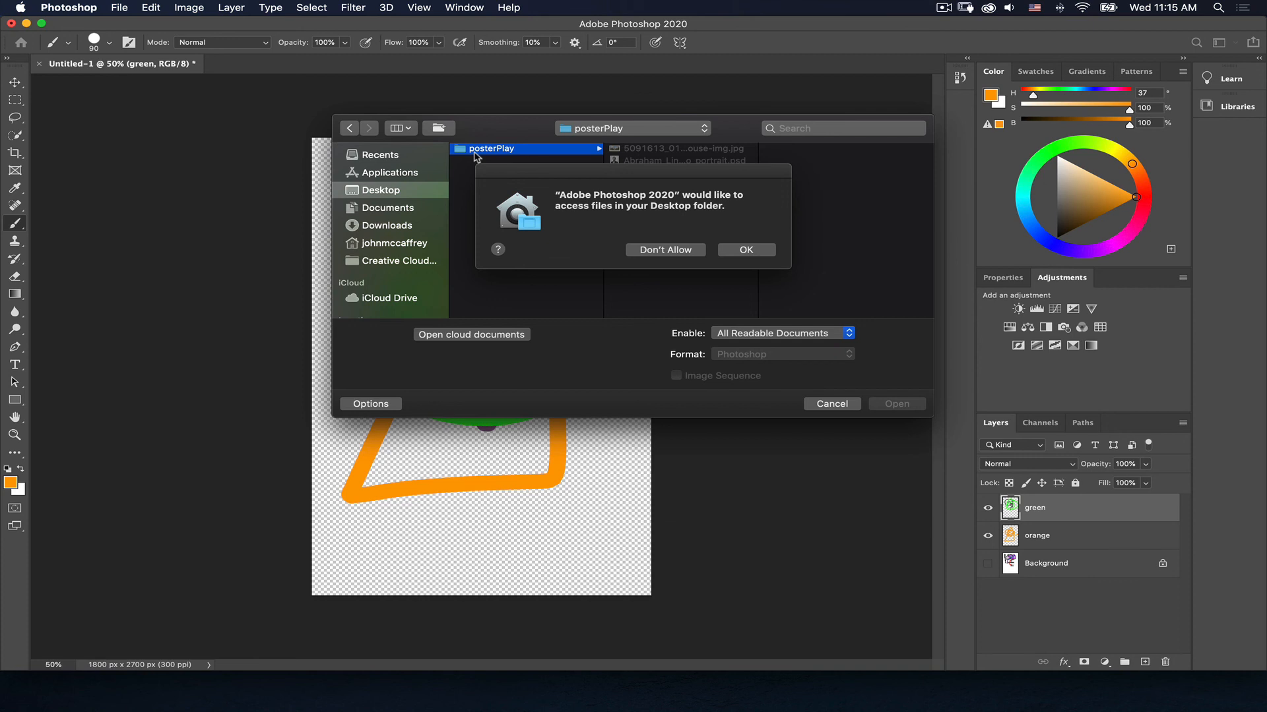
pyautogui.click(747, 252)
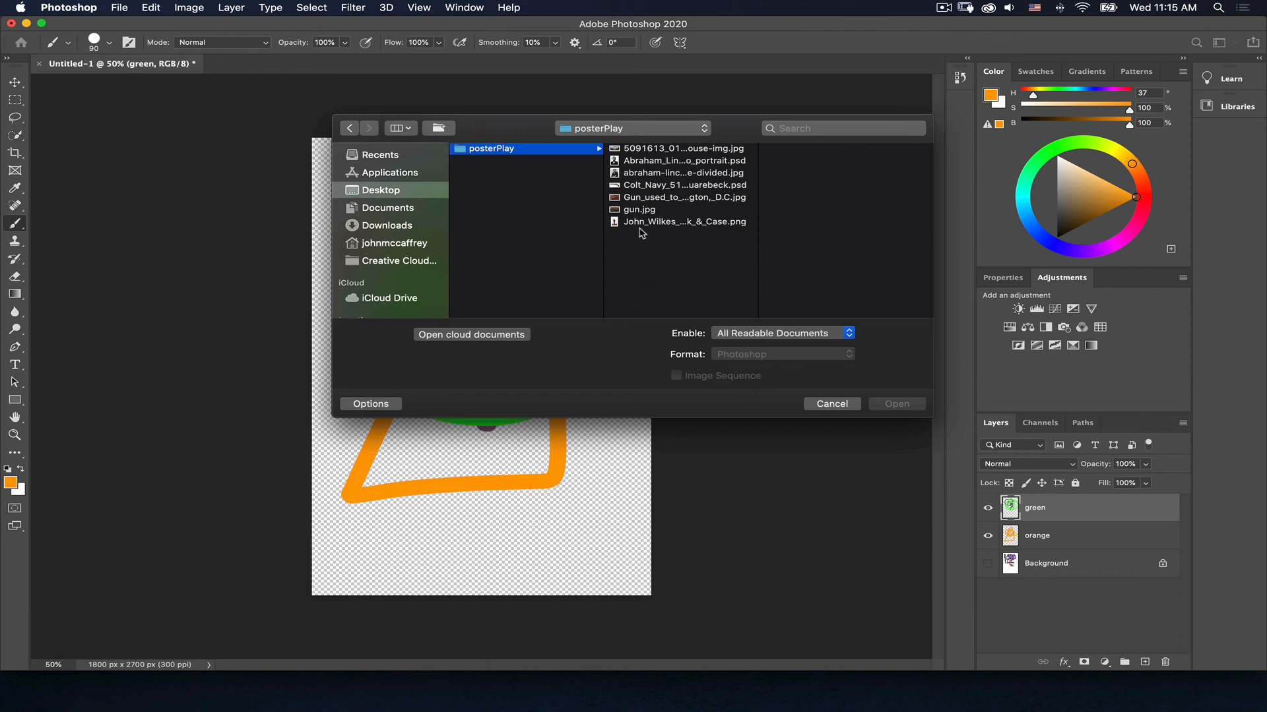
pyautogui.click(629, 211)
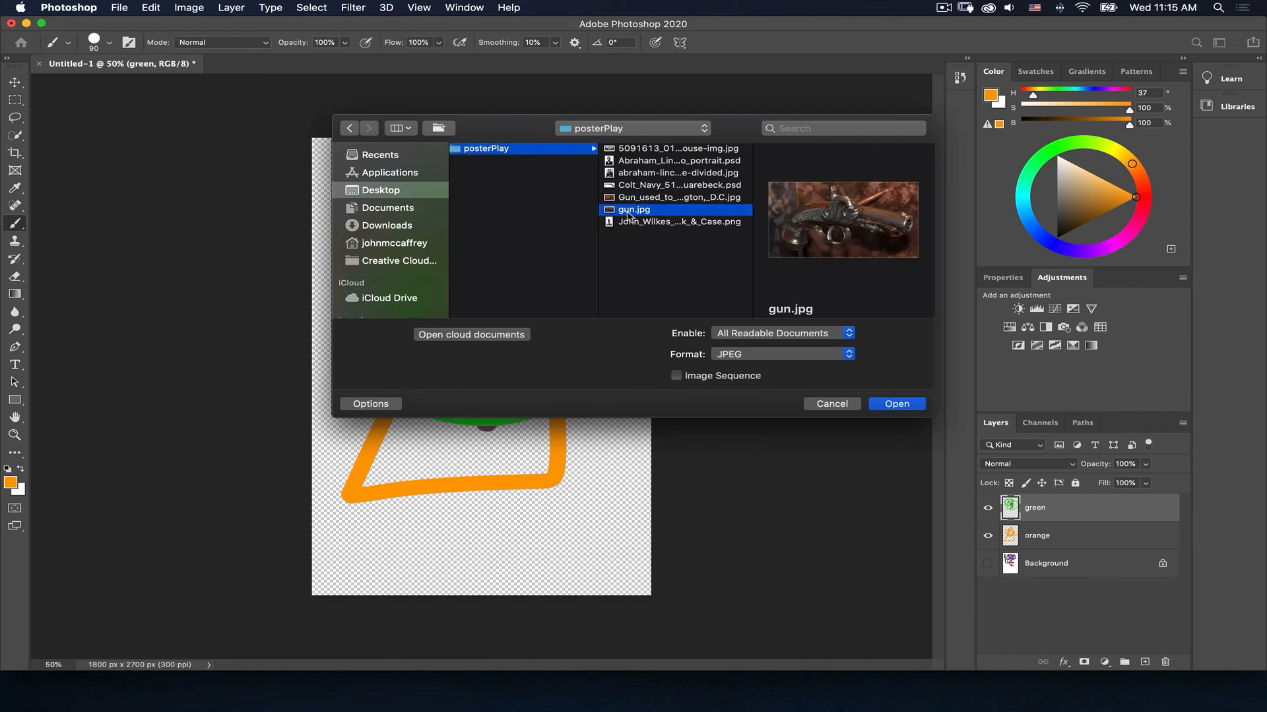
pyautogui.click(626, 173)
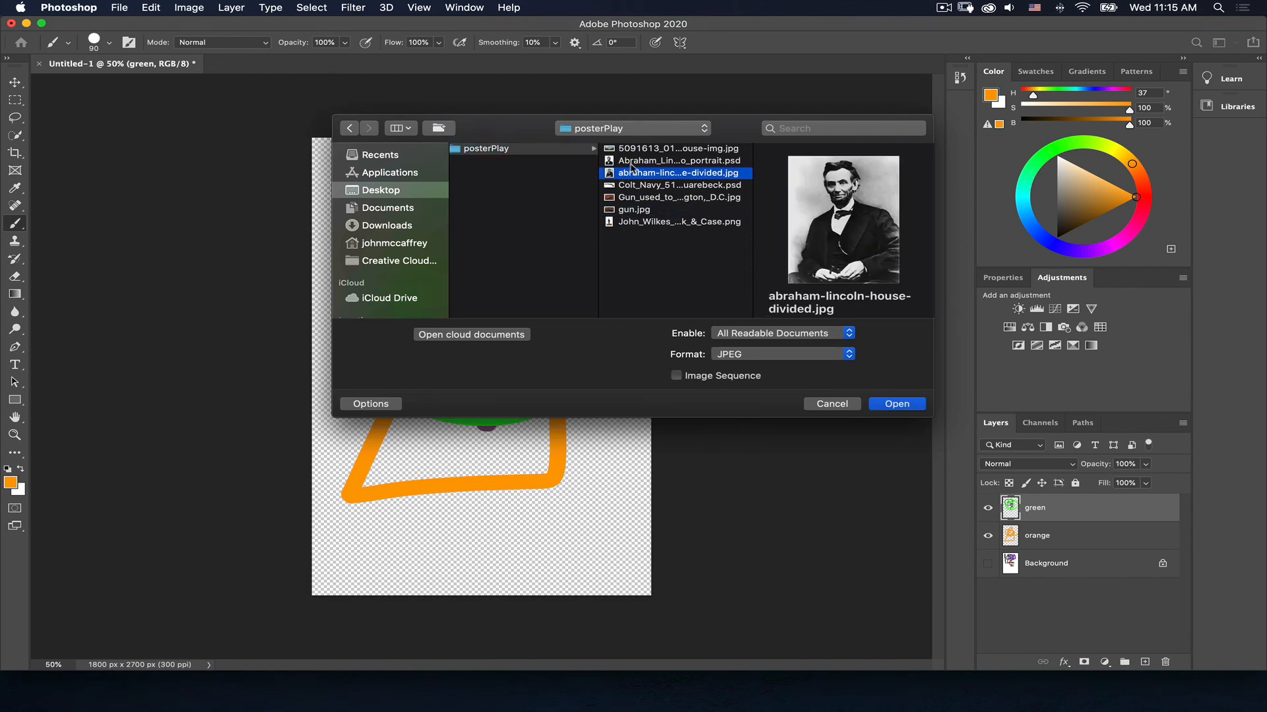
pyautogui.keyDown('super'); pyautogui.click(634, 211); pyautogui.keyUp('super')
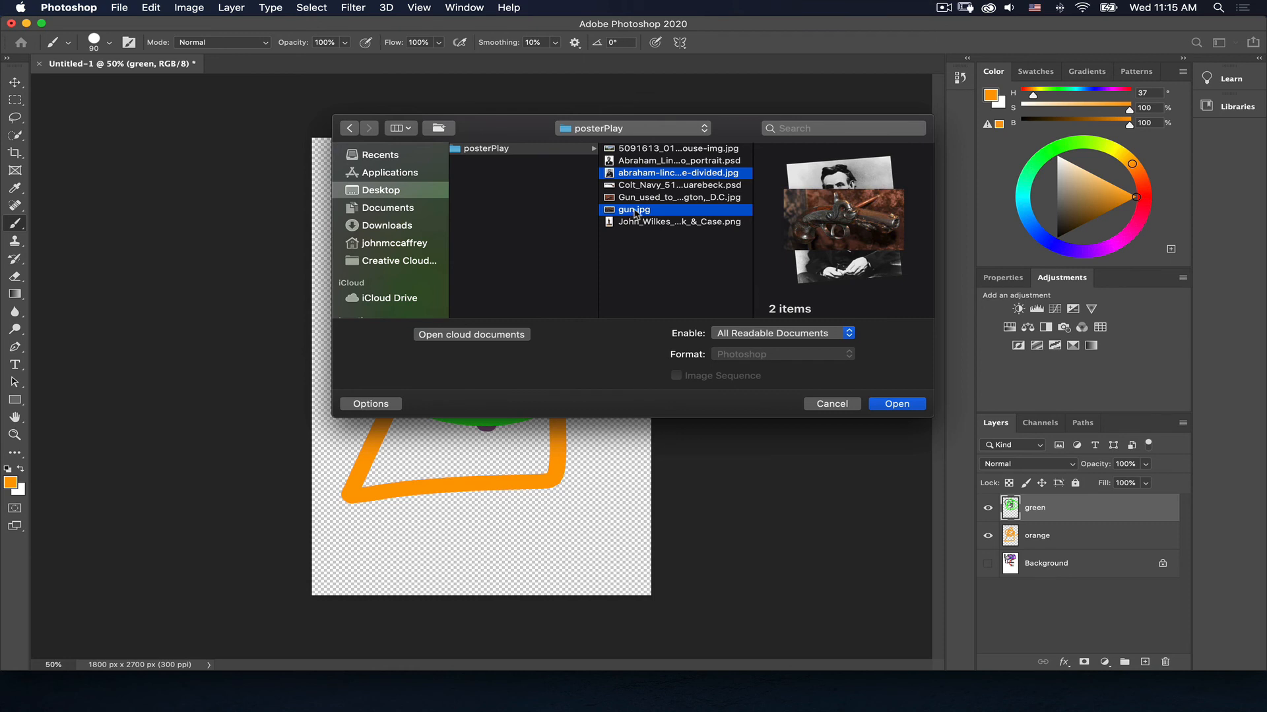
pyautogui.click(618, 224)
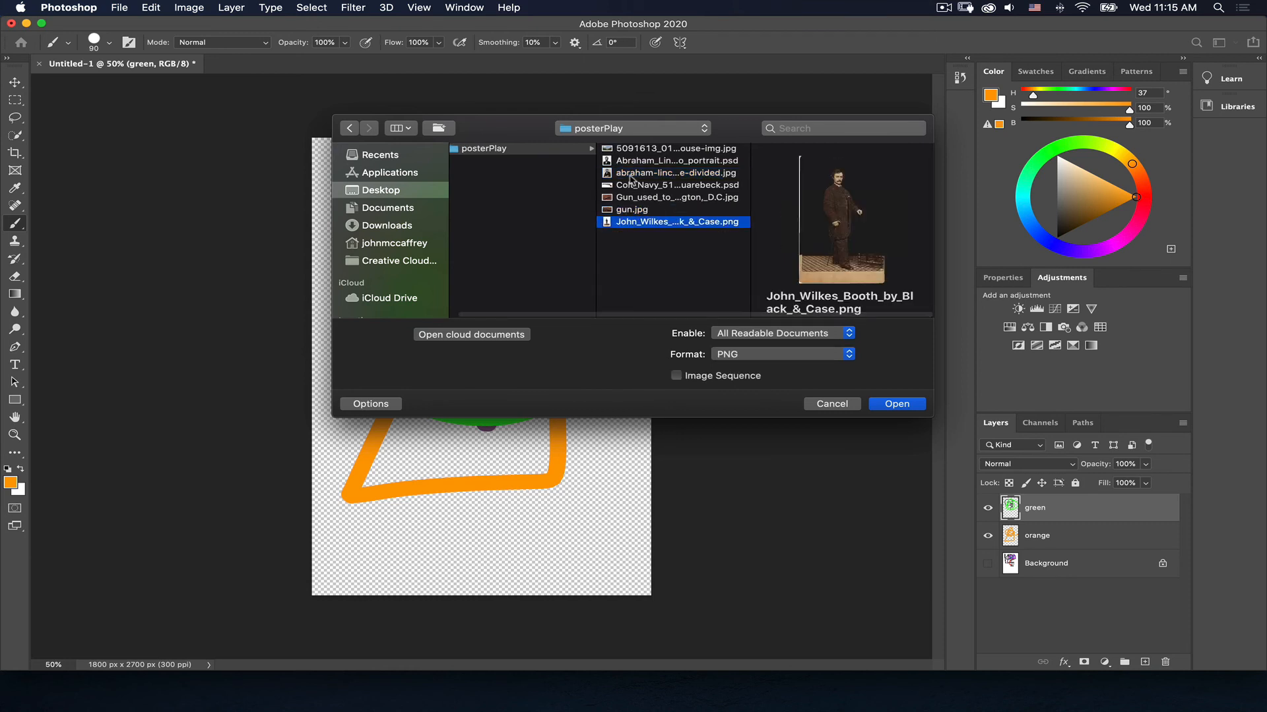
pyautogui.keyDown('shift'); pyautogui.click(650, 149); pyautogui.keyUp('shift')
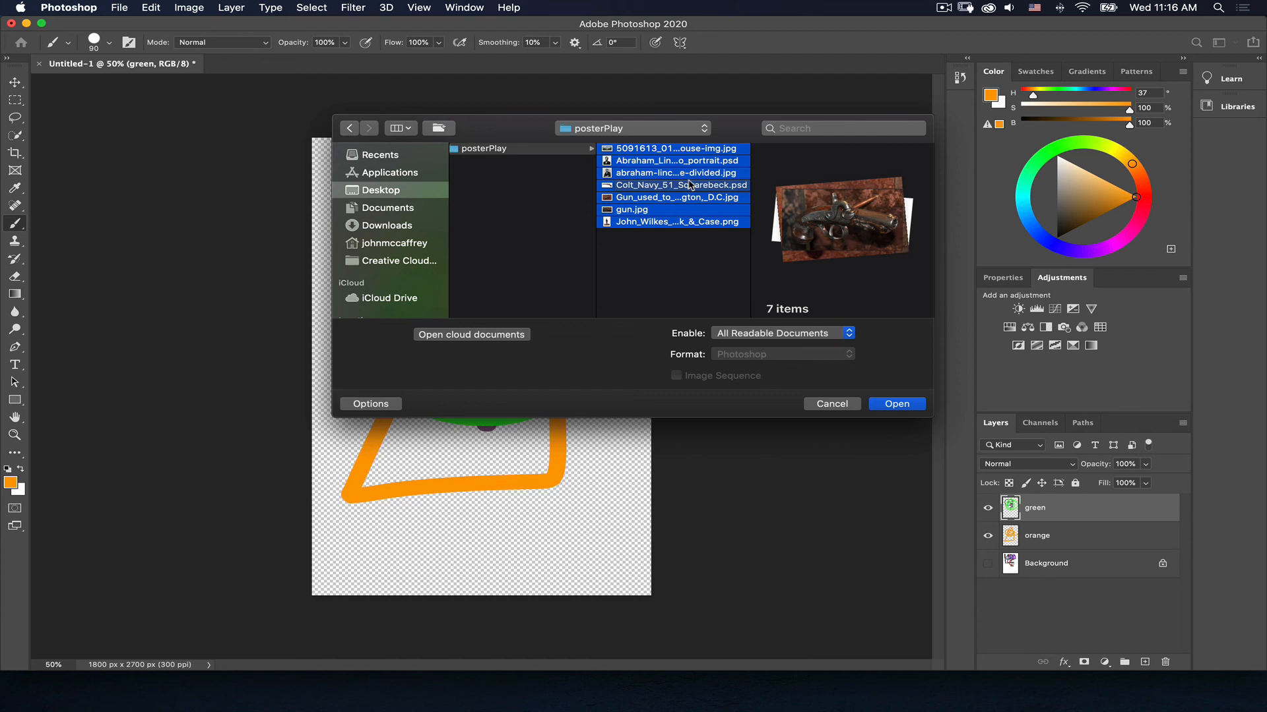
pyautogui.click(679, 279)
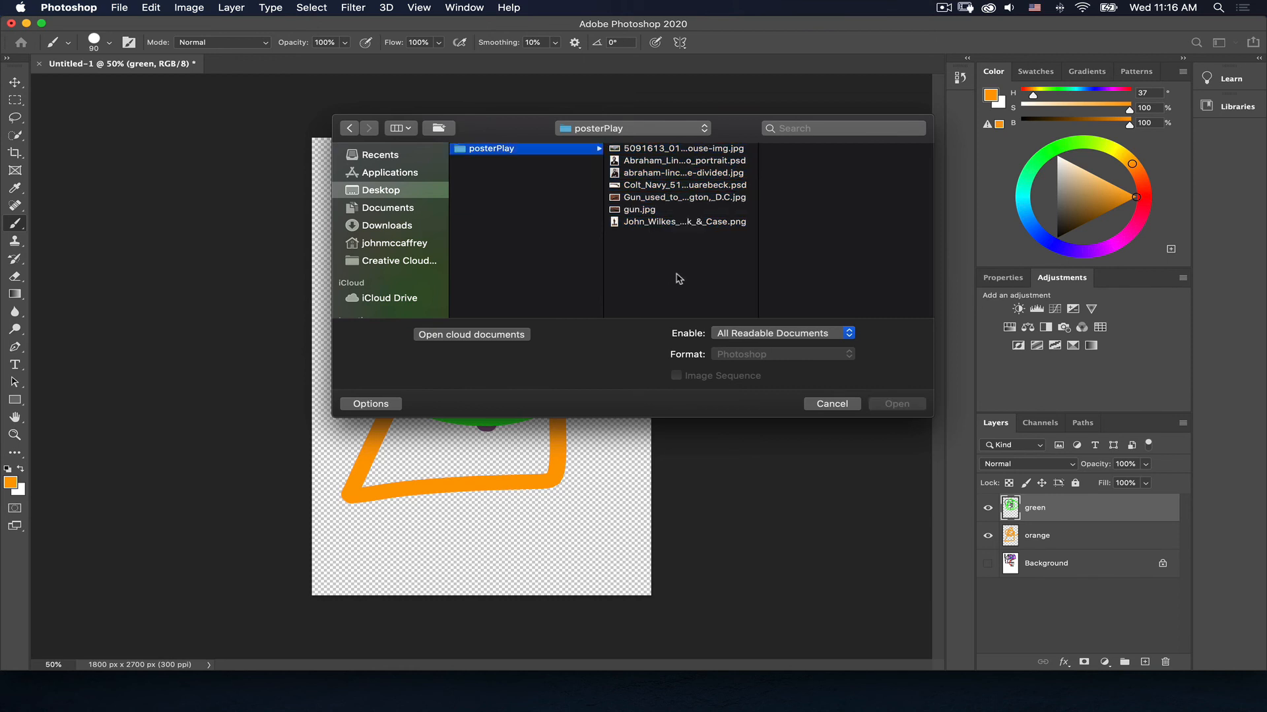
# Open gun.jpg and abraham-lincoln-house-divided.jpg together from the posterPlay folder
pyautogui.click(659, 212)
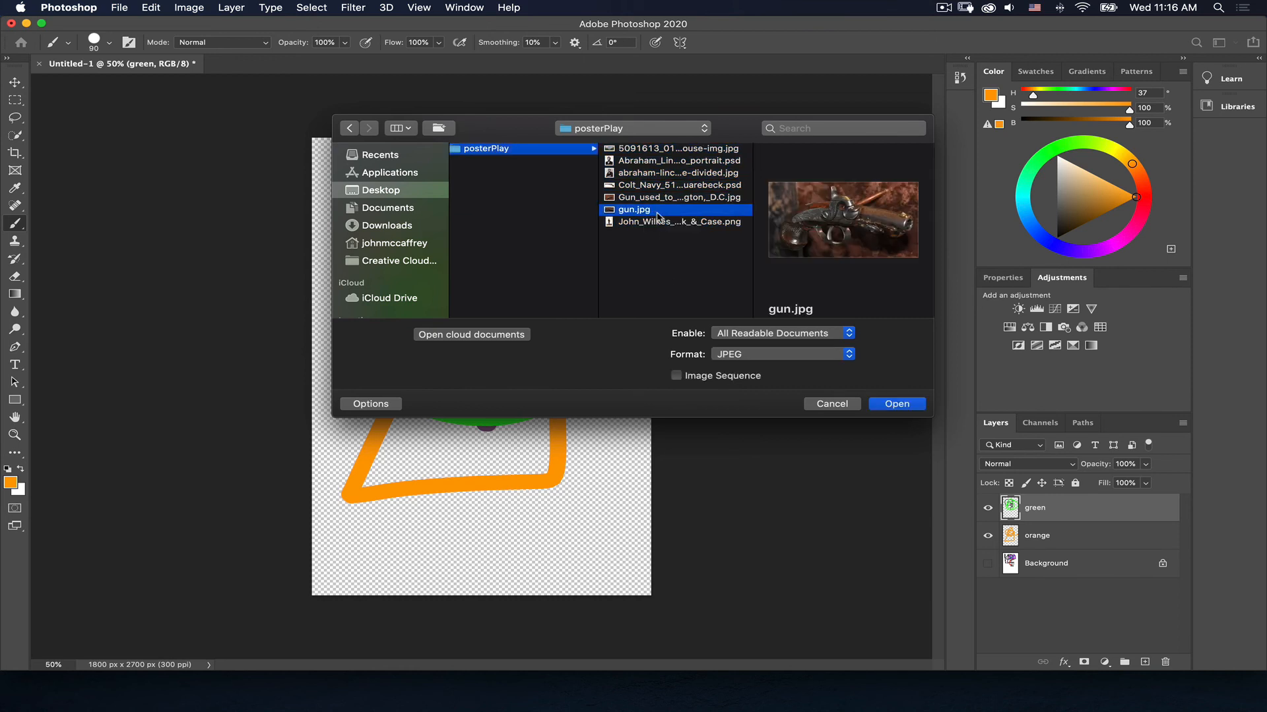
pyautogui.keyDown('super'); pyautogui.click(645, 174); pyautogui.keyUp('super')
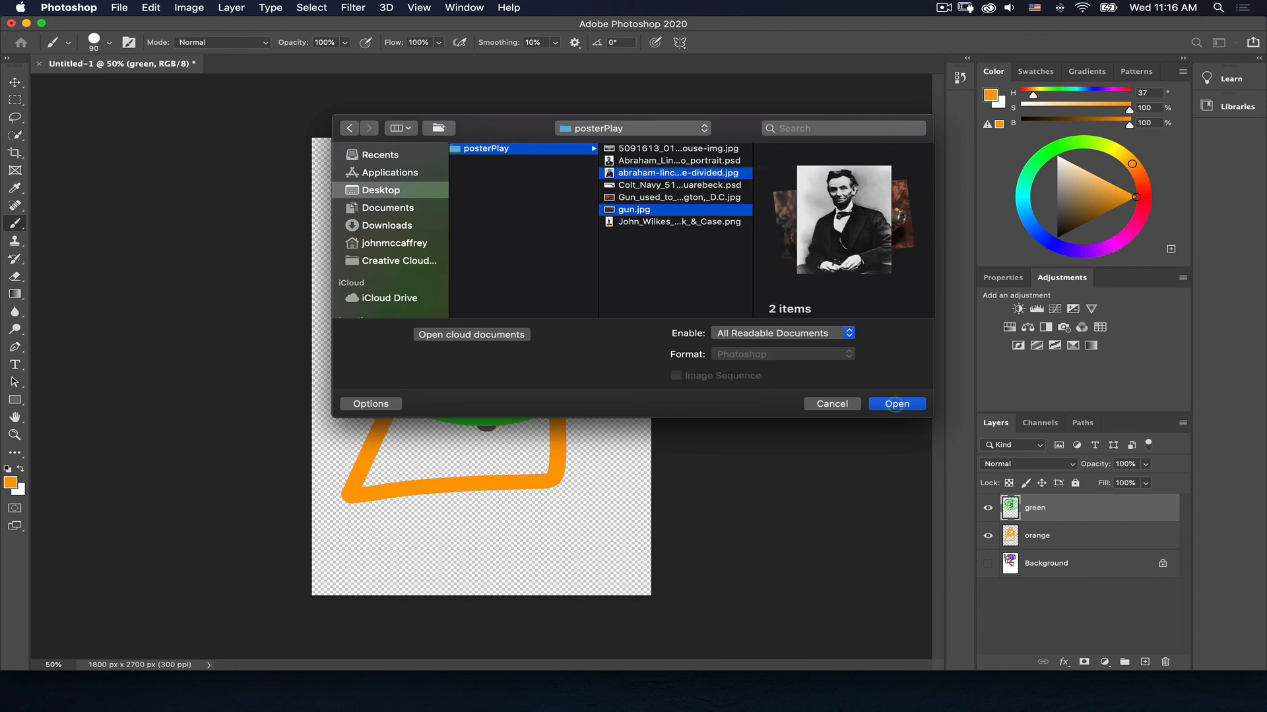
pyautogui.click(893, 404)
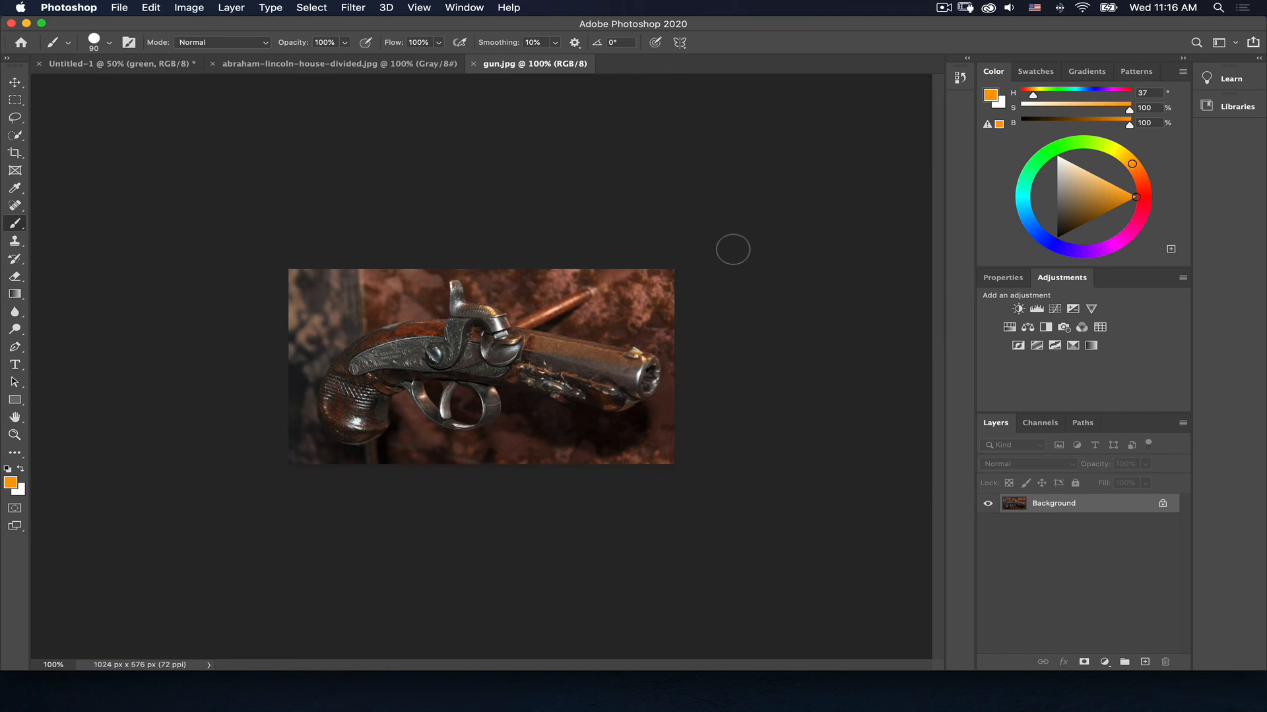
# View the Lincoln portrait and the gun image in turn, and show the document properties of gun.jpg
pyautogui.click(451, 64)
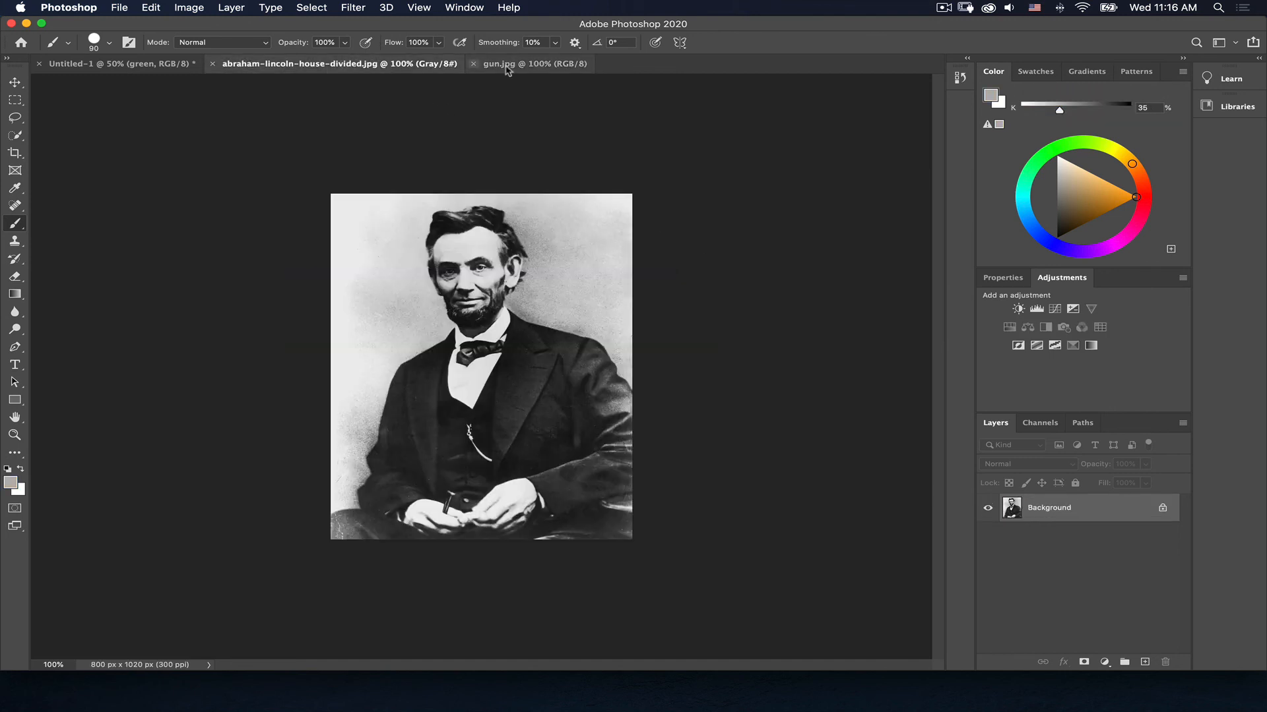
pyautogui.click(535, 66)
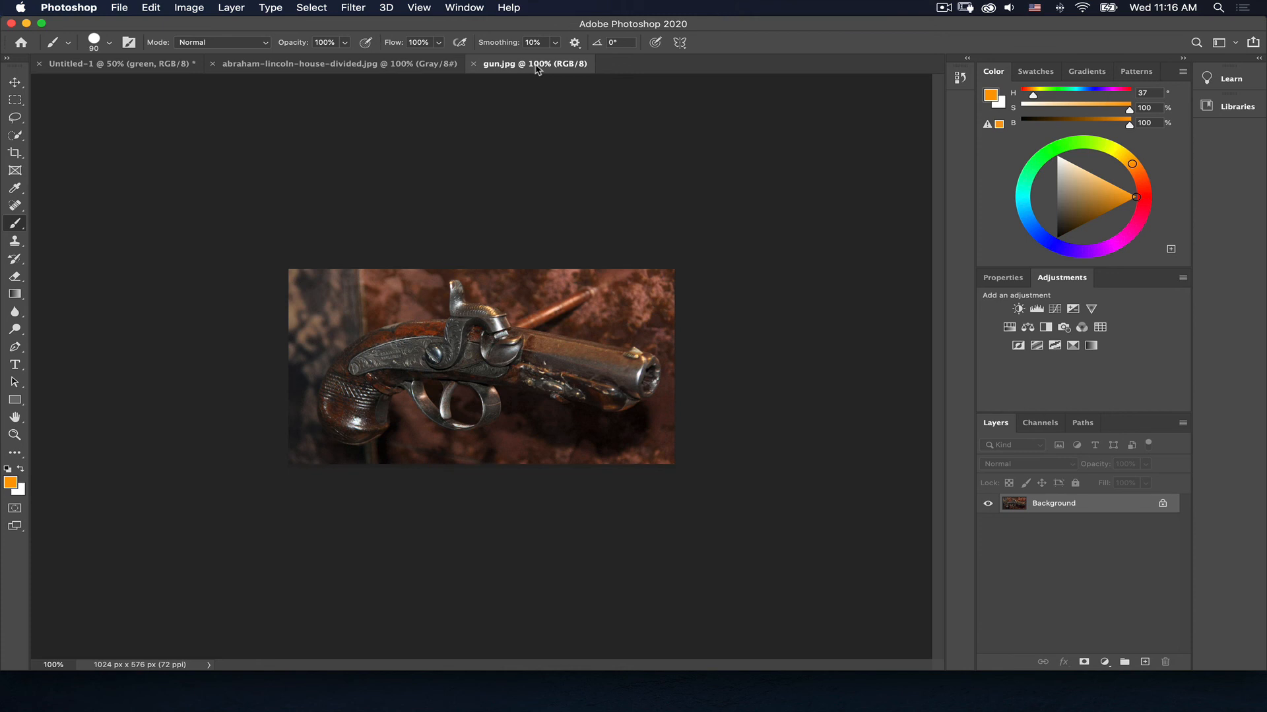
pyautogui.click(1002, 278)
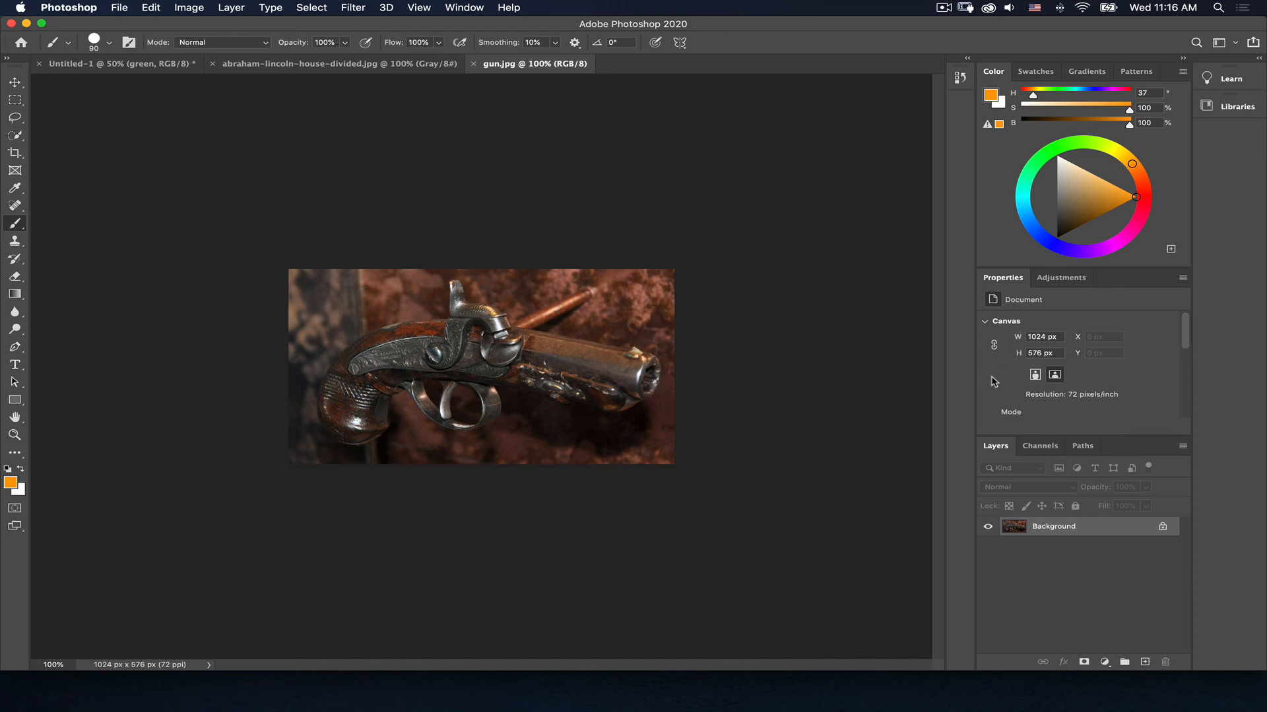
# Return to the Untitled-1 document, select its Background layer and make that layer visible
pyautogui.click(137, 66)
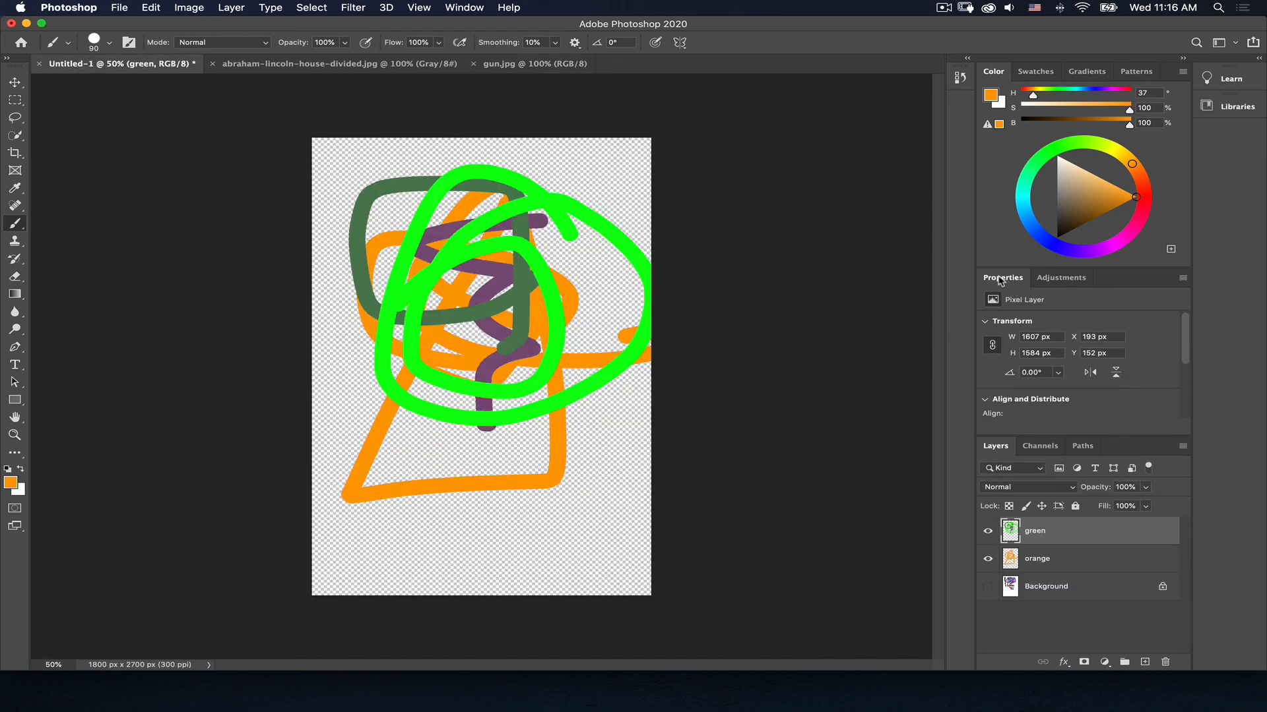
pyautogui.click(1082, 589)
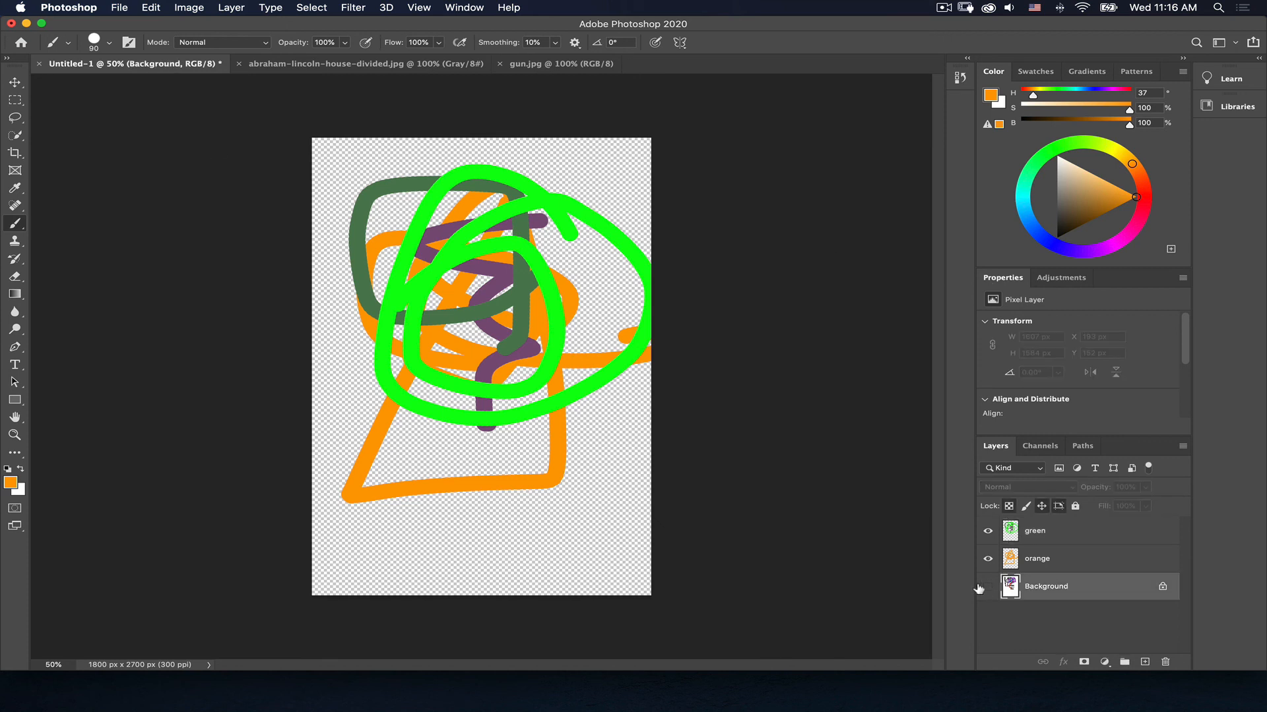
pyautogui.click(986, 587)
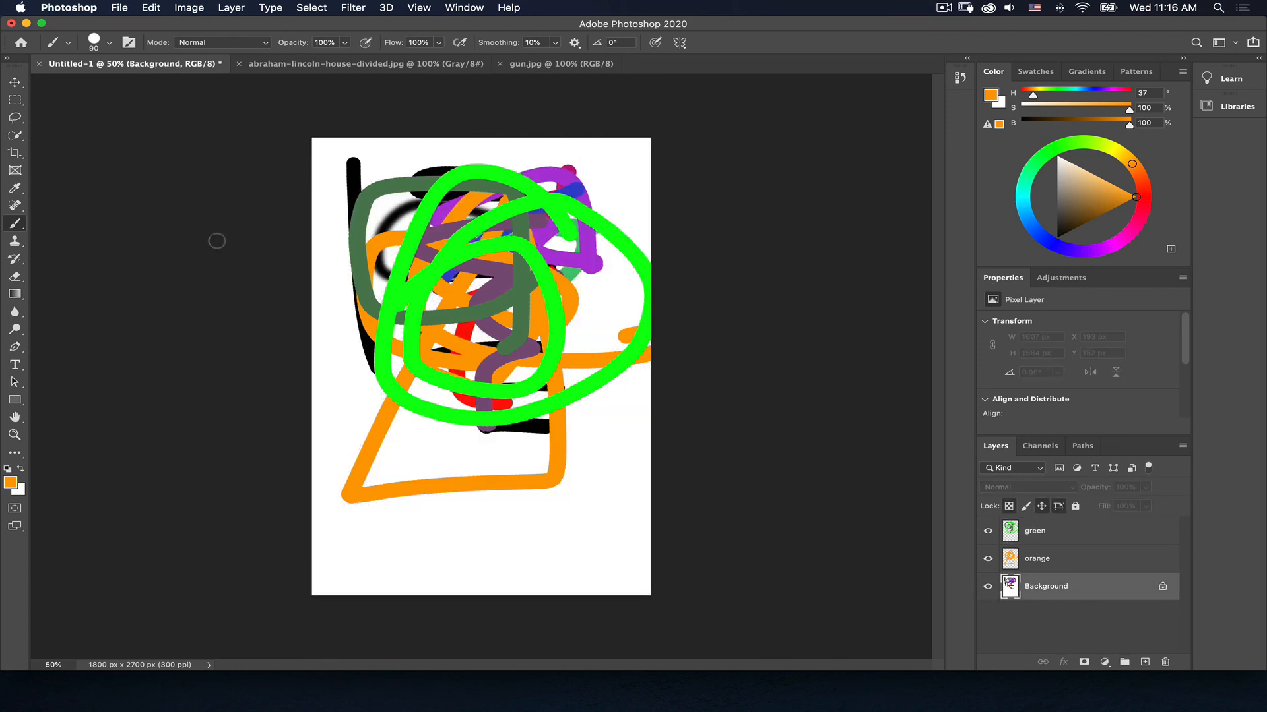
# Activate the Move tool, deselect all layers and compare the canvas size and resolution of Untitled-1, gun.jpg and the Lincoln portrait
pyautogui.click(15, 82)
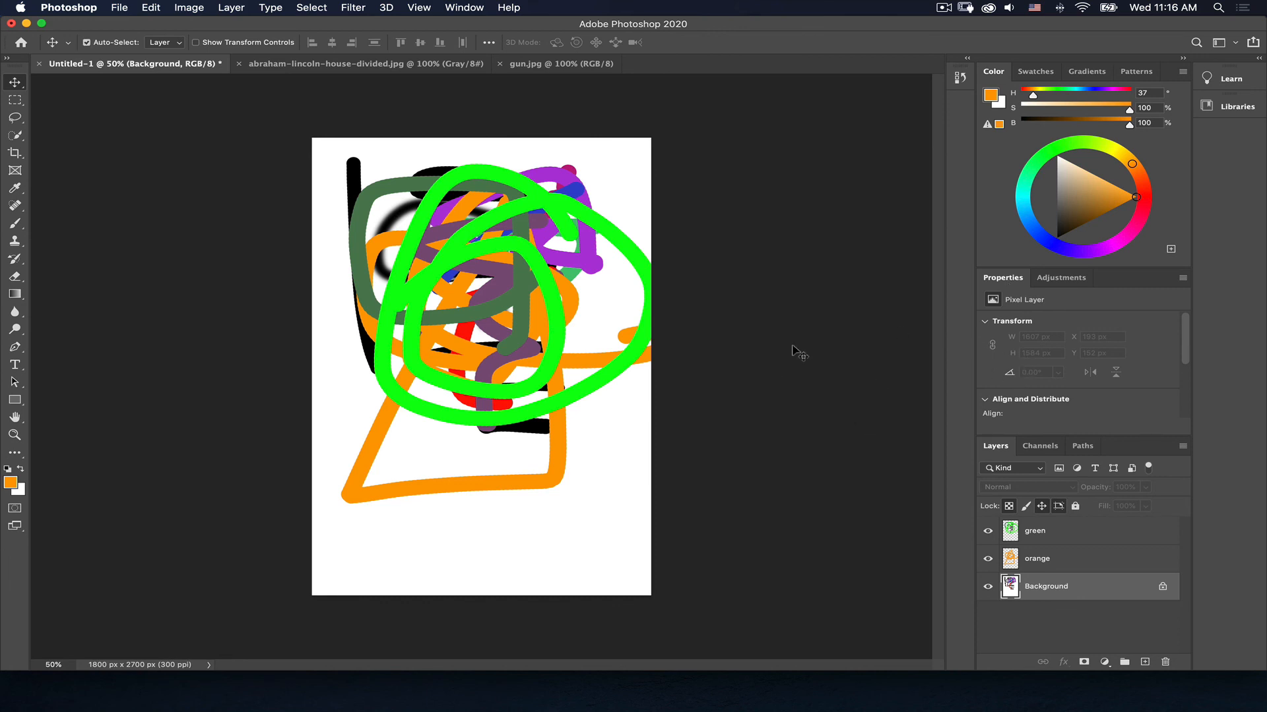
pyautogui.click(776, 361)
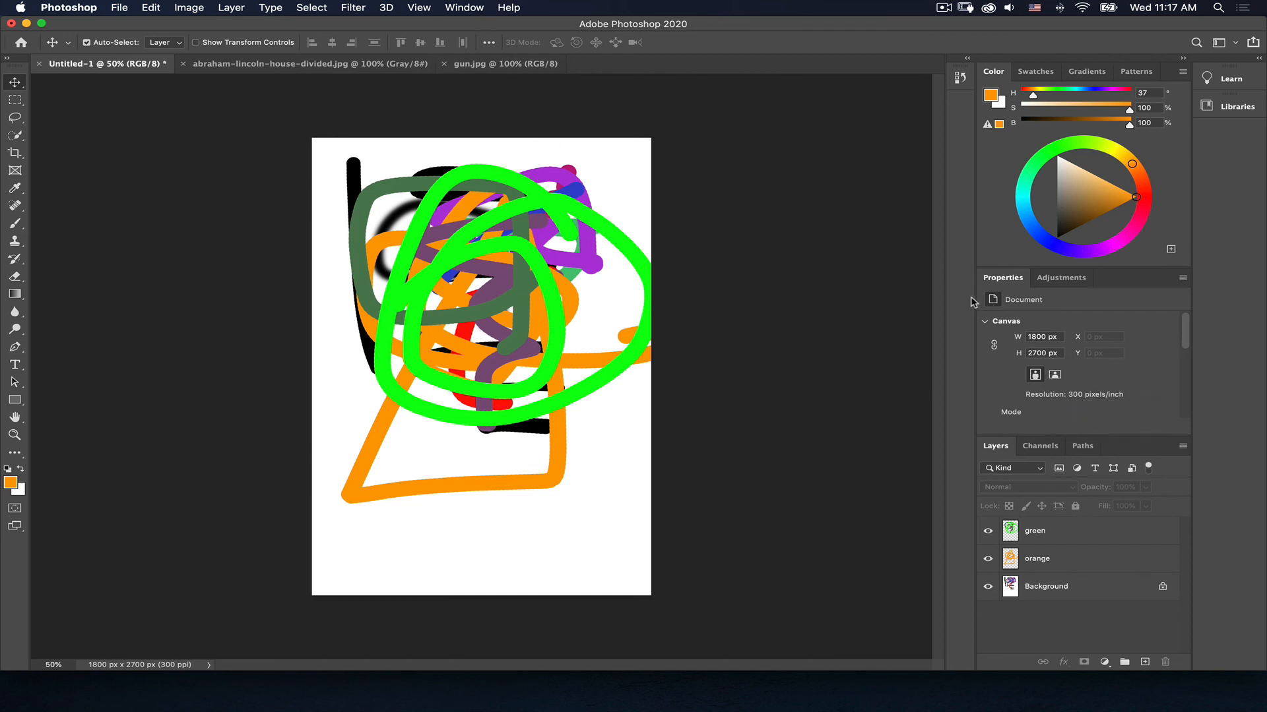
pyautogui.click(485, 64)
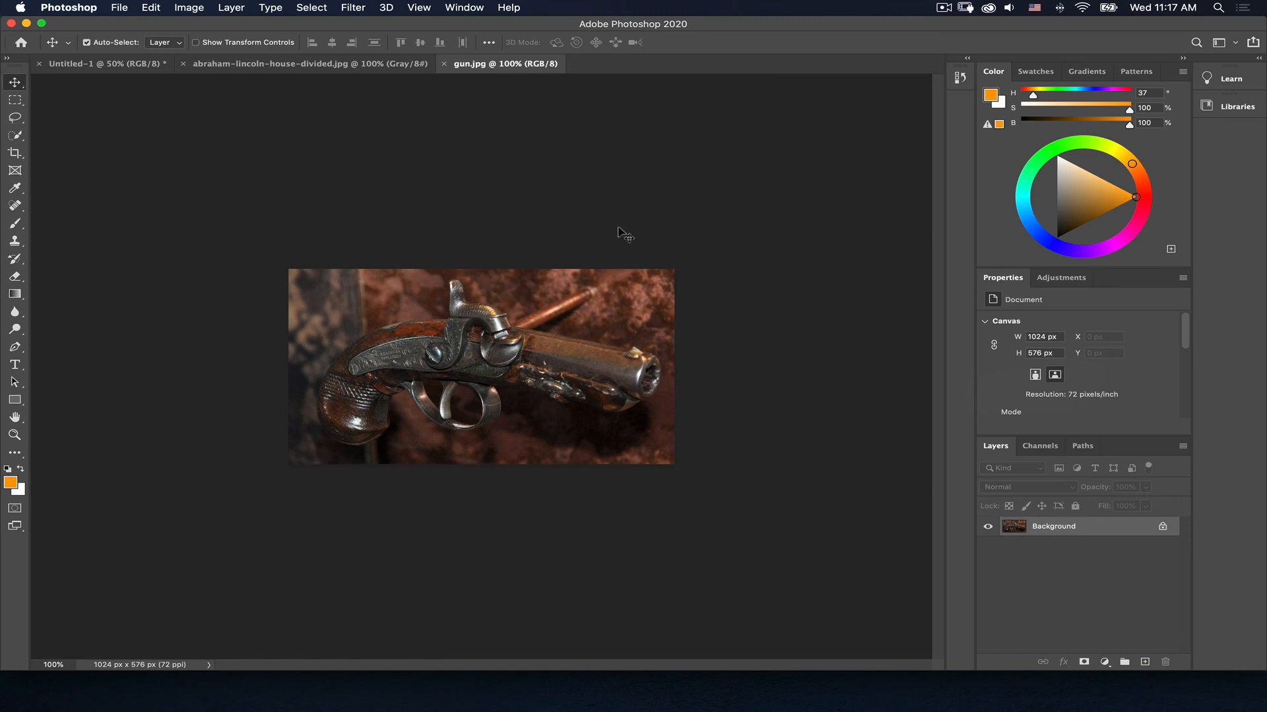
pyautogui.click(393, 70)
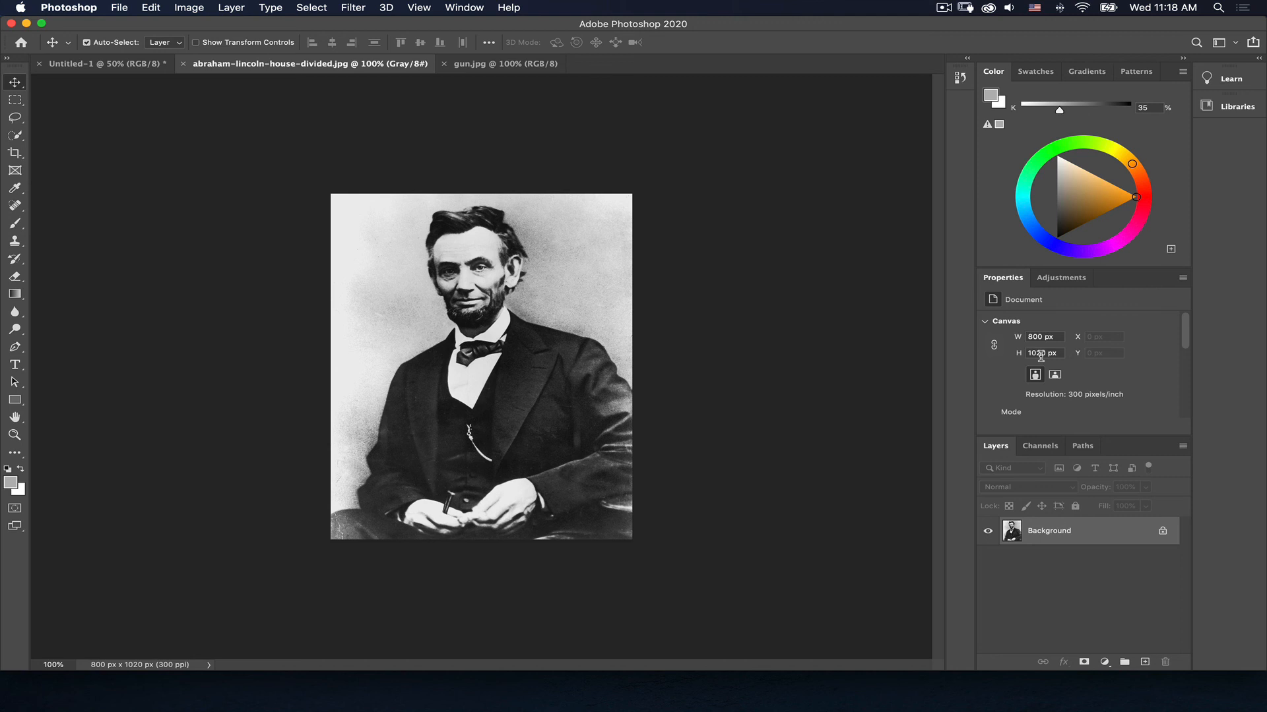
pyautogui.click(114, 63)
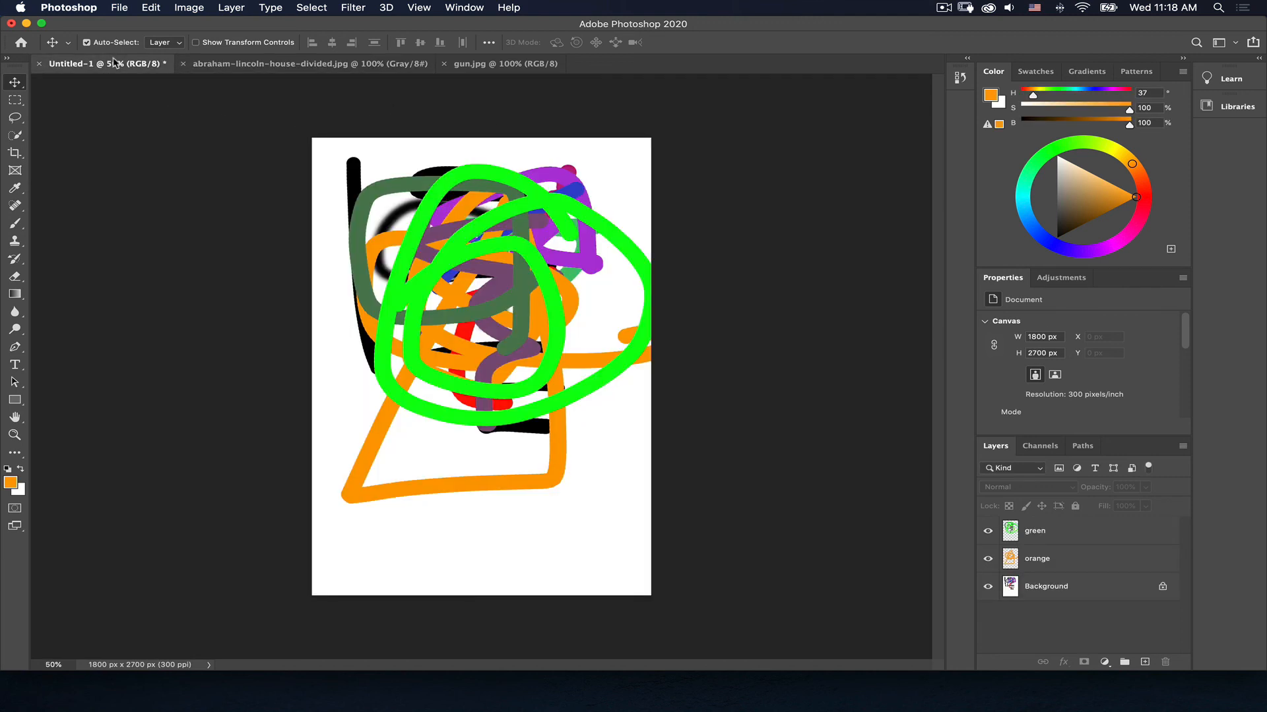
# Switch to Finder and place the White House JPEG from the posterPlay folder into the Untitled-1 document in Photoshop
pyautogui.click(369, 66)
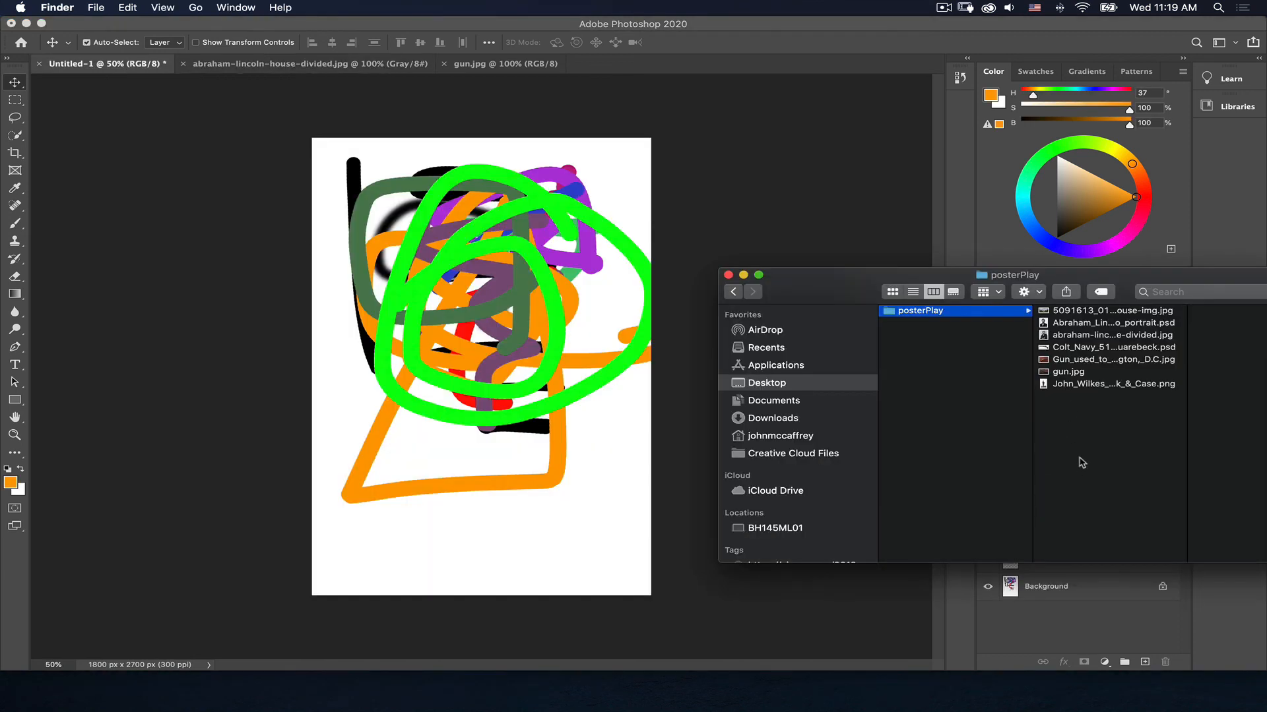
pyautogui.click(1069, 310)
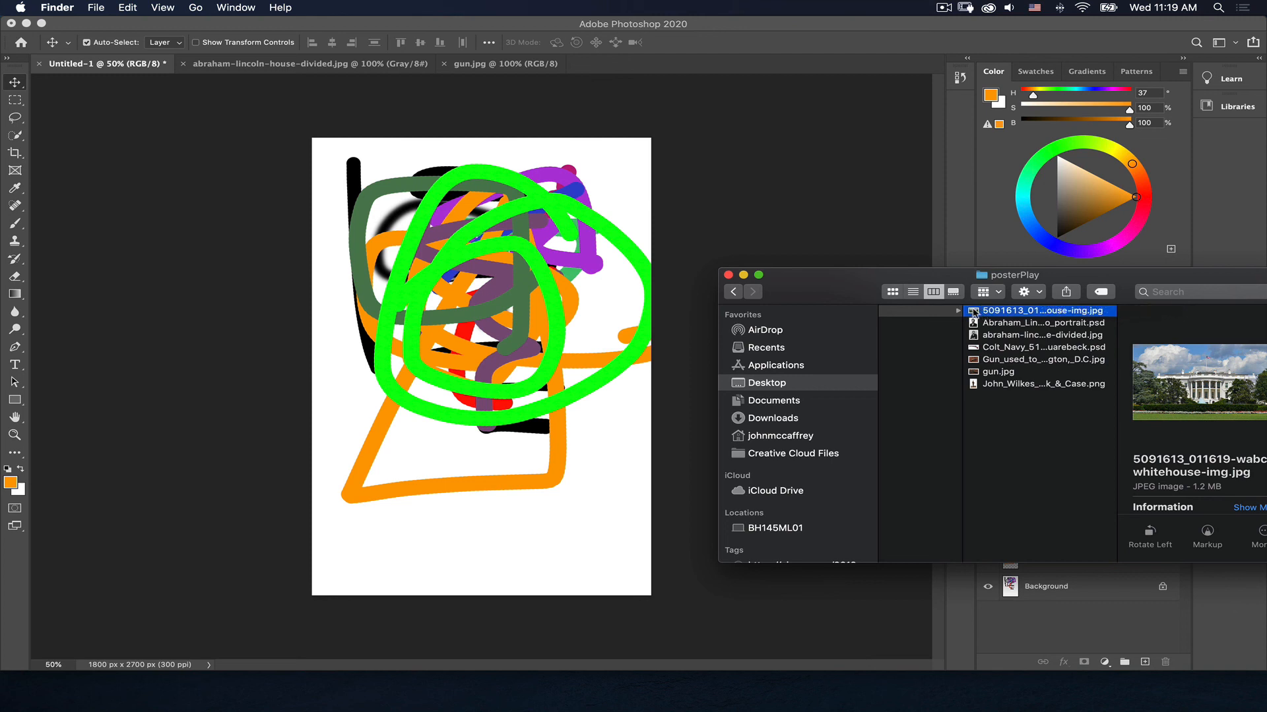
pyautogui.moveTo(974, 313); pyautogui.dragTo(416, 438)
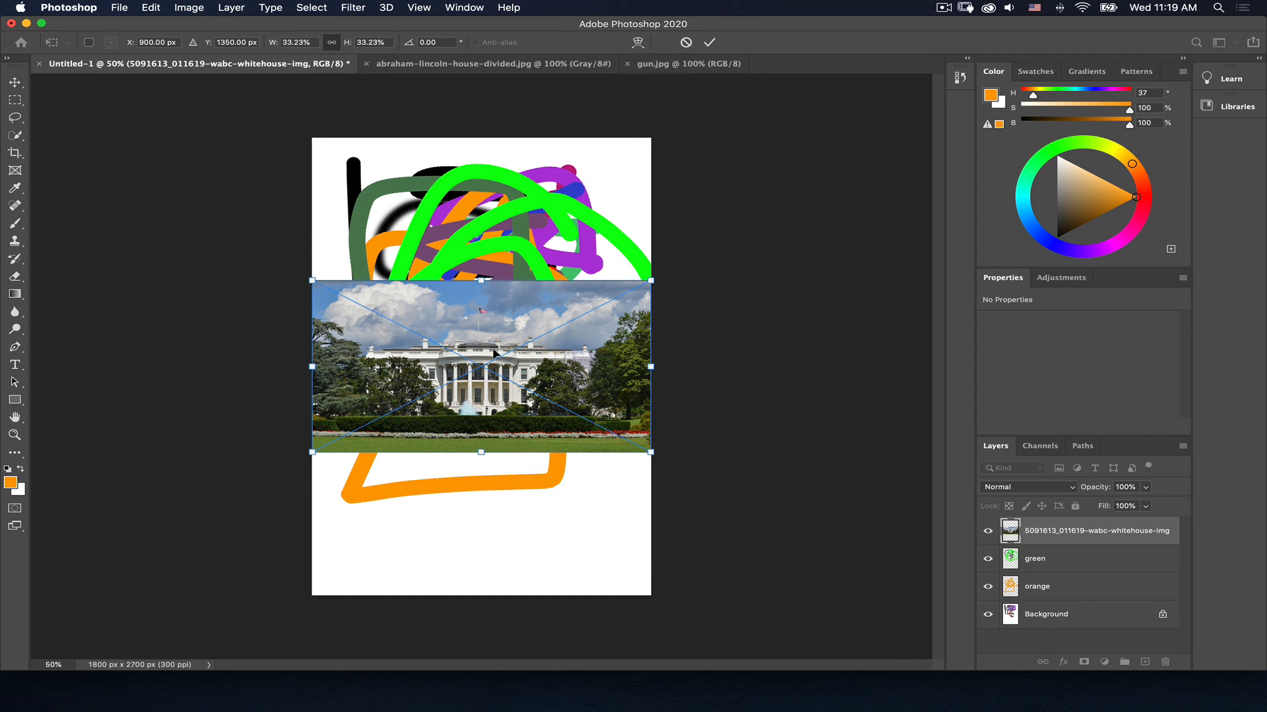
# Scale the placed White House image to about 49.57%, centre it horizontally over the lower part of the page and commit the transform
pyautogui.moveTo(434, 313); pyautogui.dragTo(480, 325)
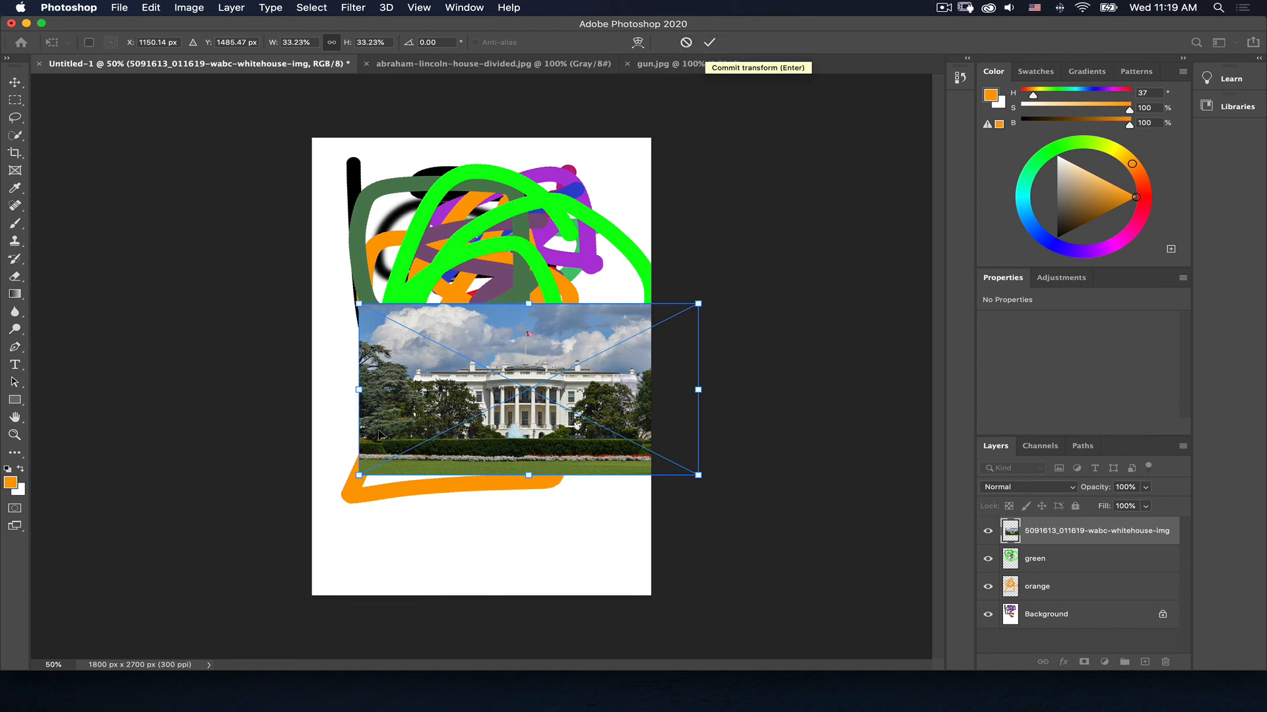
pyautogui.moveTo(505, 348); pyautogui.dragTo(428, 307)
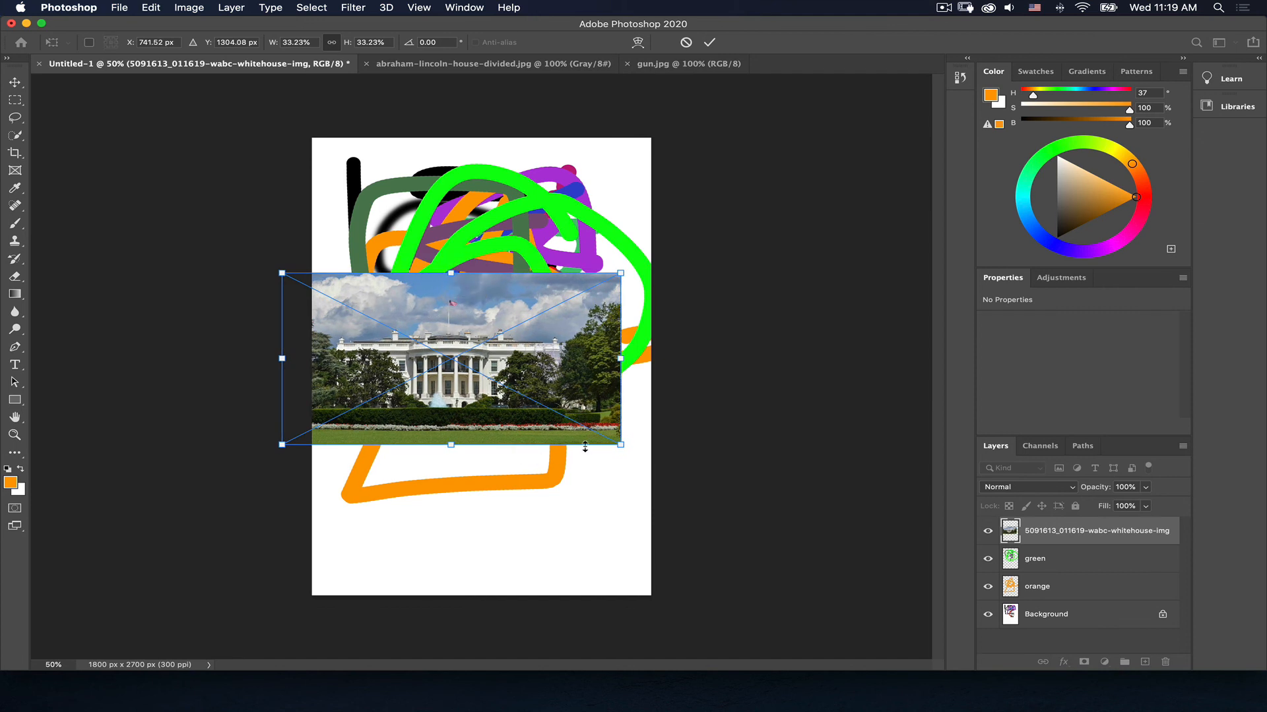
pyautogui.moveTo(620, 445); pyautogui.dragTo(788, 528)
pyautogui.moveTo(545, 451); pyautogui.dragTo(491, 494)
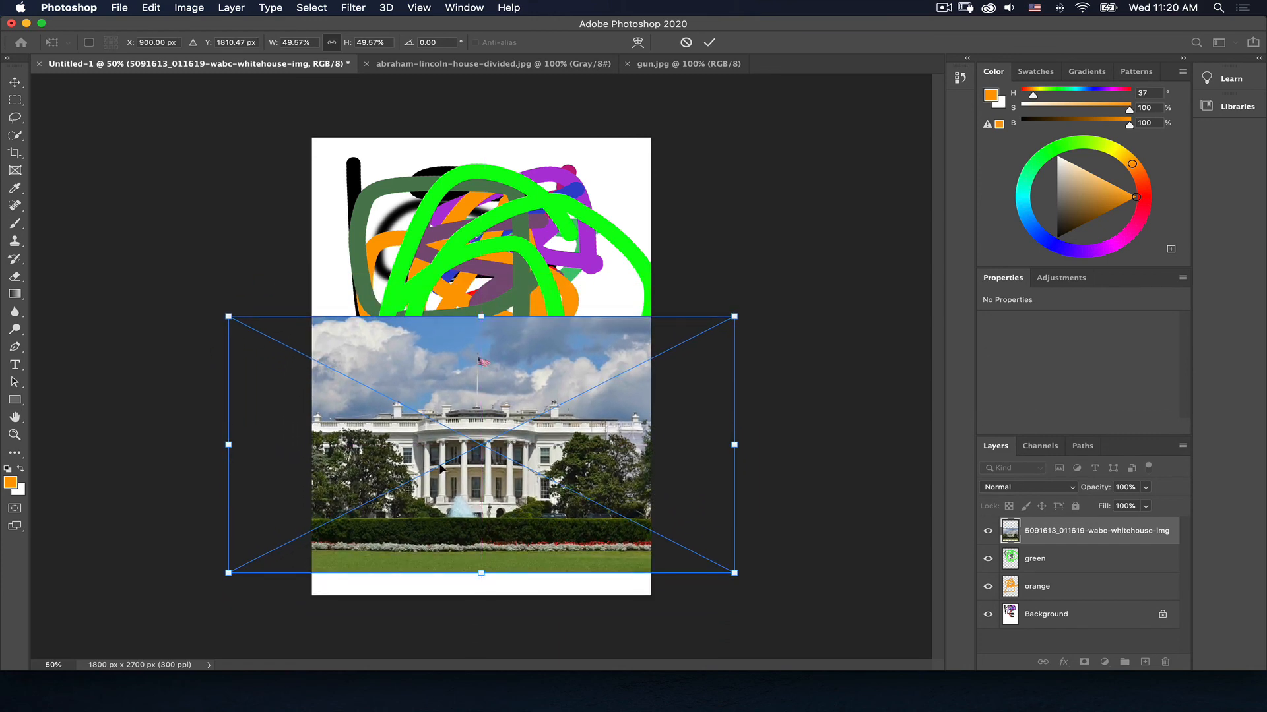
pyautogui.click(710, 44)
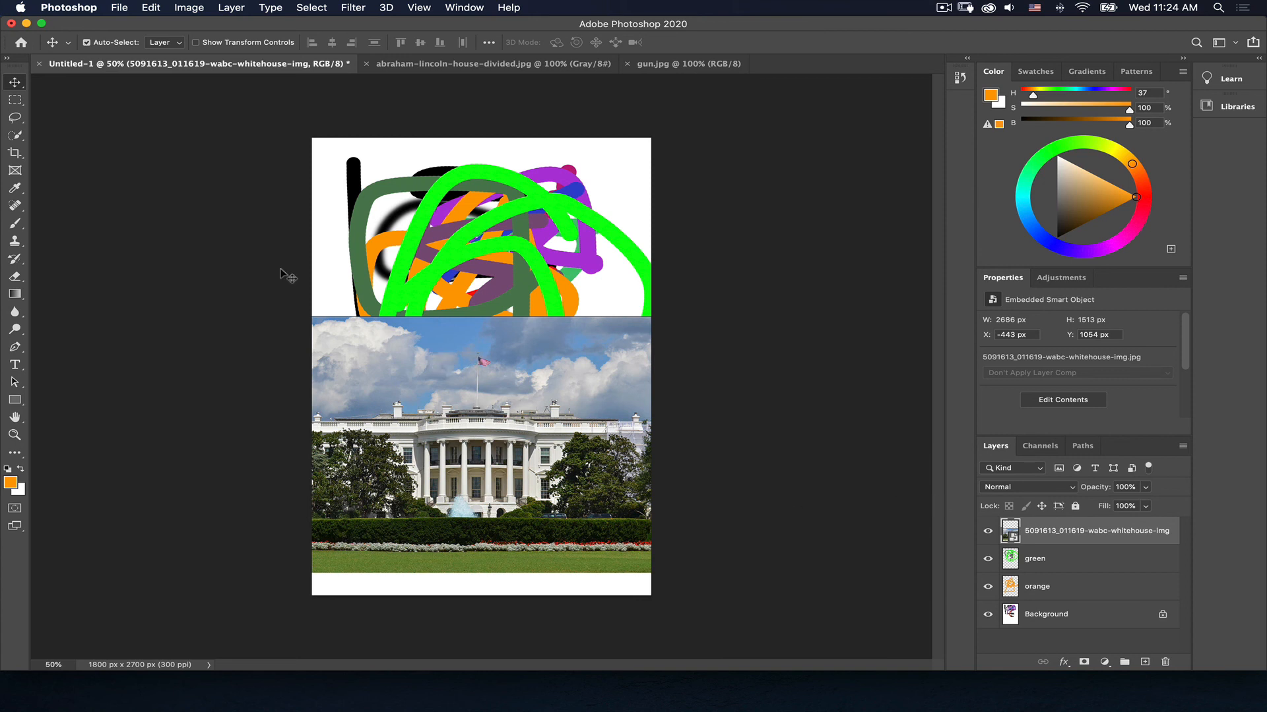
# On the green layer, enlarge the Eraser to 80 px and erase a stroke through the upper-left green arcs
pyautogui.click(15, 277)
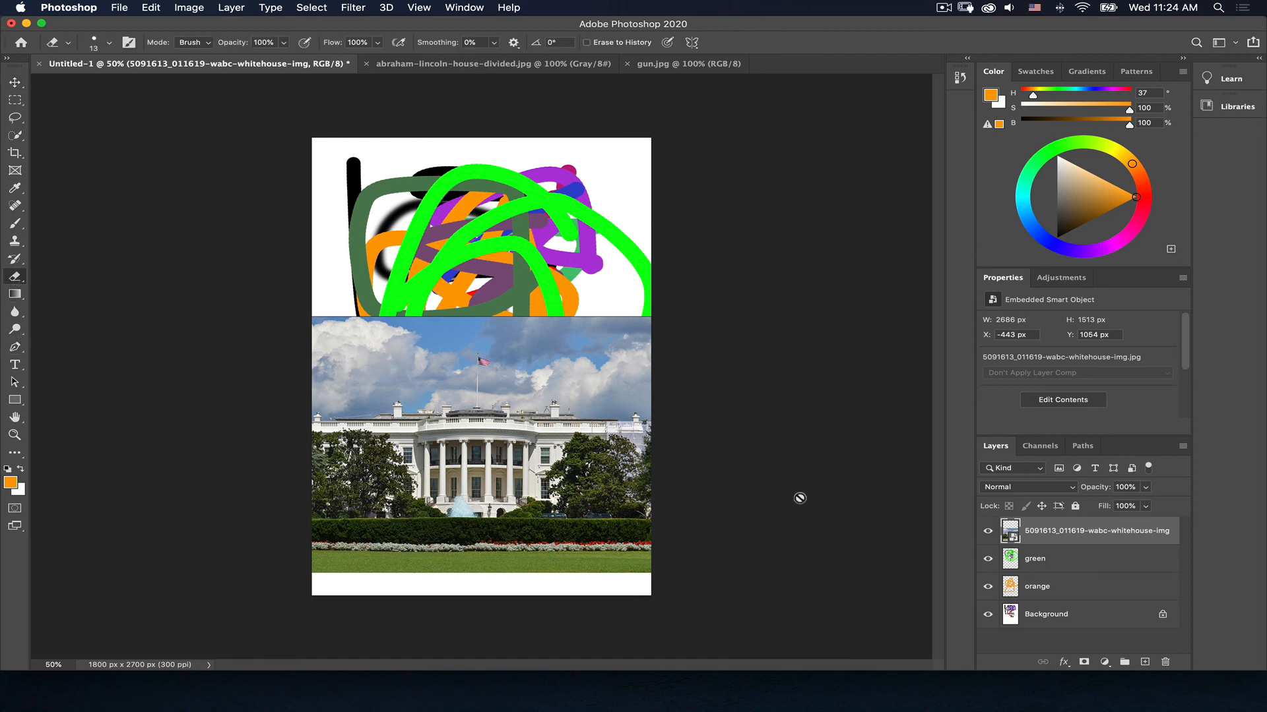
pyautogui.click(1048, 558)
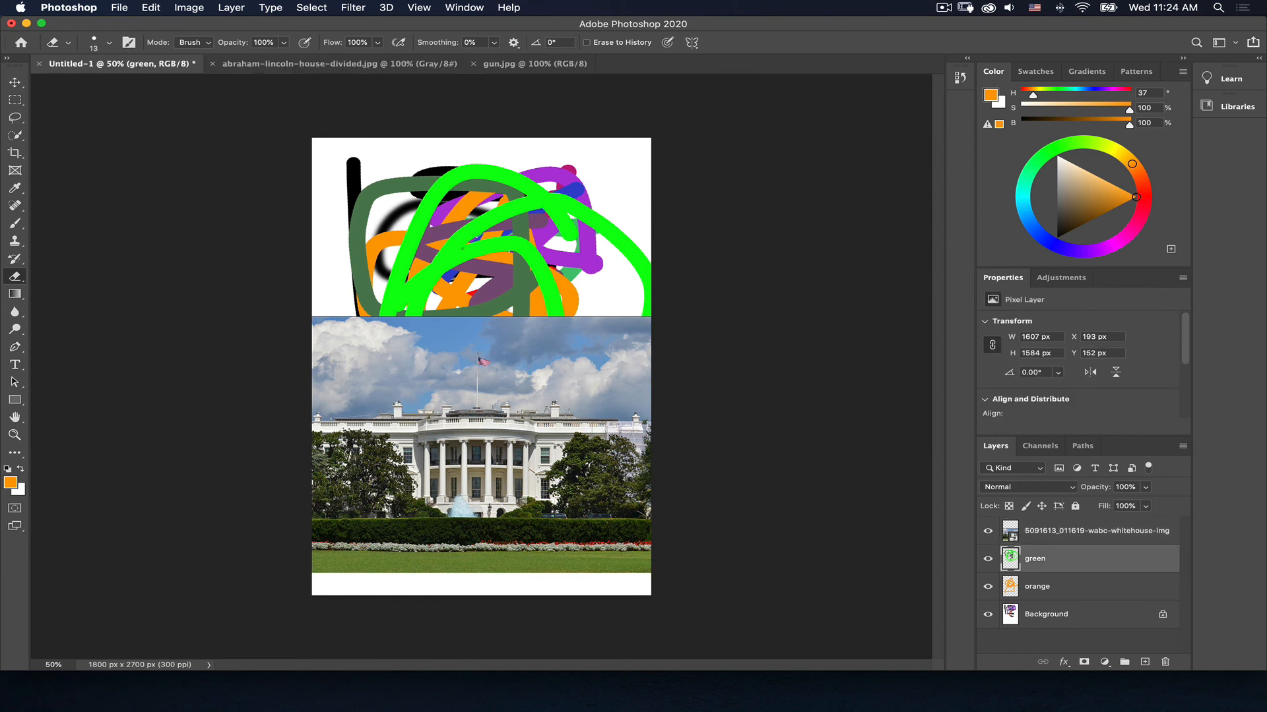
pyautogui.press(']')
pyautogui.press(']')
pyautogui.press(']')
pyautogui.moveTo(420, 180); pyautogui.dragTo(455, 275)
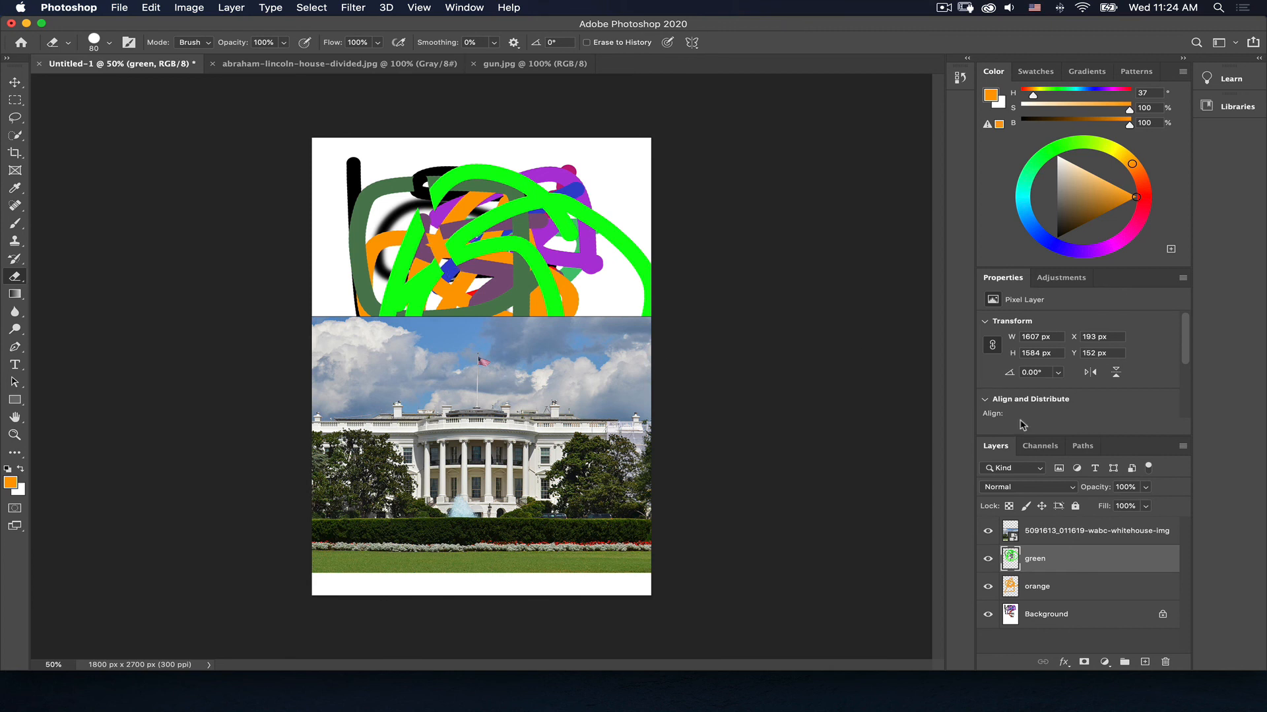
# Rasterize the White House smart object and erase a strip of sky along its upper edge
pyautogui.click(1055, 531)
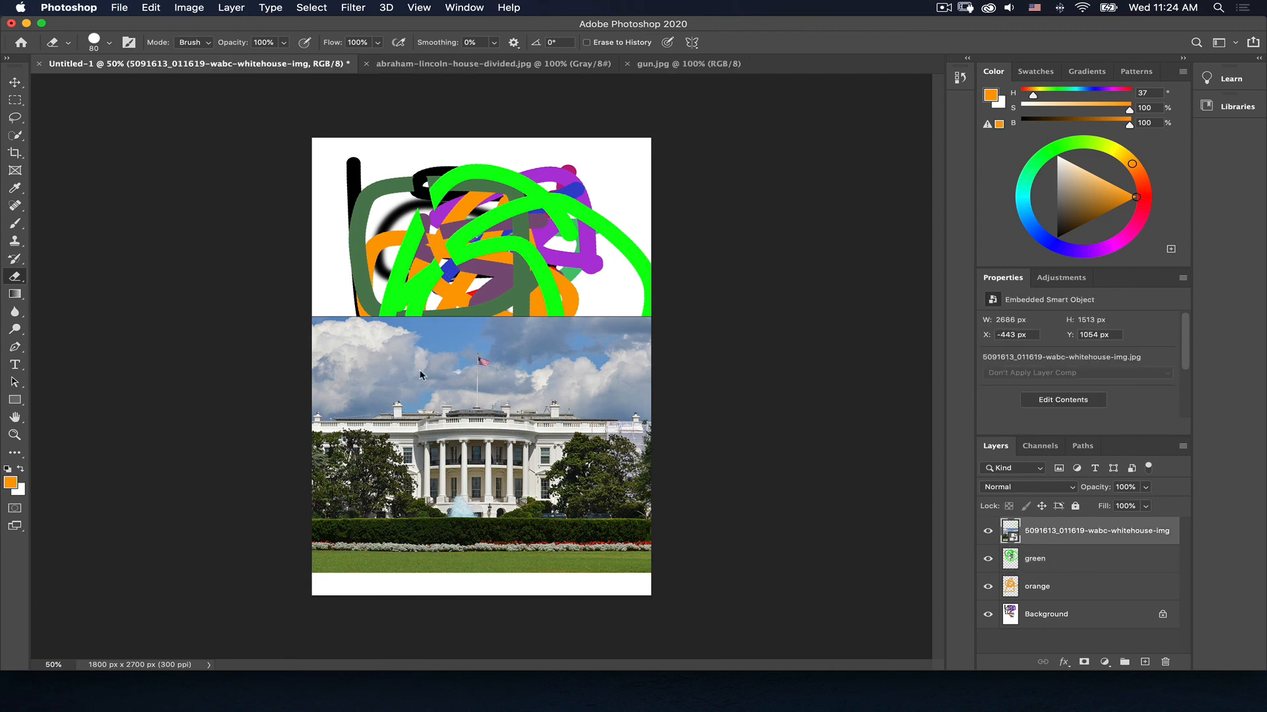
pyautogui.click(473, 368)
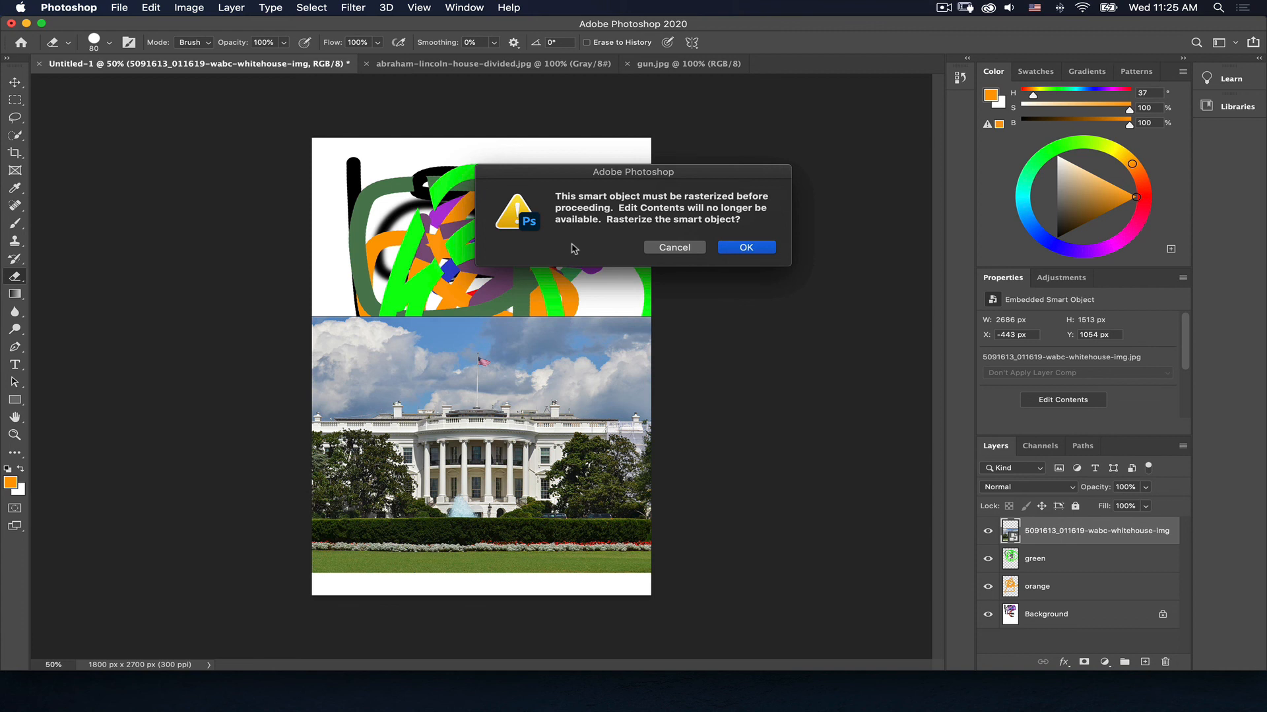
pyautogui.click(741, 247)
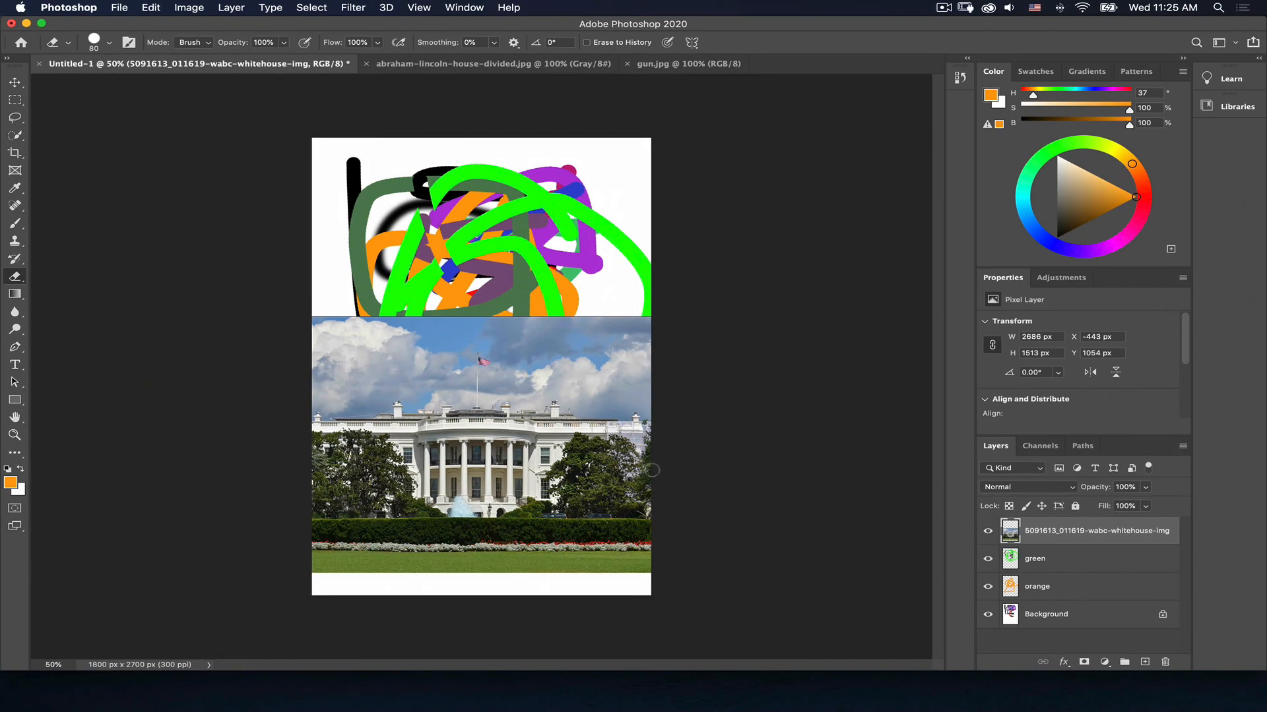
pyautogui.moveTo(524, 320)
pyautogui.mouseDown()
pyautogui.moveTo(521, 343)
pyautogui.moveTo(456, 327)
pyautogui.moveTo(399, 346)
pyautogui.moveTo(384, 337)
pyautogui.mouseUp()
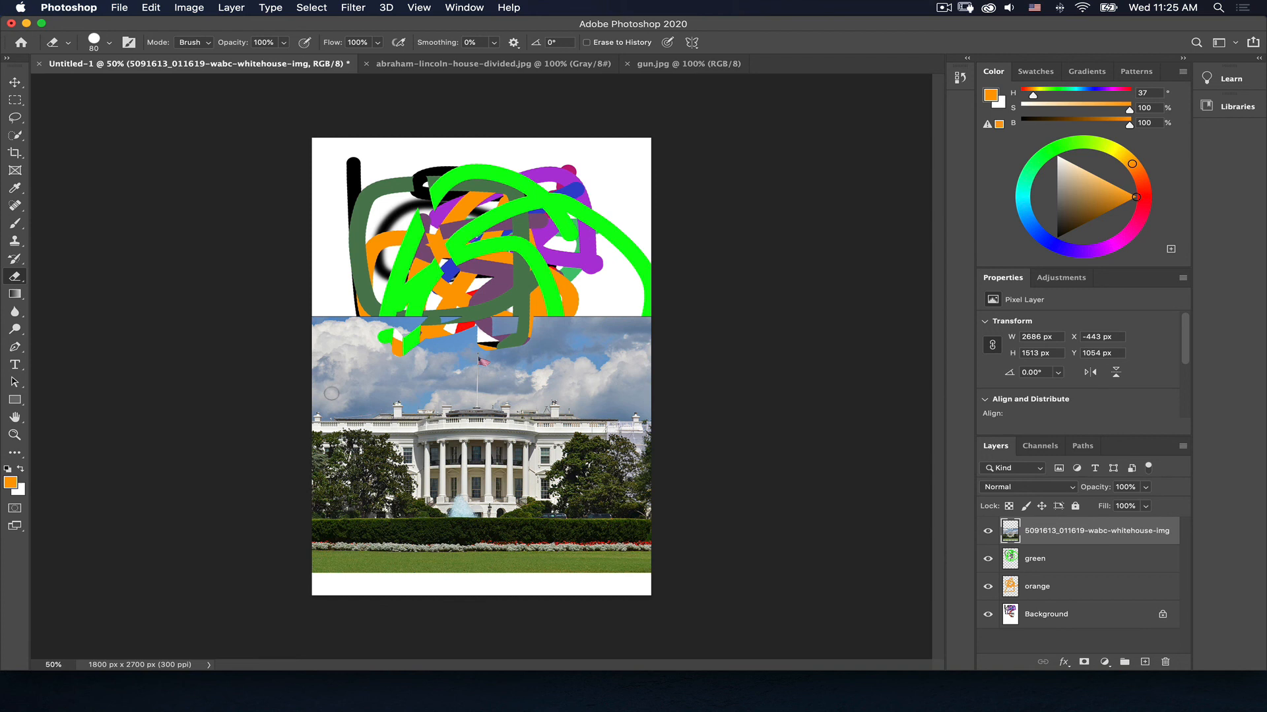
# Switch to the Lincoln portrait, set its background color to bright red f80505 and return to the Eraser
pyautogui.hotkey('ctrl', 'Tab')
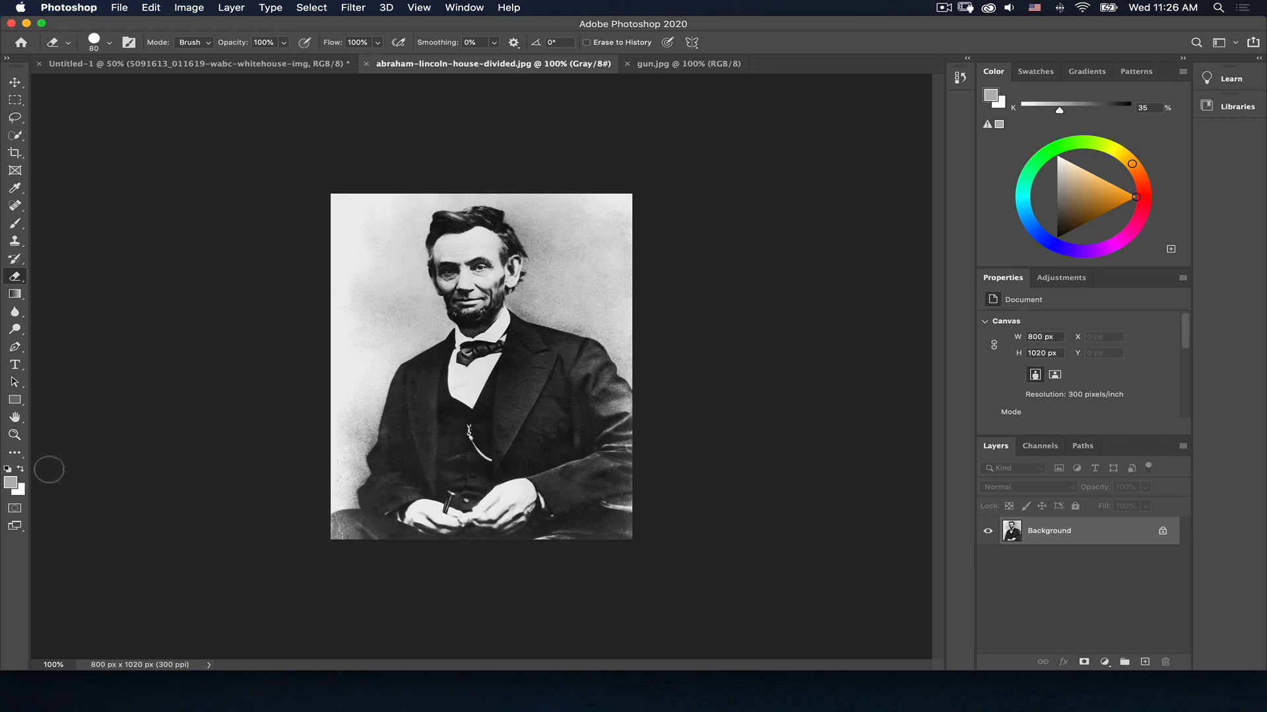
pyautogui.click(20, 491)
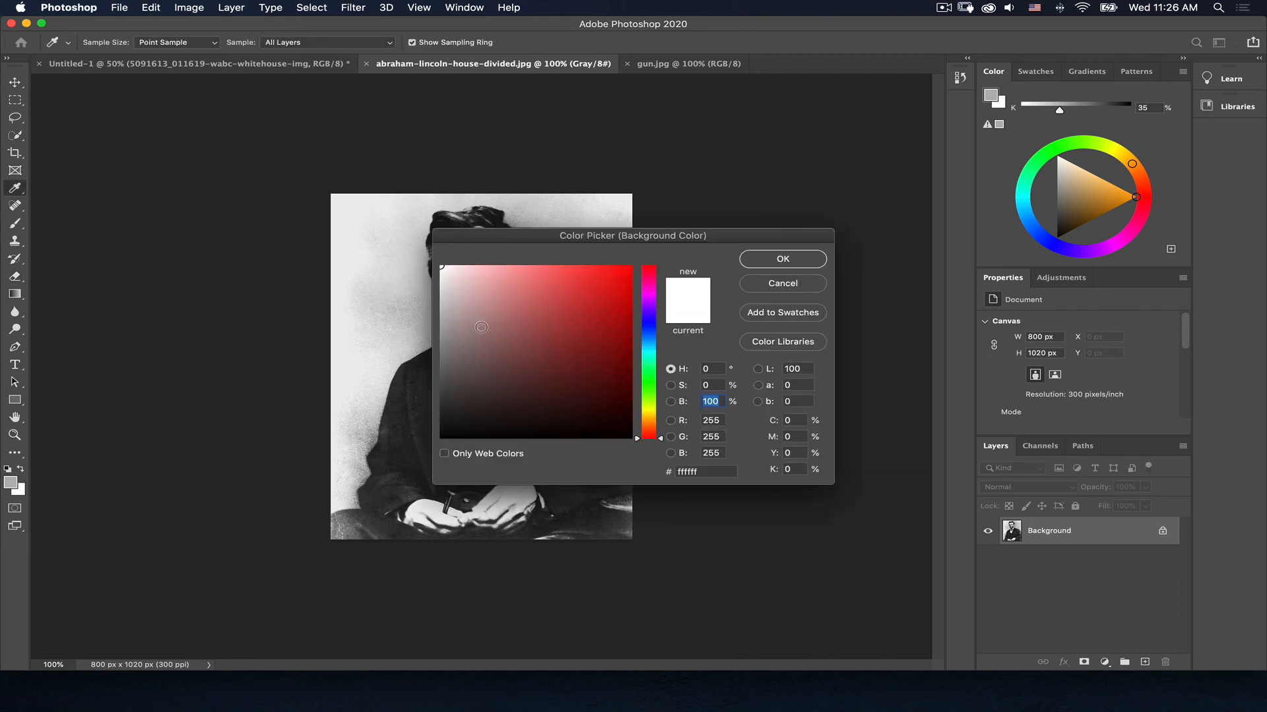
pyautogui.moveTo(613, 303); pyautogui.dragTo(622, 283)
pyautogui.click(782, 258)
pyautogui.press('e')
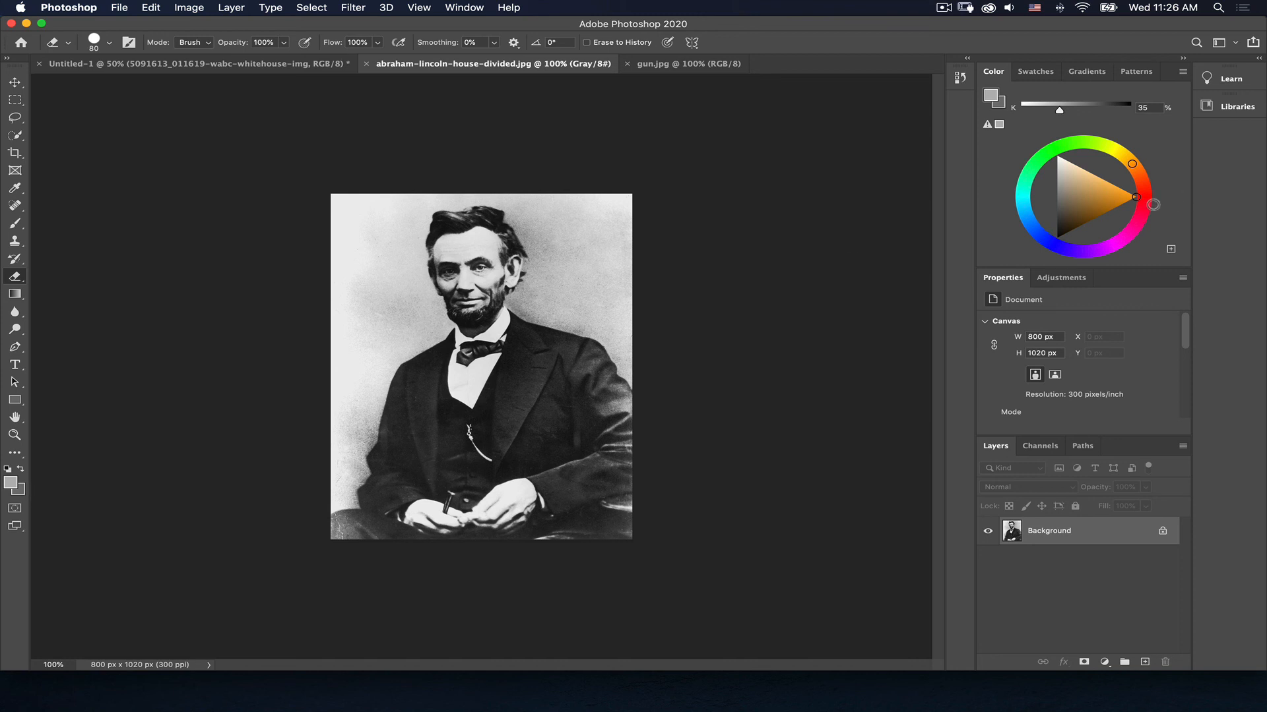
pyautogui.click(22, 494)
pyautogui.moveTo(597, 294); pyautogui.dragTo(628, 271)
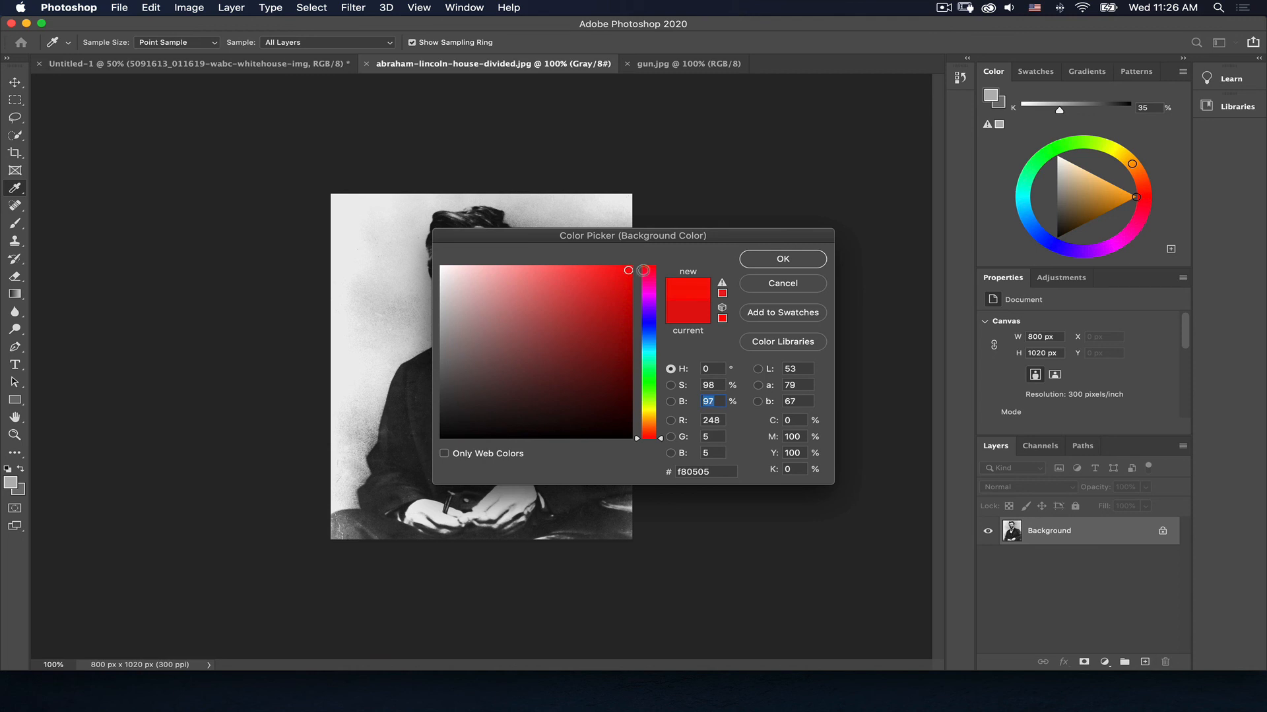
pyautogui.click(781, 260)
pyautogui.press('e')
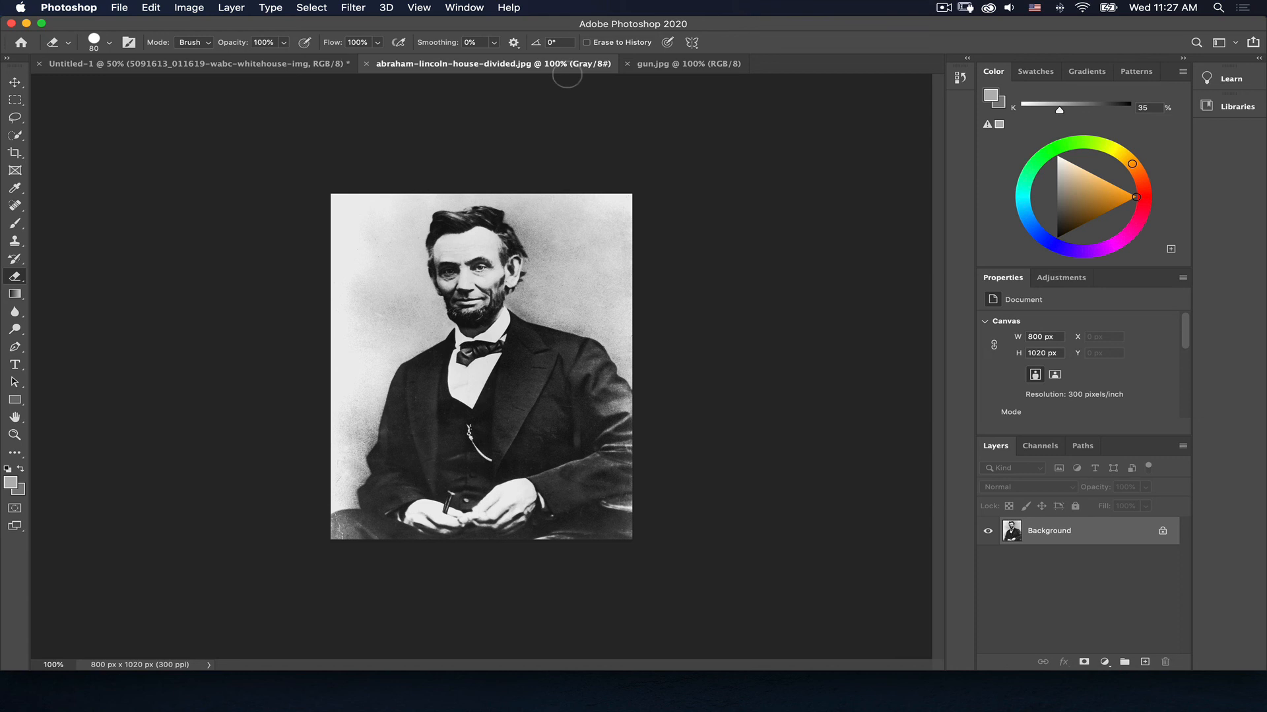
# Convert the Lincoln portrait to RGB Color mode and erase a short diagonal stroke in its upper-left corner
pyautogui.click(191, 8)
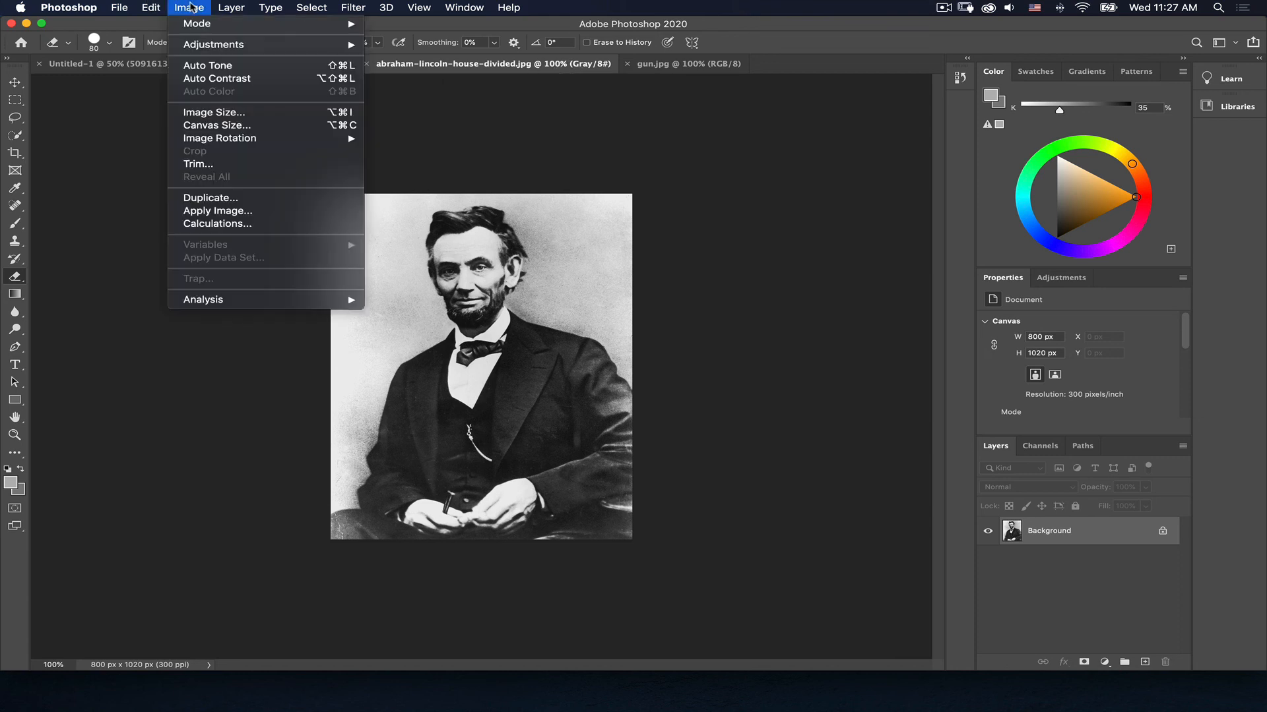
pyautogui.moveTo(193, 25)
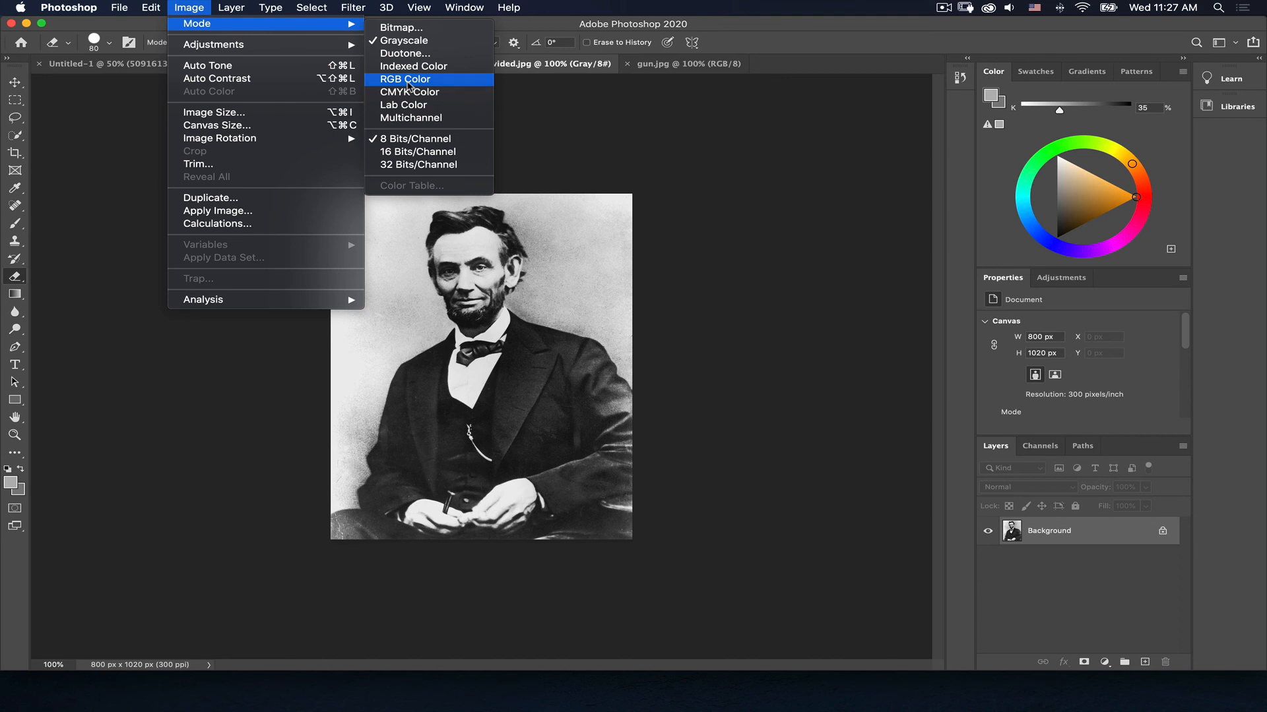
pyautogui.click(407, 81)
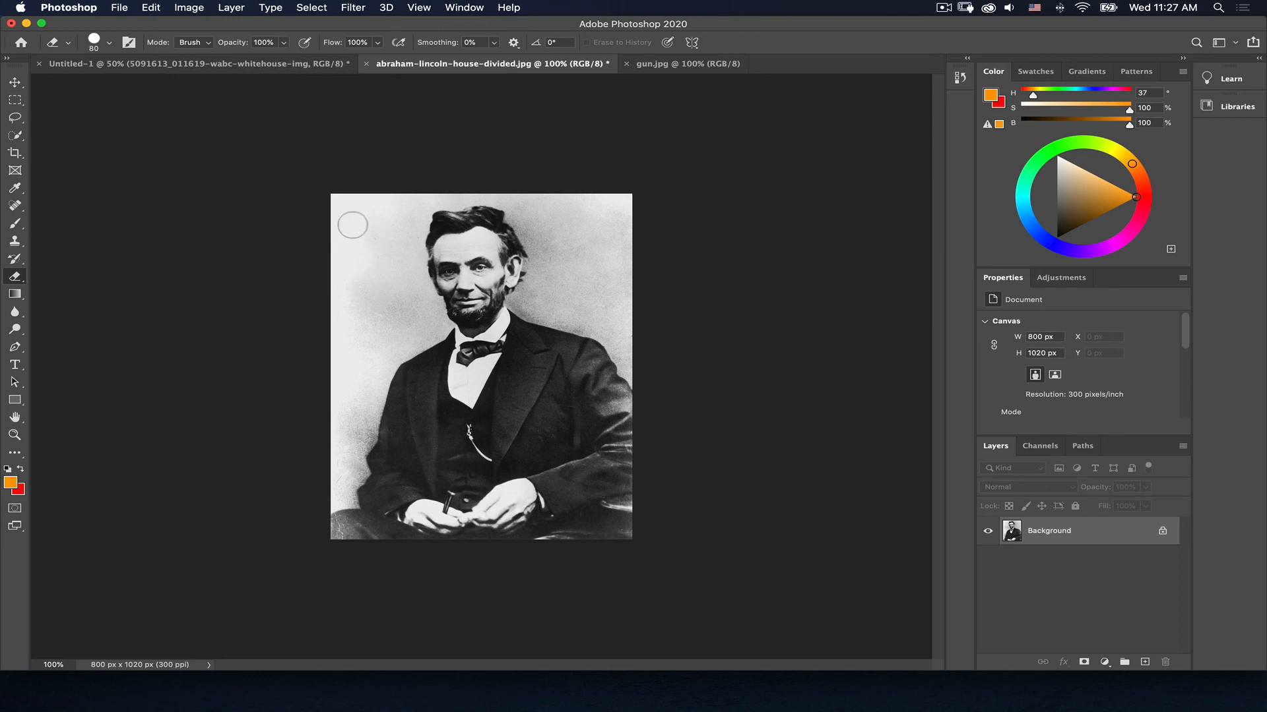
pyautogui.moveTo(354, 225); pyautogui.dragTo(370, 263)
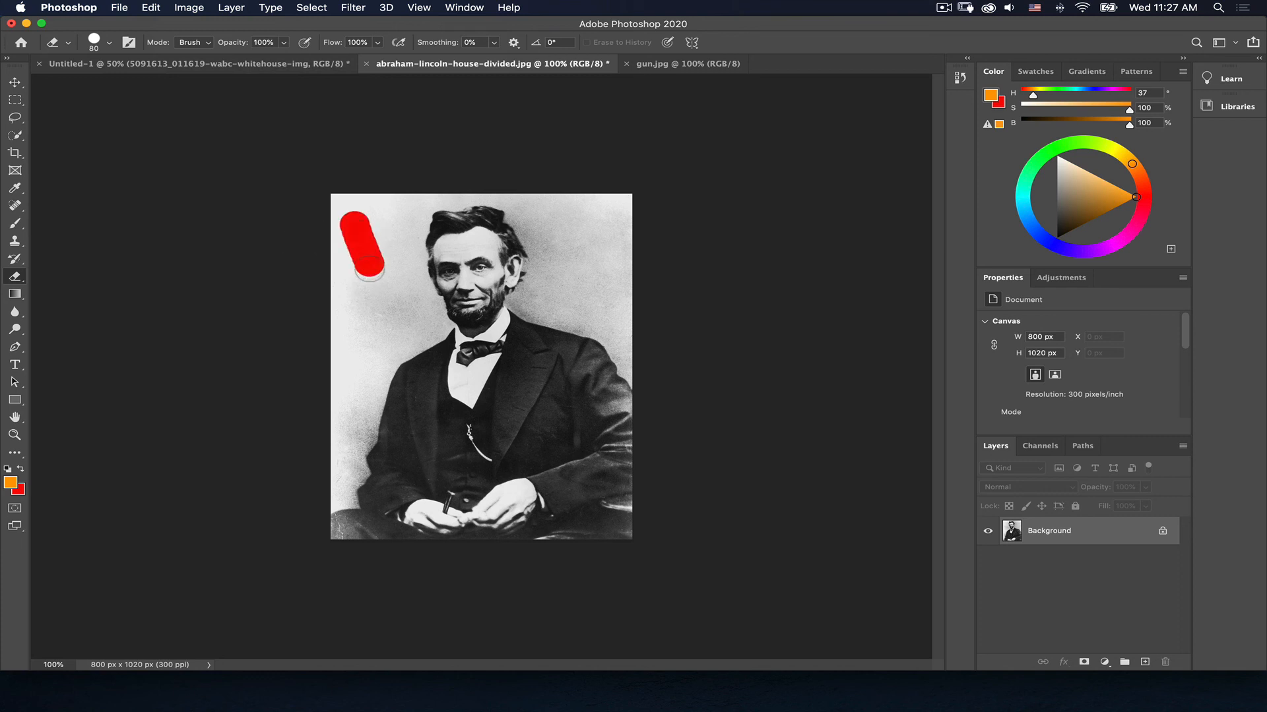
# Set the background color to turquoise 05f8c7 and erase a diagonal stroke crossing the red one
pyautogui.click(19, 490)
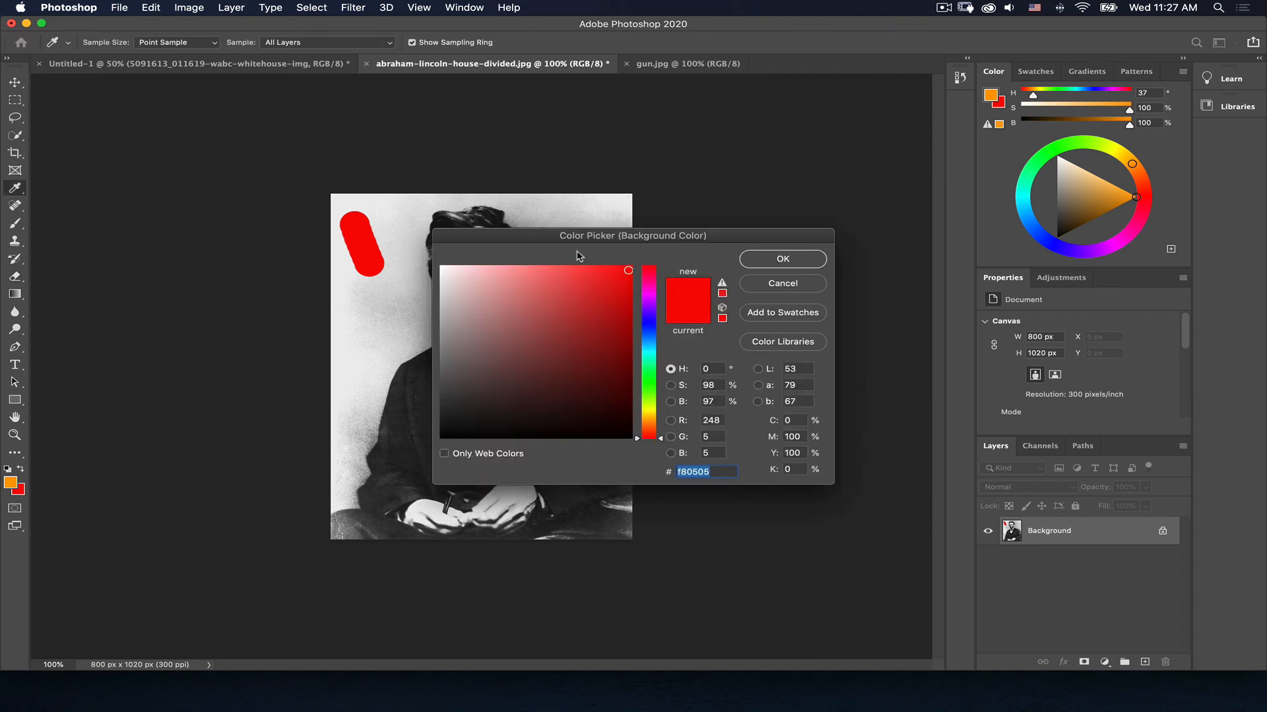
pyautogui.click(650, 357)
pyautogui.click(765, 266)
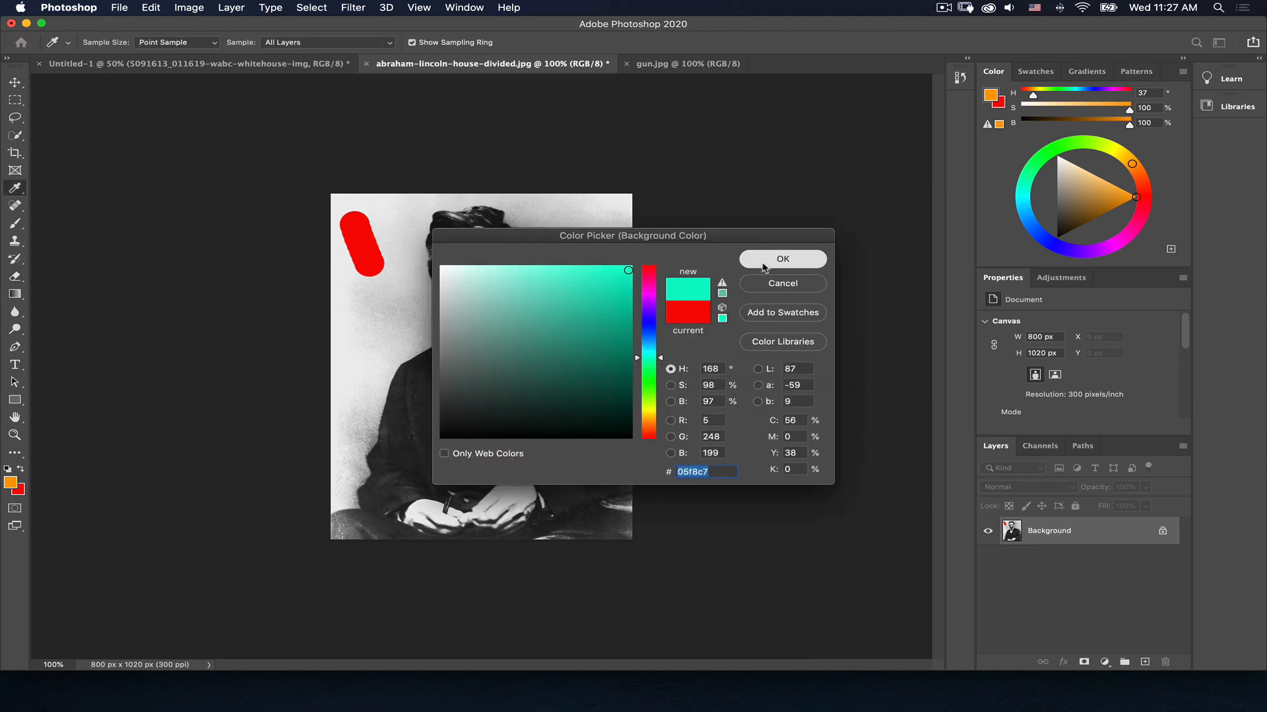
pyautogui.moveTo(393, 245); pyautogui.dragTo(342, 304)
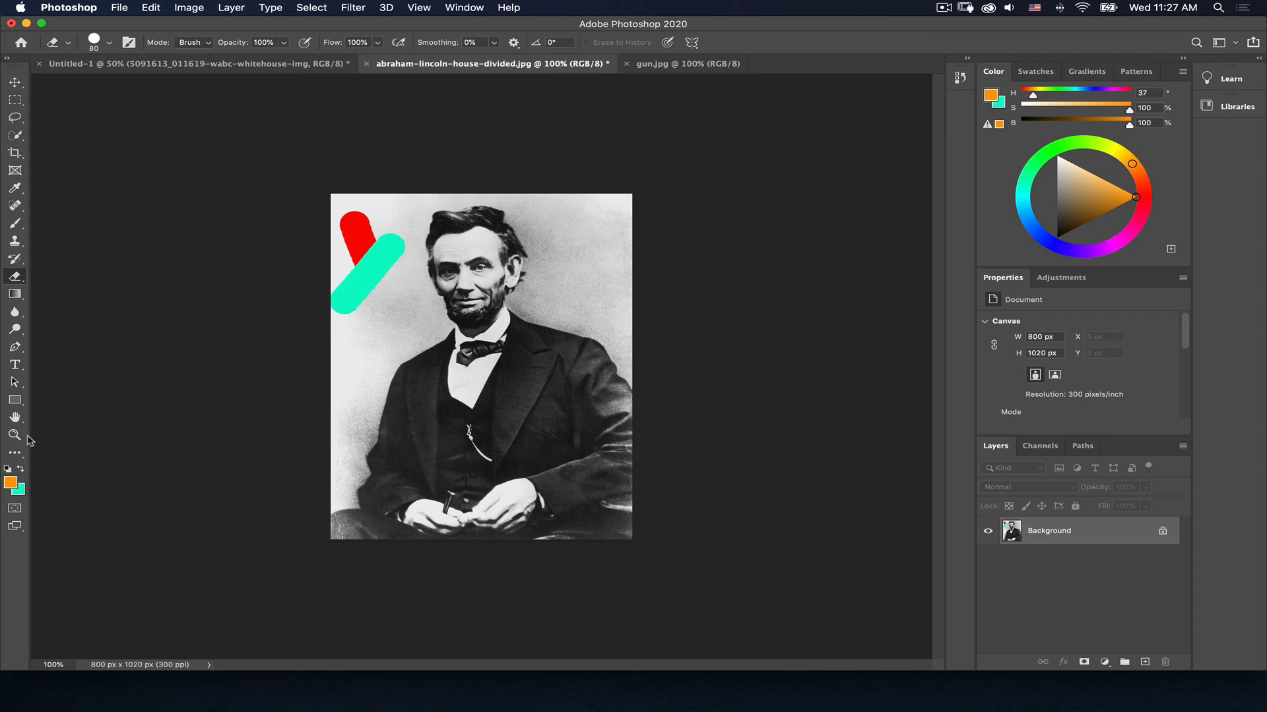
# Brush an orange stroke over the colored marks and erase part of them with the default black and white colors restored
pyautogui.click(15, 224)
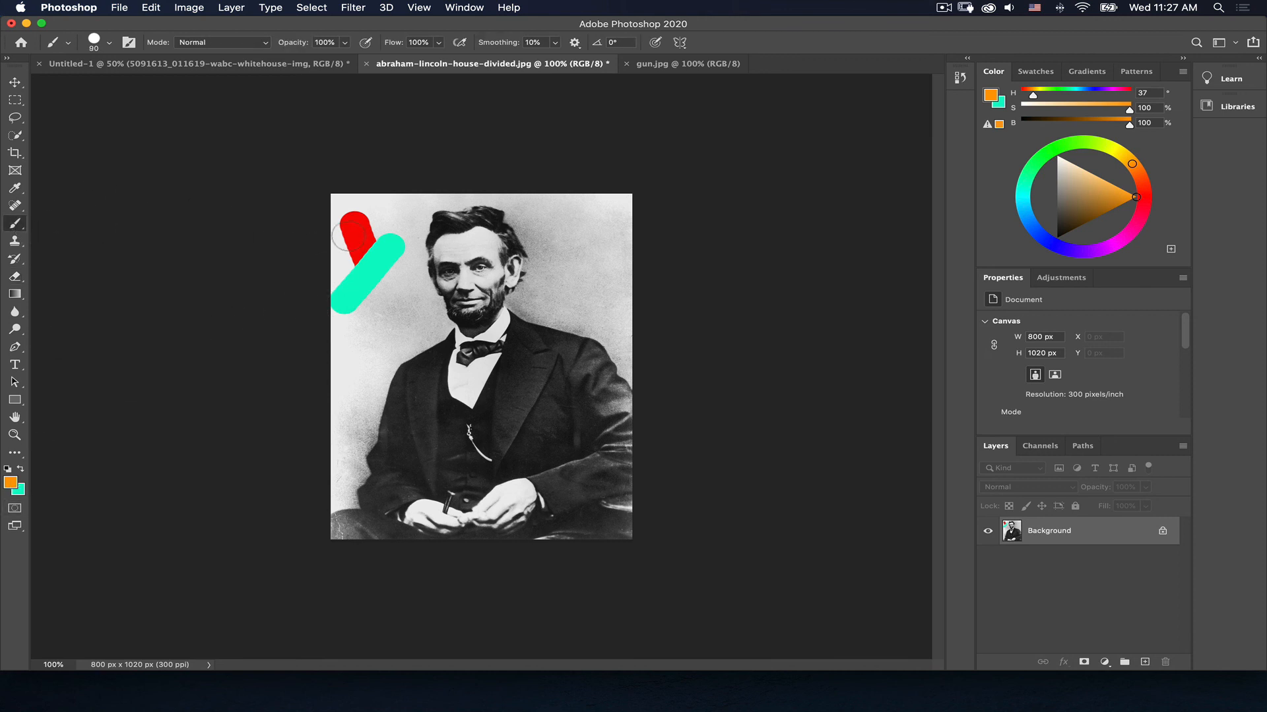
pyautogui.moveTo(348, 238); pyautogui.dragTo(364, 272)
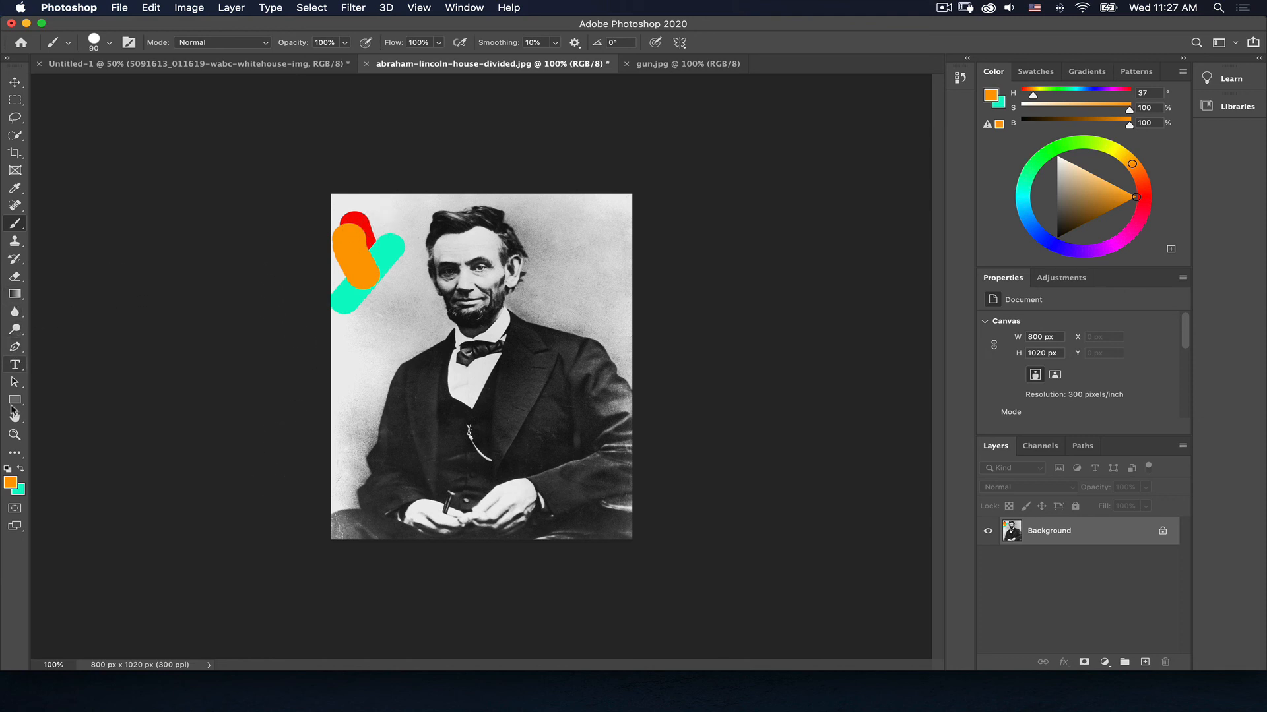
pyautogui.click(9, 470)
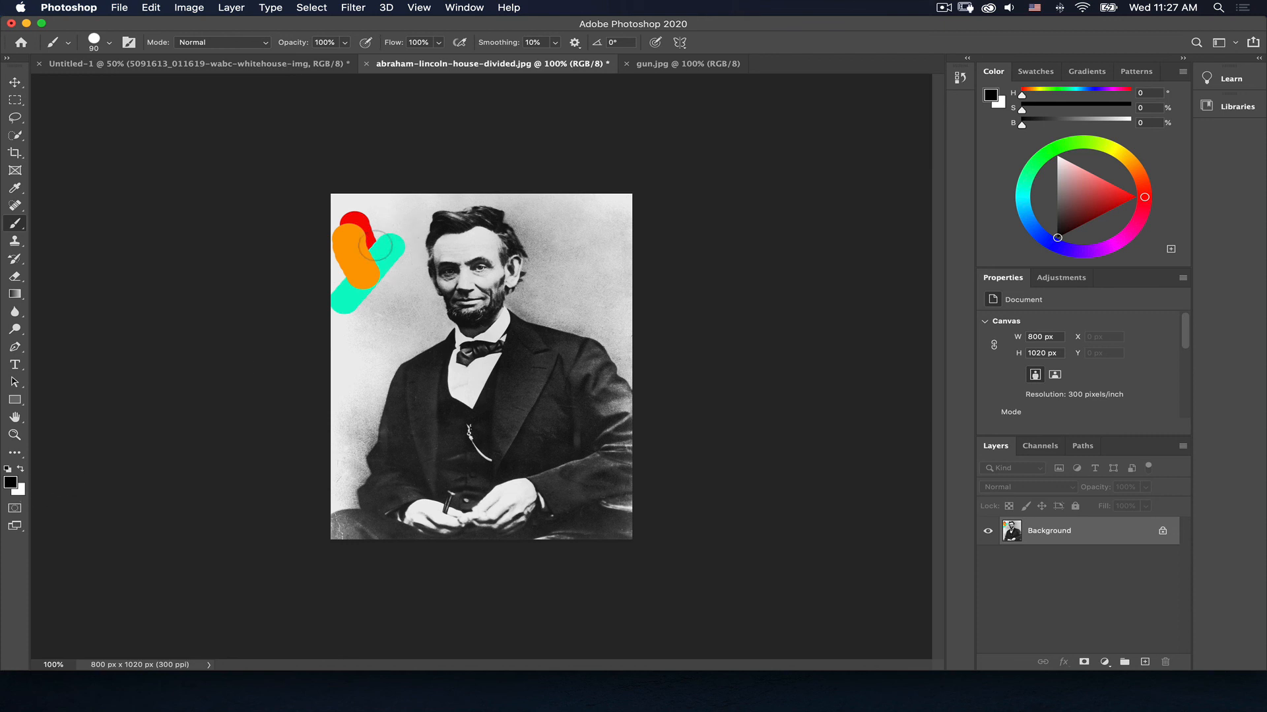
pyautogui.press('e')
pyautogui.moveTo(365, 256); pyautogui.dragTo(365, 279)
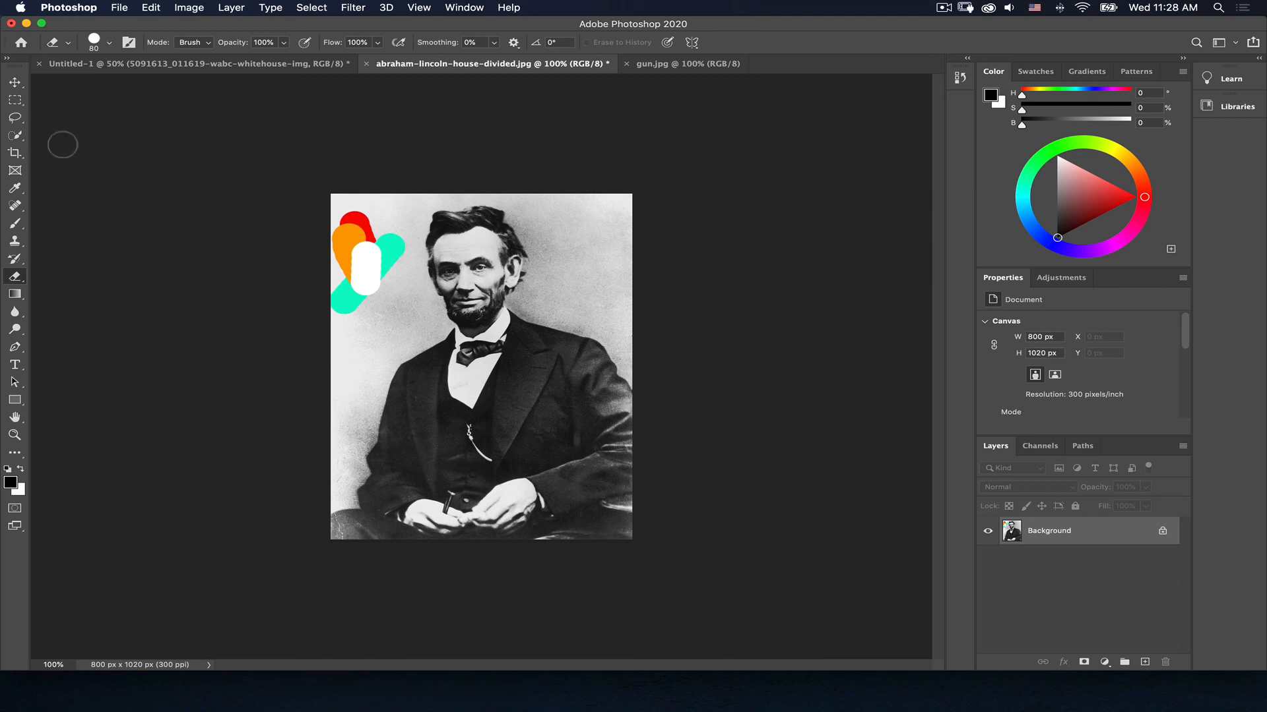
# Select Lincoln's figure with a loose Lasso outline, copy the selection and return to the Untitled-1 document
pyautogui.click(16, 120)
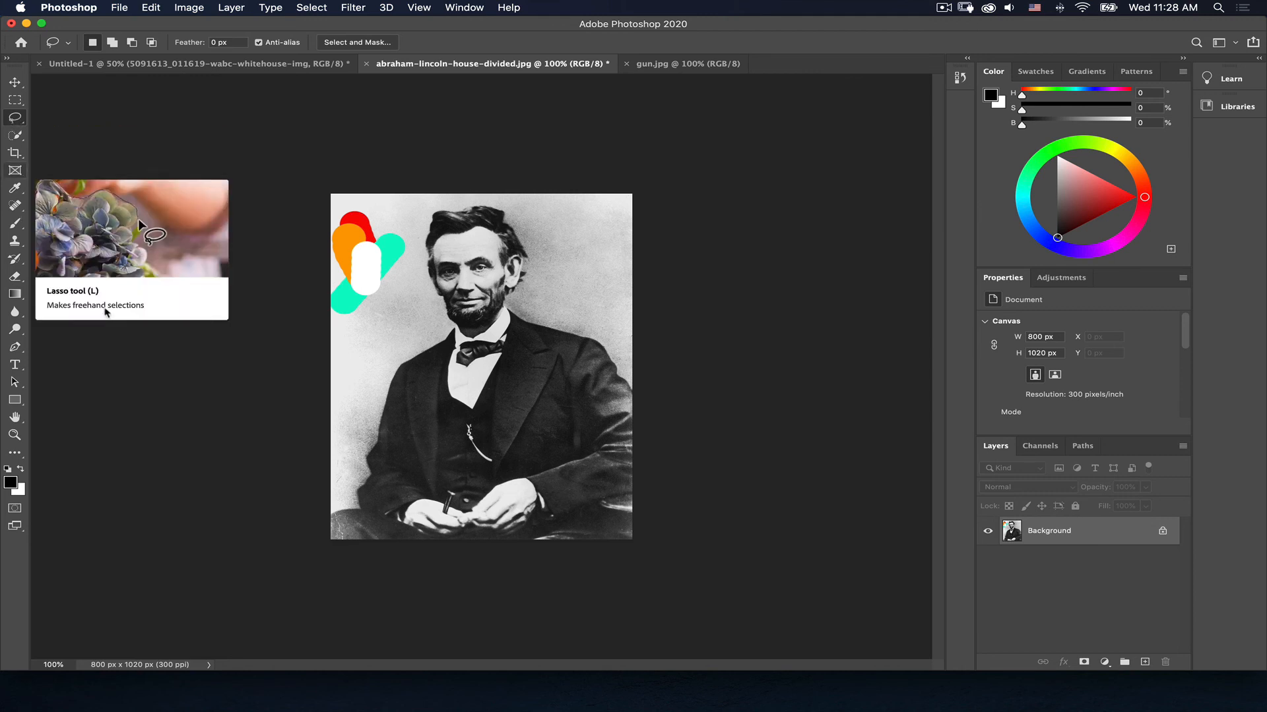
pyautogui.moveTo(312, 474)
pyautogui.mouseDown()
pyautogui.moveTo(405, 302)
pyautogui.moveTo(434, 200)
pyautogui.moveTo(482, 195)
pyautogui.moveTo(560, 223)
pyautogui.moveTo(579, 303)
pyautogui.moveTo(630, 332)
pyautogui.moveTo(675, 486)
pyautogui.moveTo(612, 608)
pyautogui.moveTo(464, 630)
pyautogui.moveTo(376, 624)
pyautogui.moveTo(322, 614)
pyautogui.moveTo(317, 461)
pyautogui.mouseUp()
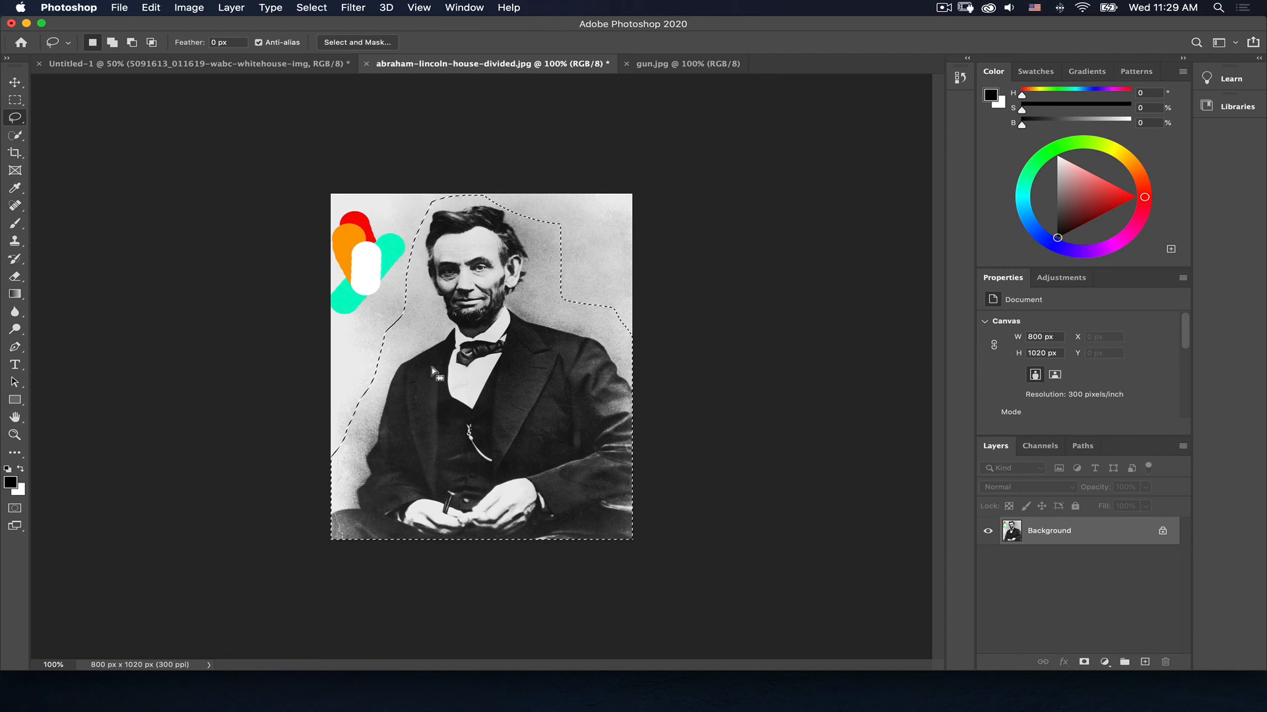
pyautogui.click(152, 6)
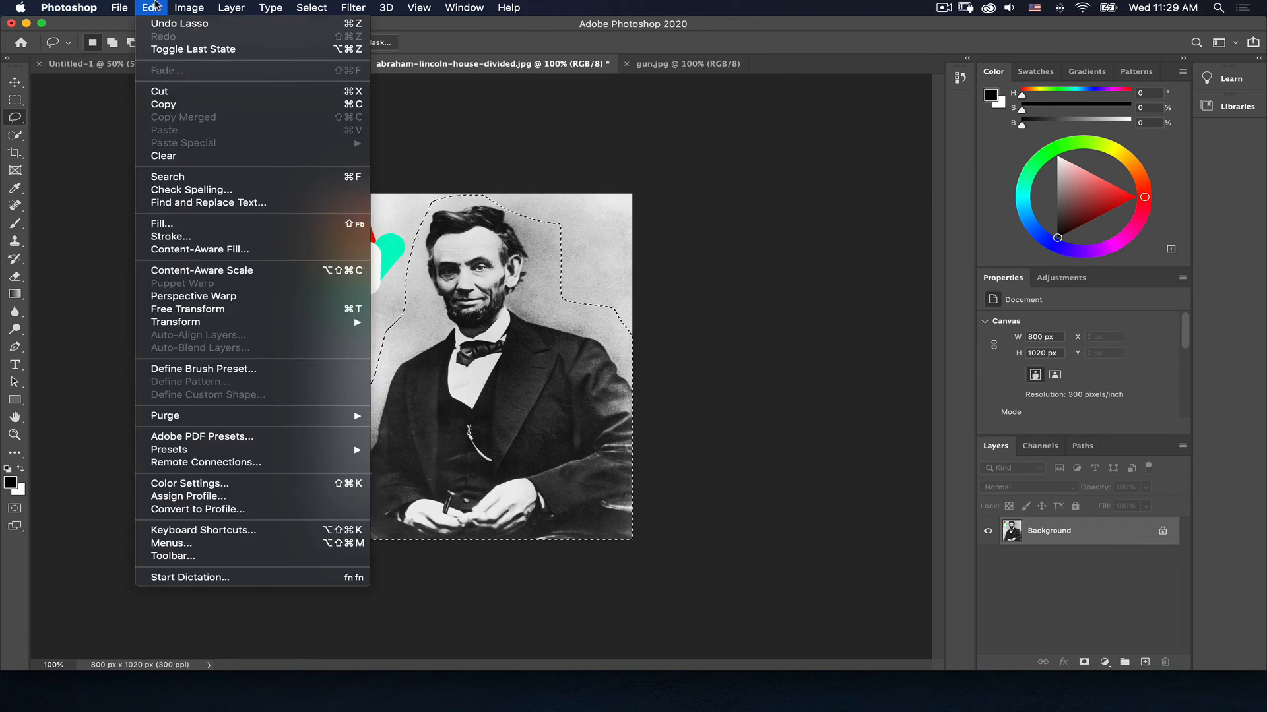
pyautogui.click(208, 109)
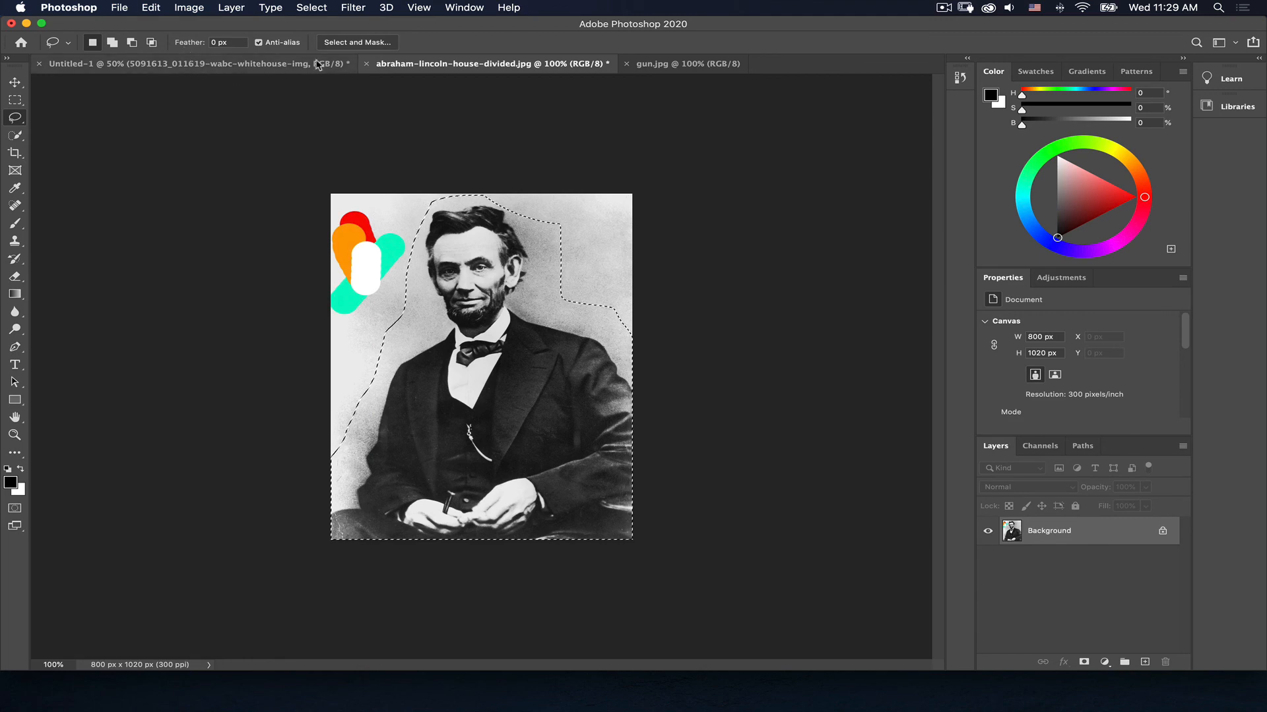
pyautogui.click(277, 64)
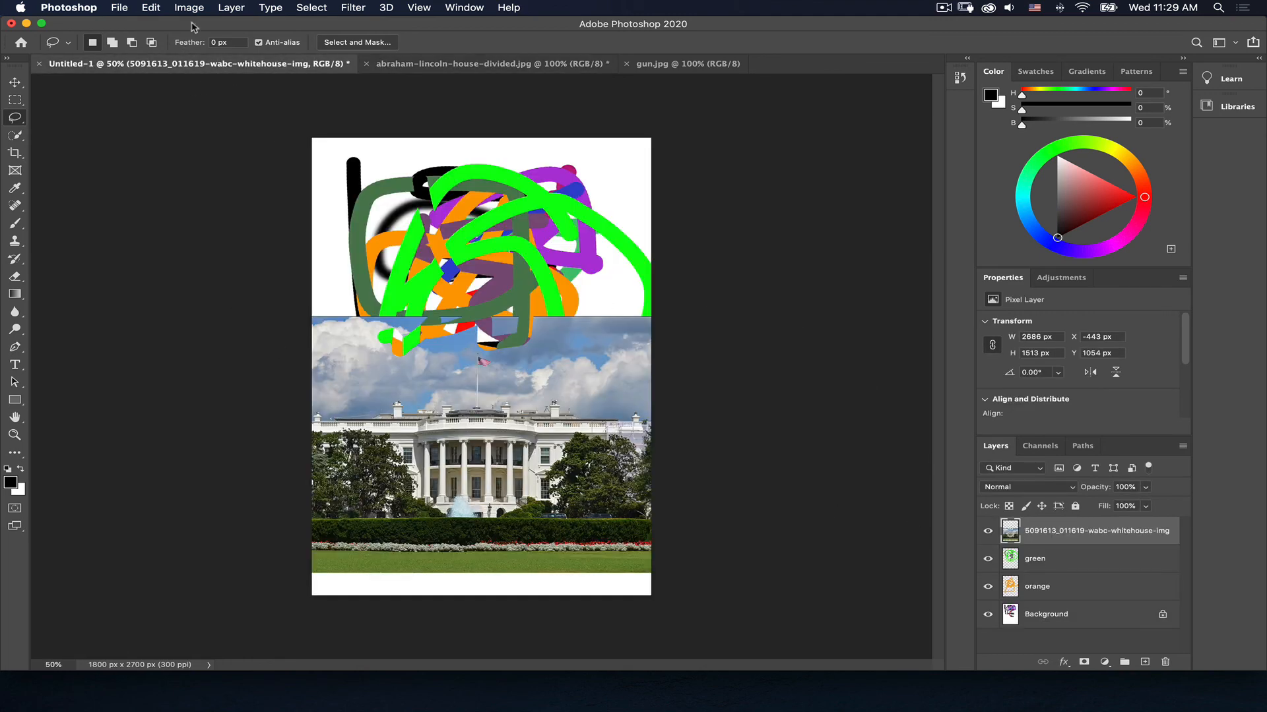
pyautogui.click(153, 7)
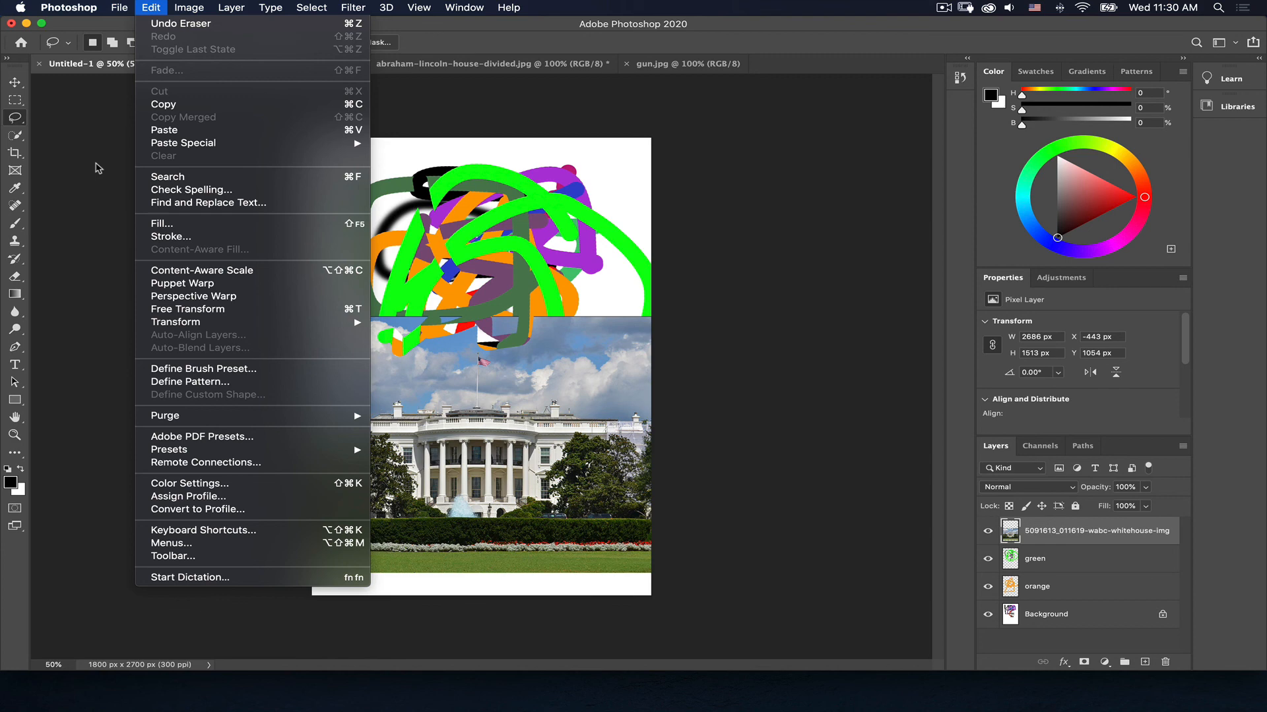
pyautogui.moveTo(329, 11)
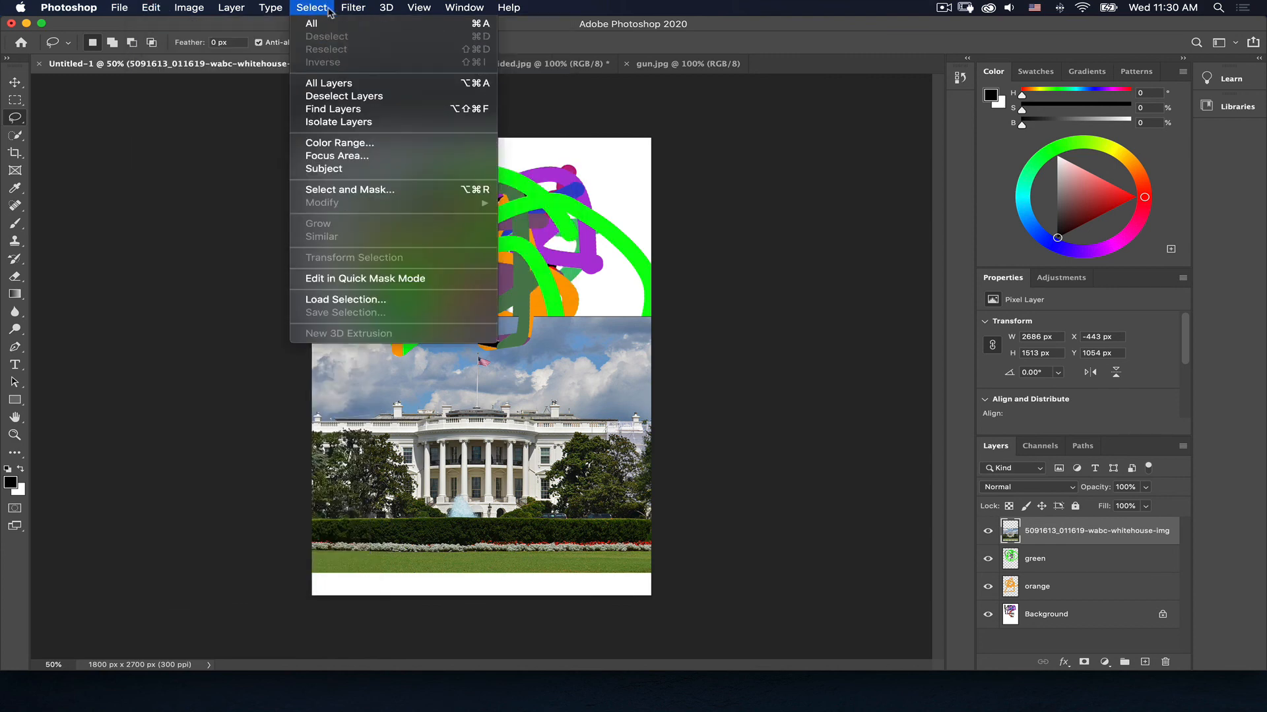
pyautogui.moveTo(191, 12)
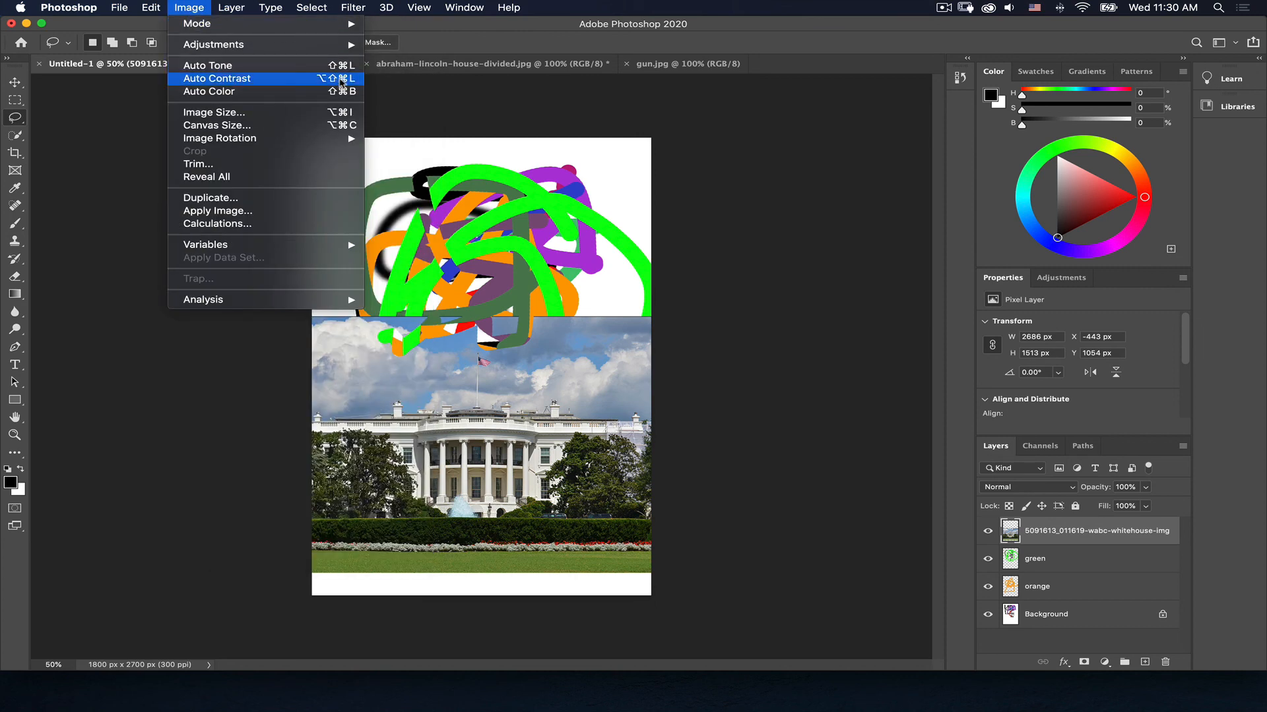
pyautogui.click(340, 78)
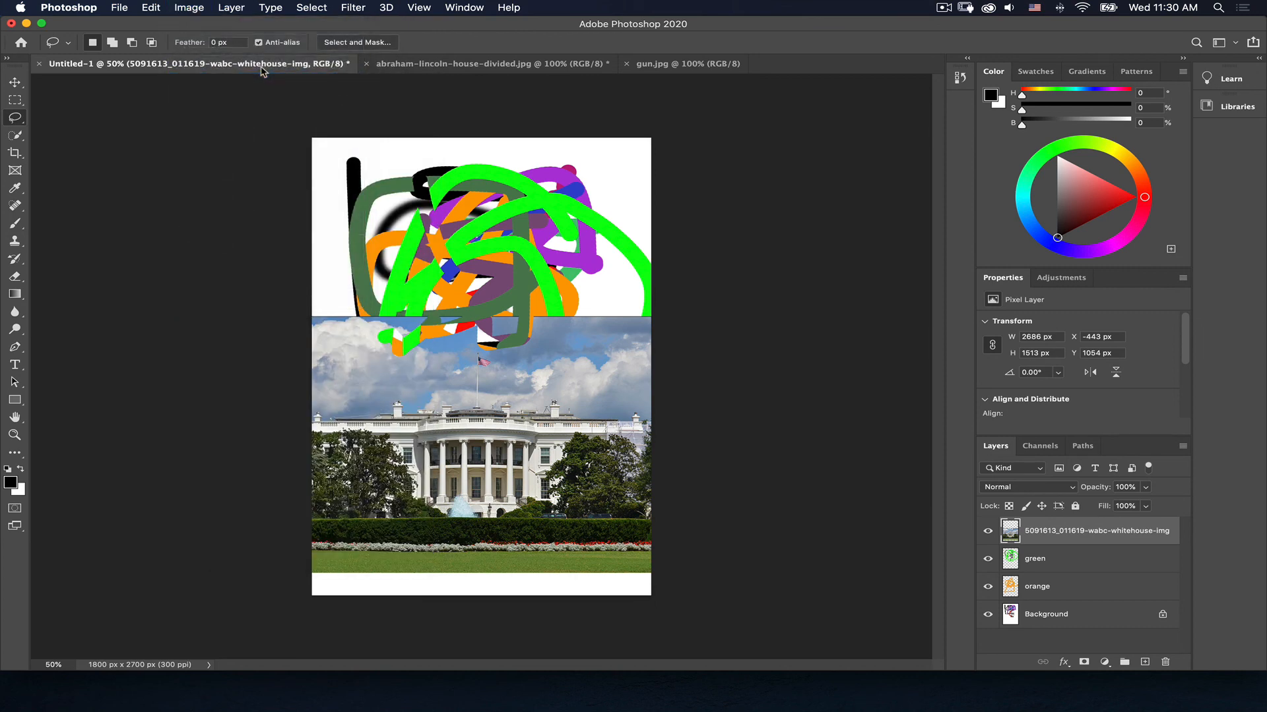
pyautogui.click(200, 8)
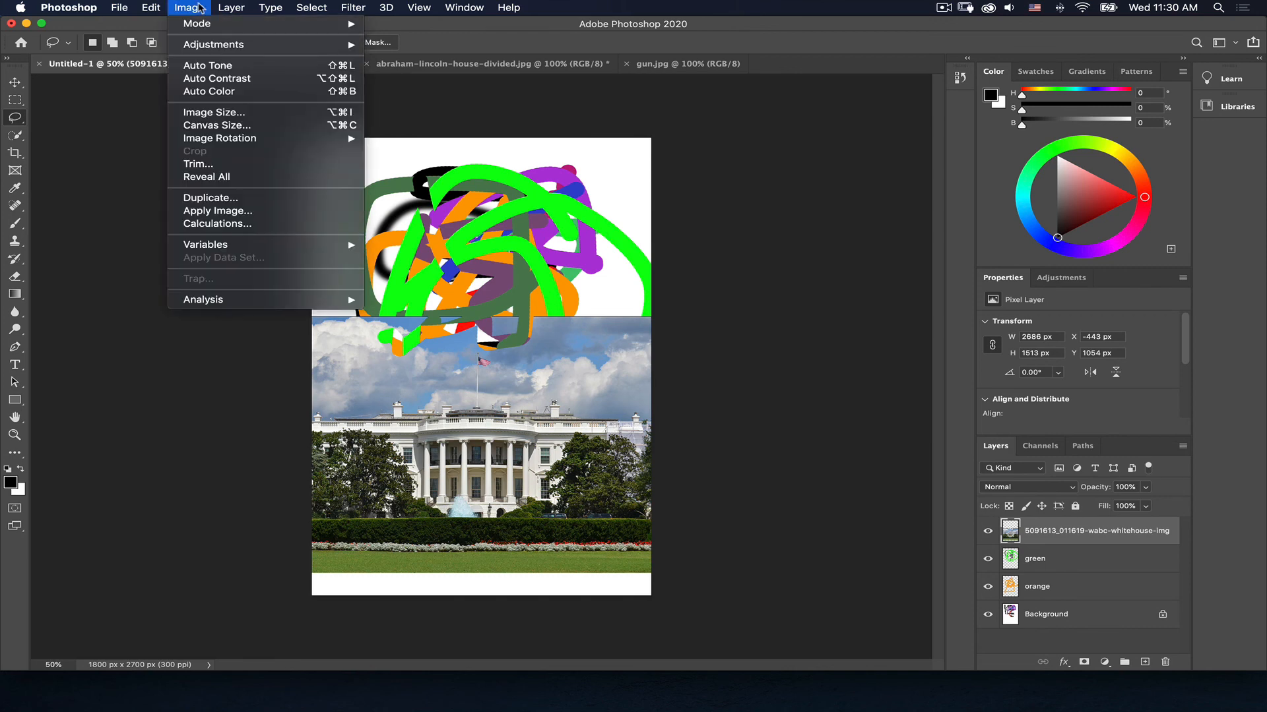
pyautogui.click(157, 28)
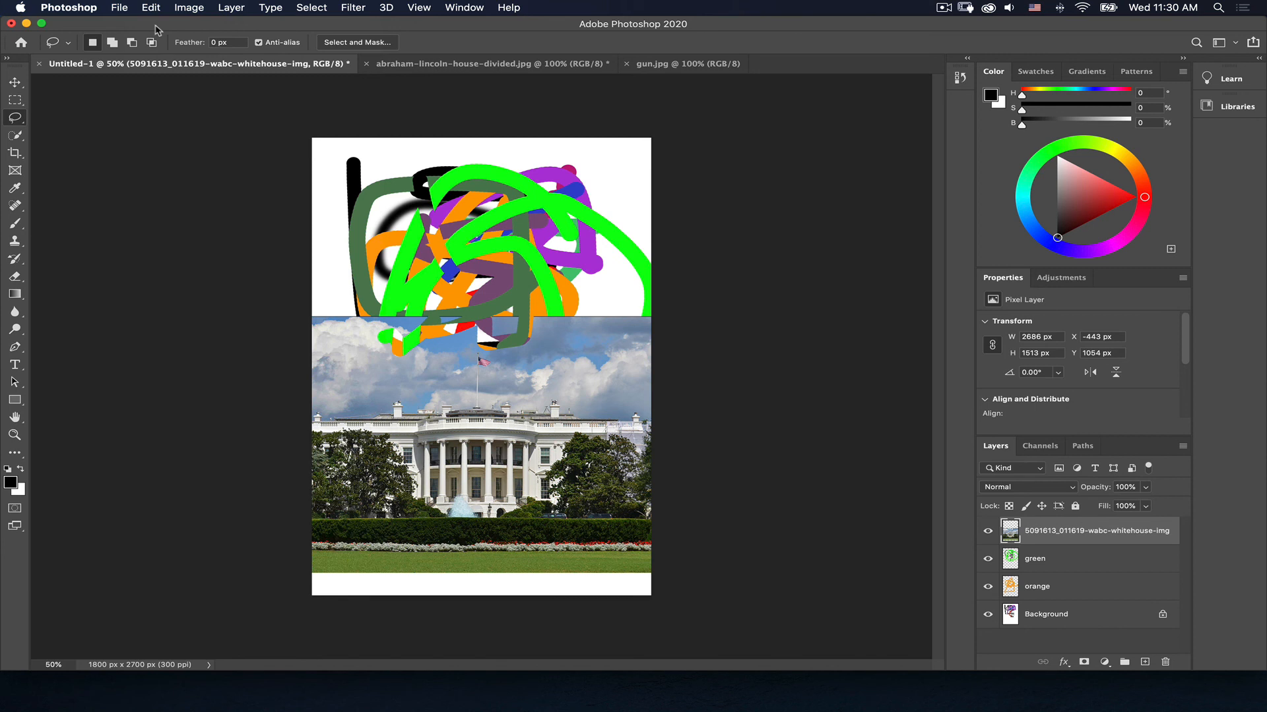
pyautogui.click(153, 8)
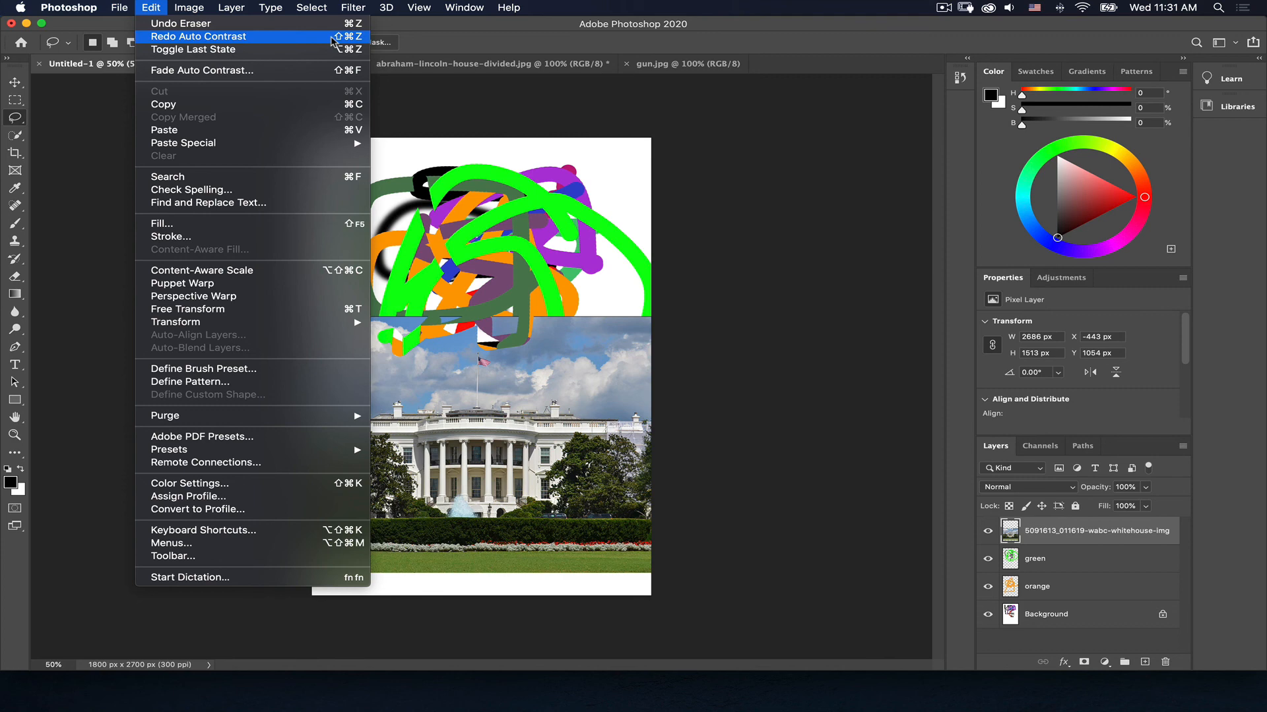
pyautogui.click(320, 8)
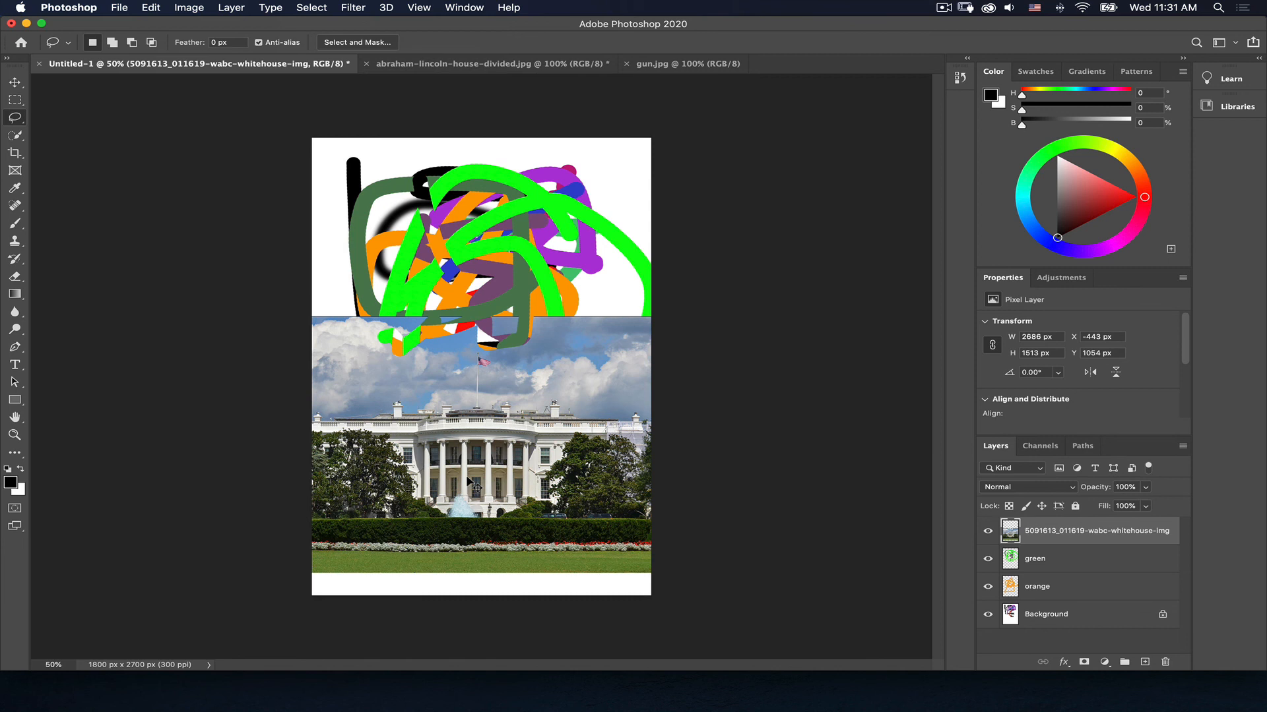
# Paste the copied Lincoln figure into the document and move it down over the White House
pyautogui.press('super+v')
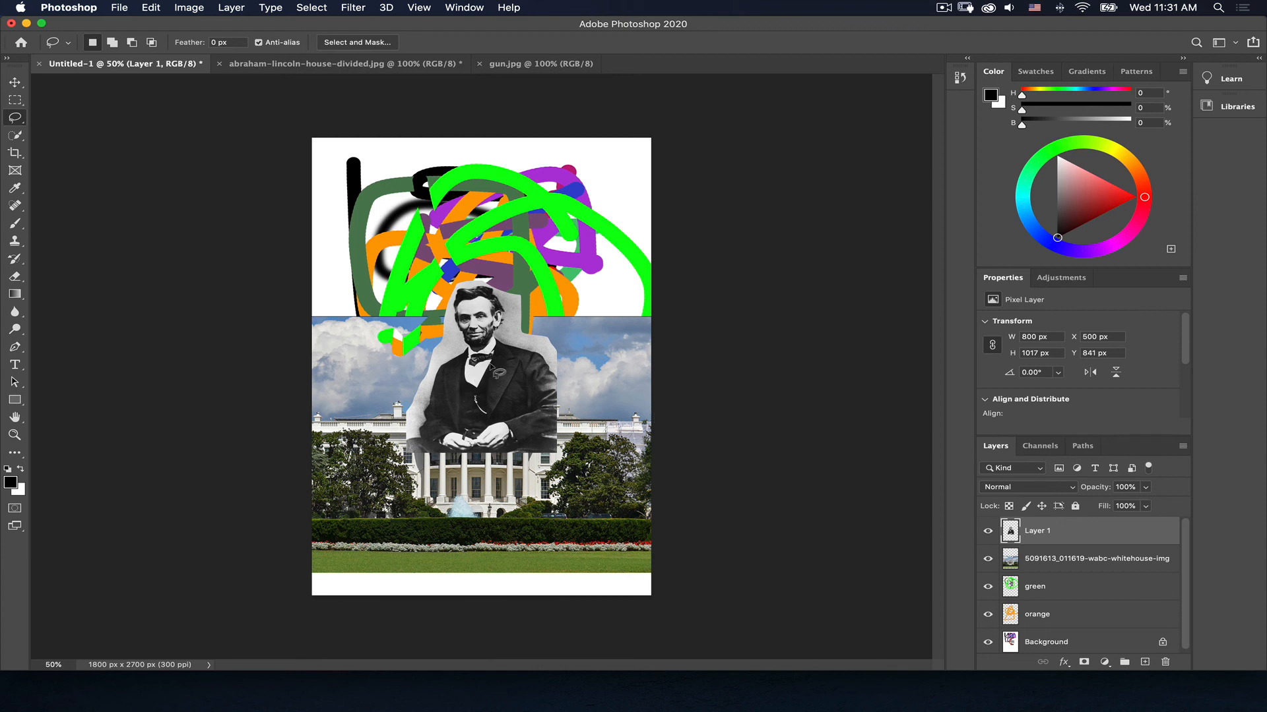
pyautogui.click(15, 82)
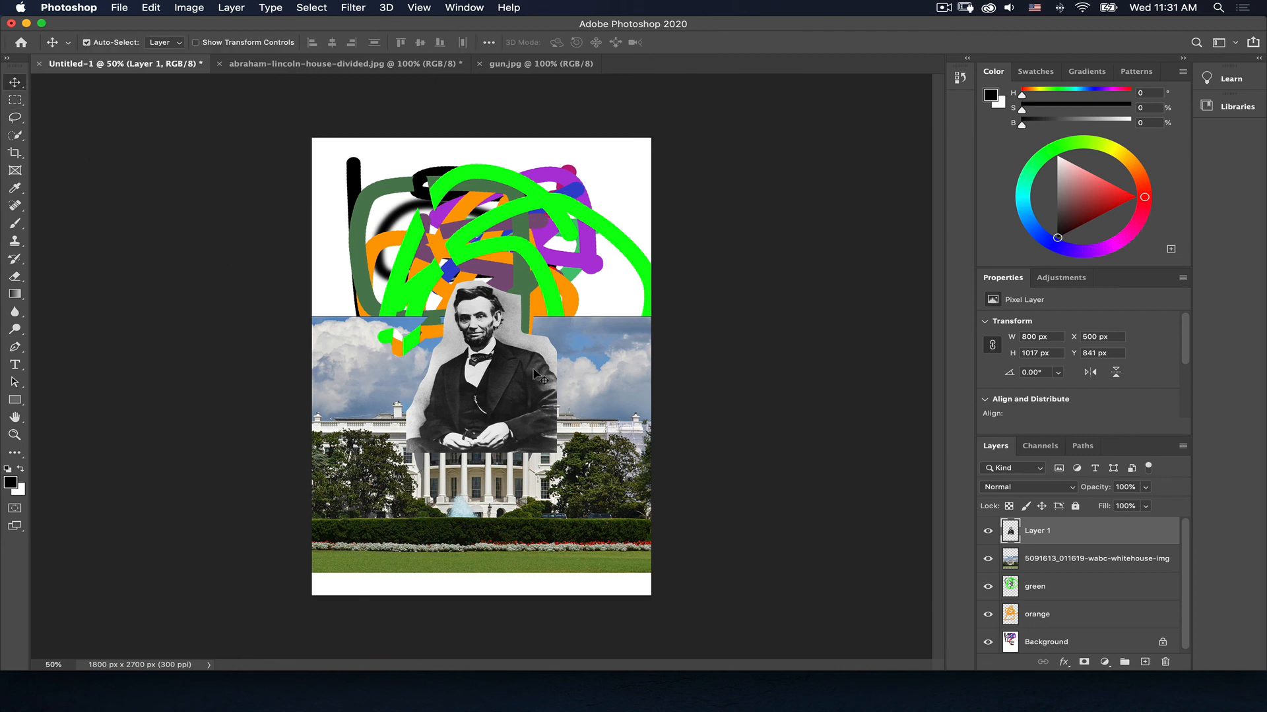
pyautogui.moveTo(476, 332); pyautogui.dragTo(498, 351)
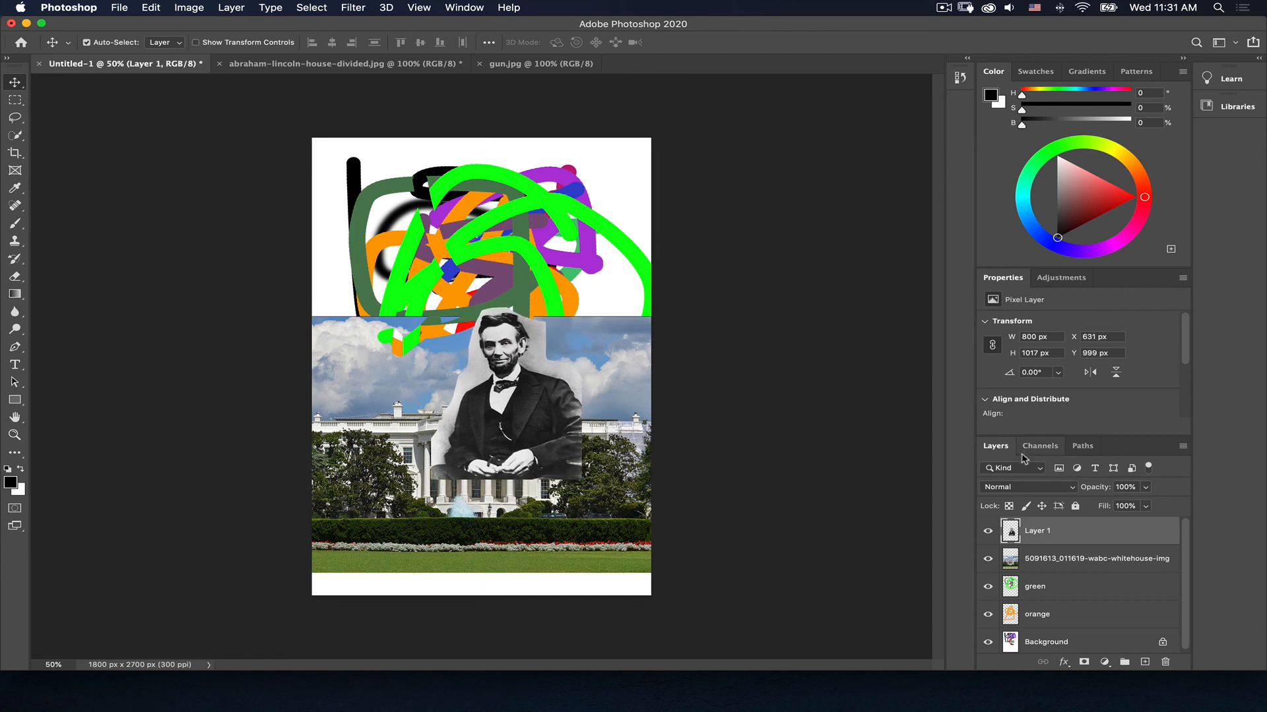
# Rename the pasted figure's layer as abe and move Lincoln down in front of the White House lawn
pyautogui.doubleClick(1040, 531)
pyautogui.write('abe')
pyautogui.press('Return')
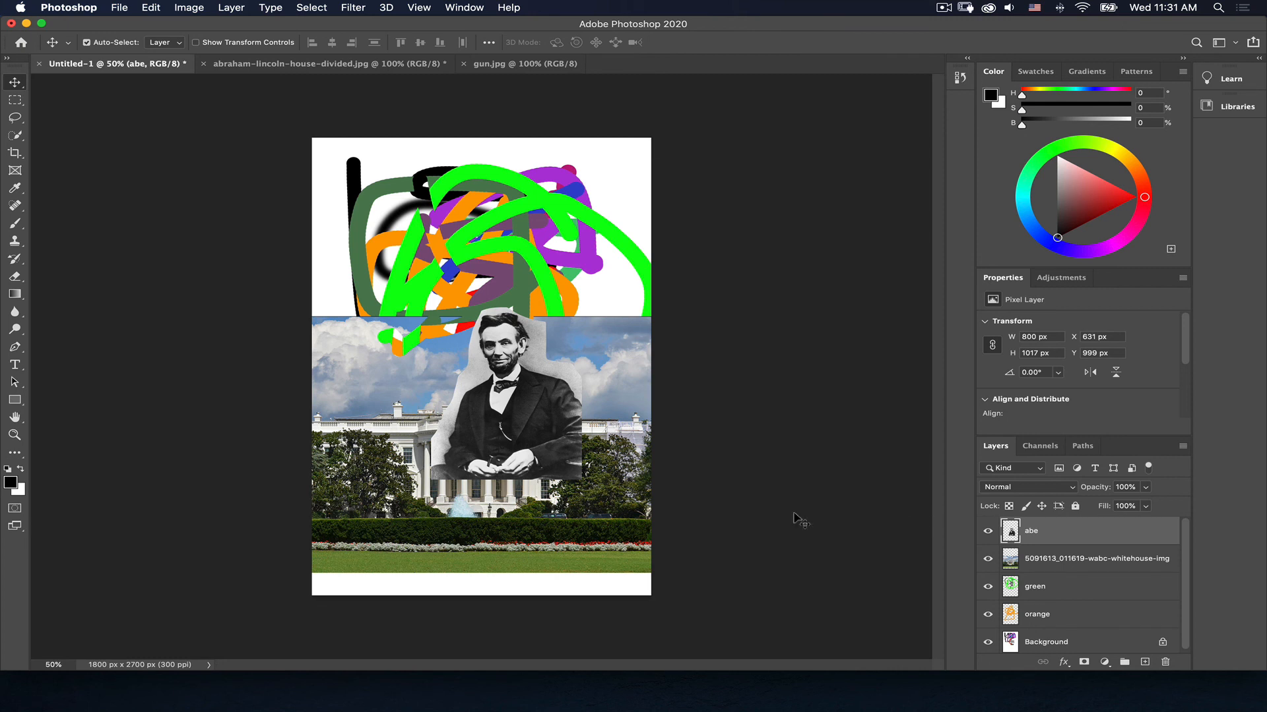
pyautogui.moveTo(496, 417); pyautogui.dragTo(492, 528)
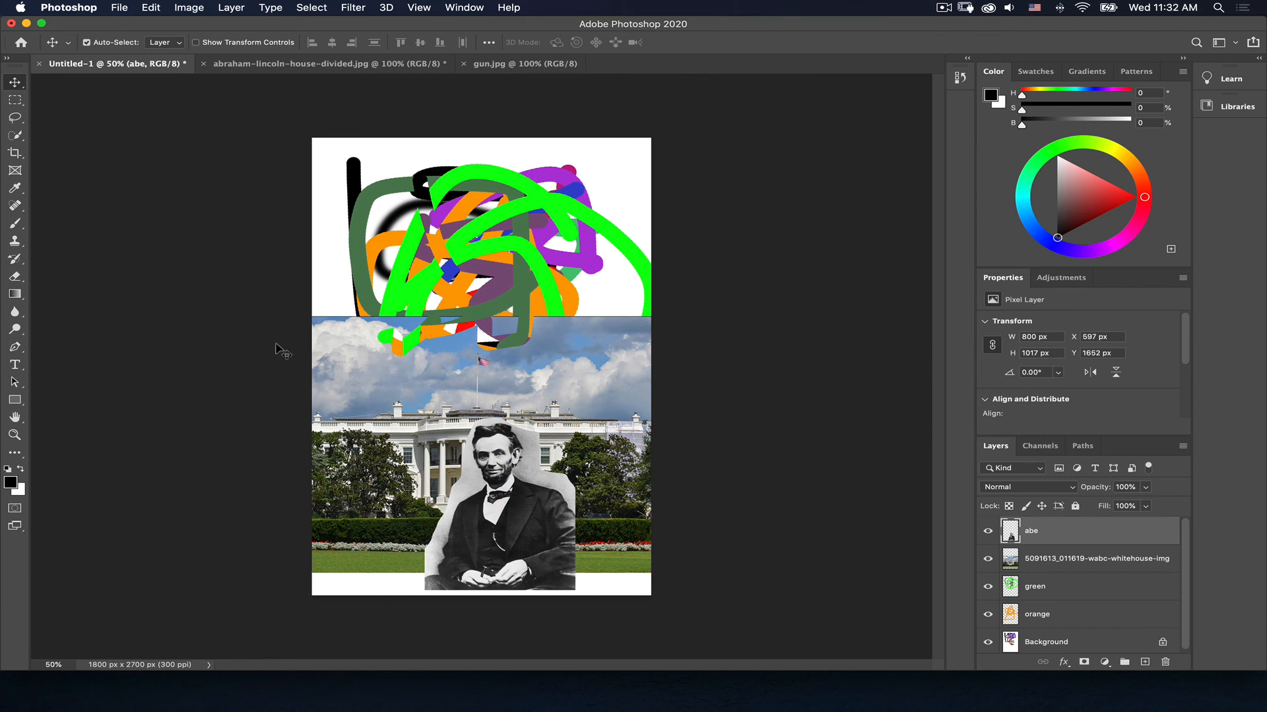
# Zoom in and out on the collage, finishing at about 104% magnification
pyautogui.press('w')
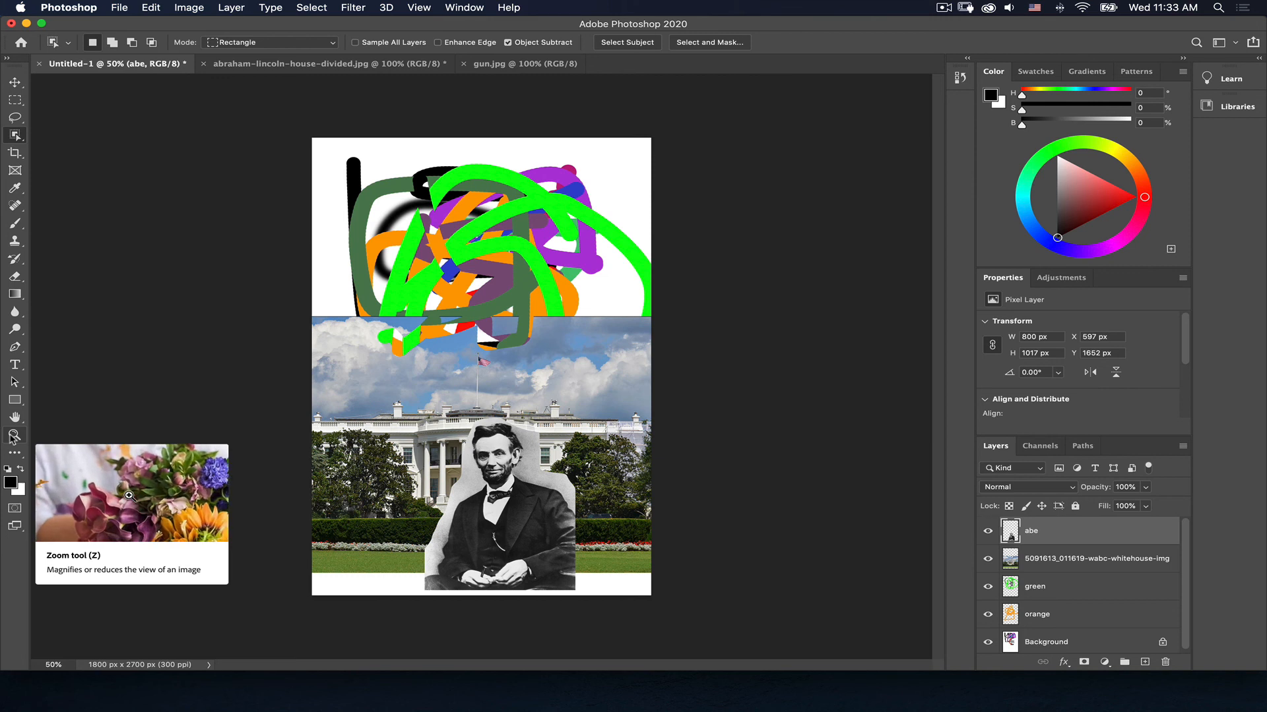
pyautogui.click(426, 7)
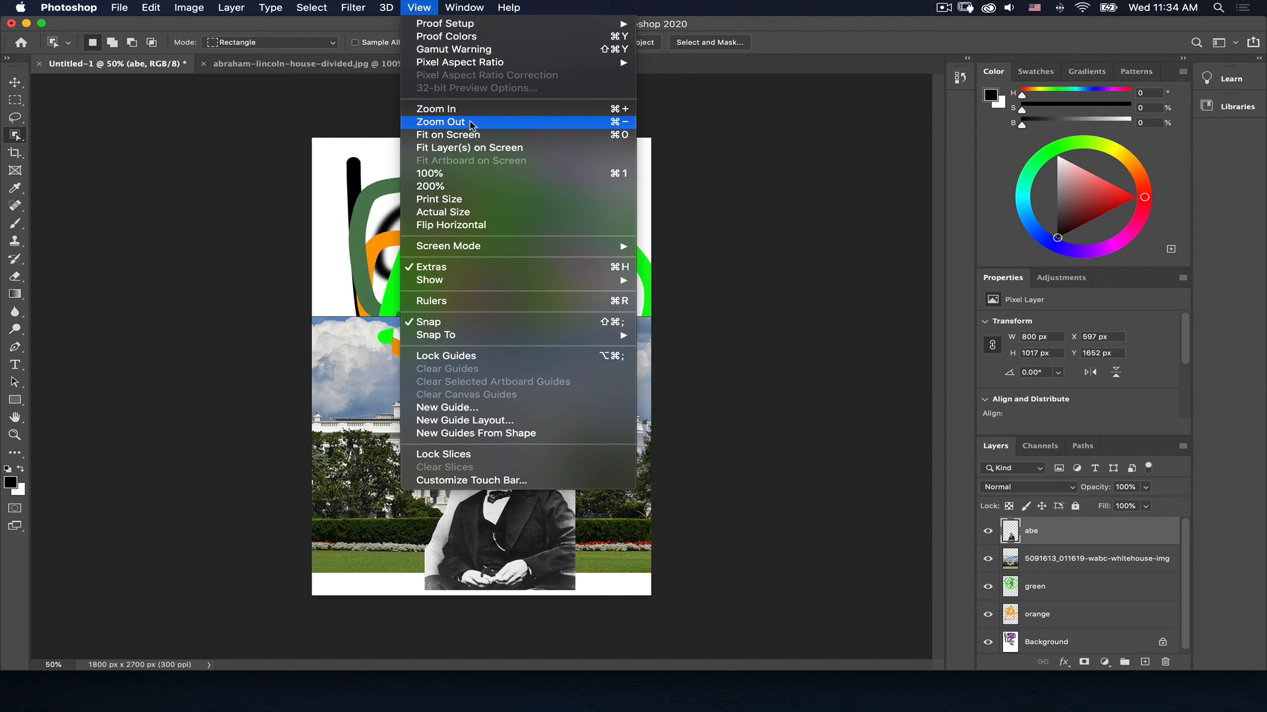
pyautogui.click(367, 164)
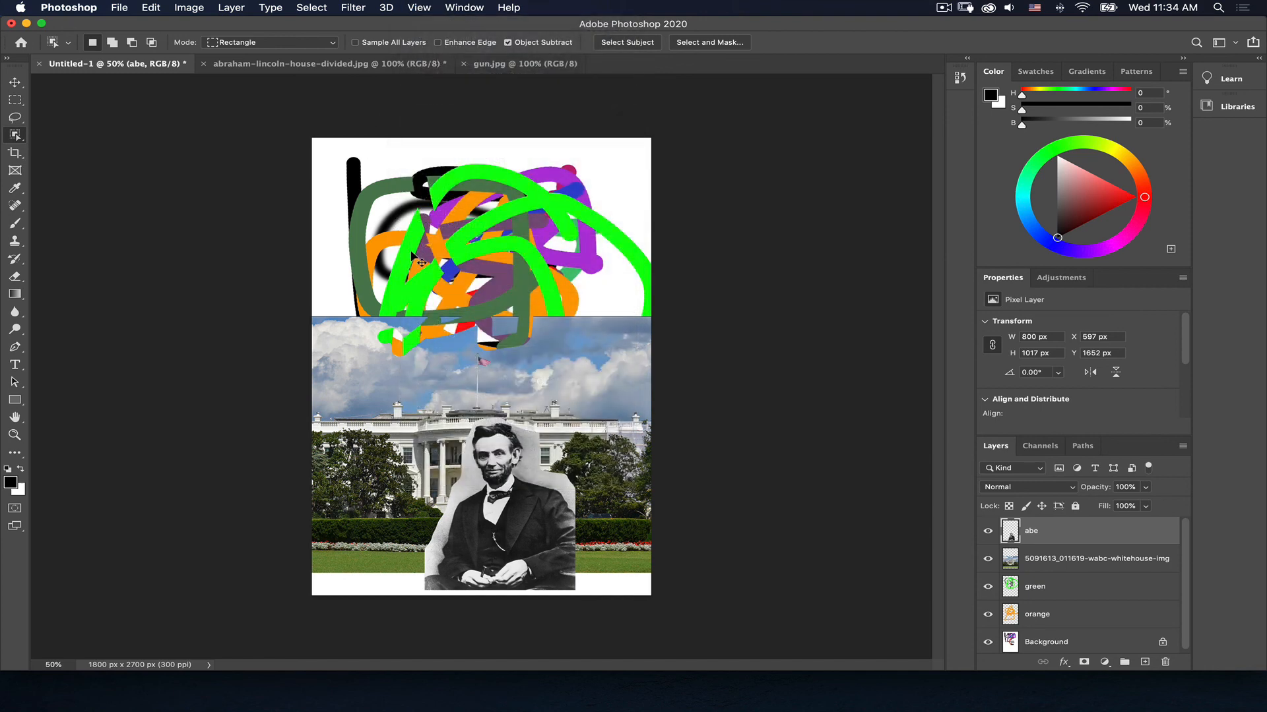
pyautogui.scroll(10, 411, 252)
pyautogui.scroll(-12, 411, 251)
pyautogui.scroll(5, 411, 252)
pyautogui.scroll(-4, 411, 251)
pyautogui.scroll(2, 411, 252)
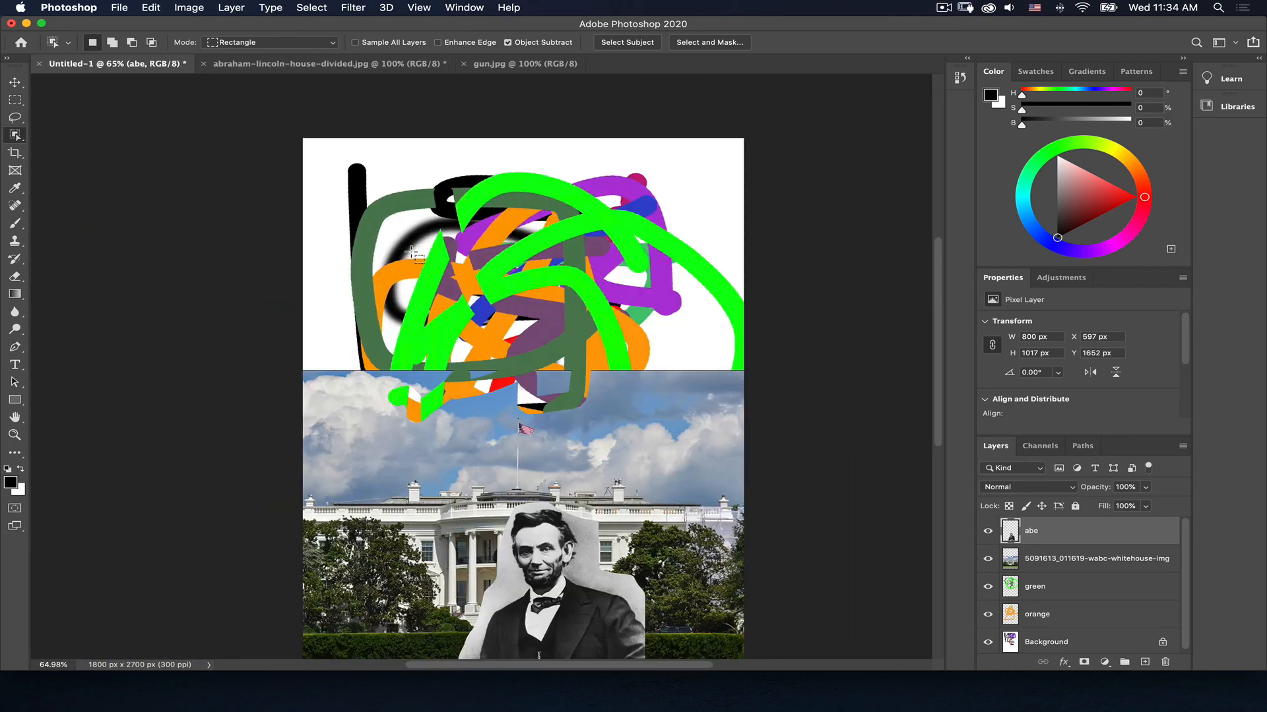
pyautogui.scroll(2, 411, 251)
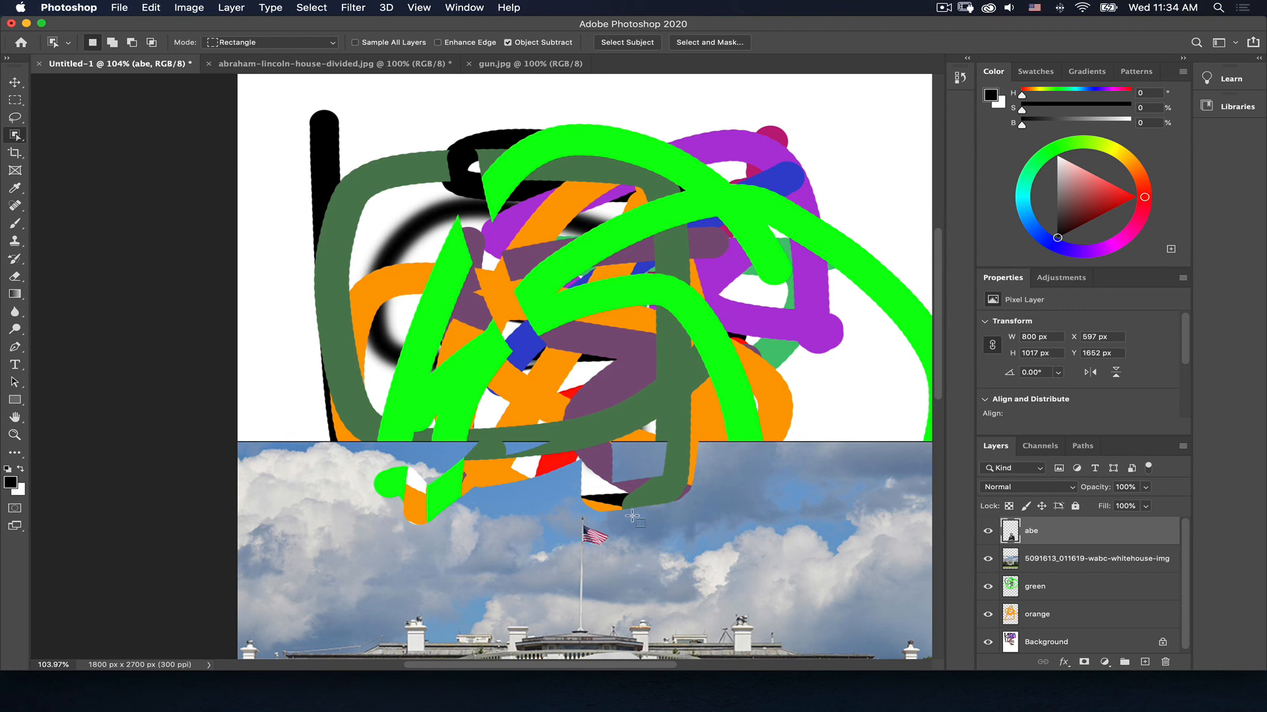
# Pan the enlarged canvas with the Hand tool to view Lincoln's whole figure in front of the White House
pyautogui.click(15, 417)
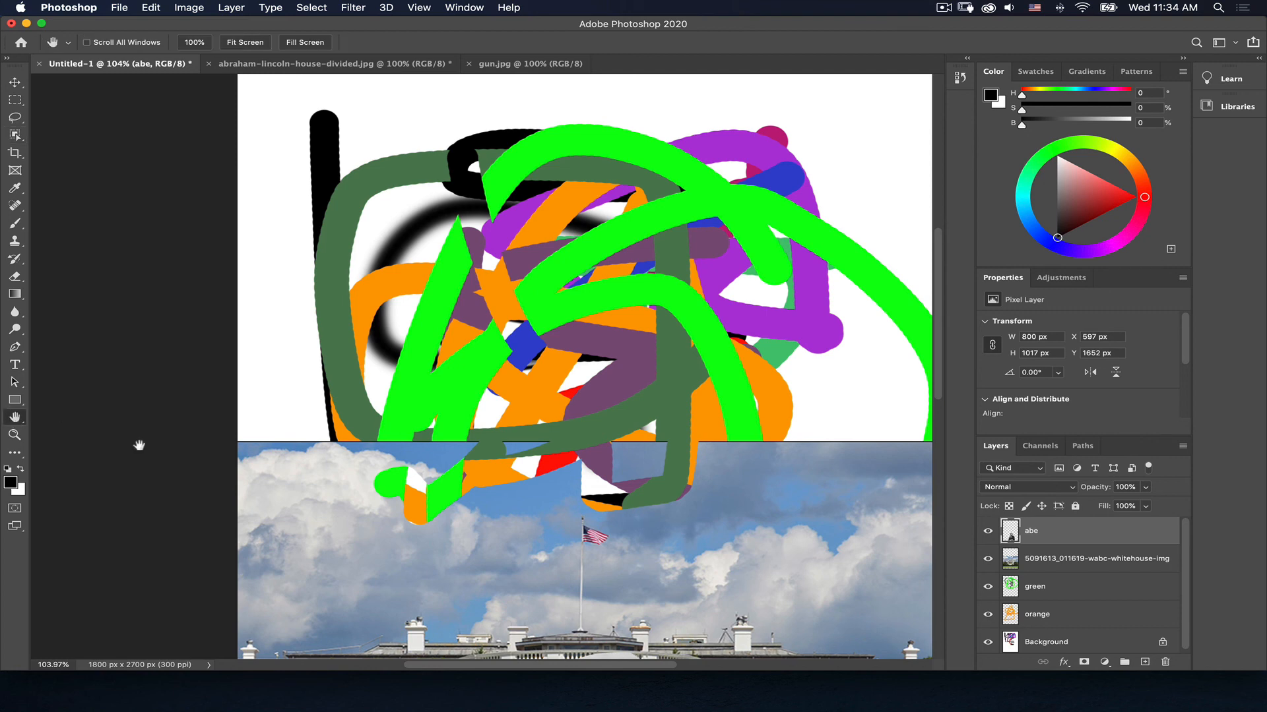
pyautogui.moveTo(540, 535)
pyautogui.mouseDown()
pyautogui.moveTo(365, 351)
pyautogui.moveTo(531, 360)
pyautogui.moveTo(423, 346)
pyautogui.moveTo(477, 530)
pyautogui.mouseUp()
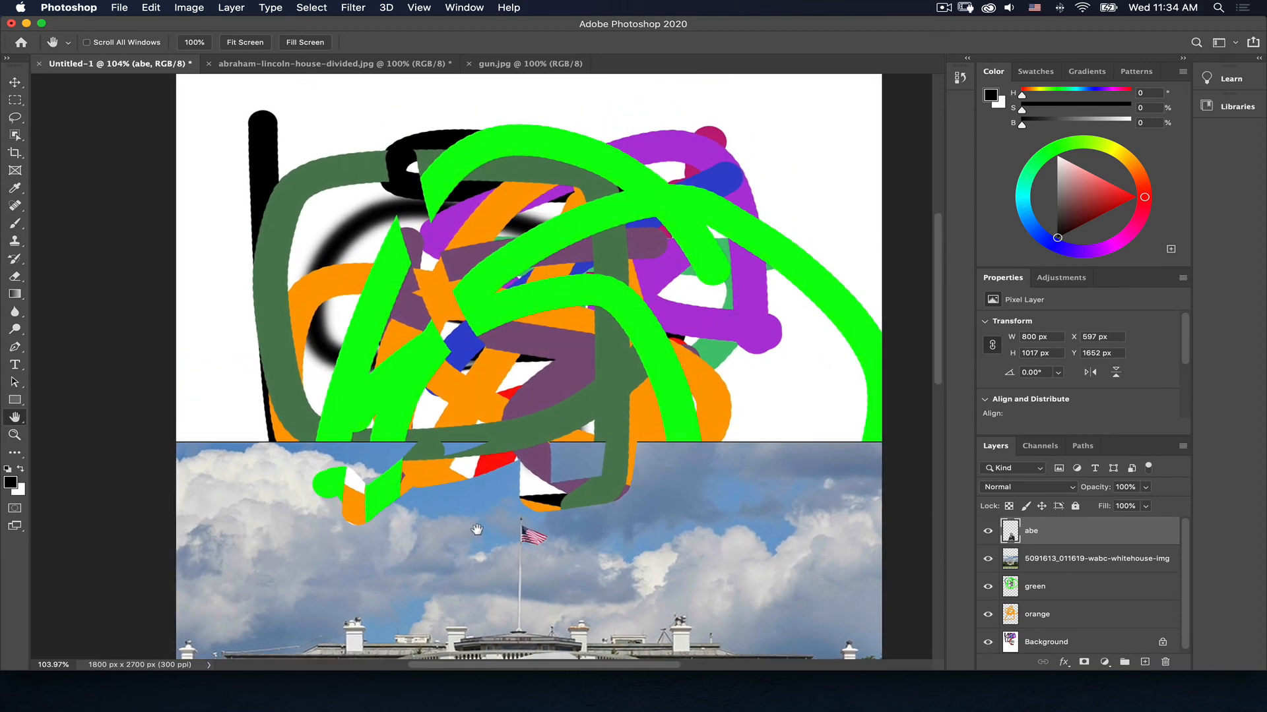
pyautogui.moveTo(477, 529); pyautogui.dragTo(470, 306)
pyautogui.press('m')
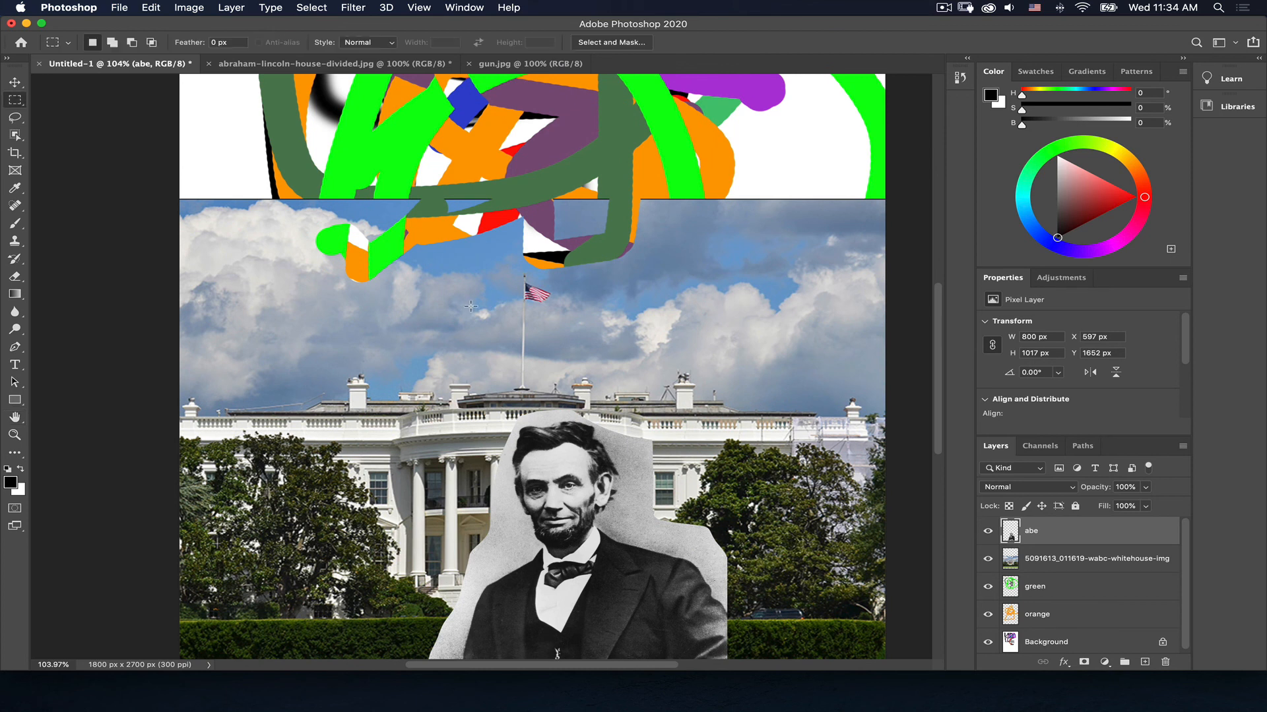
pyautogui.press('v')
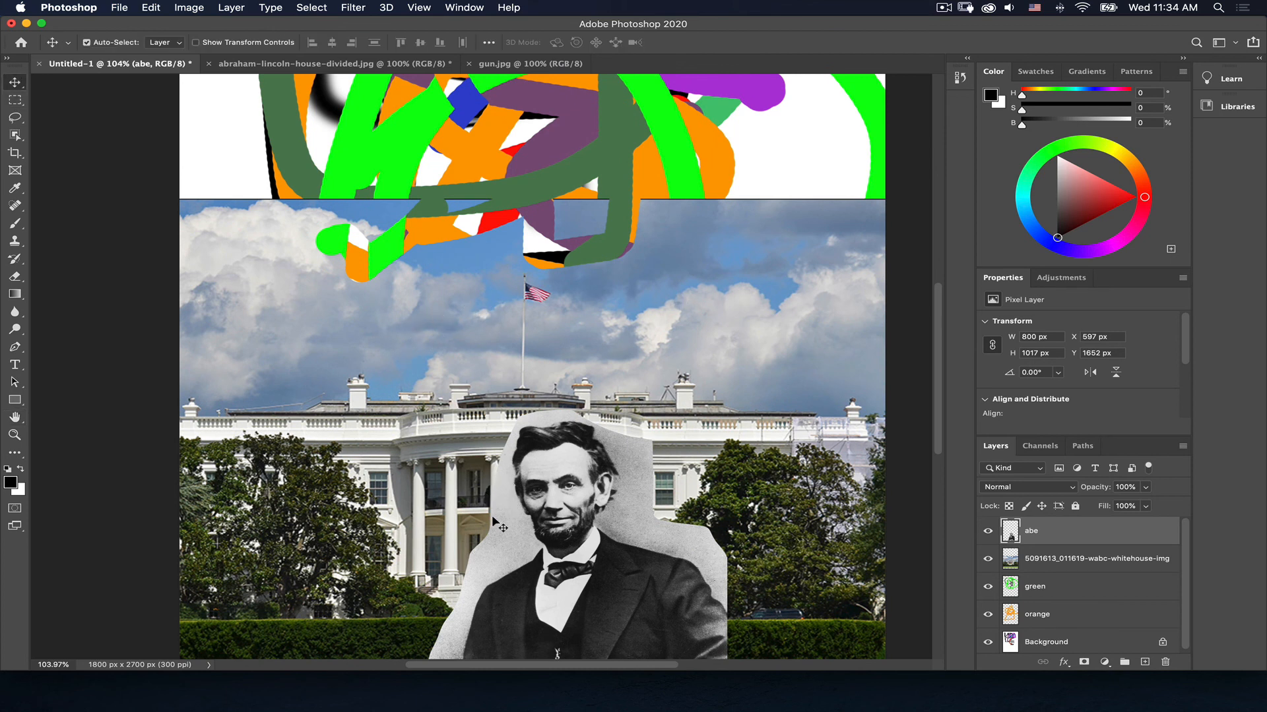
pyautogui.press('space')
pyautogui.moveTo(513, 542); pyautogui.dragTo(472, 396)
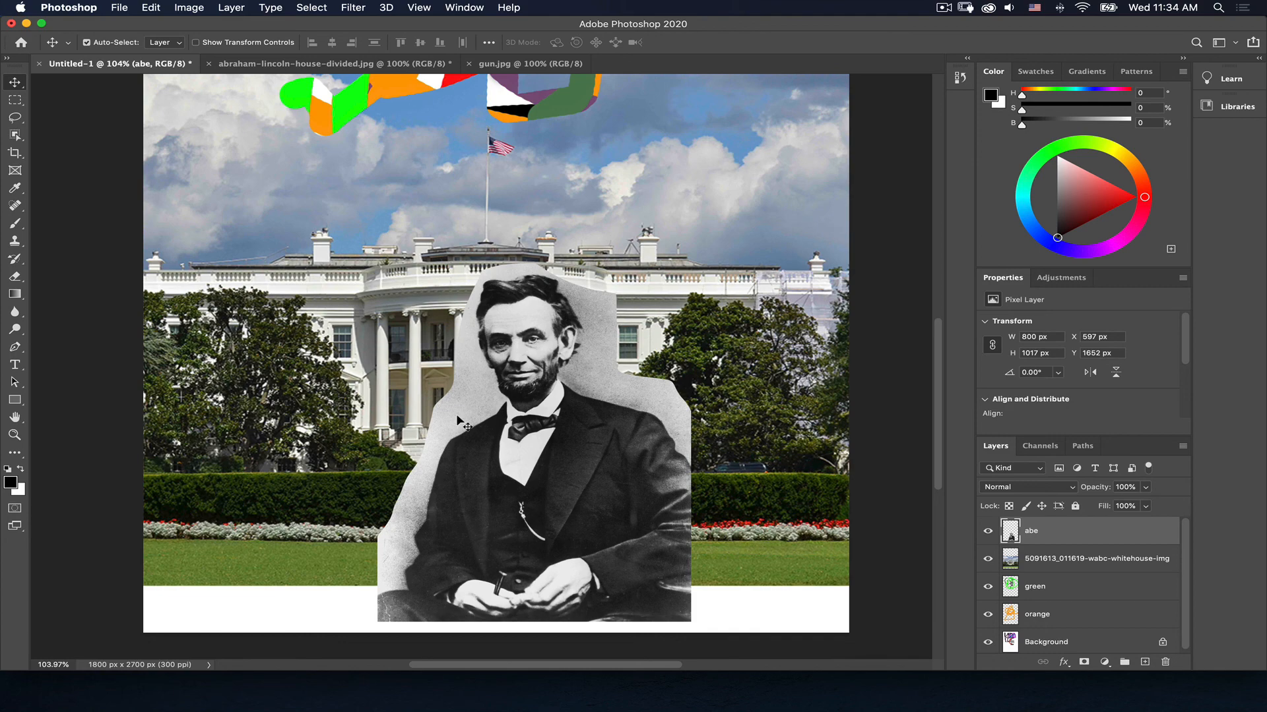
pyautogui.moveTo(472, 347); pyautogui.dragTo(440, 365)
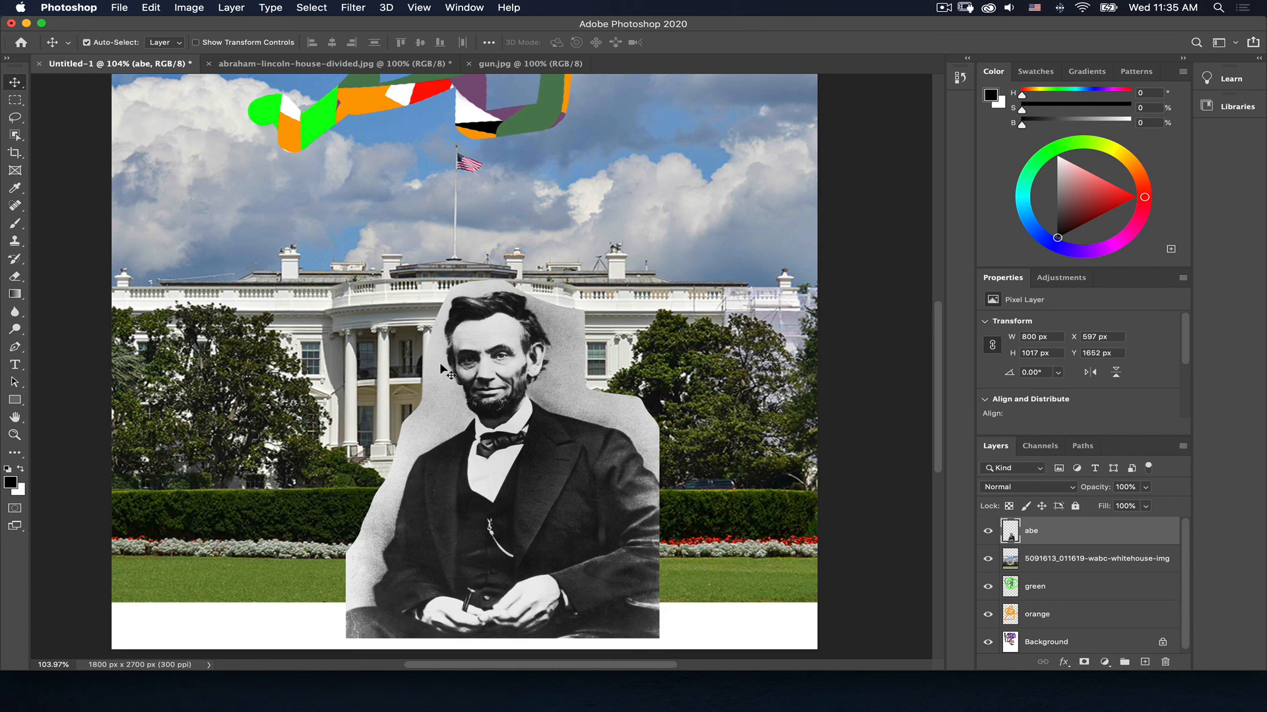
pyautogui.press('w')
pyautogui.scroll(1, 188, 209)
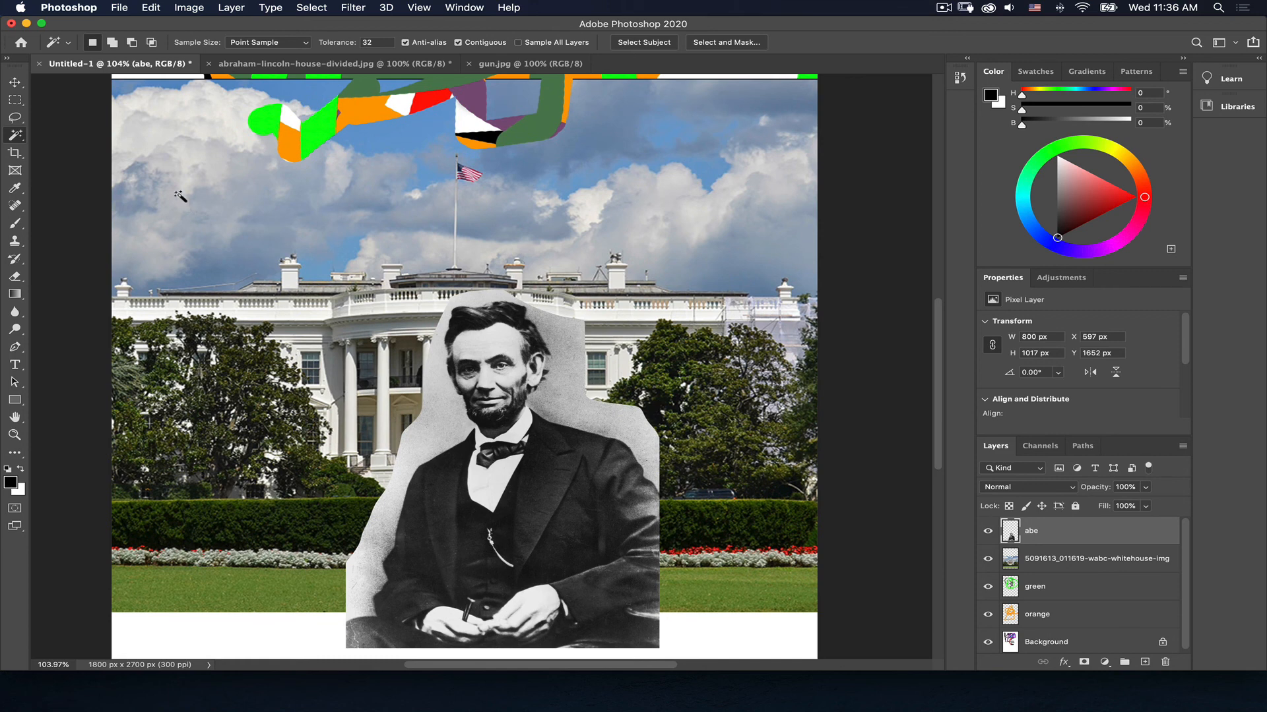
pyautogui.rightClick(8, 138)
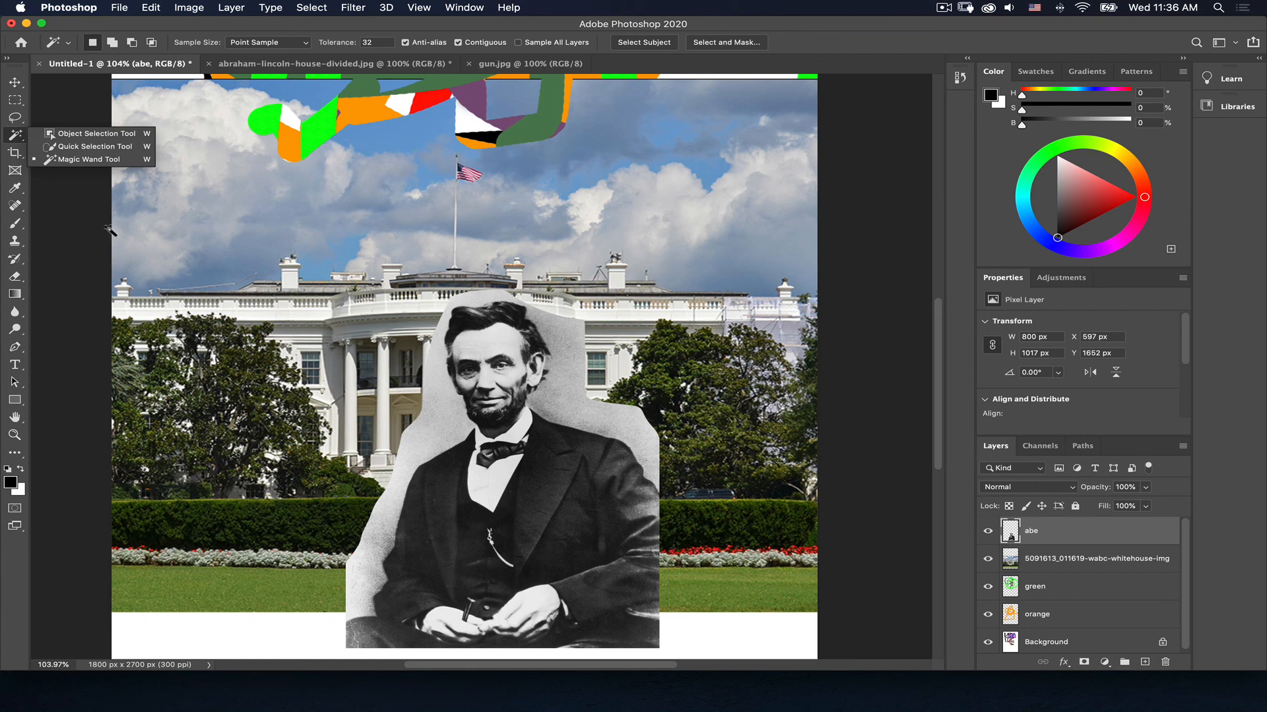
pyautogui.click(12, 139)
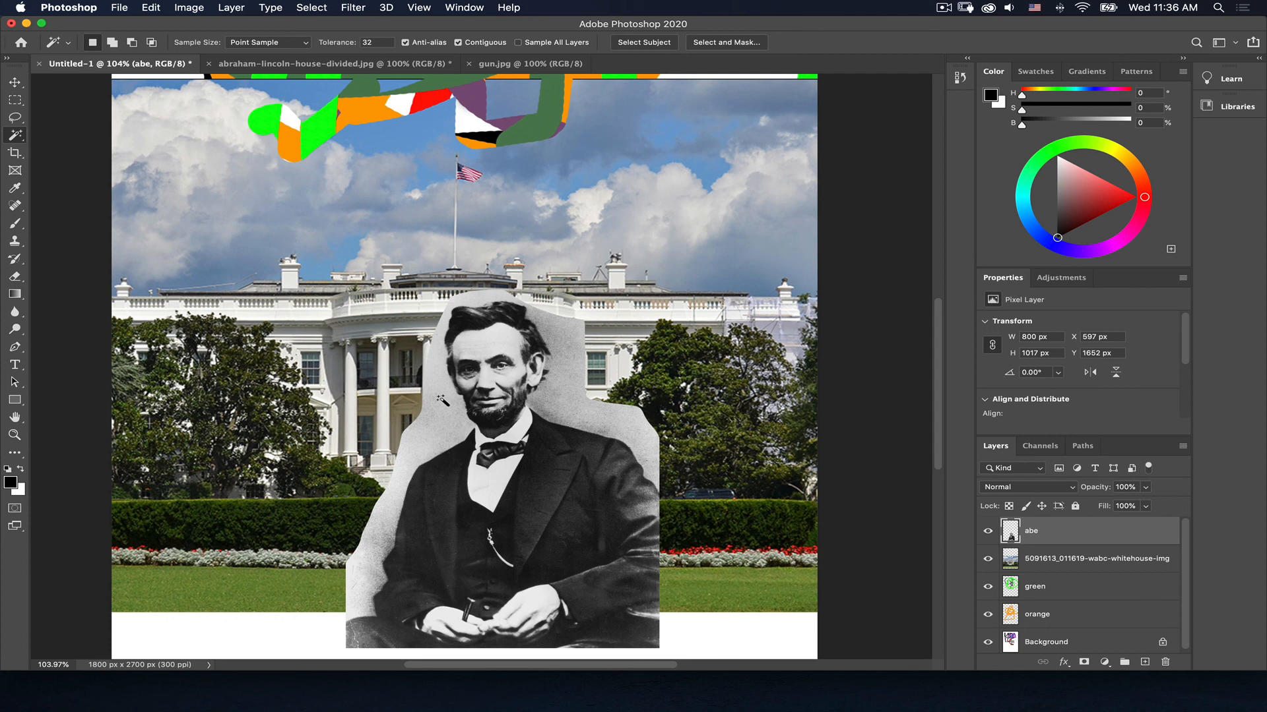
# Choose the Eraser, magnify Lincoln's face to 1200% and reduce the eraser size to 7 px
pyautogui.click(14, 277)
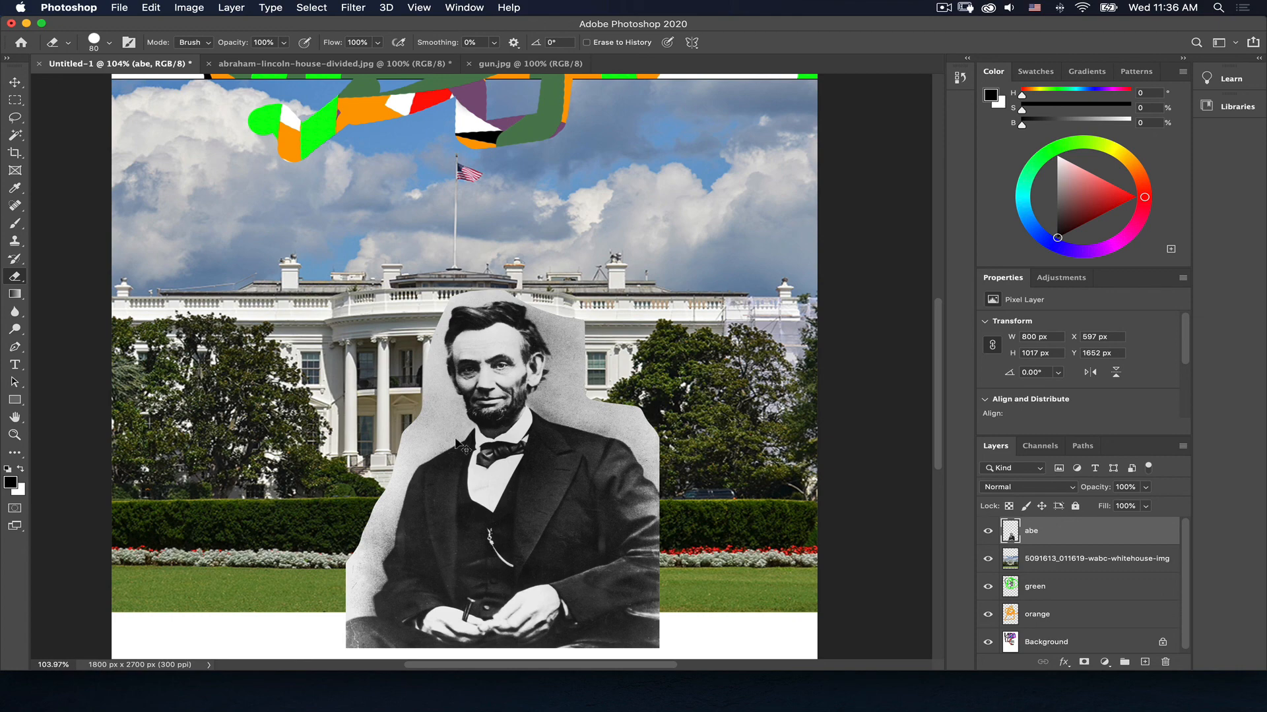
pyautogui.press('super+equal')
pyautogui.press('super+equal')
pyautogui.press('super+equal')
pyautogui.press('super+equal')
pyautogui.press('super+equal')
pyautogui.press('super+equal')
pyautogui.press('super+equal')
pyautogui.press('super+equal')
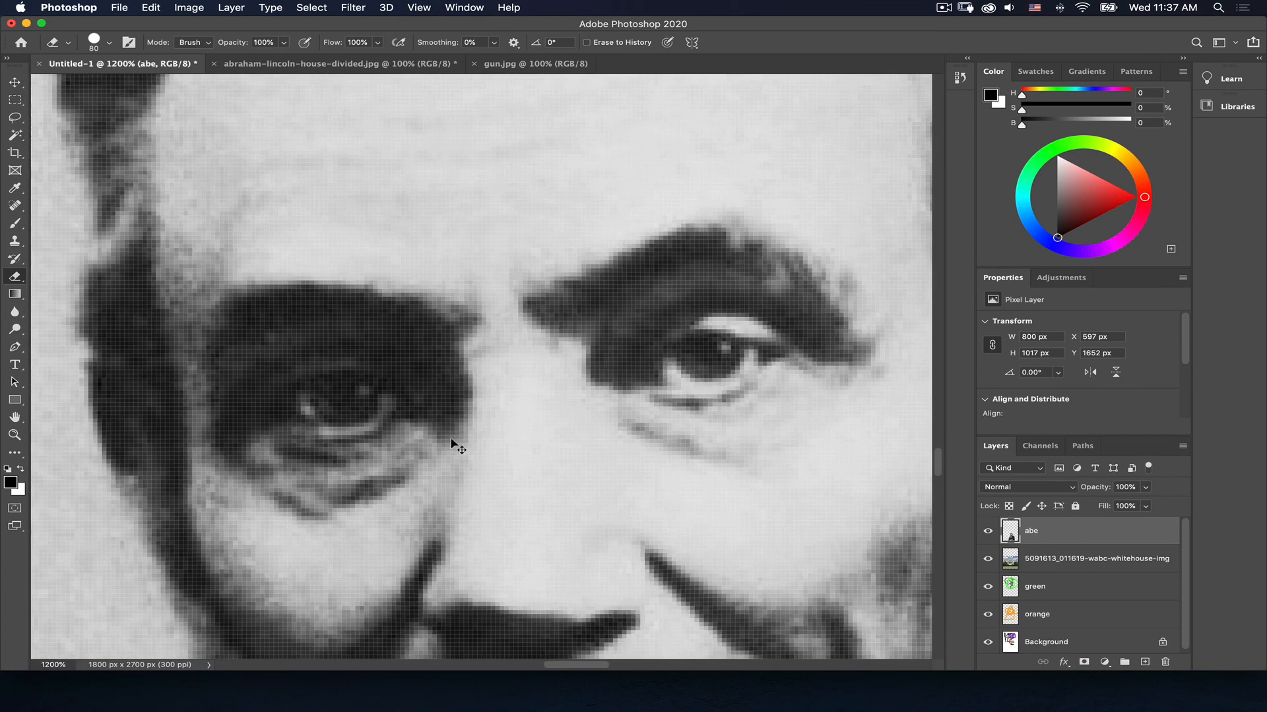
pyautogui.press('[')
pyautogui.press('[')
pyautogui.press('[')
pyautogui.press('[')
pyautogui.press('[')
pyautogui.press('[')
pyautogui.press('[')
pyautogui.press('[')
pyautogui.press('[')
pyautogui.press('[')
# Erase a short diagonal stroke beside Lincoln's sideburn and hide every layer except abe
pyautogui.click(97, 482)
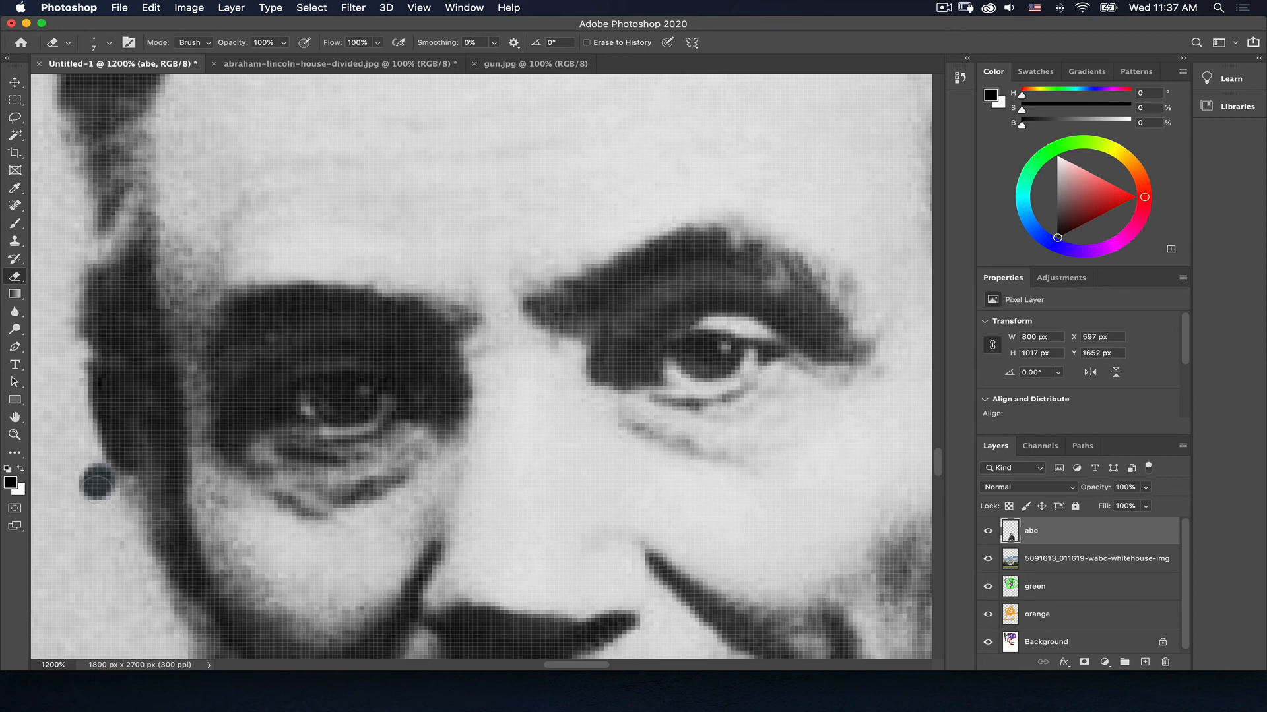
pyautogui.moveTo(97, 482); pyautogui.dragTo(141, 592)
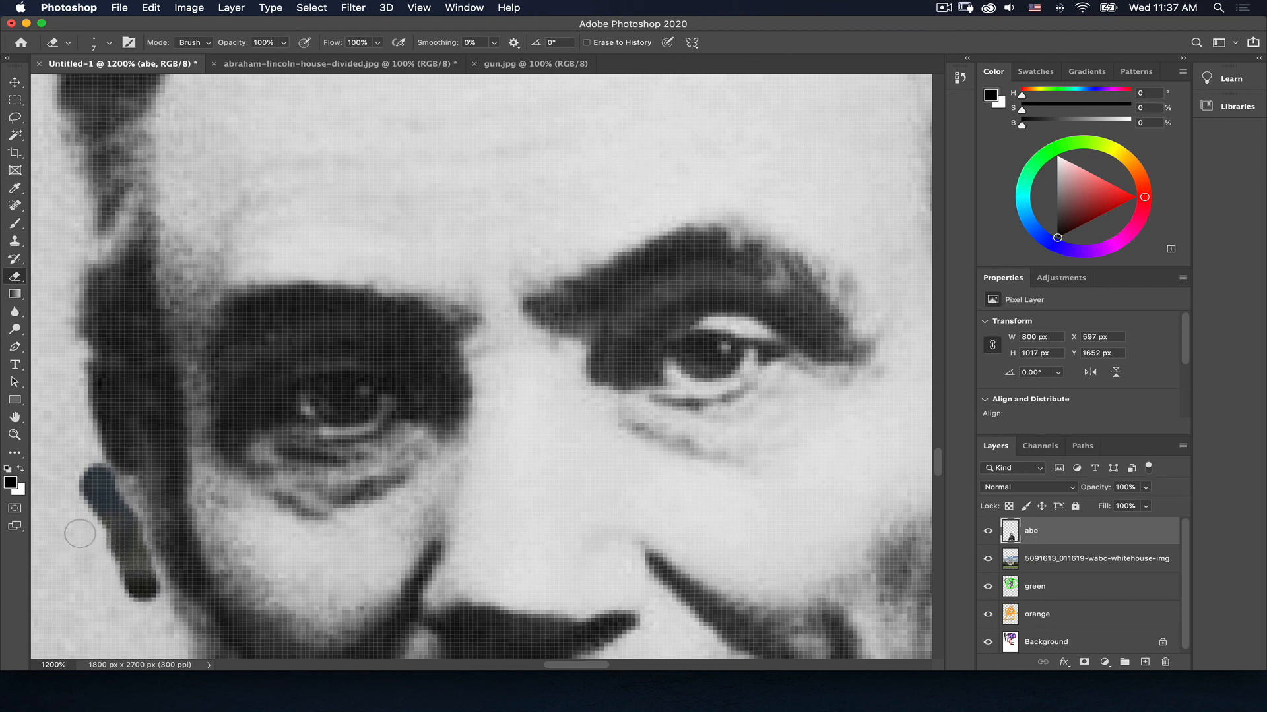
pyautogui.moveTo(988, 559); pyautogui.dragTo(988, 642)
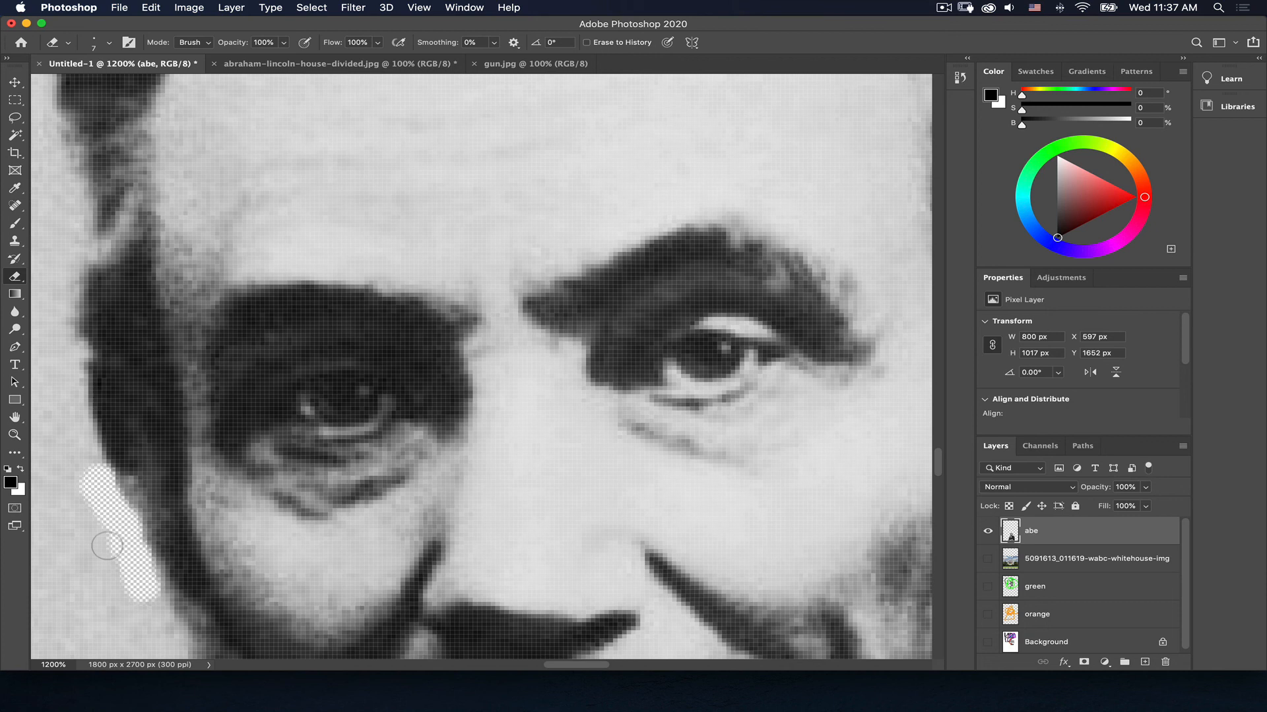
# Undo the hiding of the other layers and the eraser marks beside Lincoln's face
pyautogui.press('super+z')
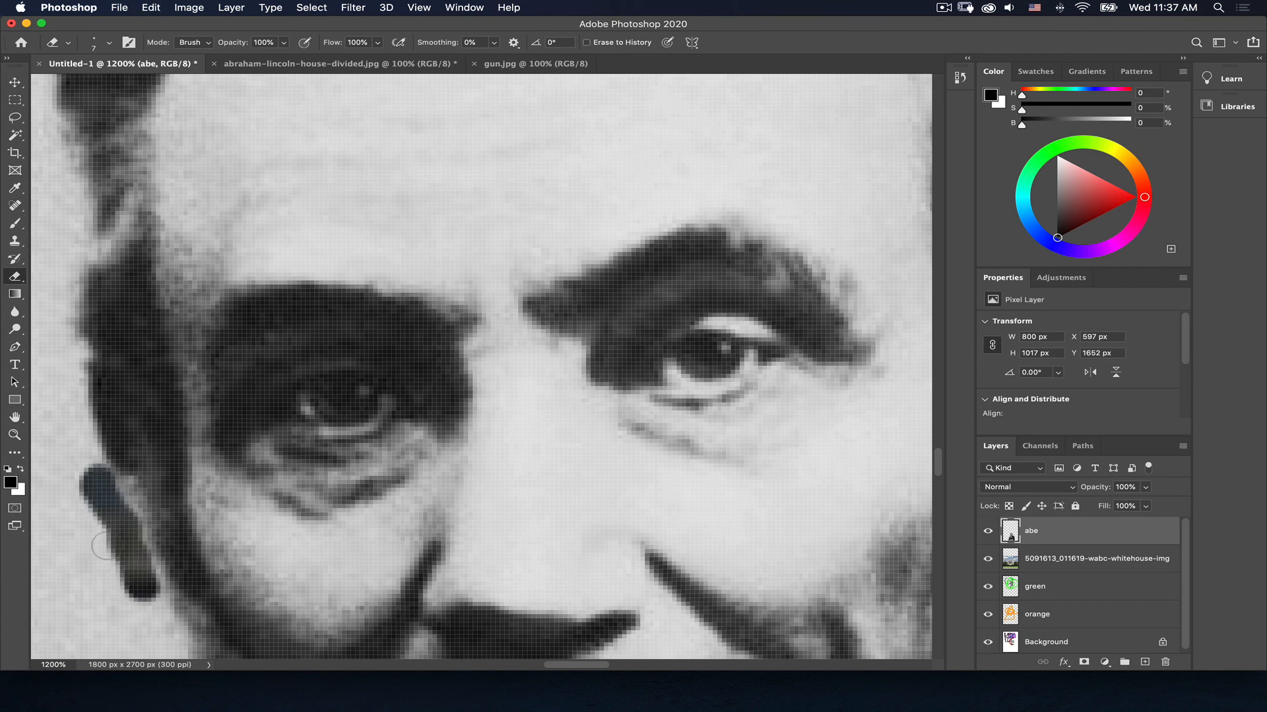
pyautogui.press('super+z')
pyautogui.press('super+z')
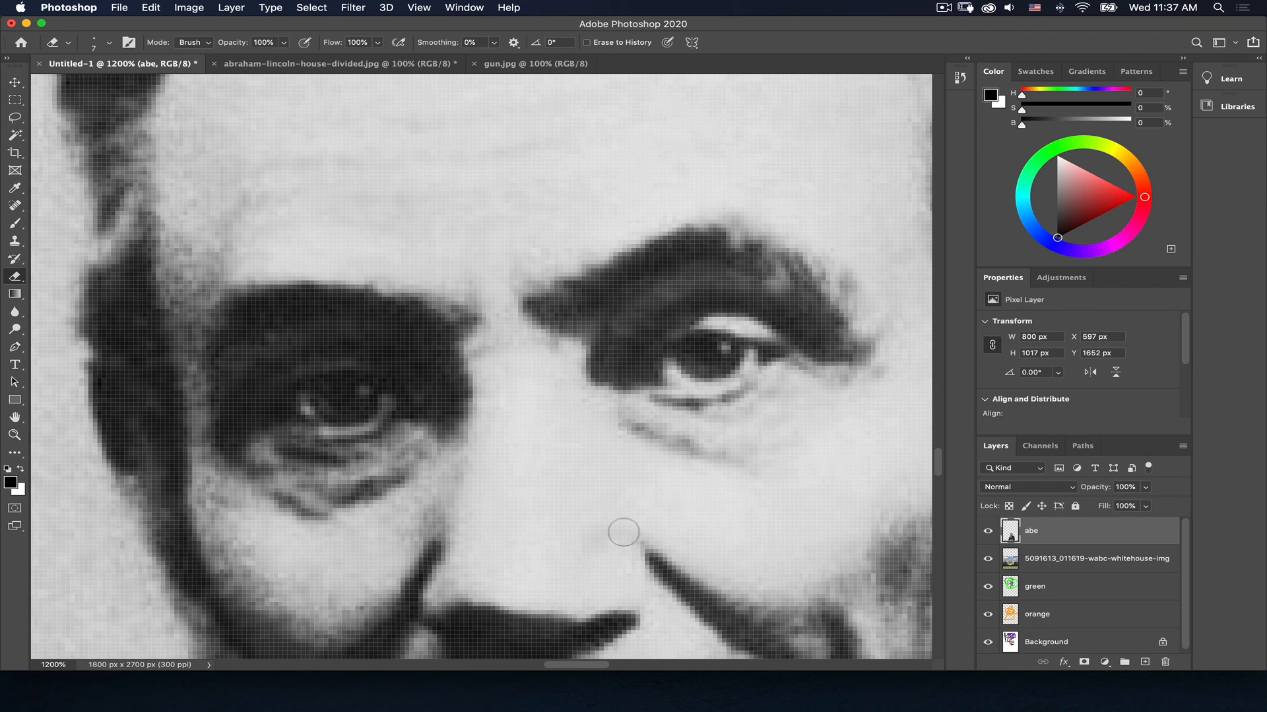
# Fill a new layer between abe and the White House layer with bright green (hue 114, saturation and brightness 100) and reselect abe
pyautogui.click(1059, 558)
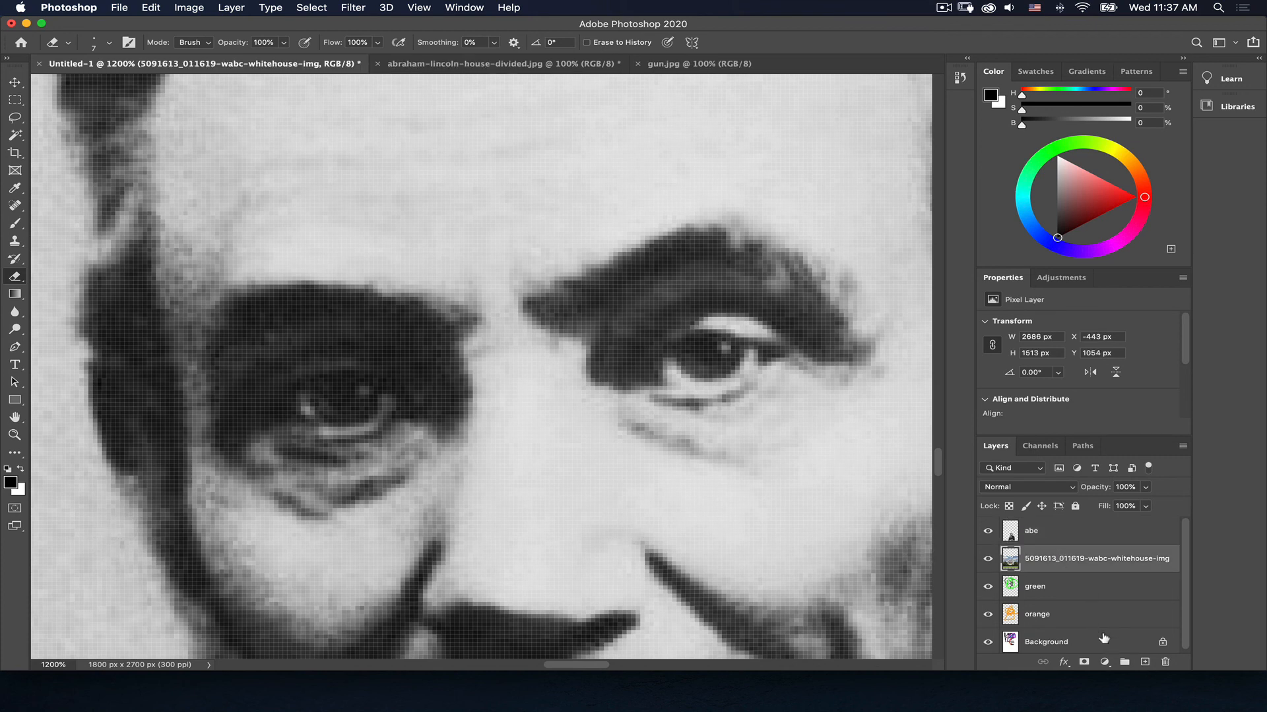
pyautogui.click(1145, 662)
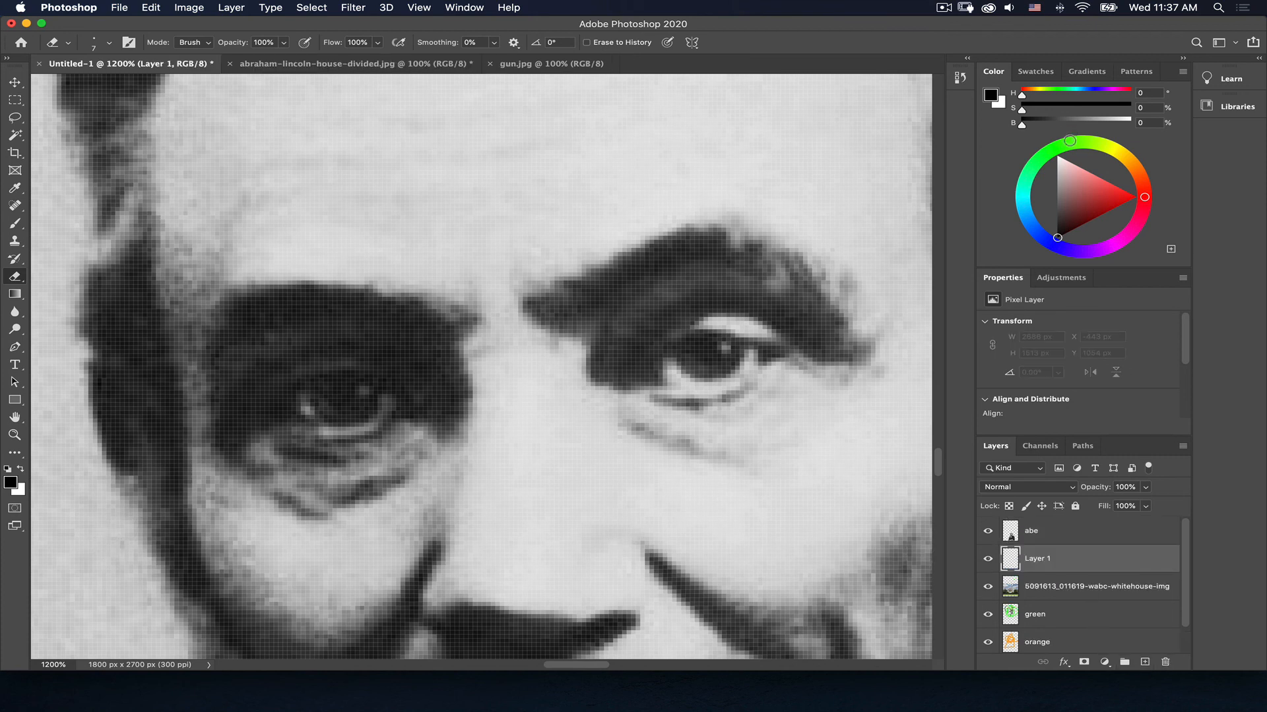
pyautogui.click(1059, 147)
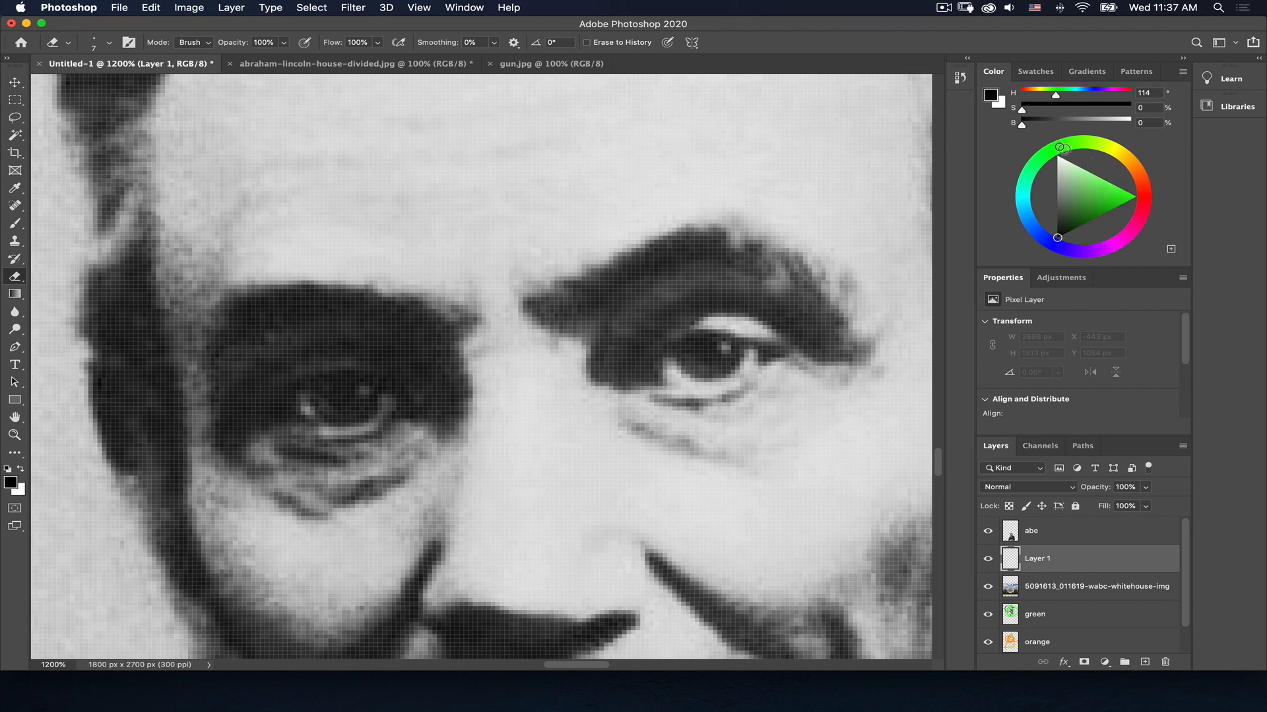
pyautogui.click(1133, 197)
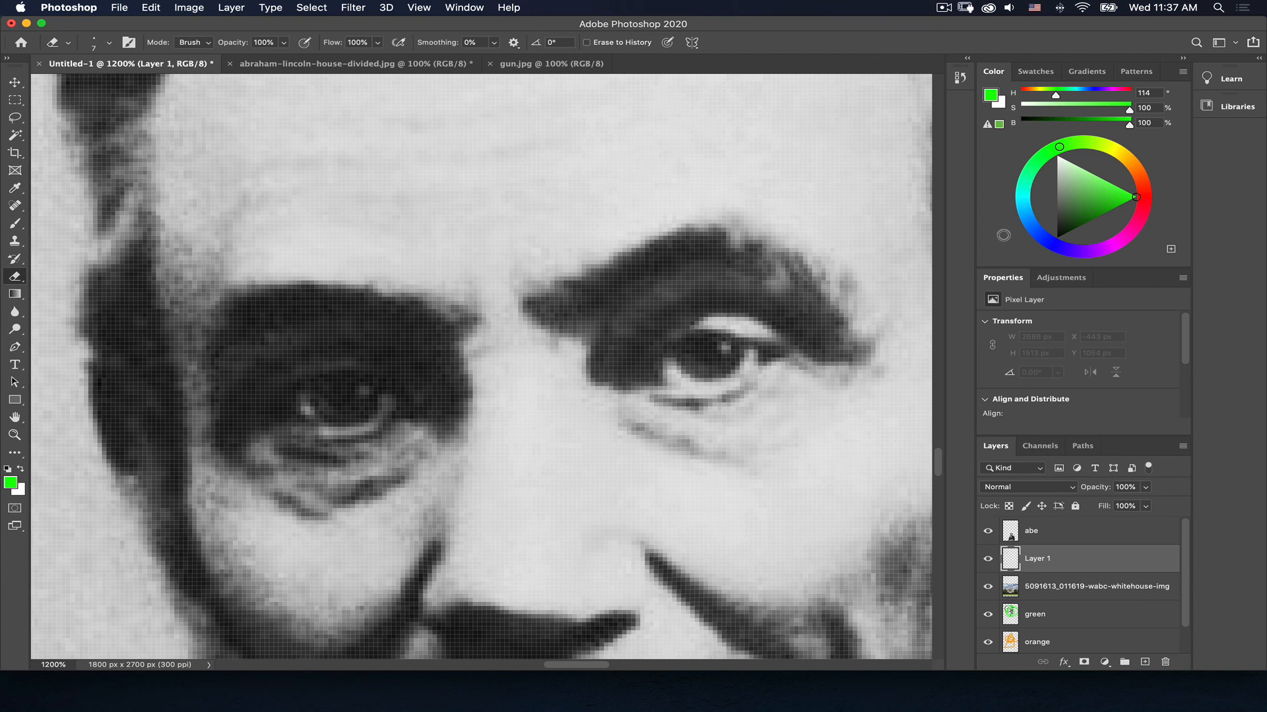
pyautogui.hotkey('alt', 'BackSpace')
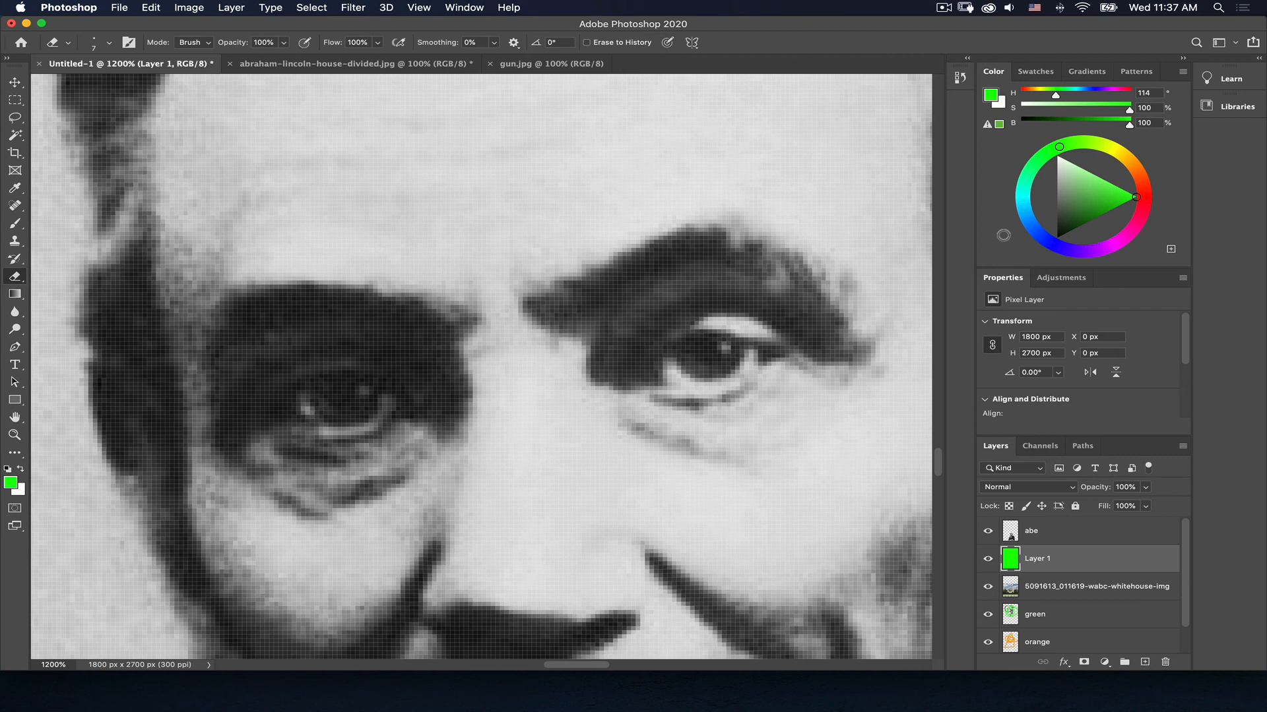
pyautogui.press('super+BackSpace')
pyautogui.hotkey('alt', 'BackSpace')
pyautogui.click(1081, 535)
# Erase a short vertical stroke in the grey background beside Lincoln's sideburn and undo it
pyautogui.moveTo(95, 522); pyautogui.dragTo(95, 585)
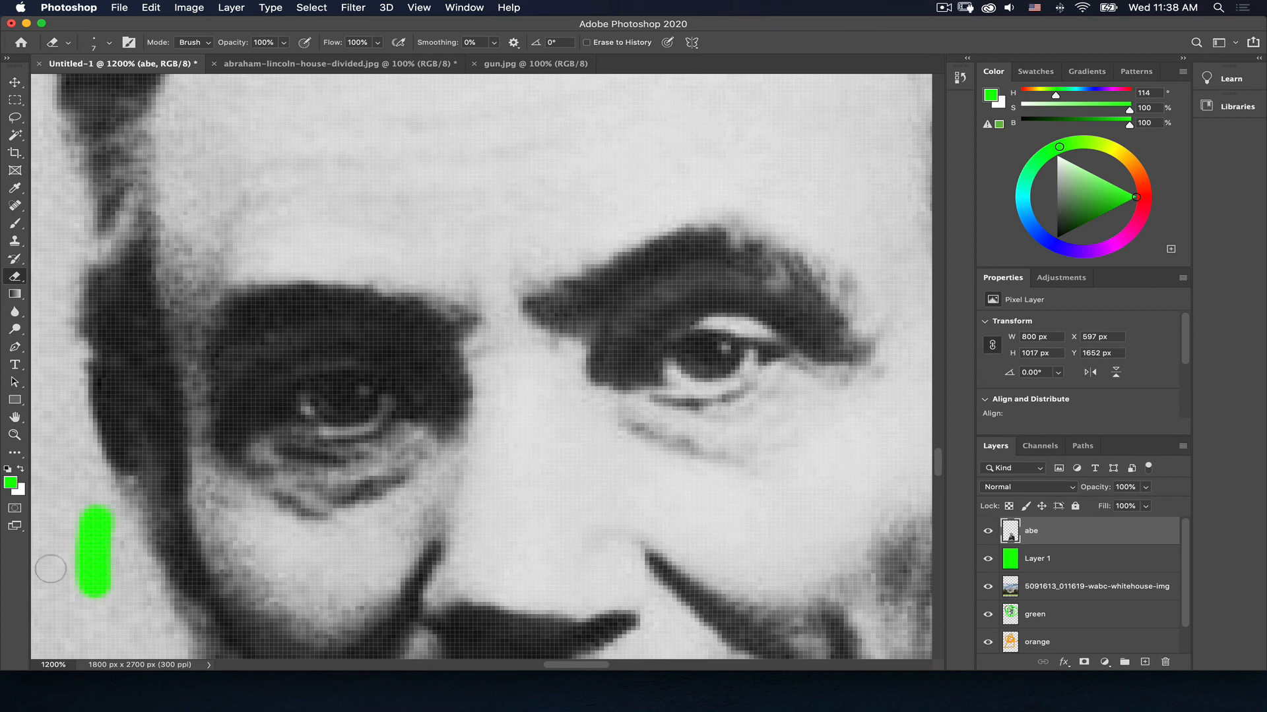
pyautogui.press('super+z')
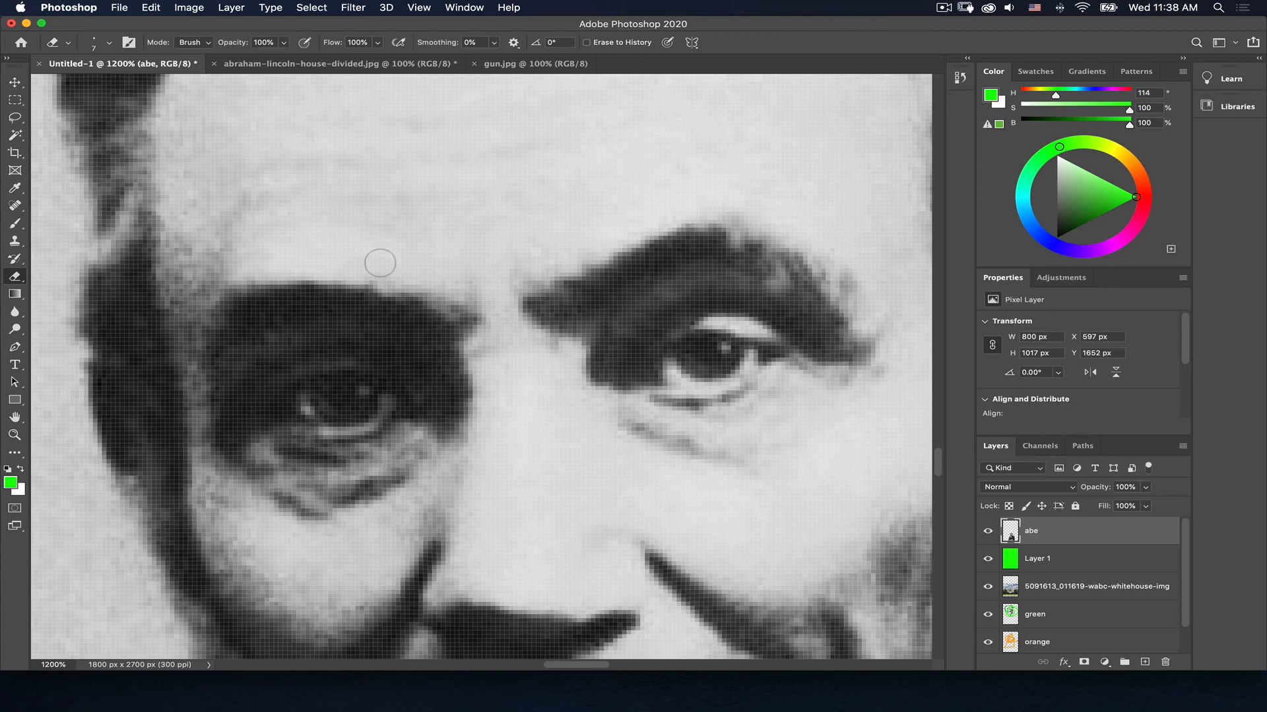
# Try filling the grey background around Lincoln with green using a Magic Wand selection at tolerance 32, and undo the fill
pyautogui.press('super+minus')
pyautogui.press('super+minus')
pyautogui.press('super+minus')
pyautogui.press('super+minus')
pyautogui.press('super+minus')
pyautogui.press('super+minus')
pyautogui.press('super+minus')
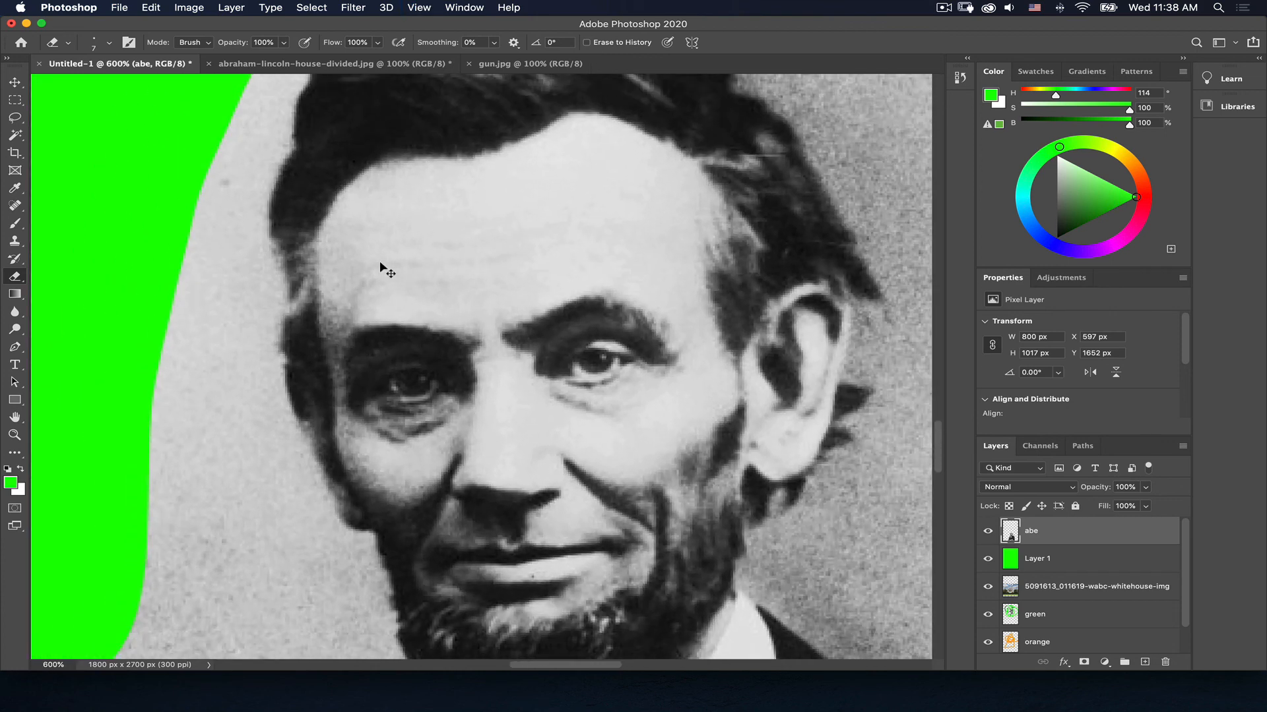
pyautogui.press('super+minus')
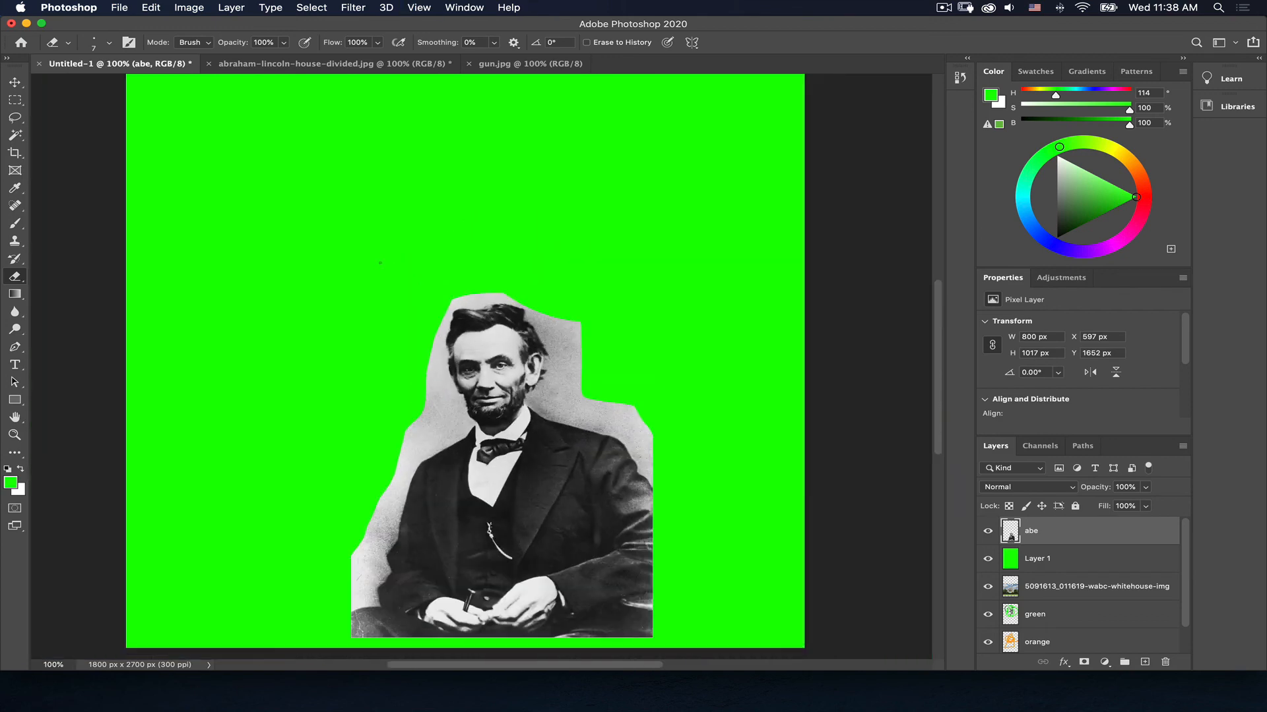
pyautogui.press('w')
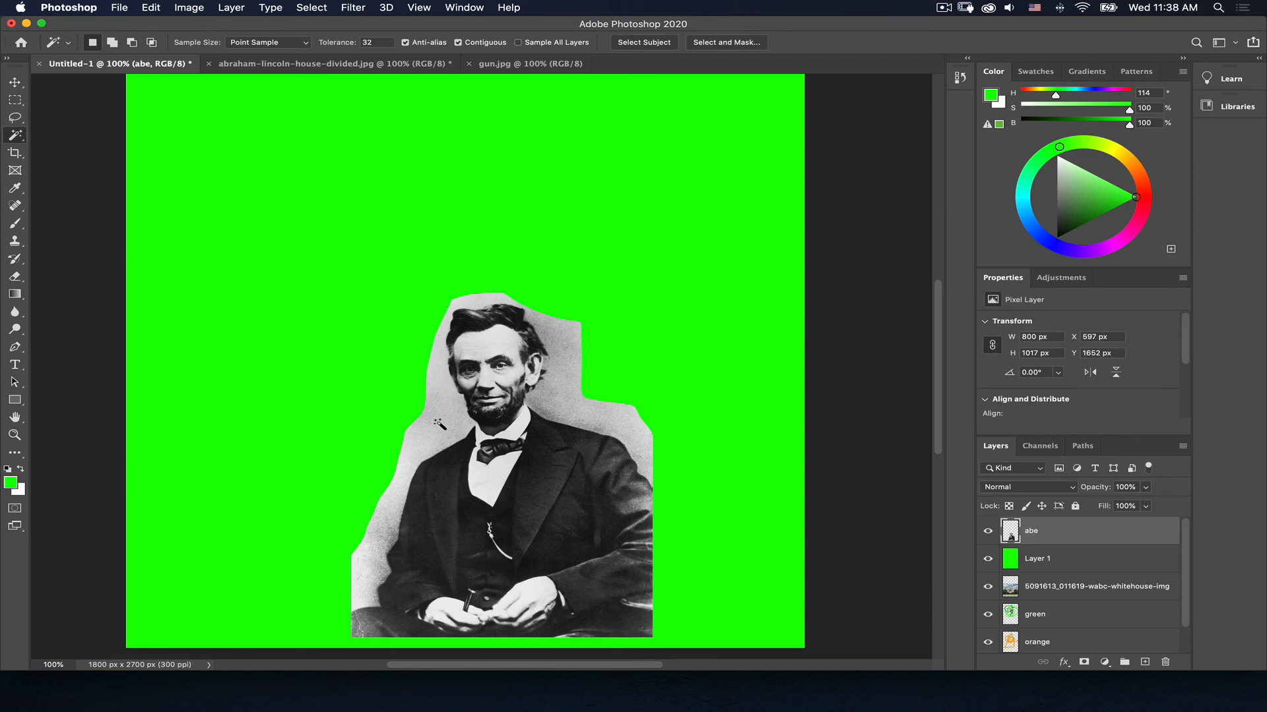
pyautogui.click(436, 420)
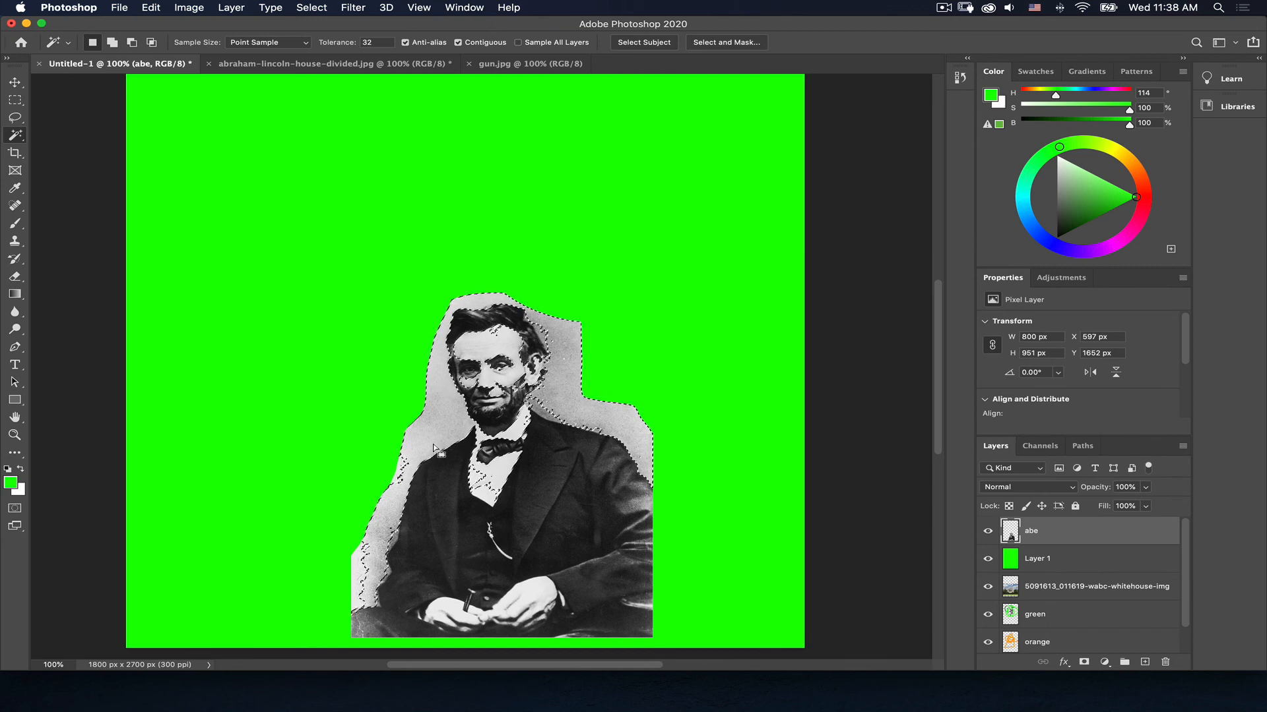
pyautogui.hotkey('alt', 'BackSpace')
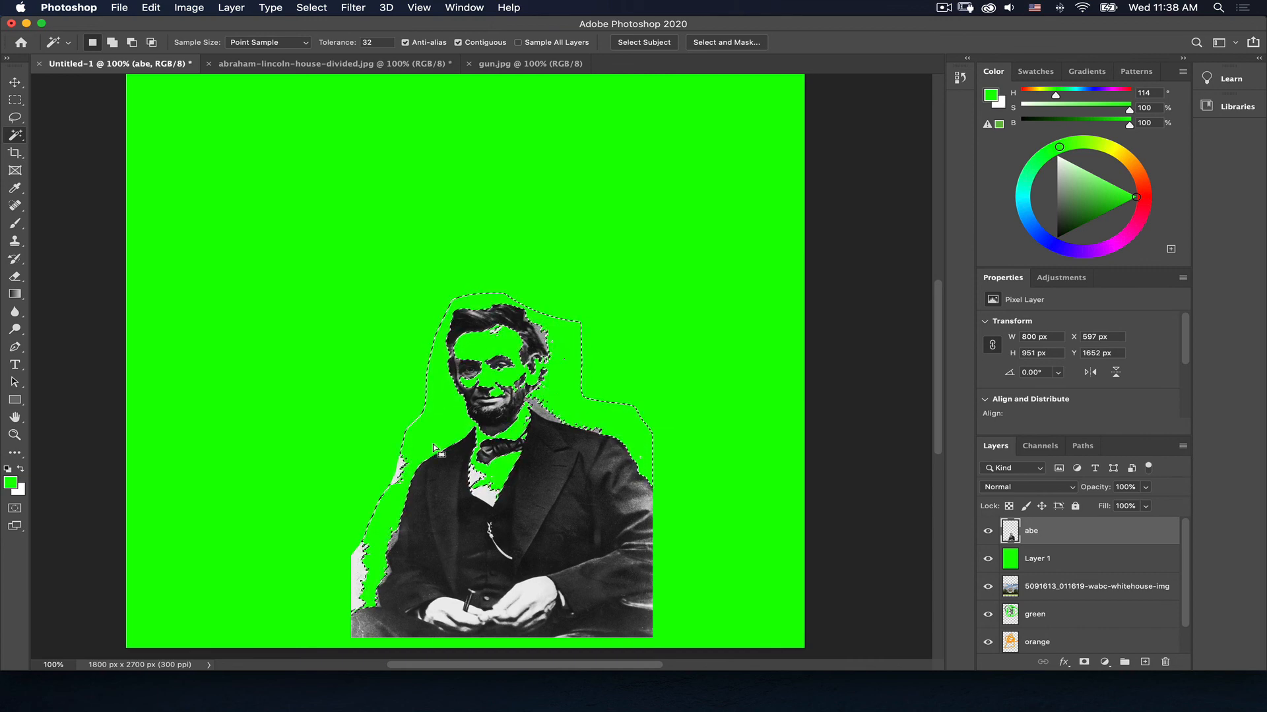
pyautogui.press('super+z')
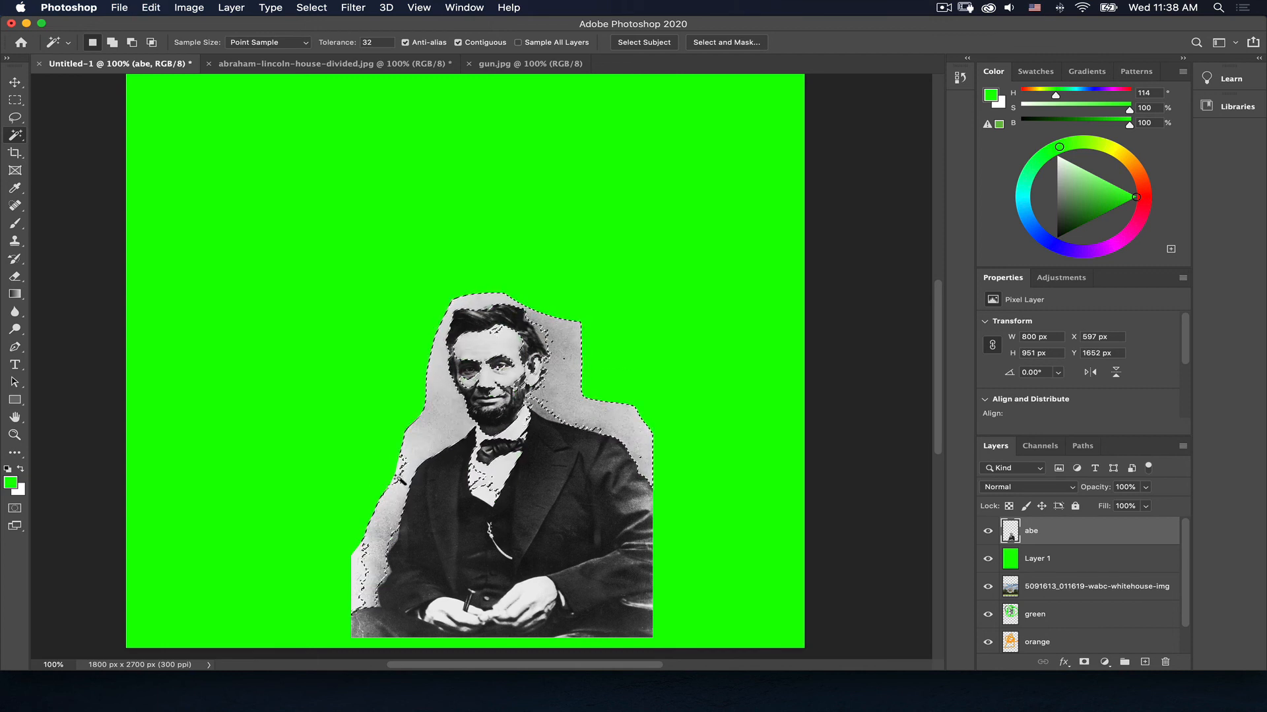
# Clear the selection, retry the Magic Wand on the grey background beside Lincoln's arm, and deselect it
pyautogui.press('super+d')
pyautogui.click(387, 509)
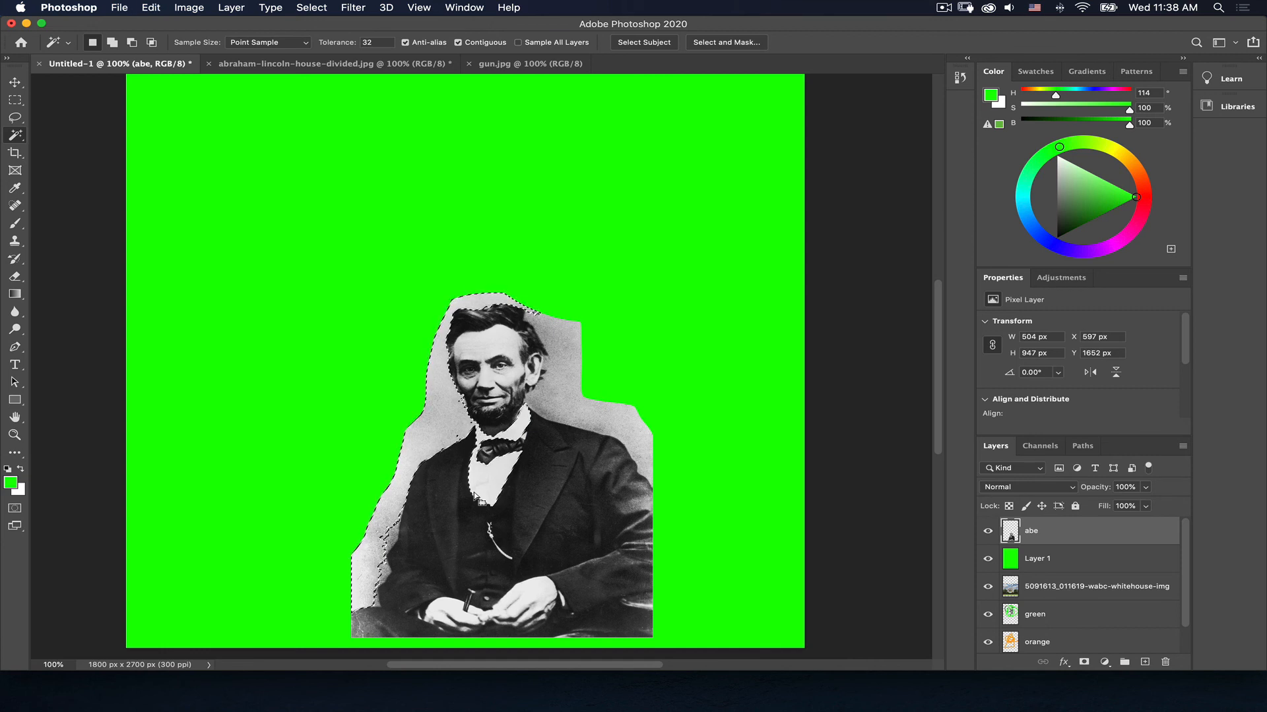
pyautogui.press('super+d')
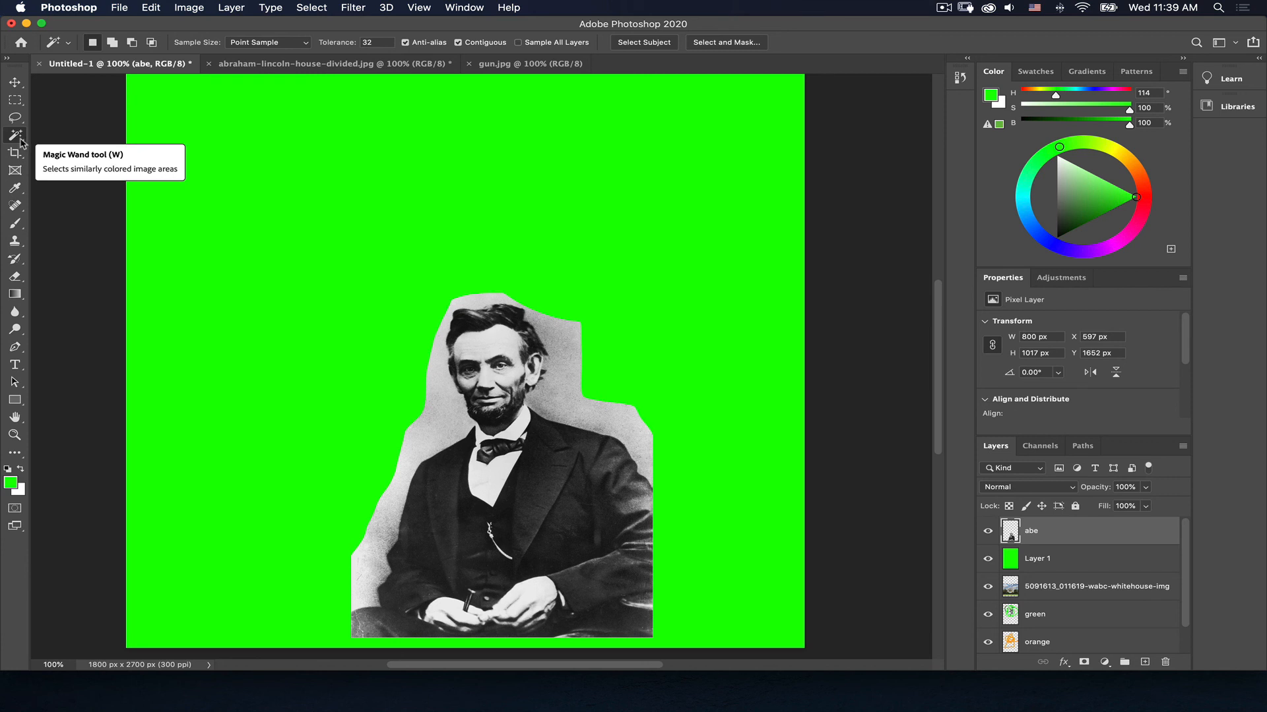
# Select the grey background from beside Lincoln's arm up to the top of his hair with the Quick Selection tool
pyautogui.hotkey('shift', 'w')
pyautogui.hotkey('shift', 'w')
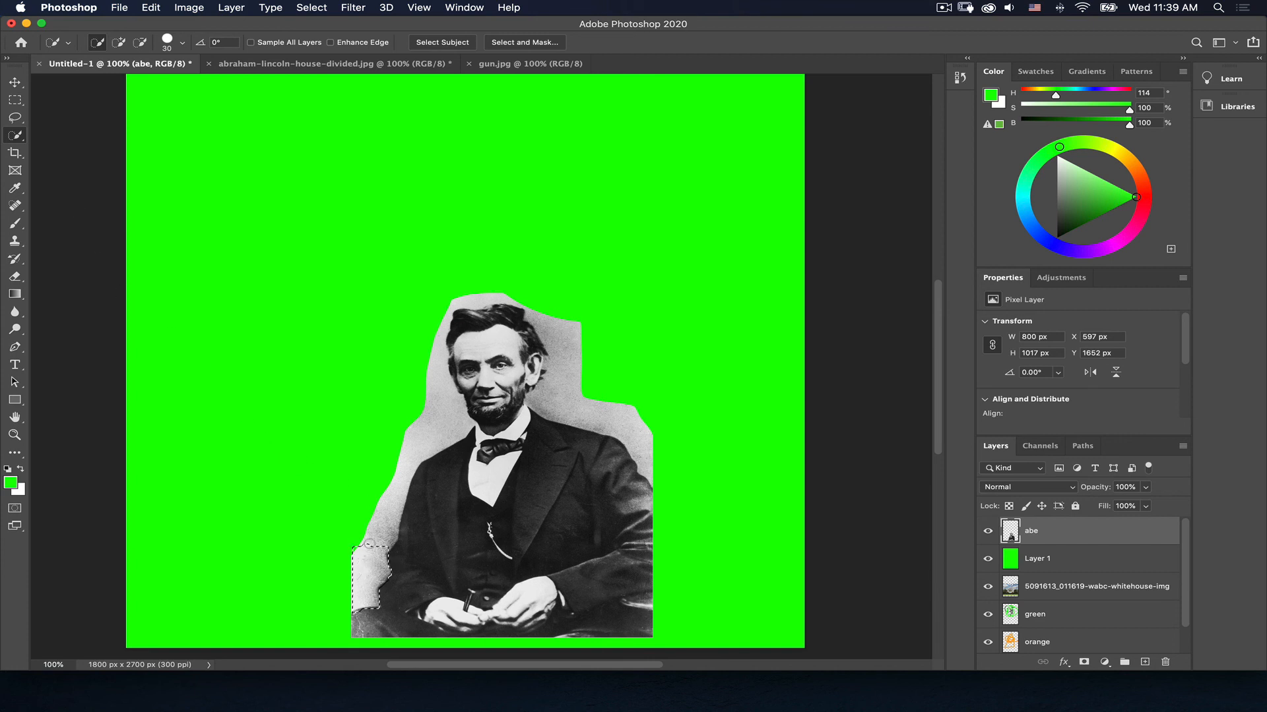
pyautogui.moveTo(390, 499); pyautogui.dragTo(397, 475)
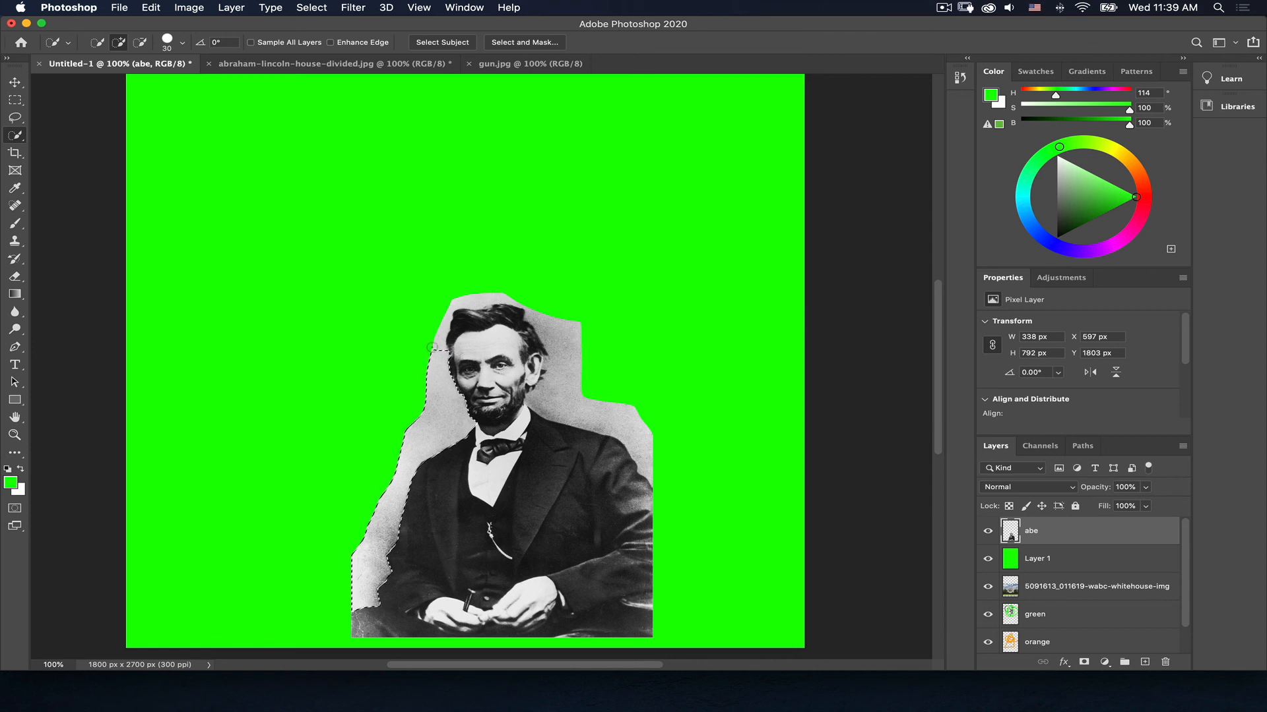
pyautogui.moveTo(430, 345); pyautogui.dragTo(438, 330)
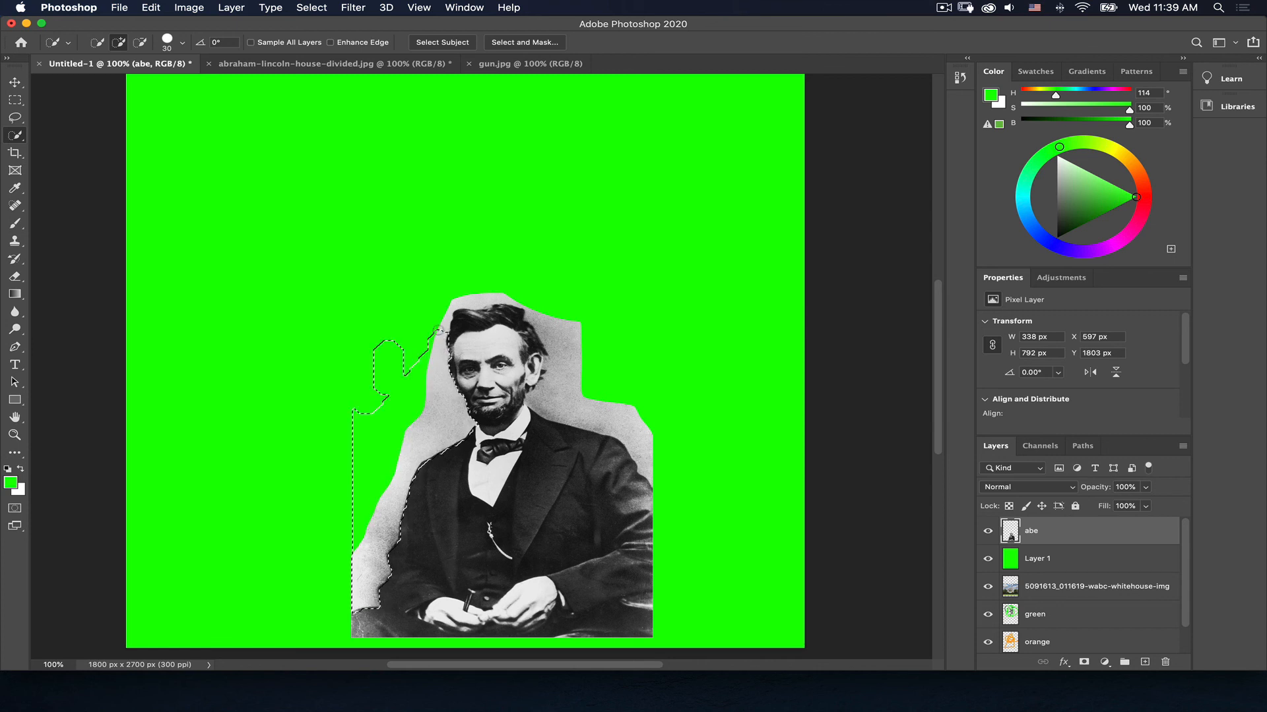
pyautogui.press('super+z')
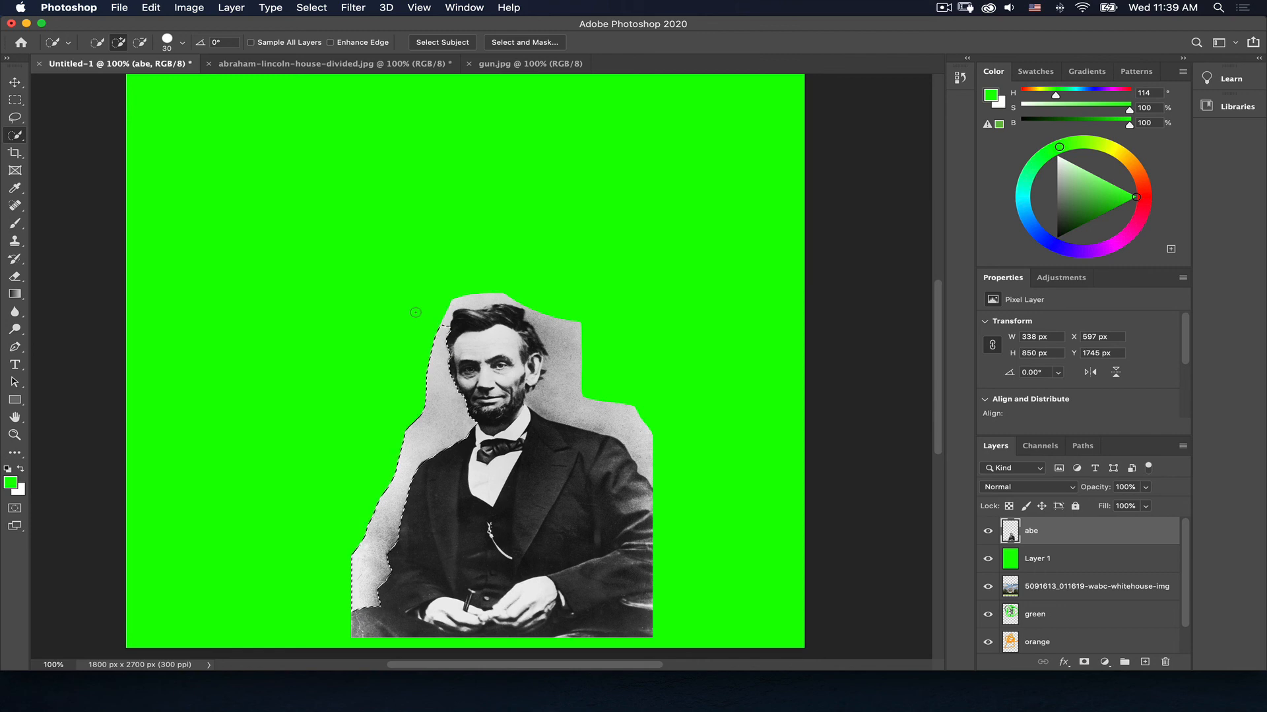
pyautogui.press('alt')
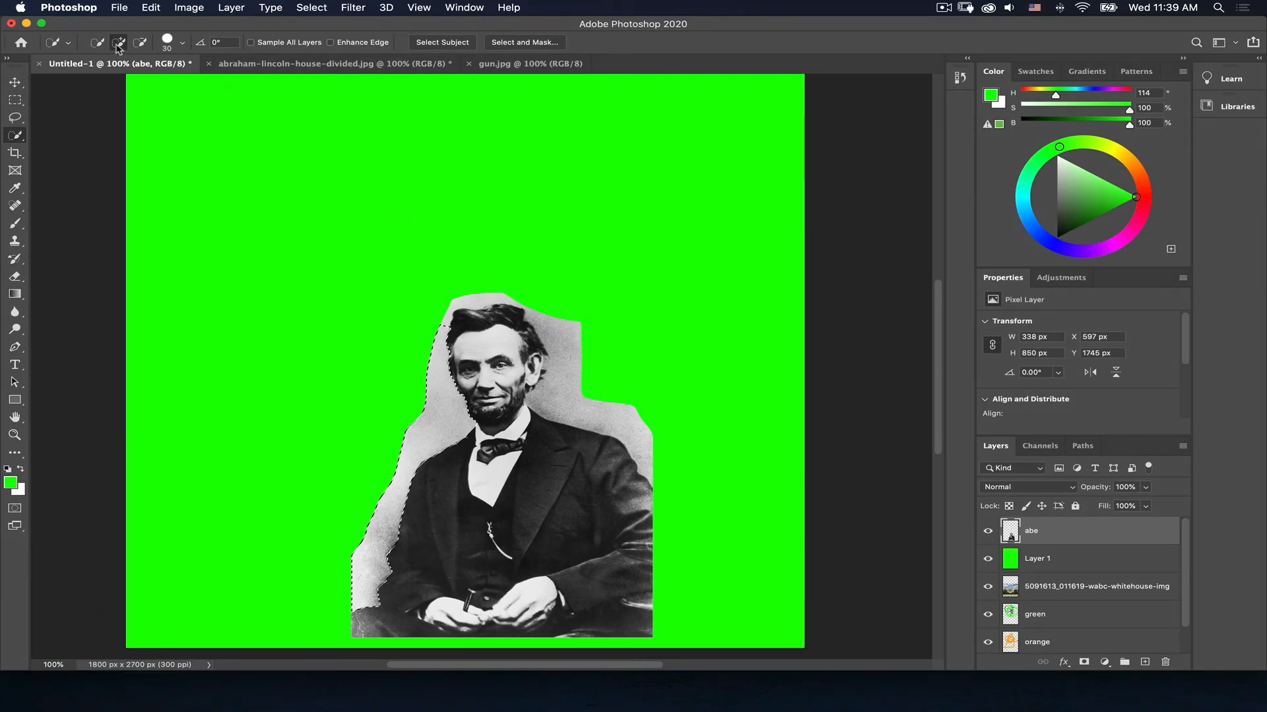
pyautogui.click(444, 319)
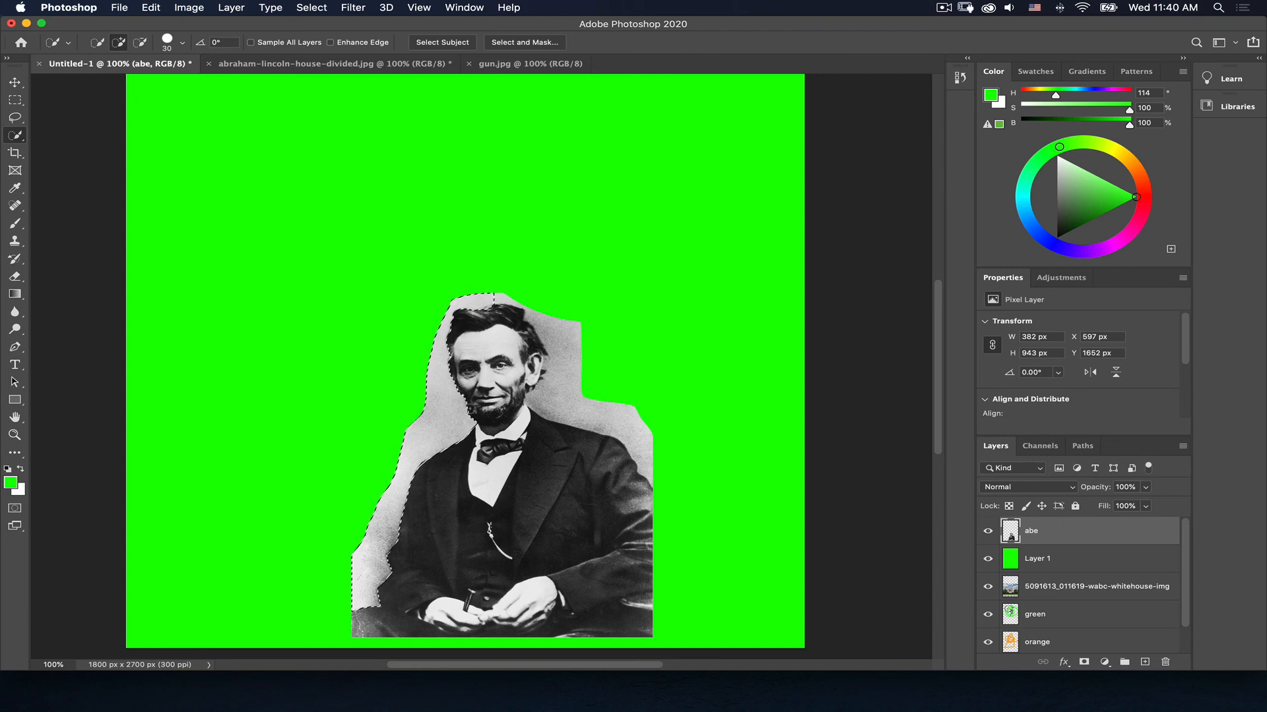
# Refine the background selection along Lincoln's face, beard and shoulder with the Quick Selection tool
pyautogui.scroll(8, 471, 409)
pyautogui.scroll(-6, 470, 409)
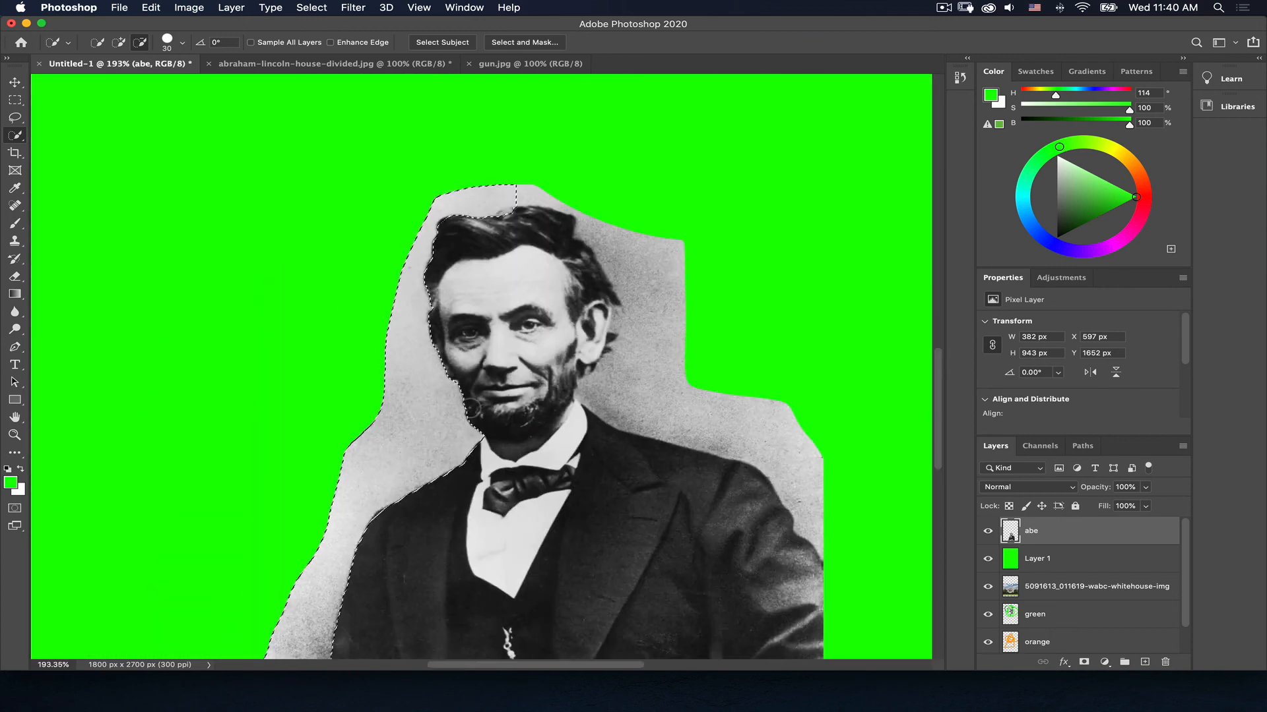
pyautogui.scroll(3, 471, 409)
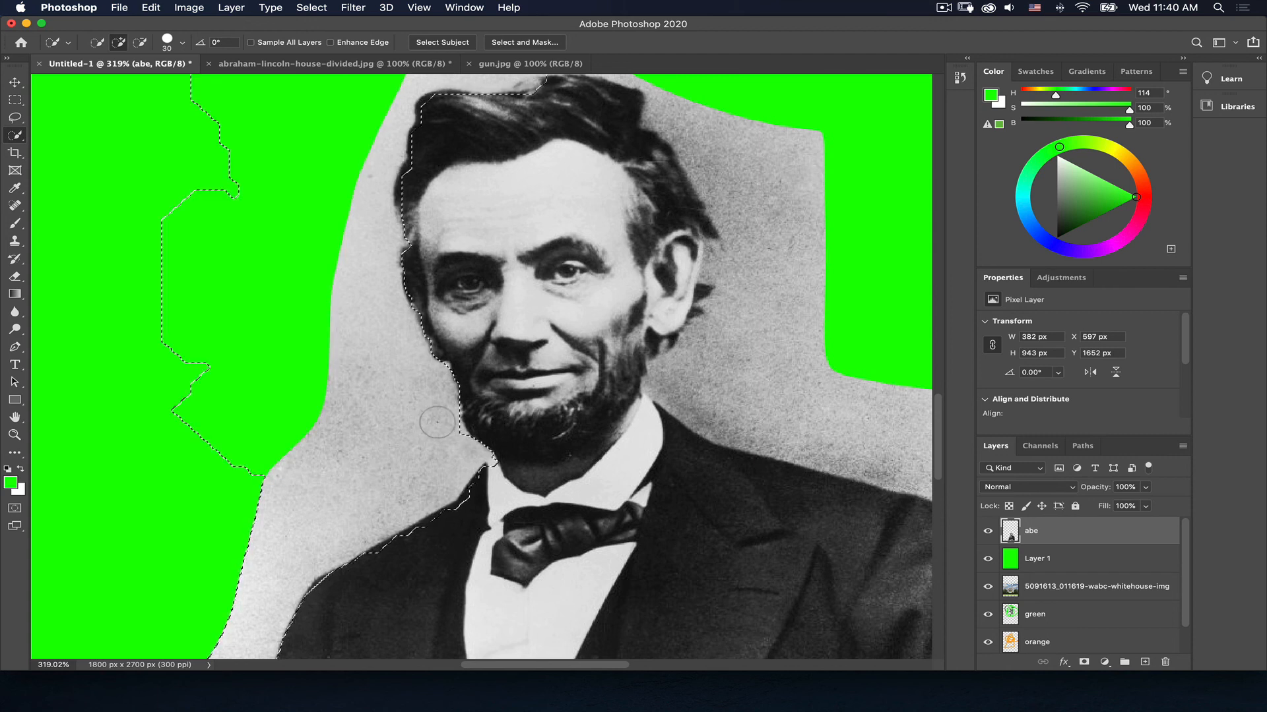
pyautogui.keyDown('alt'); pyautogui.click(439, 433); pyautogui.keyUp('alt')
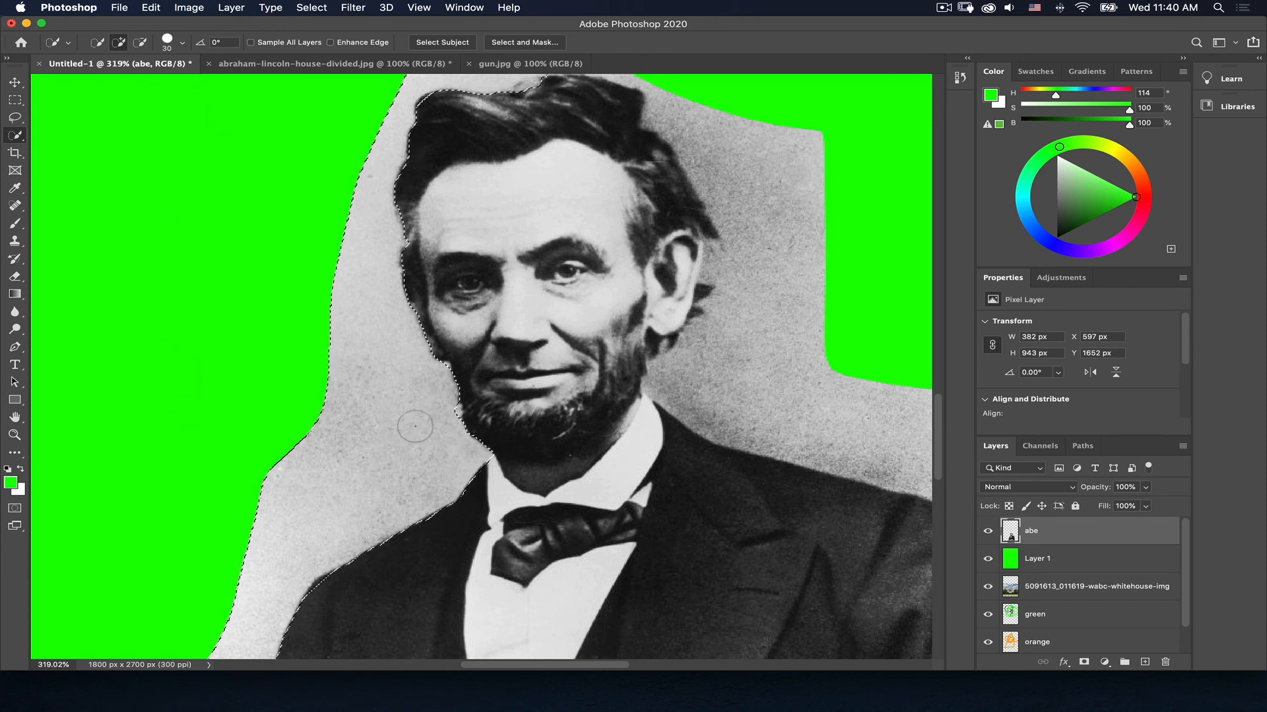
pyautogui.press('alt')
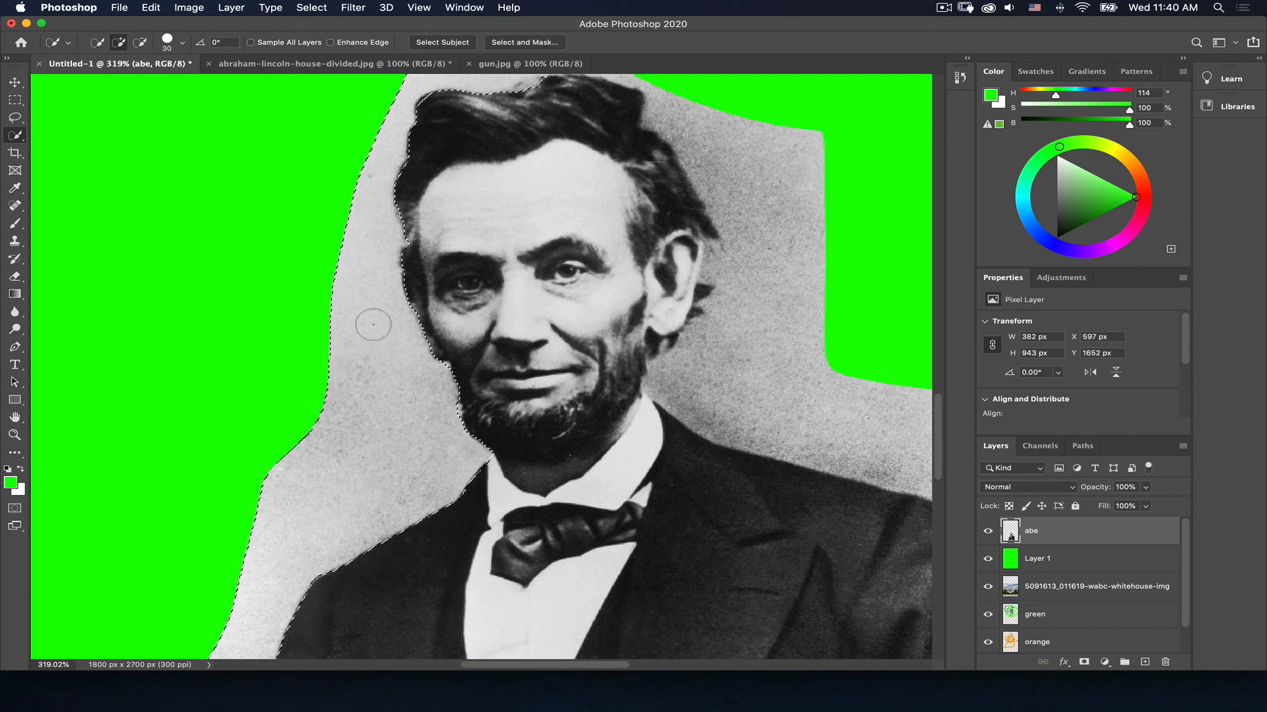
# Fill the selected background on the abe layer with the green foreground color and deselect it
pyautogui.press('alt')
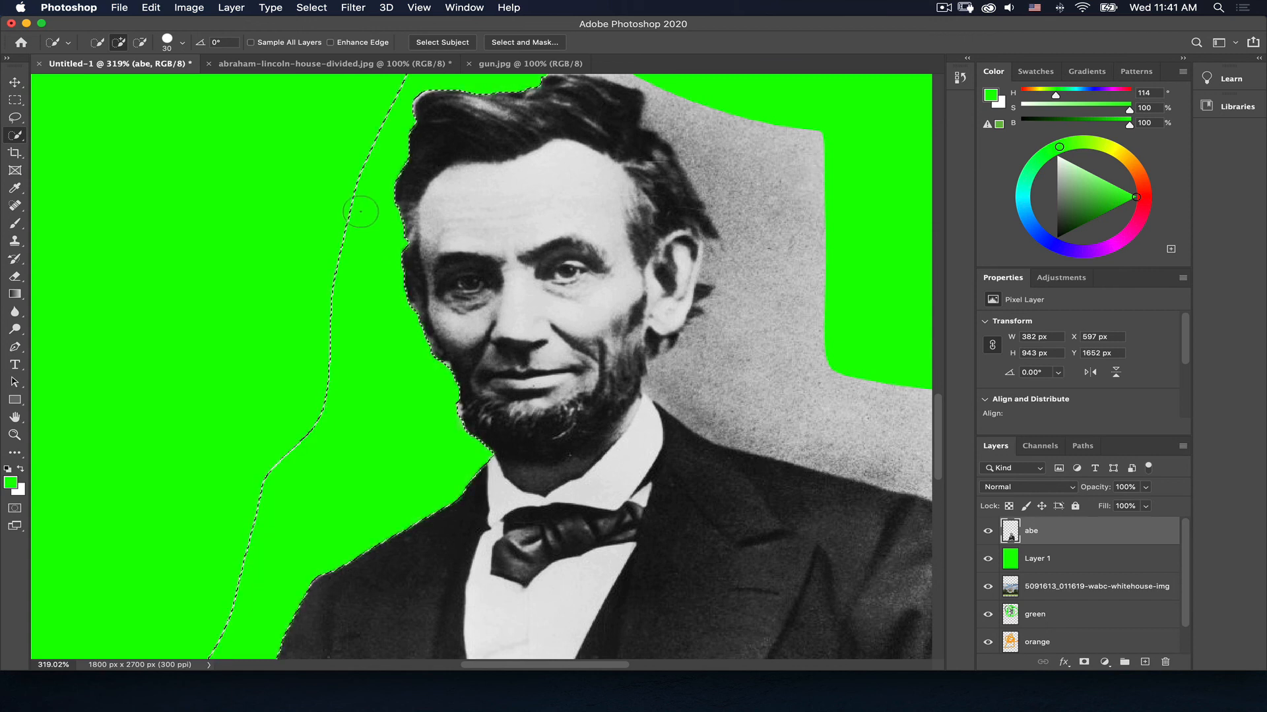
pyautogui.click(317, 8)
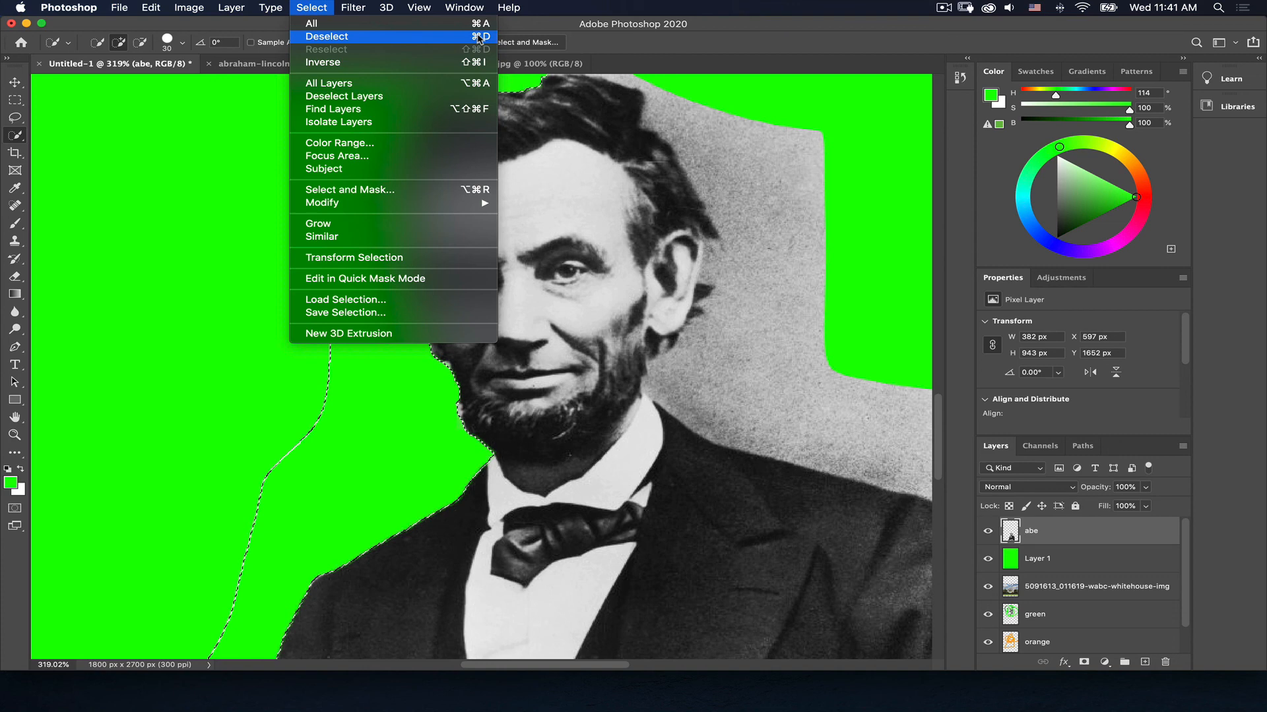
pyautogui.click(480, 36)
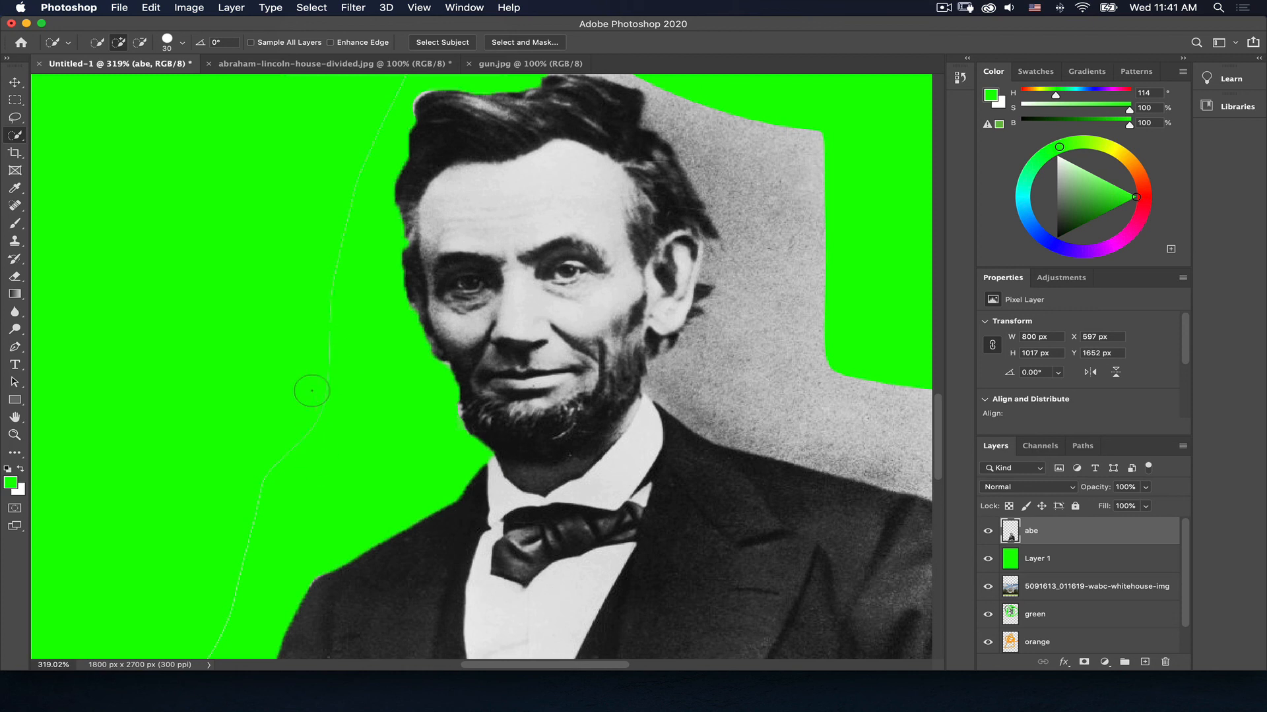
# Erase the thin leftover outline in the green area beside Lincoln's head and arm with a 40 px Eraser
pyautogui.click(14, 277)
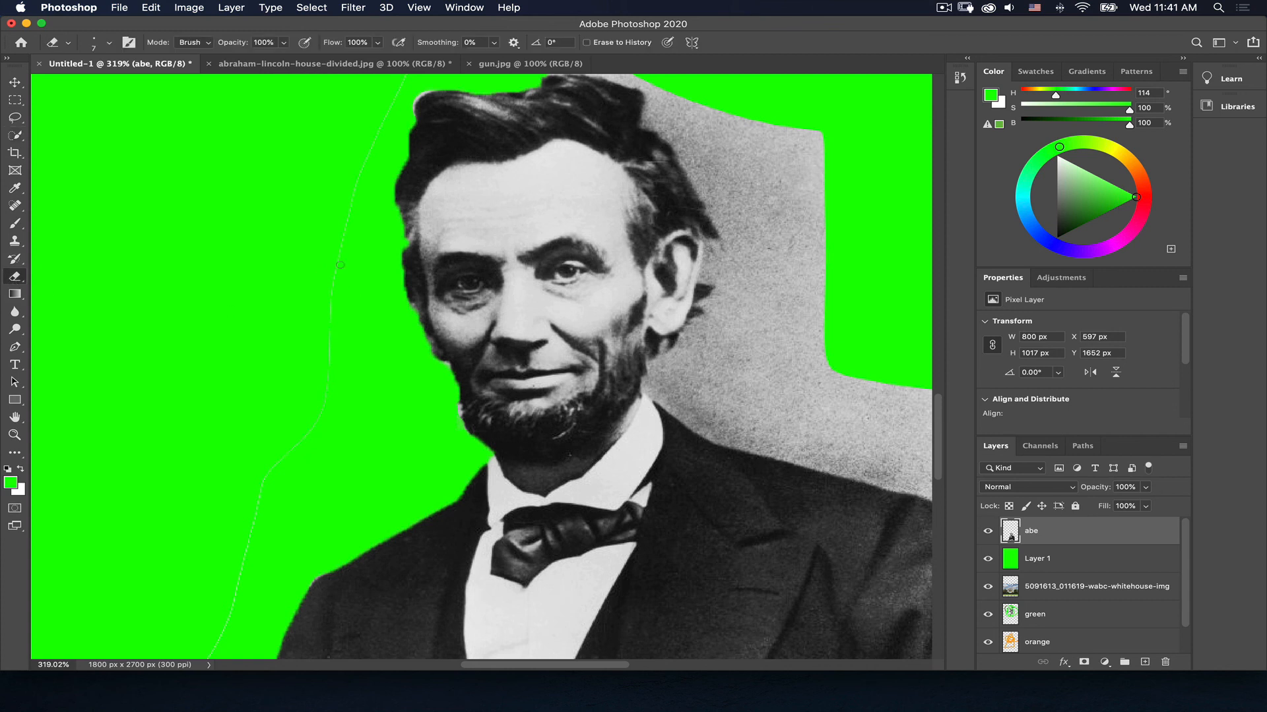
pyautogui.press(']')
pyautogui.press(']')
pyautogui.moveTo(341, 251); pyautogui.dragTo(314, 421)
pyautogui.moveTo(249, 506); pyautogui.dragTo(241, 563)
pyautogui.moveTo(378, 138); pyautogui.dragTo(378, 106)
pyautogui.moveTo(297, 467); pyautogui.dragTo(423, 254)
pyautogui.moveTo(319, 514)
pyautogui.mouseDown()
pyautogui.moveTo(429, 308)
pyautogui.moveTo(356, 397)
pyautogui.moveTo(305, 521)
pyautogui.moveTo(302, 635)
pyautogui.mouseUp()
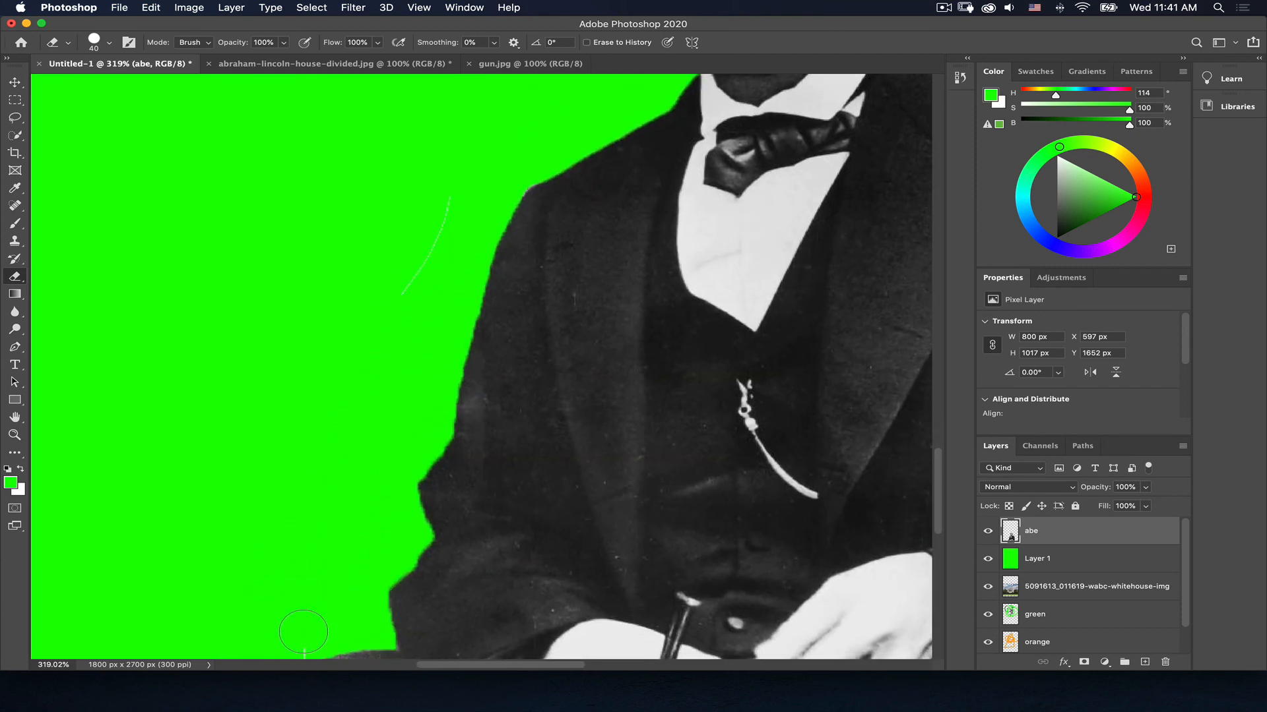
pyautogui.moveTo(379, 258); pyautogui.dragTo(266, 627)
pyautogui.moveTo(370, 365); pyautogui.dragTo(330, 439)
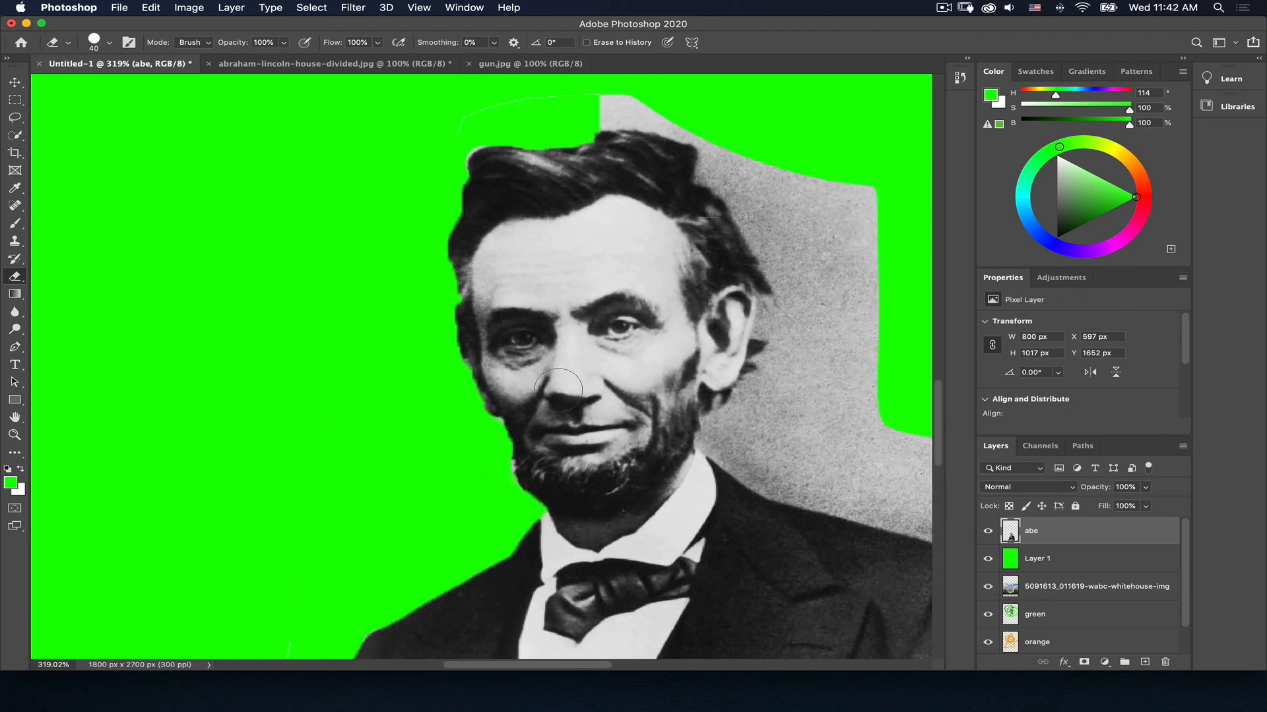
# Erase the light fringe along Lincoln's beard and cheek beside the green area with a 3 px Eraser
pyautogui.hscroll(-2, 490, 469)
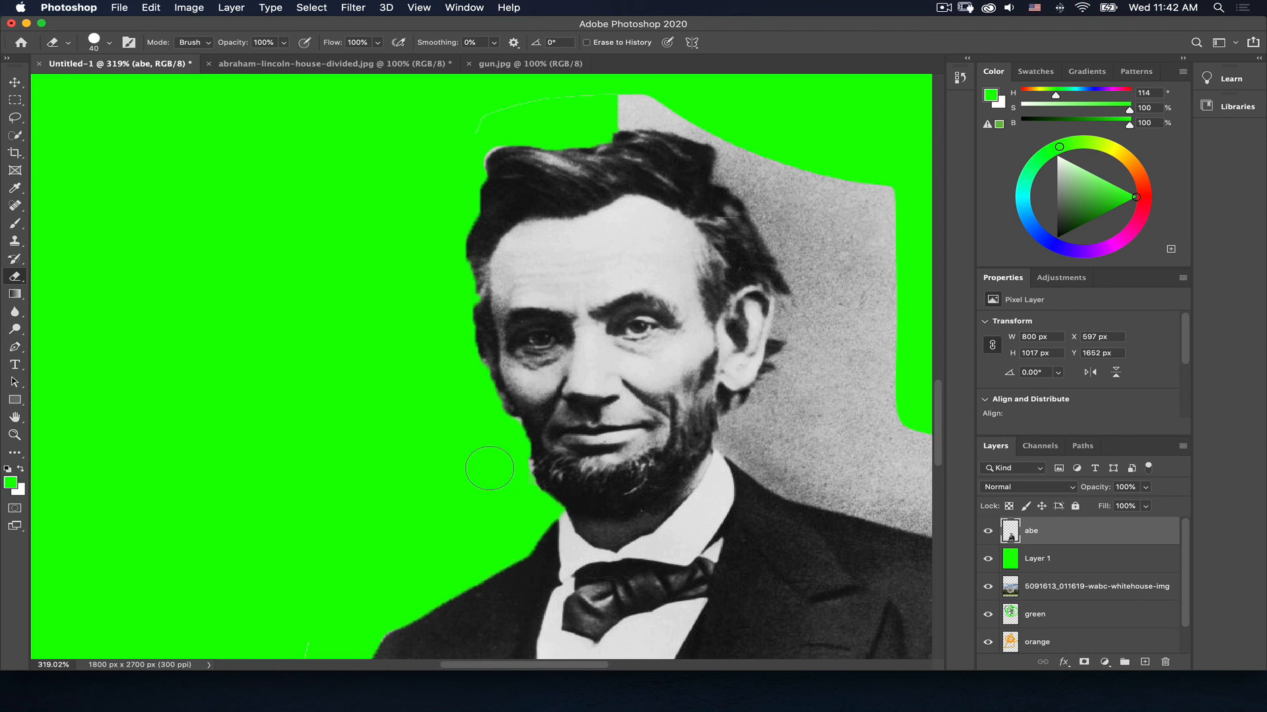
pyautogui.scroll(5, 495, 478)
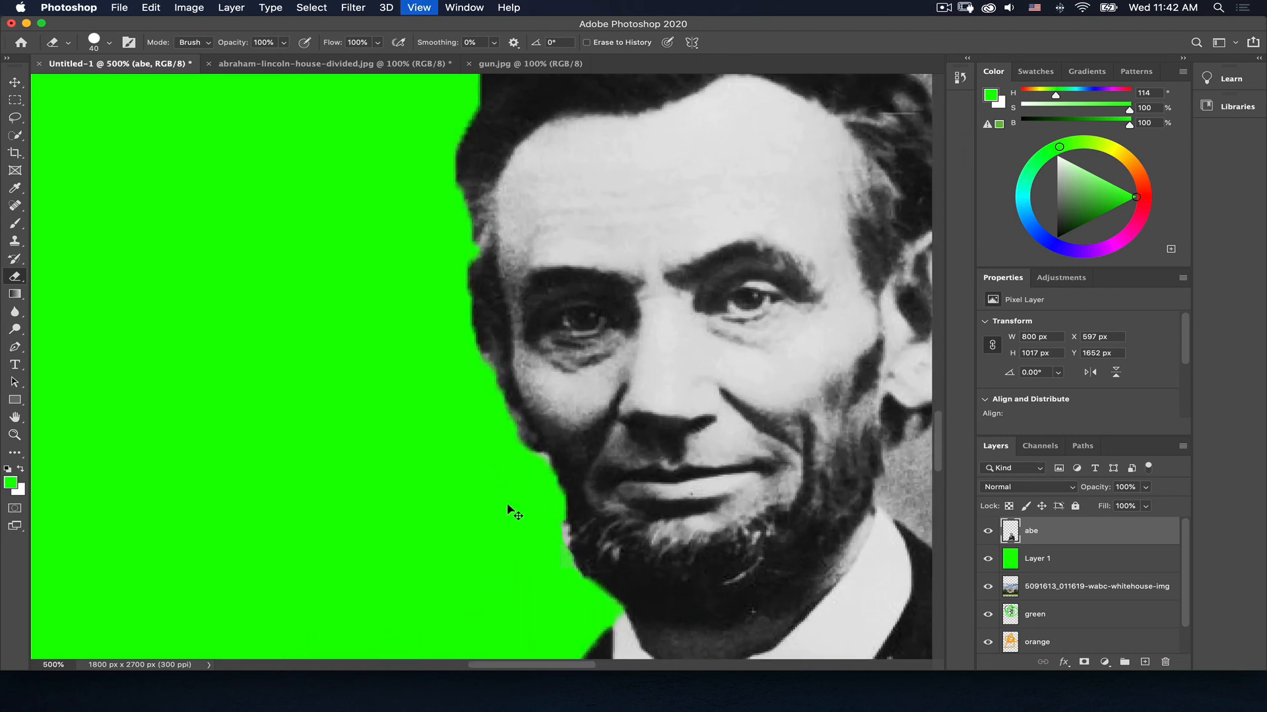
pyautogui.scroll(-4, 587, 577)
pyautogui.hscroll(2, 587, 577)
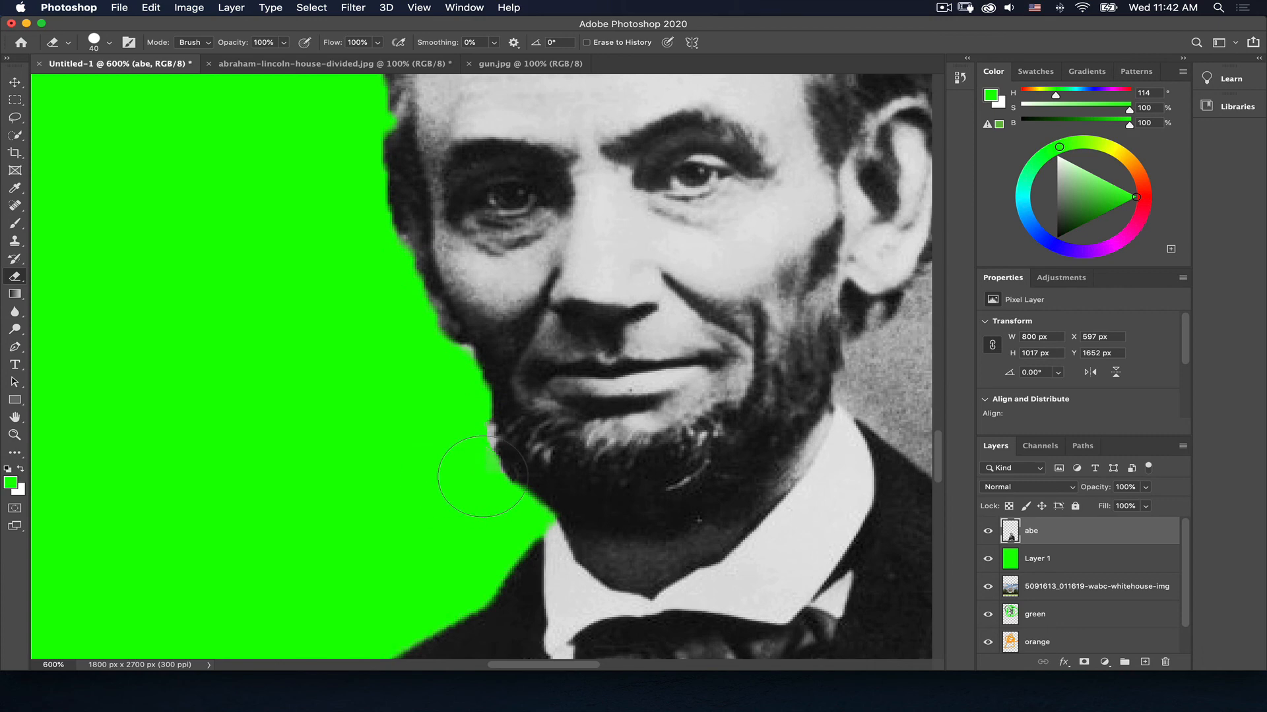
pyautogui.scroll(3, 482, 476)
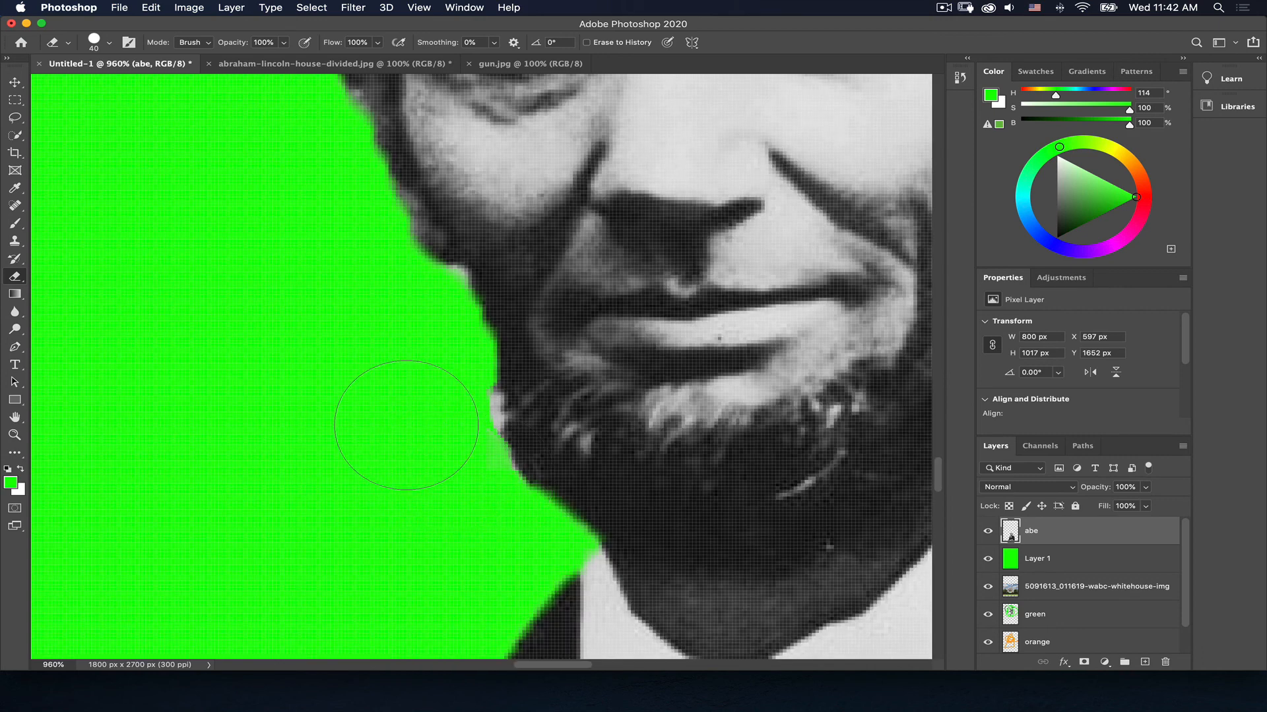
pyautogui.press('[')
pyautogui.press('[')
pyautogui.press('[')
pyautogui.press('[')
pyautogui.moveTo(502, 445); pyautogui.dragTo(516, 466)
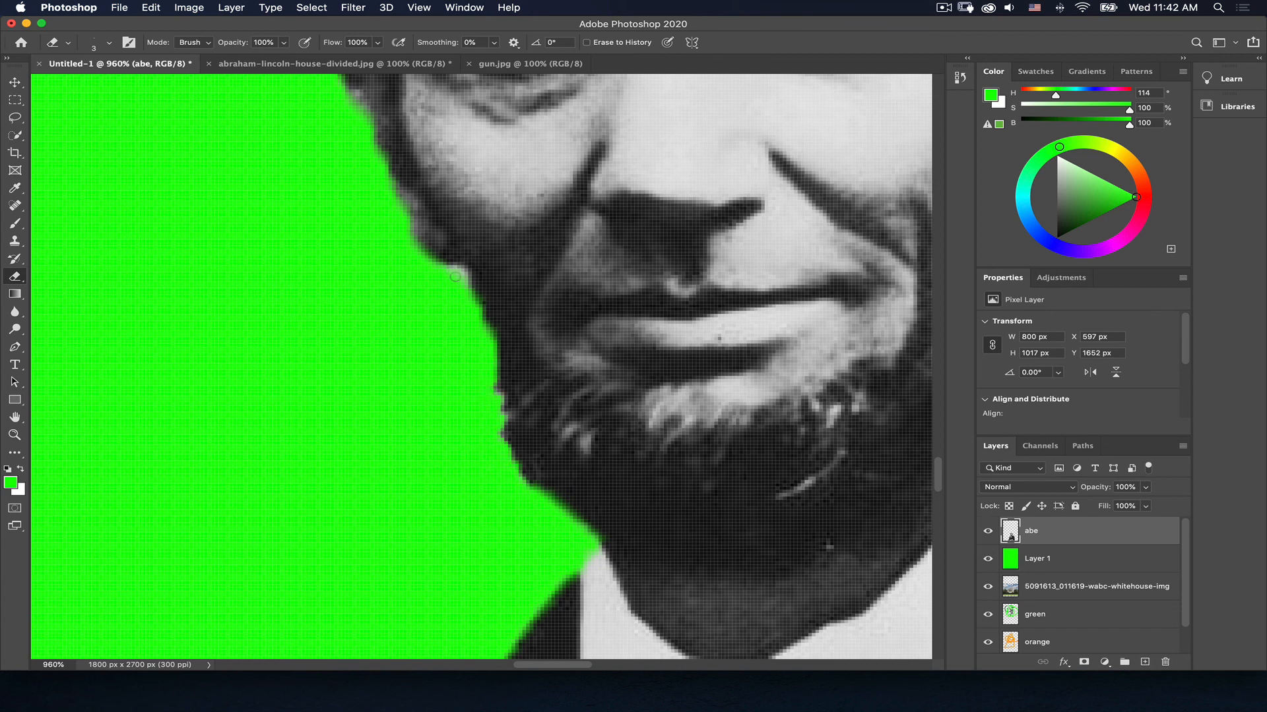
pyautogui.moveTo(456, 269); pyautogui.dragTo(468, 275)
# Select the remaining grey background behind Lincoln's ear and over his shoulder with the Quick Selection tool
pyautogui.press('super+minus')
pyautogui.press('super+minus')
pyautogui.press('super+minus')
pyautogui.press('super+minus')
pyautogui.press('super+minus')
pyautogui.press('super+minus')
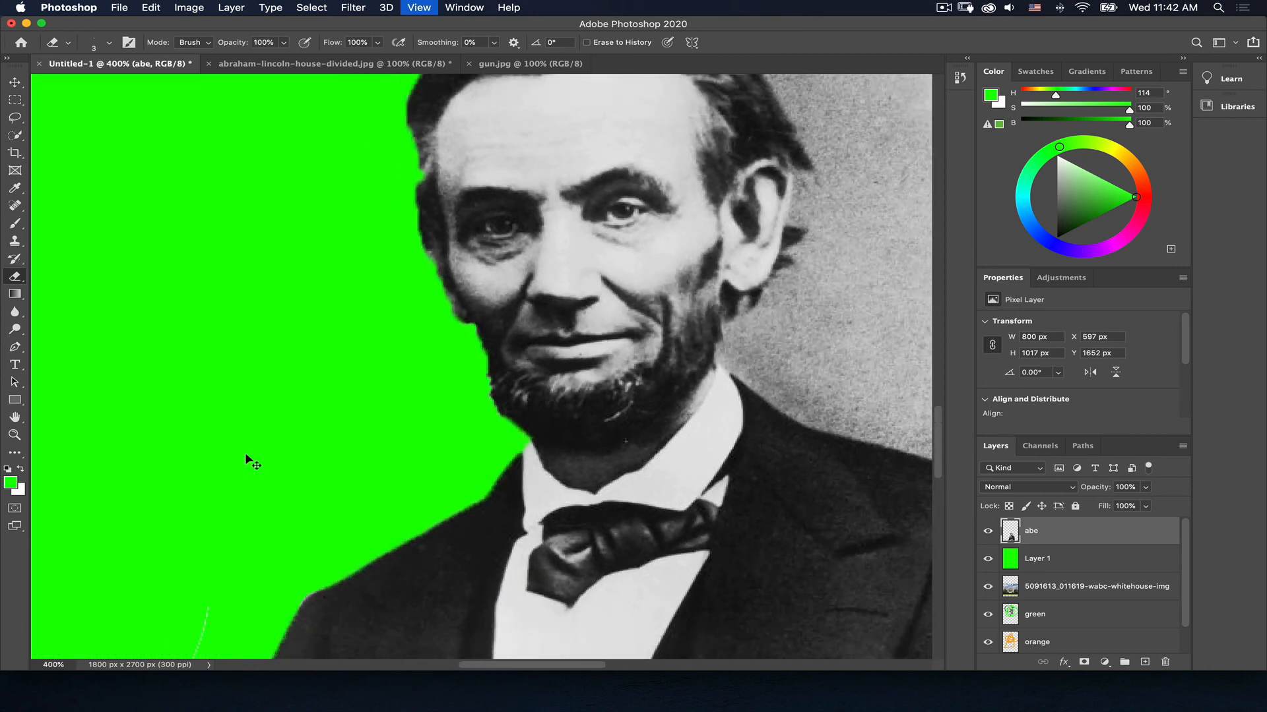
pyautogui.press('super+minus')
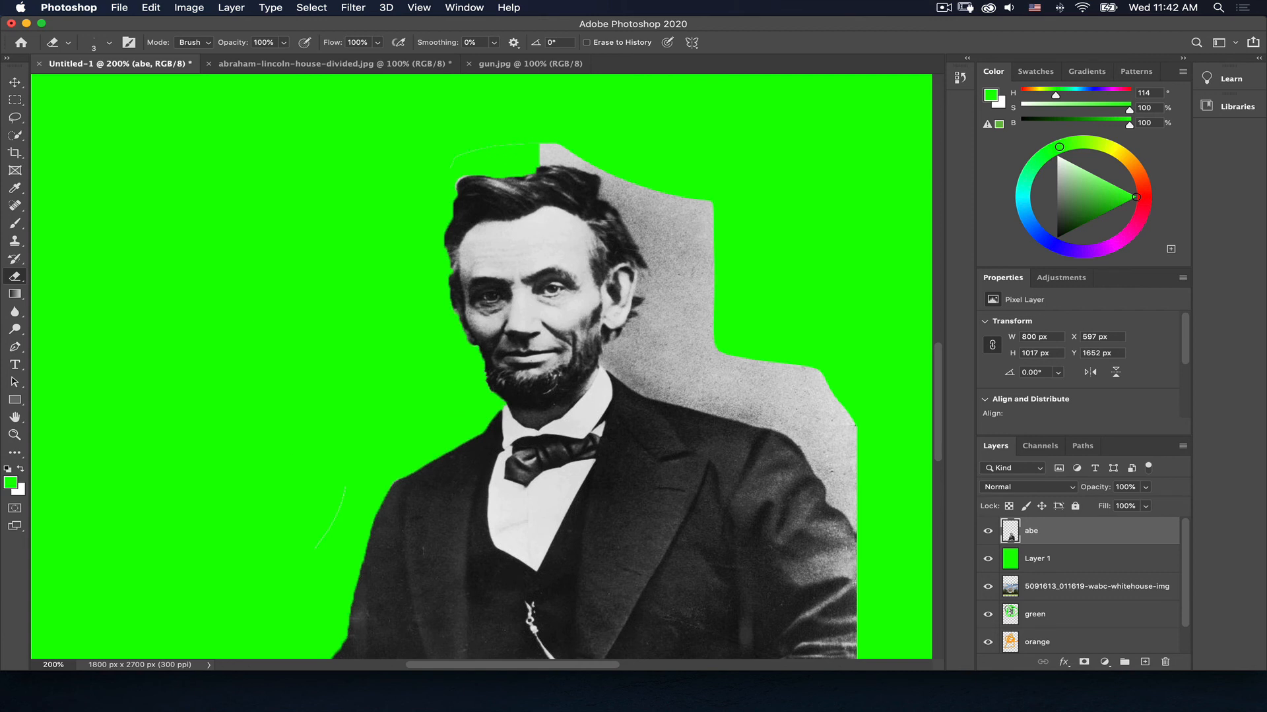
pyautogui.click(15, 135)
pyautogui.moveTo(809, 403); pyautogui.dragTo(734, 374)
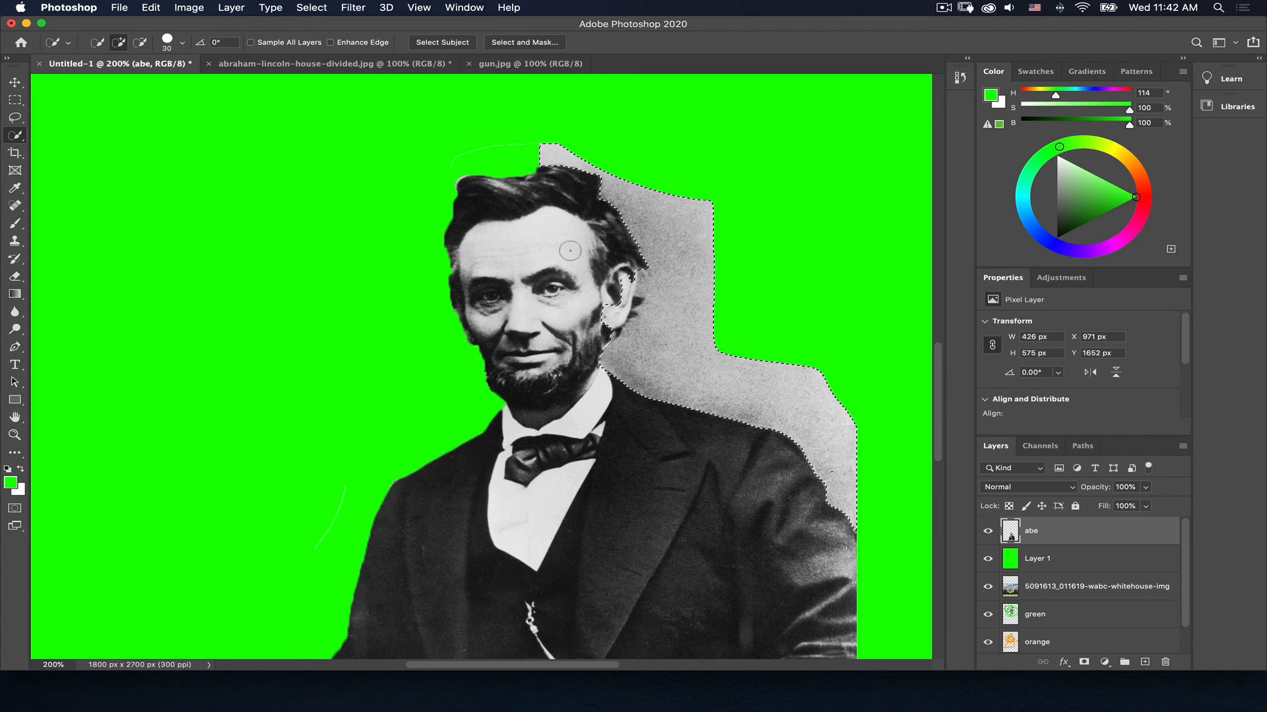
# Subtract Lincoln's ear from the selection, then fill the selected background with the green foreground color and deselect it
pyautogui.press('alt')
pyautogui.keyDown('alt'); pyautogui.click(617, 310); pyautogui.keyUp('alt')
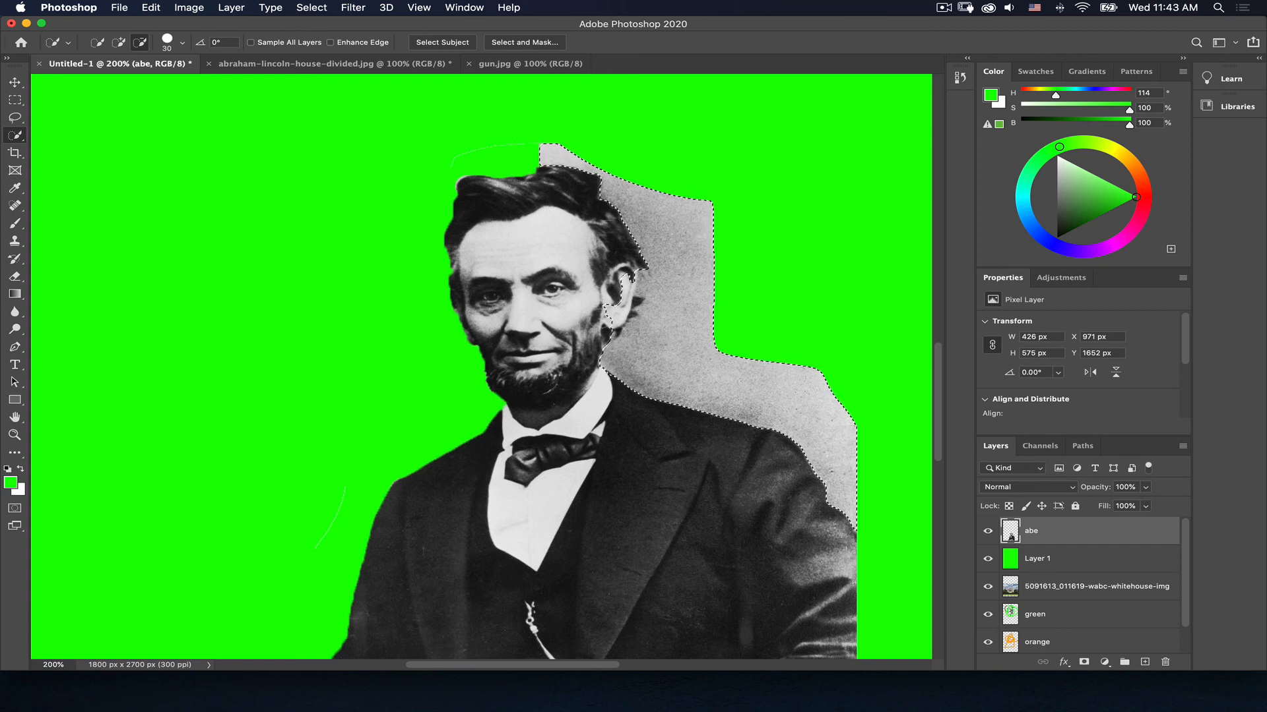
pyautogui.moveTo(625, 297); pyautogui.dragTo(614, 265)
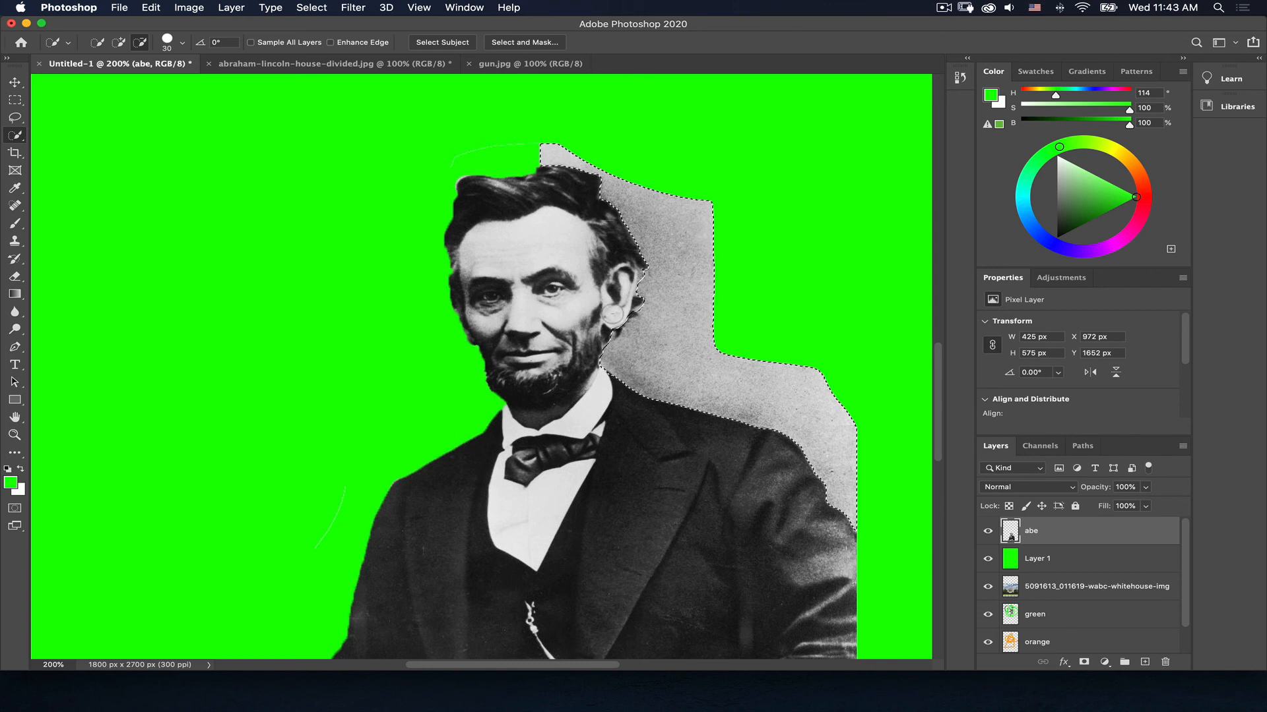
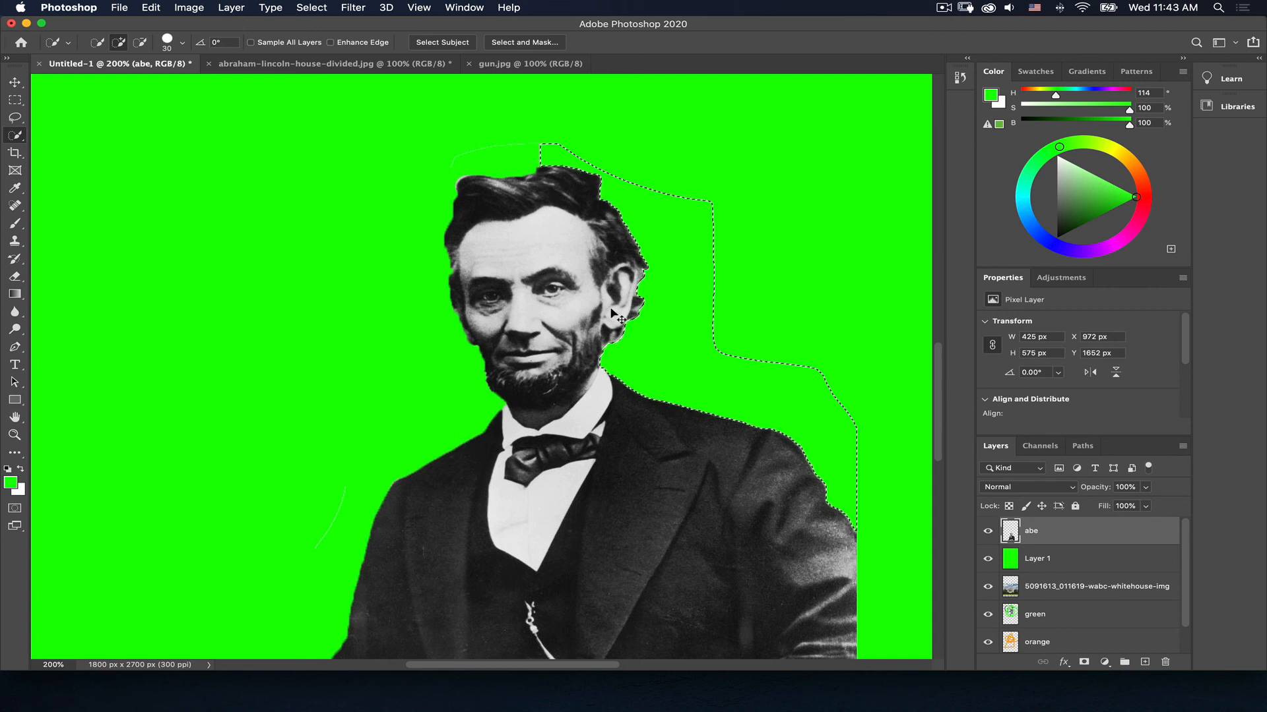
pyautogui.hotkey('ctrl', 'd')
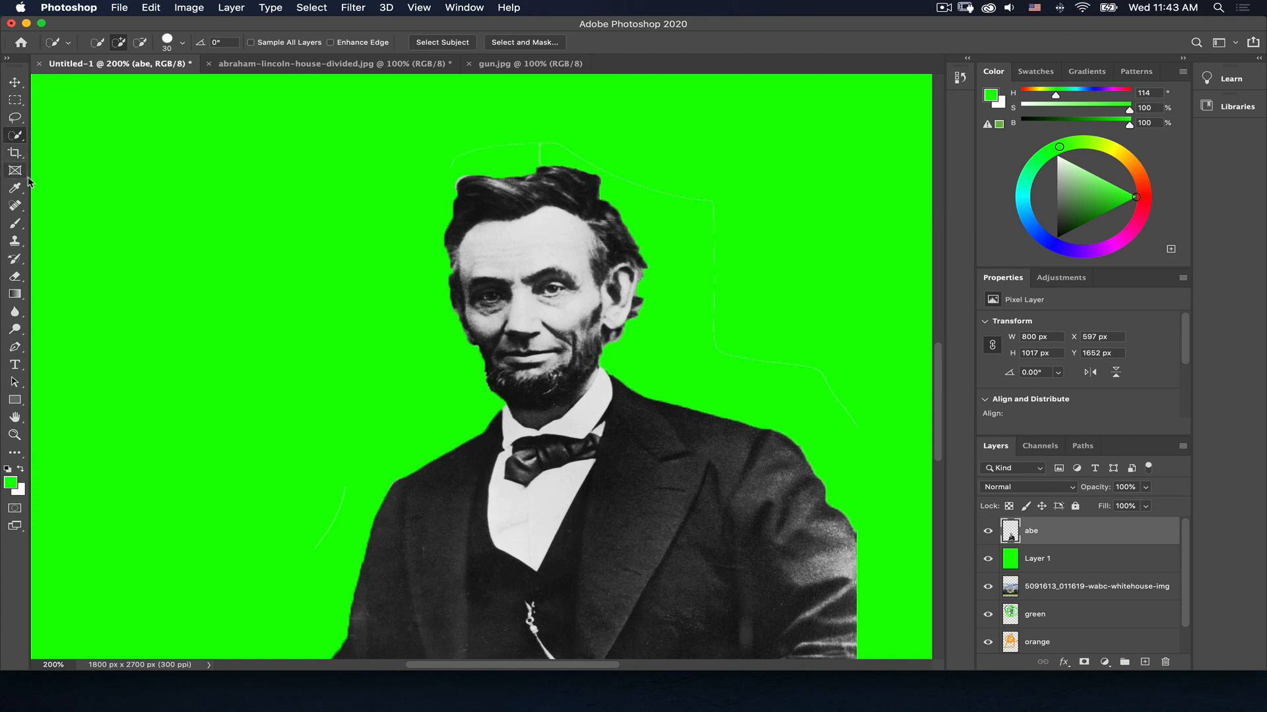
# Erase the thin leftover outline above Lincoln's hair with a 40 px Eraser
pyautogui.press('e')
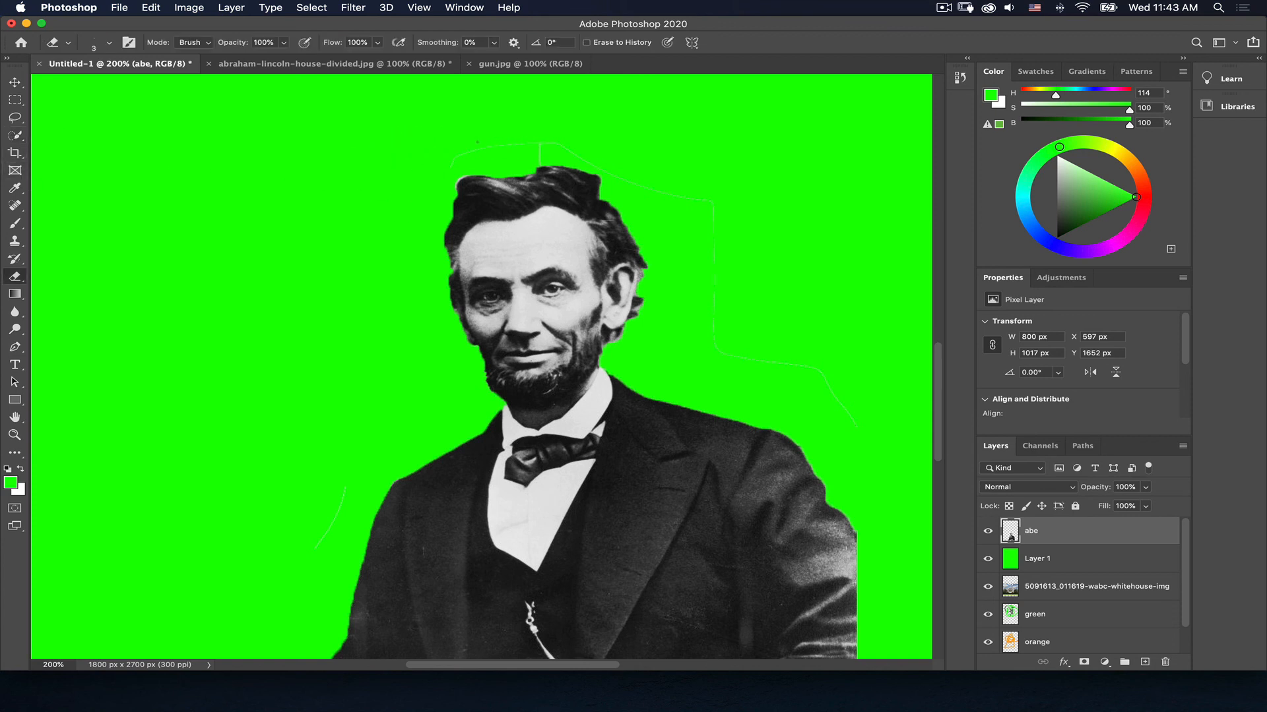
pyautogui.press(']')
pyautogui.press(']')
pyautogui.press(']')
pyautogui.moveTo(477, 148); pyautogui.dragTo(538, 148)
# Erase the grey remnants around the hair tufts behind Lincoln's ear with a 3 px Eraser
pyautogui.scroll(10, 628, 318)
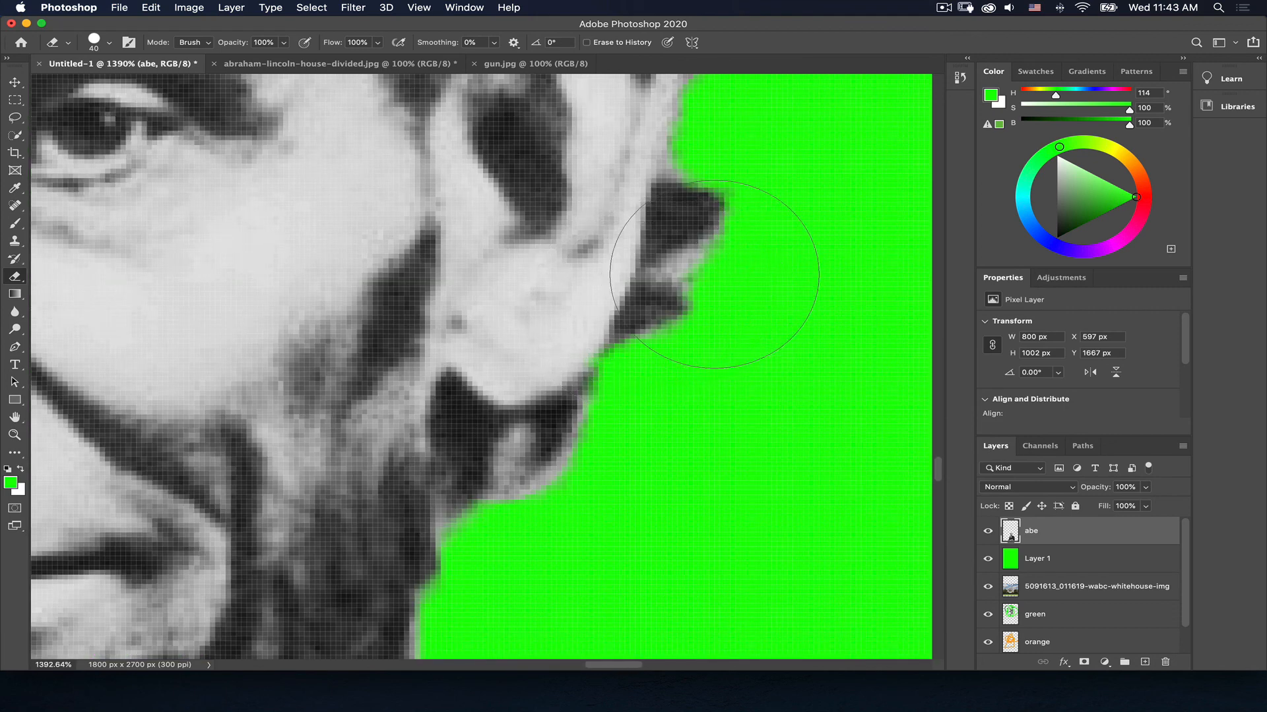
pyautogui.press('[')
pyautogui.press('[')
pyautogui.press('[')
pyautogui.press('[')
pyautogui.press('[')
pyautogui.press('[')
pyautogui.press('[')
pyautogui.press('[')
pyautogui.press('[')
pyautogui.press('[')
pyautogui.moveTo(694, 262)
pyautogui.mouseDown()
pyautogui.moveTo(676, 270)
pyautogui.moveTo(696, 281)
pyautogui.mouseUp()
pyautogui.moveTo(719, 238)
pyautogui.mouseDown()
pyautogui.moveTo(682, 258)
pyautogui.moveTo(736, 219)
pyautogui.mouseUp()
pyautogui.moveTo(679, 166)
pyautogui.mouseDown()
pyautogui.moveTo(672, 153)
pyautogui.moveTo(689, 168)
pyautogui.mouseUp()
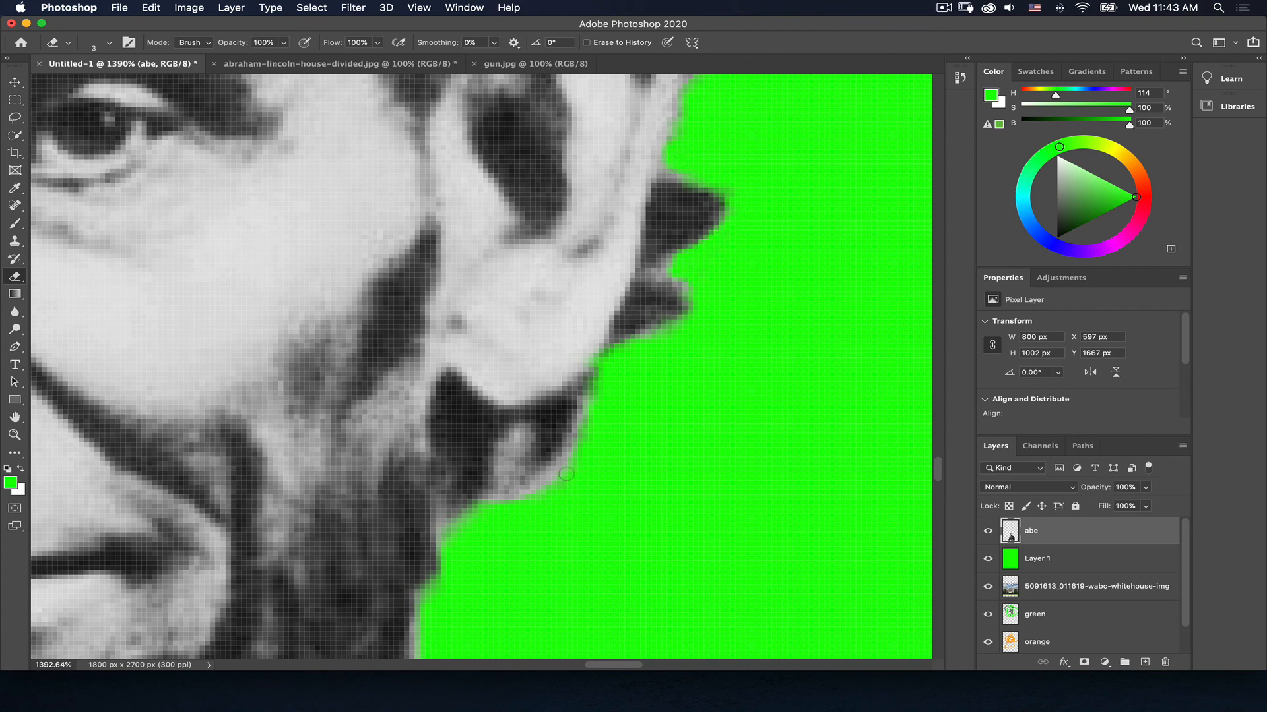
# Erase the grey remnants in the hair below Lincoln's earlobe and along his jaw down to the collar
pyautogui.moveTo(584, 408)
pyautogui.mouseDown()
pyautogui.moveTo(539, 484)
pyautogui.moveTo(590, 433)
pyautogui.mouseUp()
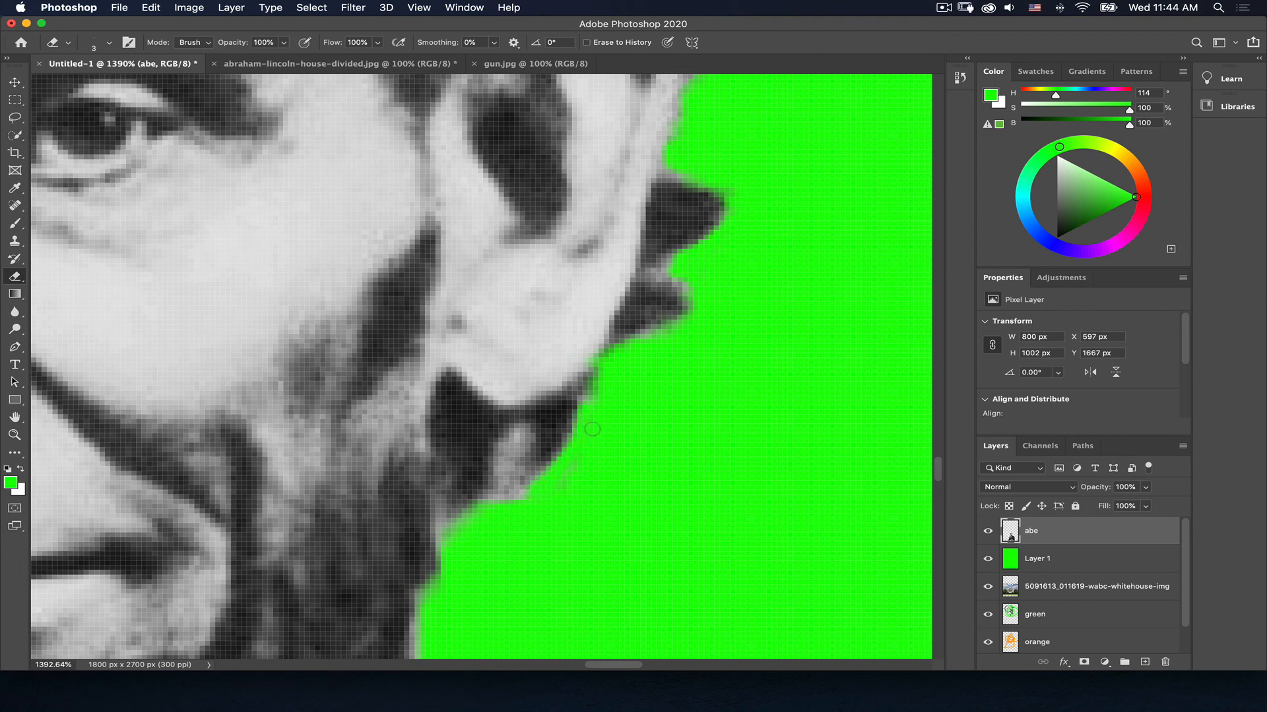
pyautogui.moveTo(545, 502)
pyautogui.mouseDown()
pyautogui.moveTo(509, 463)
pyautogui.moveTo(502, 495)
pyautogui.moveTo(520, 435)
pyautogui.moveTo(497, 498)
pyautogui.moveTo(523, 476)
pyautogui.moveTo(521, 465)
pyautogui.moveTo(489, 520)
pyautogui.moveTo(461, 522)
pyautogui.mouseUp()
pyautogui.moveTo(506, 482); pyautogui.dragTo(502, 498)
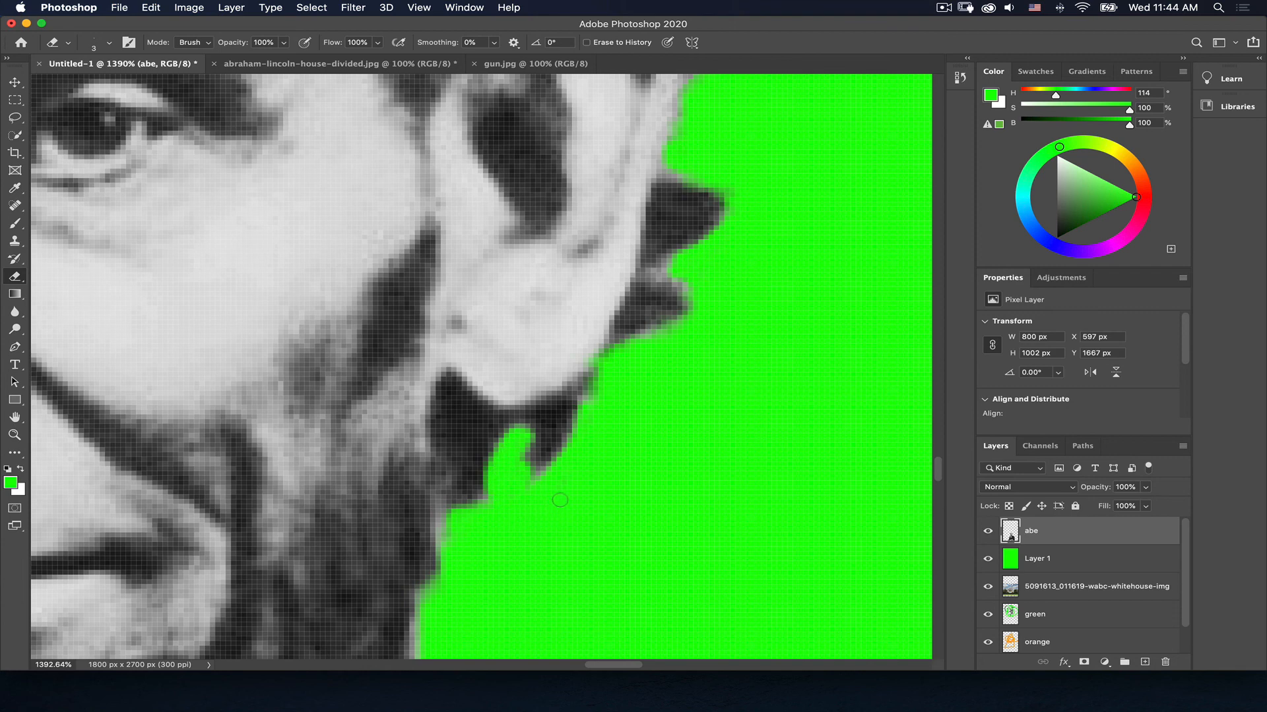
pyautogui.moveTo(573, 539)
pyautogui.mouseDown()
pyautogui.moveTo(629, 285)
pyautogui.moveTo(697, 99)
pyautogui.moveTo(608, 268)
pyautogui.moveTo(480, 296)
pyautogui.mouseUp()
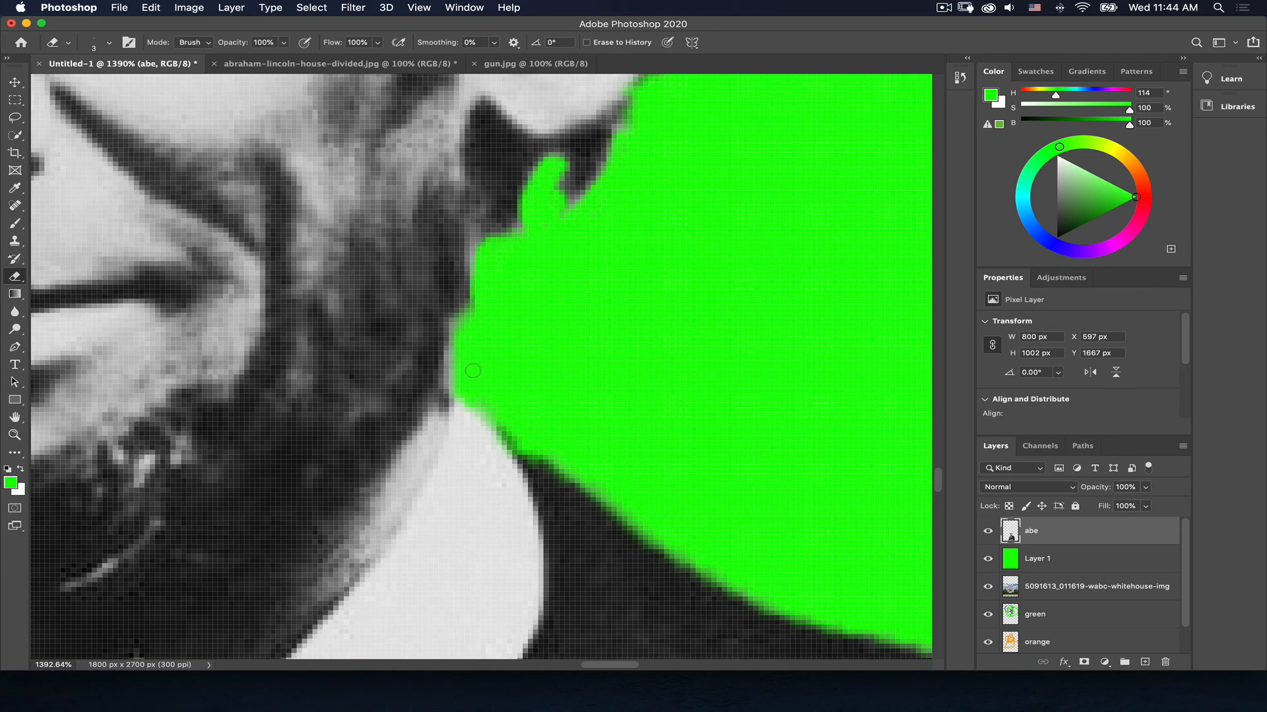
pyautogui.moveTo(481, 401); pyautogui.dragTo(499, 423)
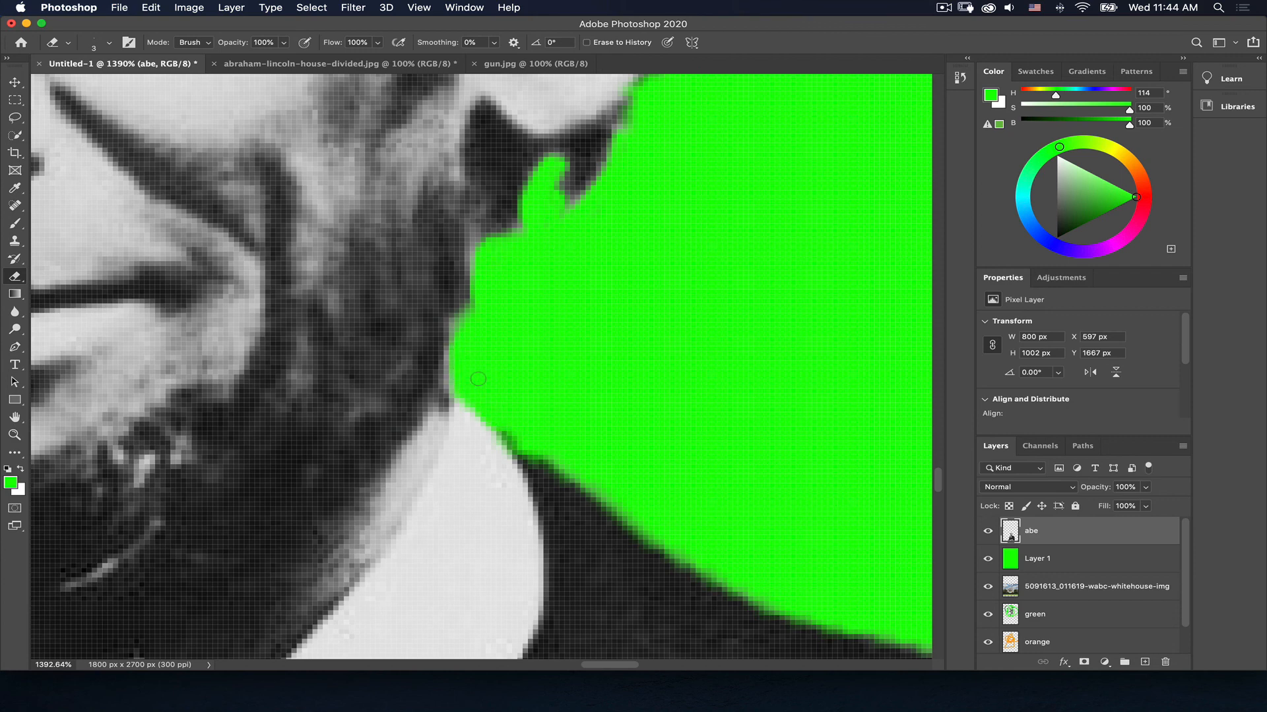
# Fit the whole canvas in view and hide the green Layer 1 to check the cutout against the White House
pyautogui.press('super+0')
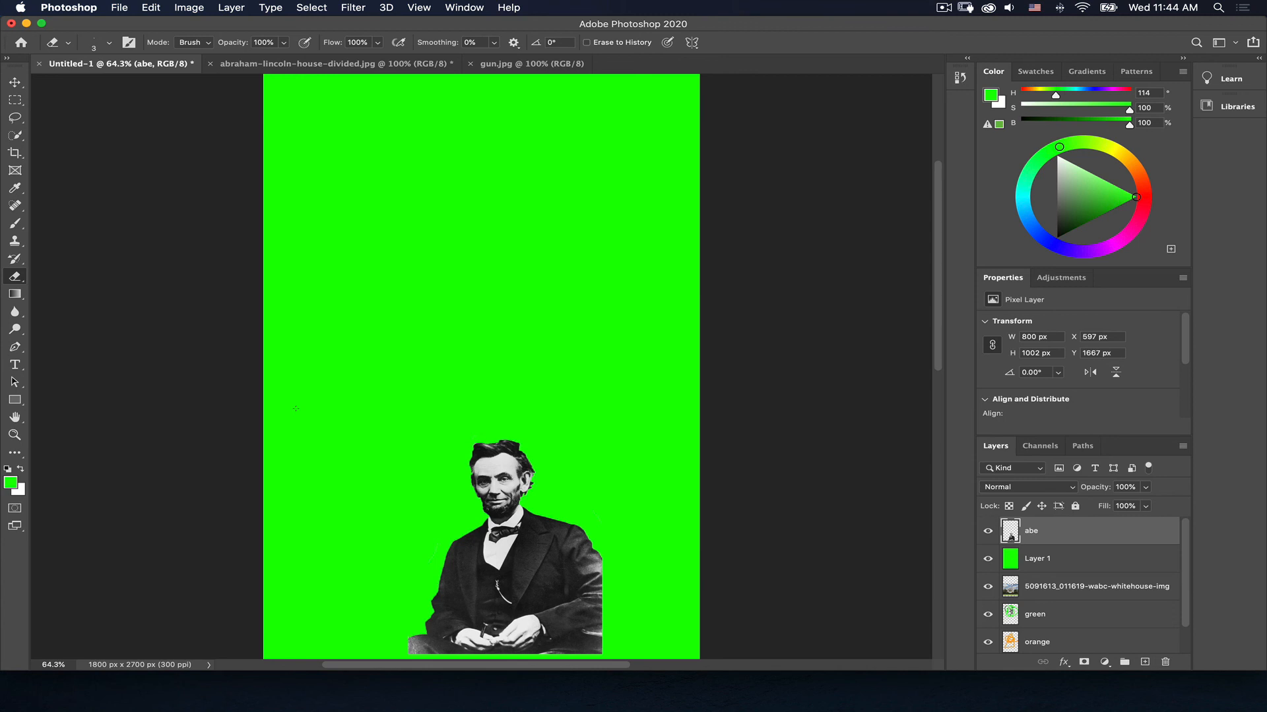
pyautogui.click(988, 560)
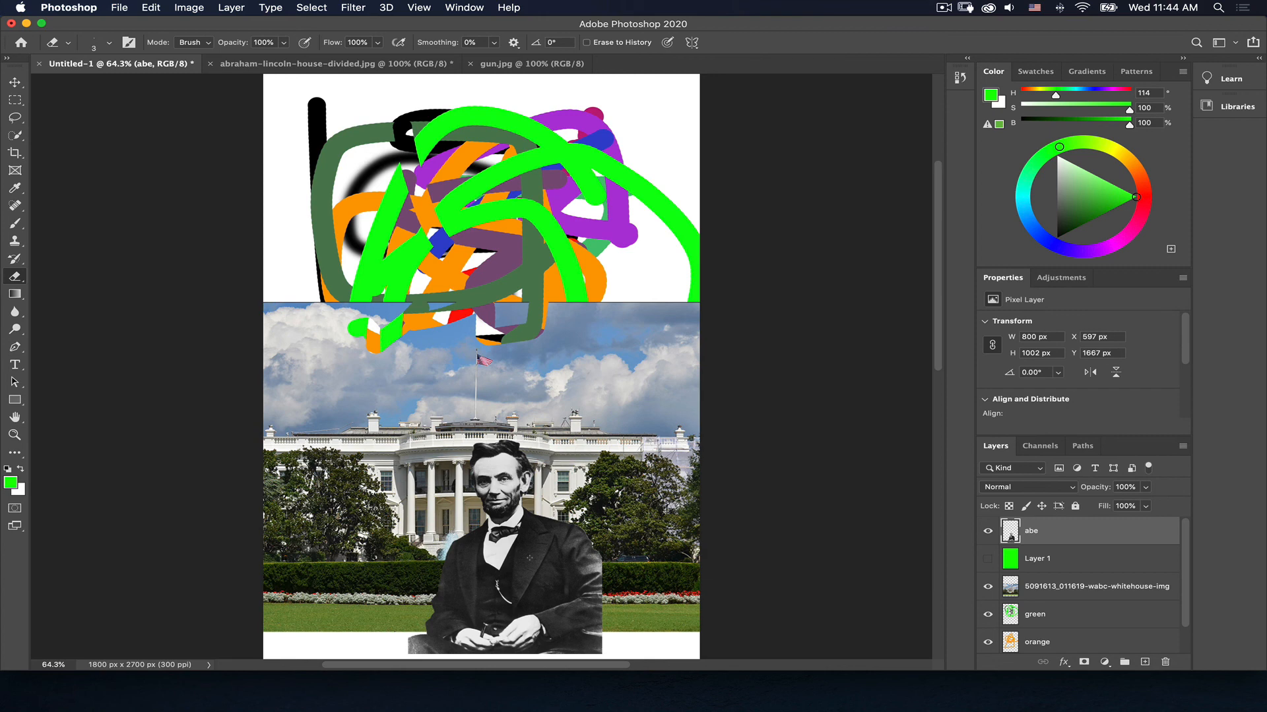
# Copy the whole gun.jpg image into Untitled-1 as a new layer and isolate it over the green Layer 1 by hiding abe
pyautogui.click(528, 64)
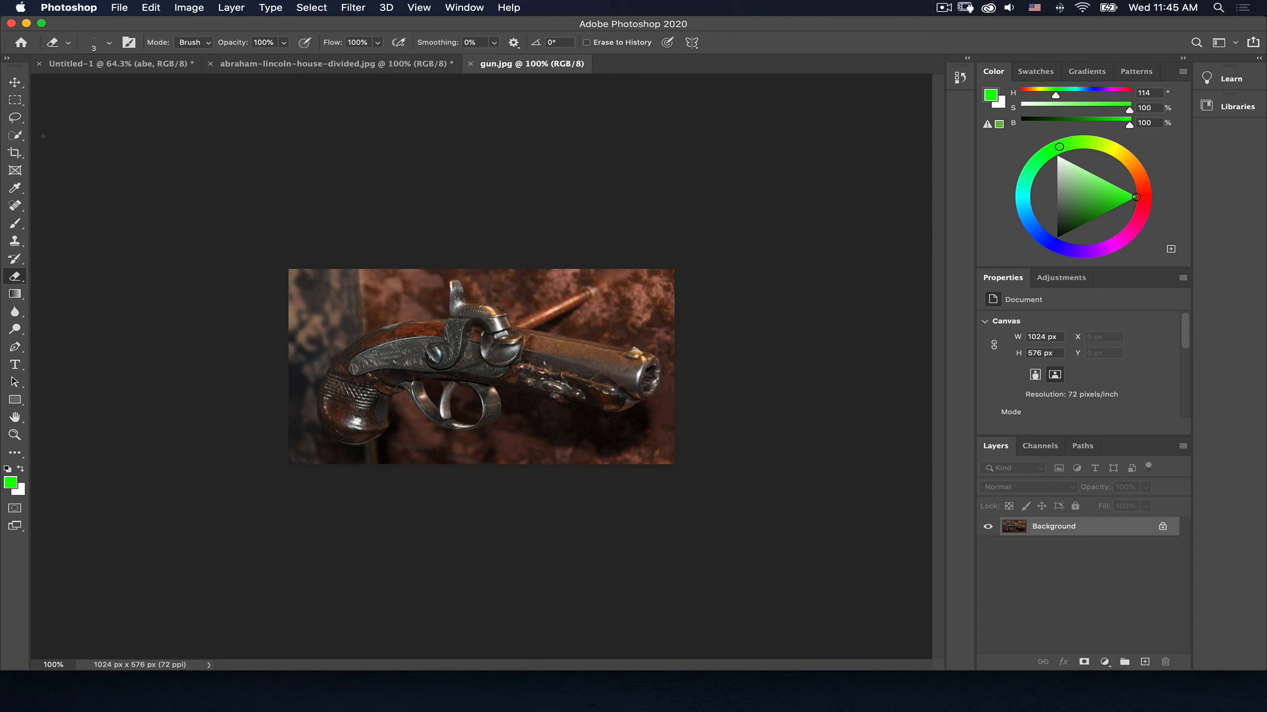
pyautogui.press('super+a')
pyautogui.click(115, 64)
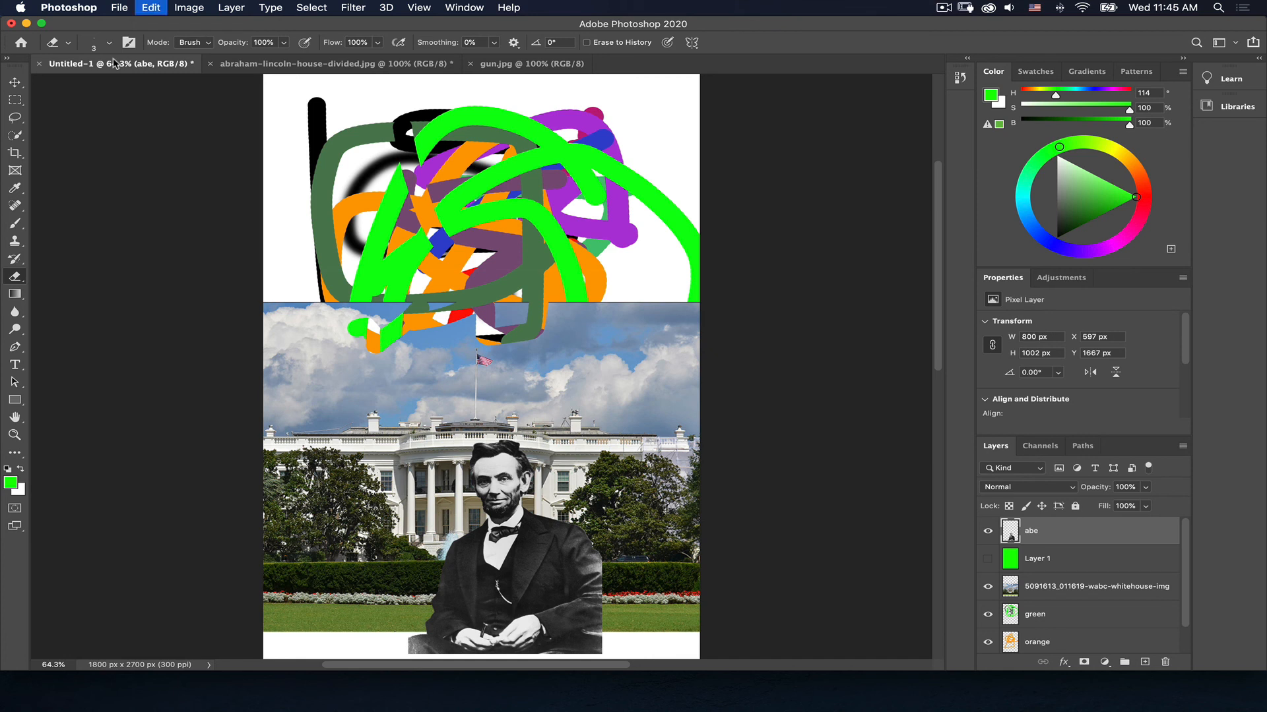
pyautogui.press('super+v')
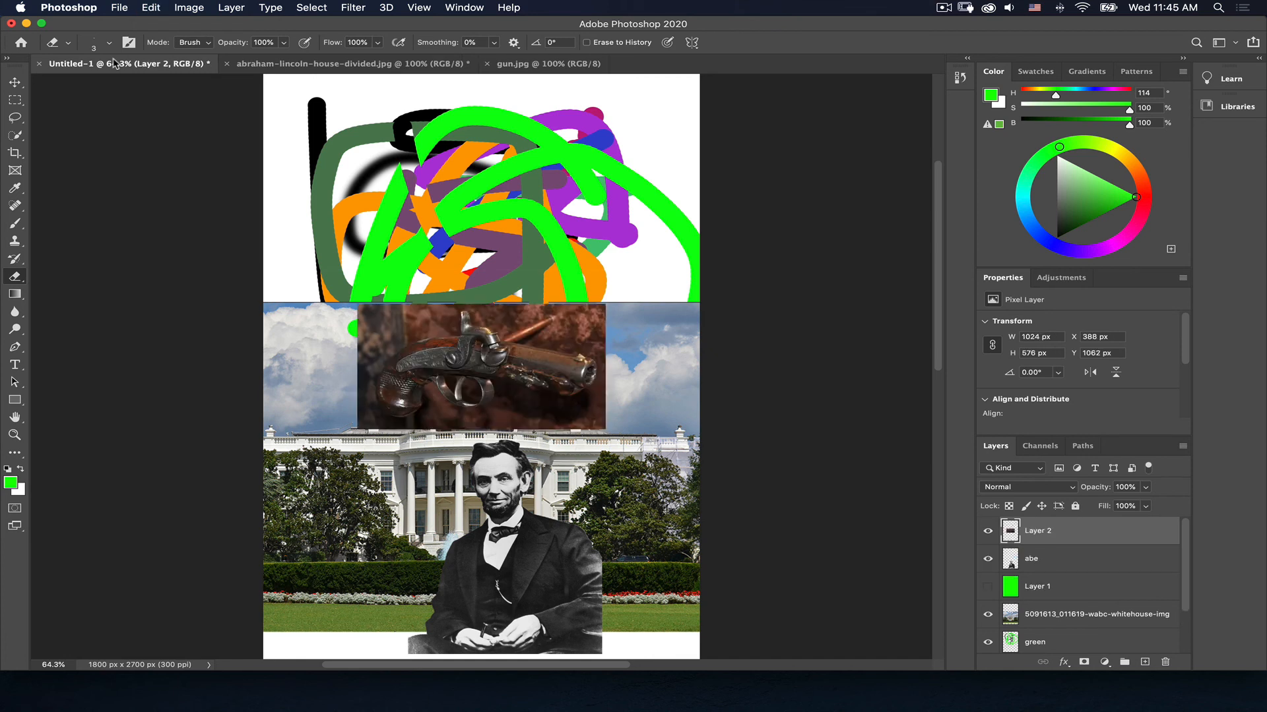
pyautogui.click(992, 560)
pyautogui.click(988, 587)
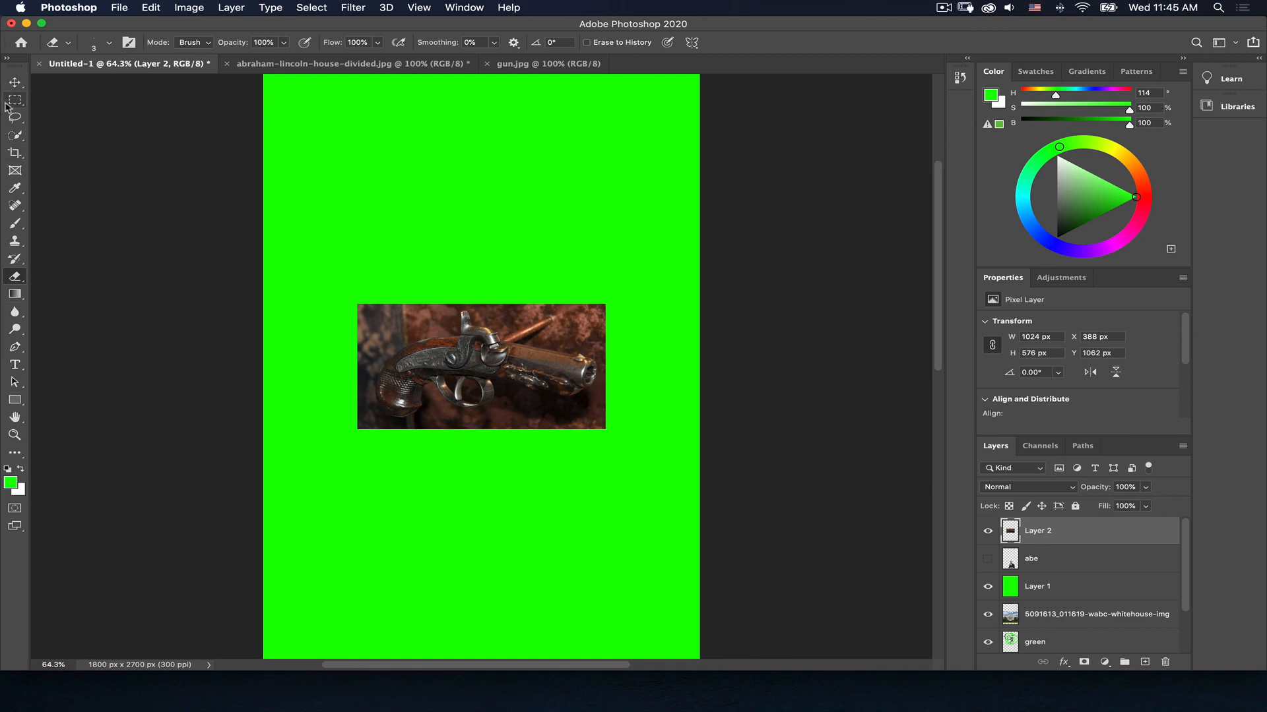
# Try to select the gun by framing it with the Object Selection tool in Rectangle mode
pyautogui.click(15, 137)
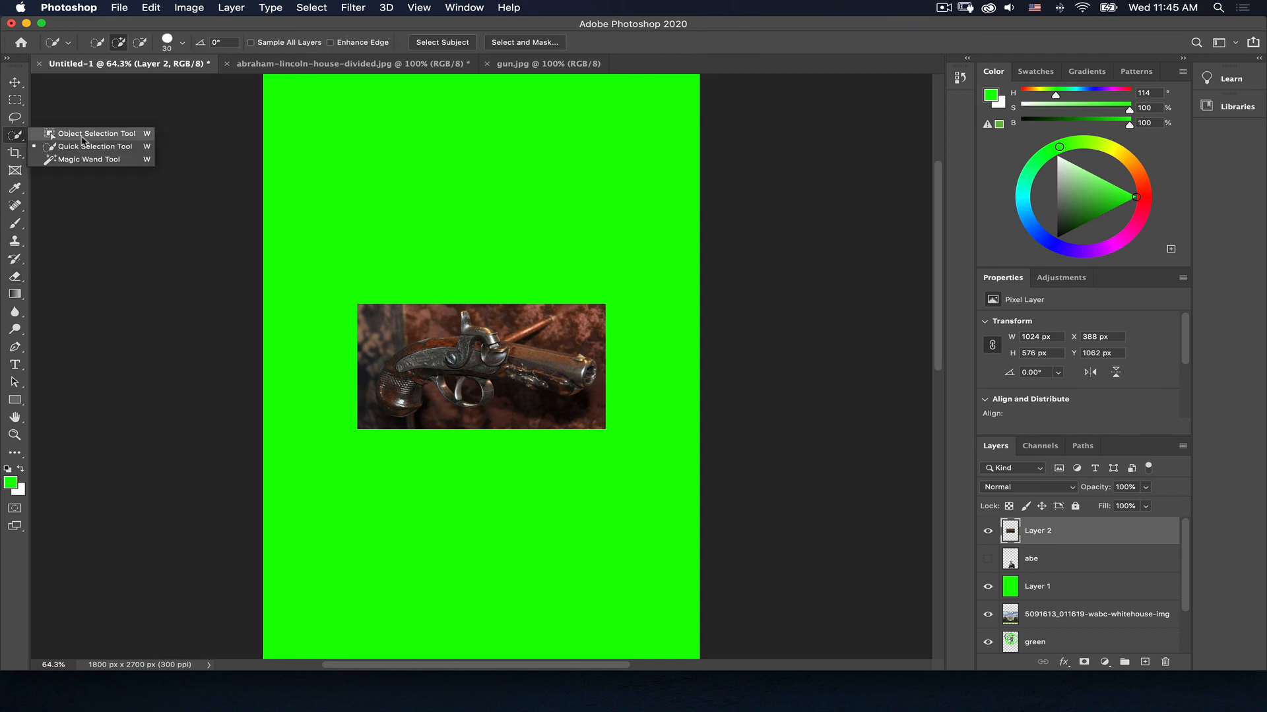
pyautogui.click(83, 136)
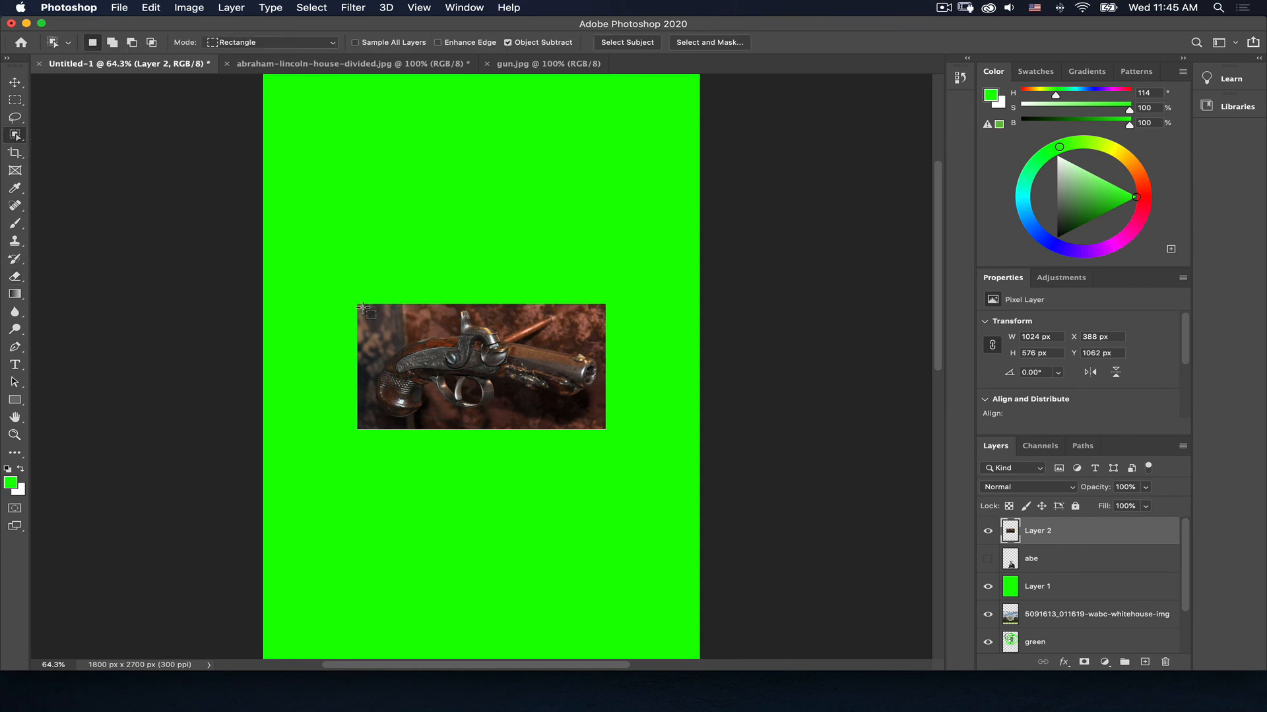
pyautogui.moveTo(371, 307); pyautogui.dragTo(579, 416)
# Try to select areas of the background around the gun with the Magic Wand at a tolerance of 32
pyautogui.click(82, 140)
pyautogui.hotkey('shift', 'w')
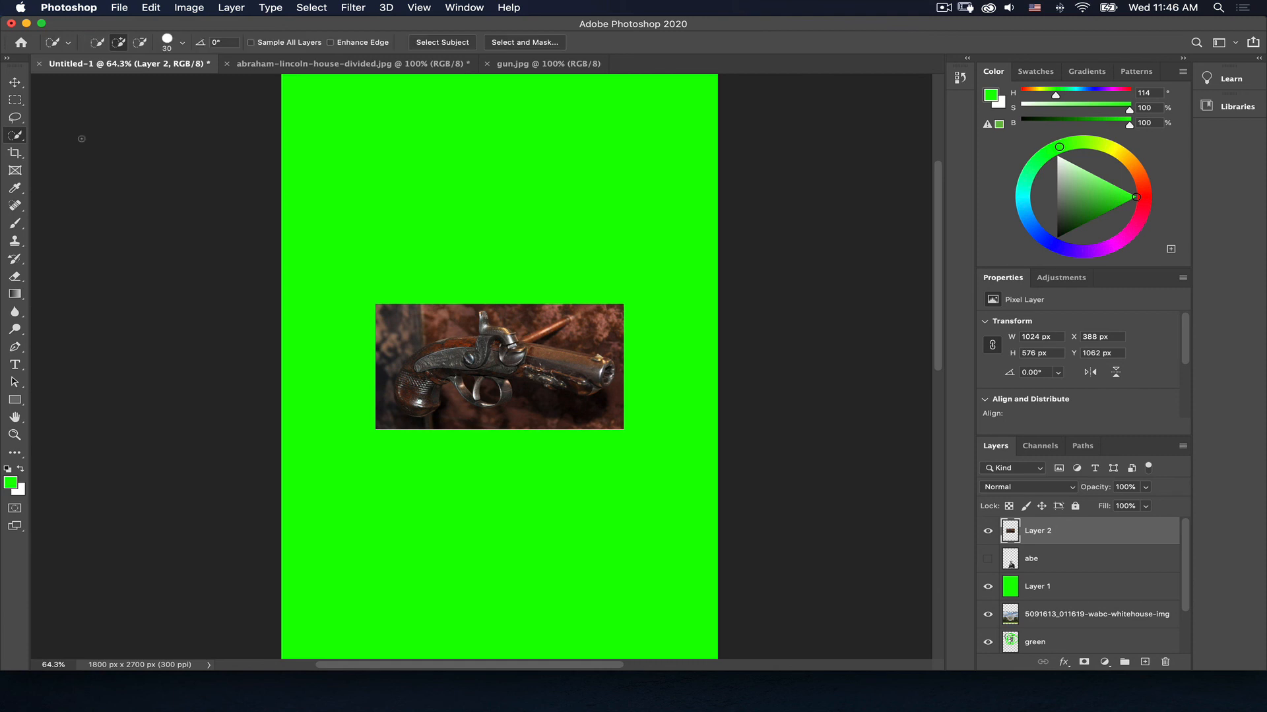
pyautogui.hotkey('shift', 'w')
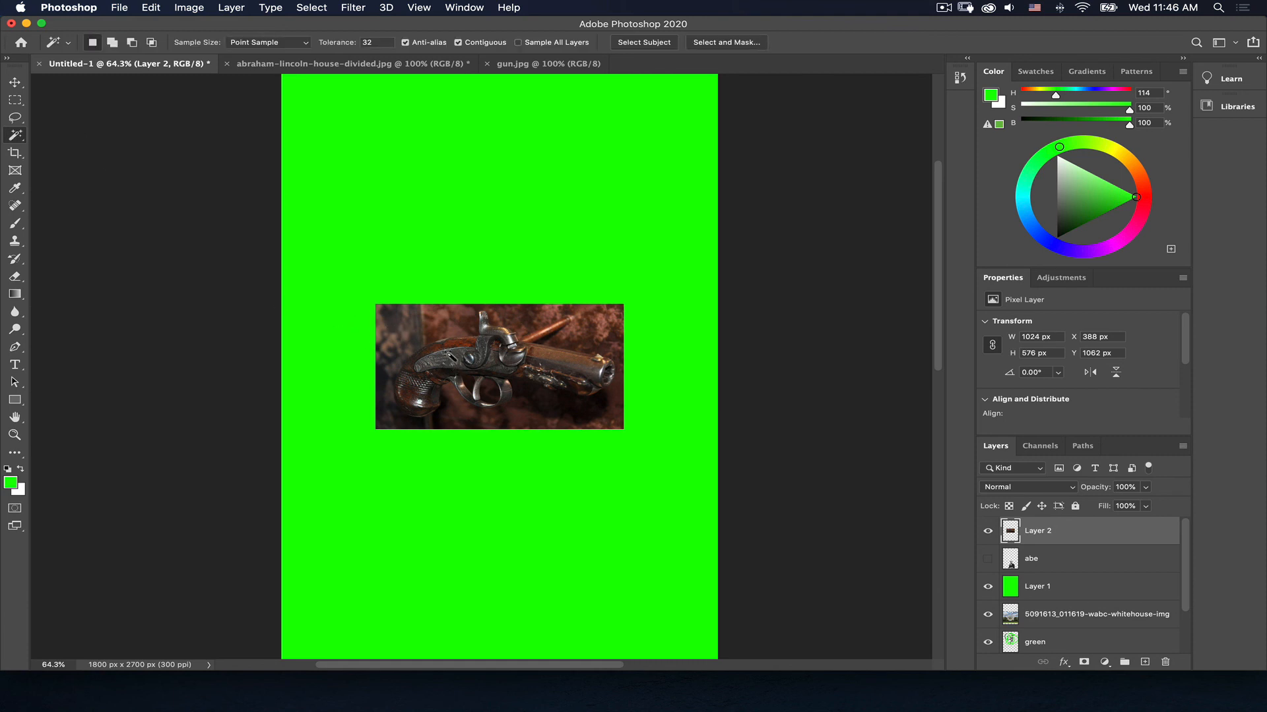
pyautogui.click(454, 323)
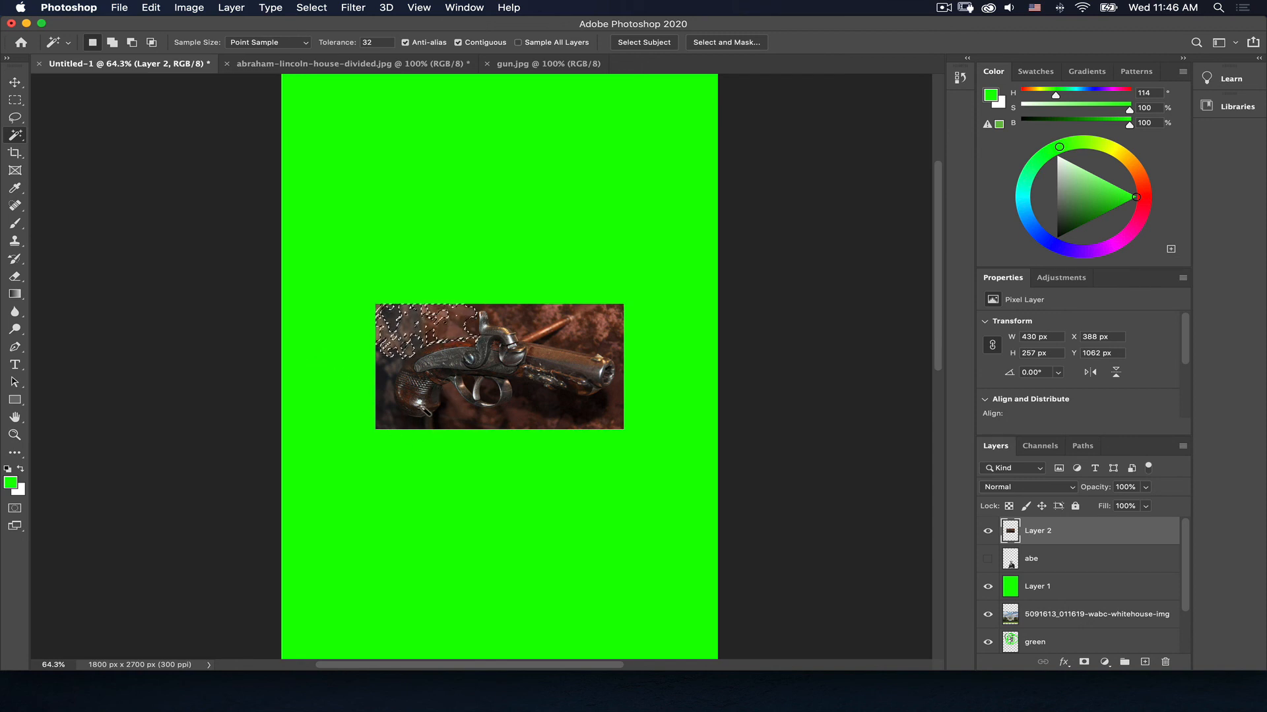
pyautogui.click(422, 408)
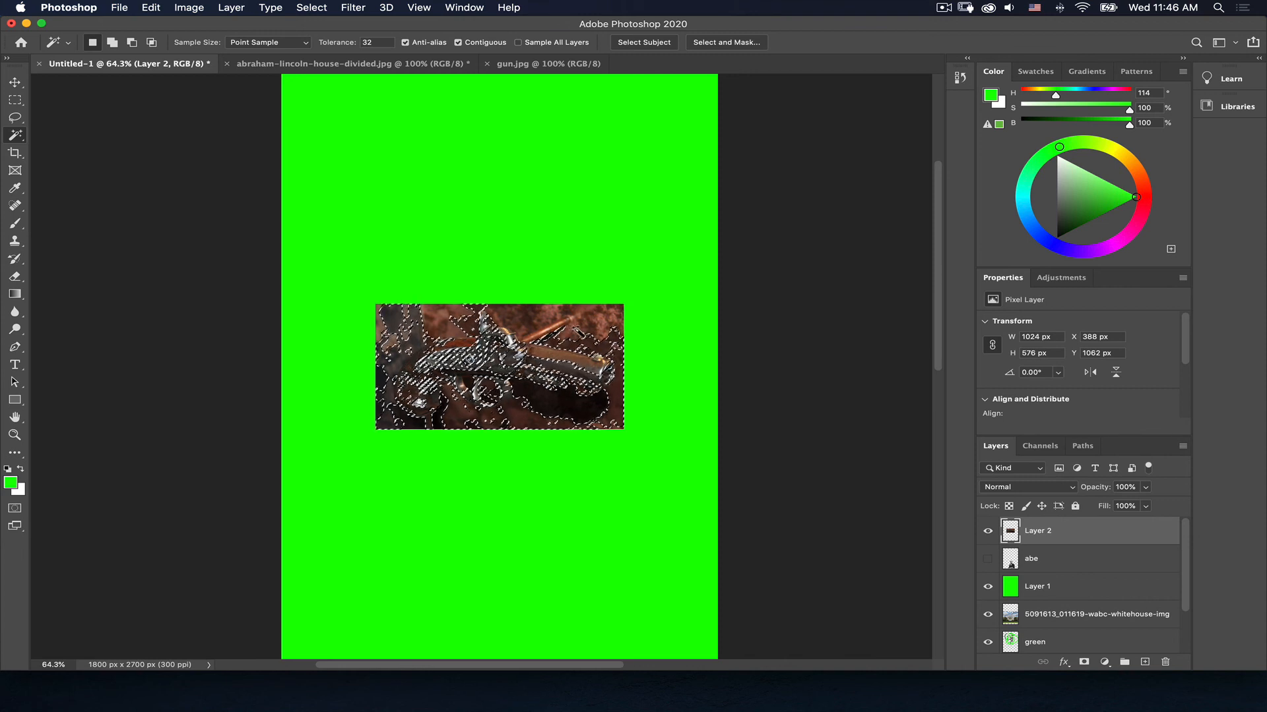
pyautogui.click(576, 334)
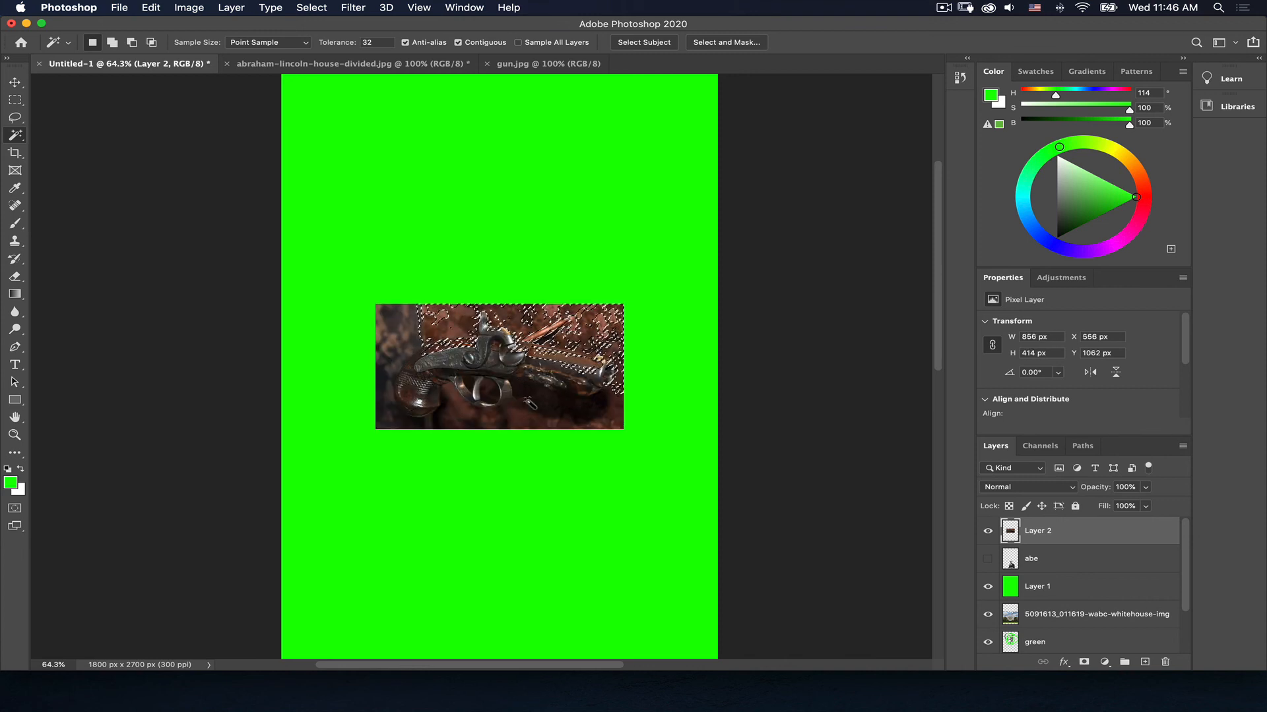
pyautogui.click(384, 396)
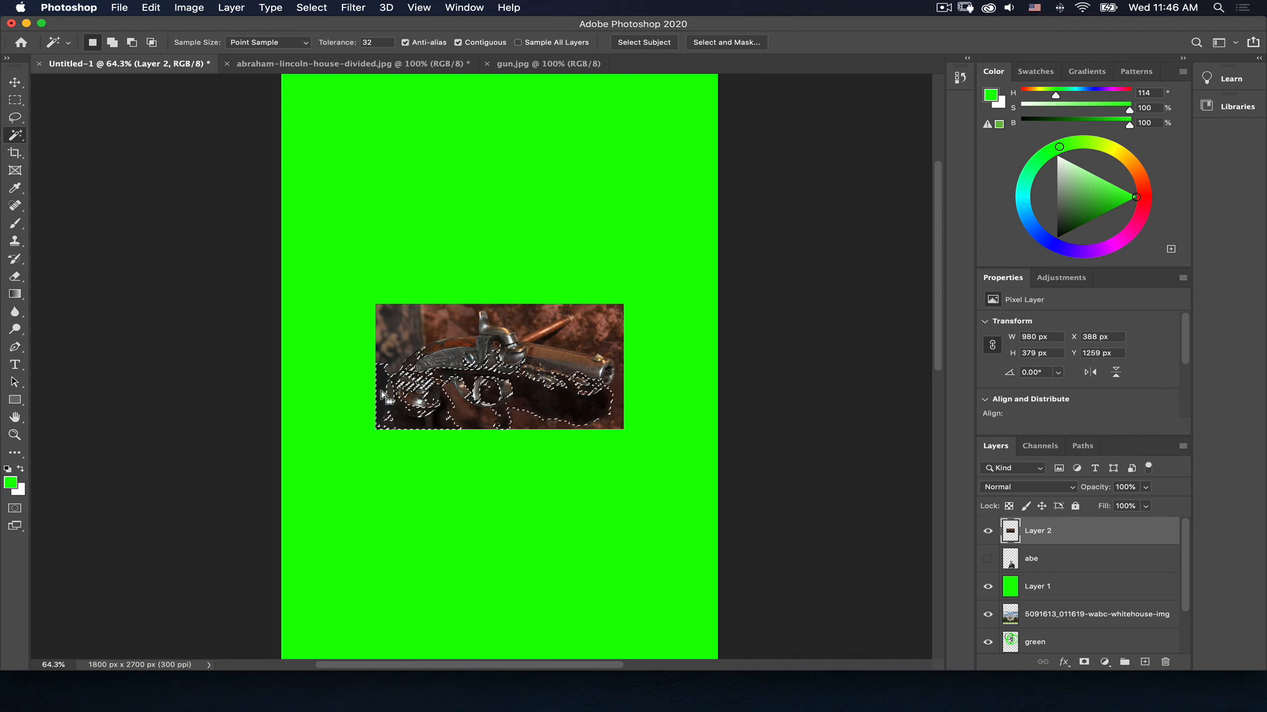
# Try filling the Magic Wand selection with the green foreground color, then undo the fill and deselect
pyautogui.hotkey('alt', 'BackSpace')
pyautogui.press('super+z')
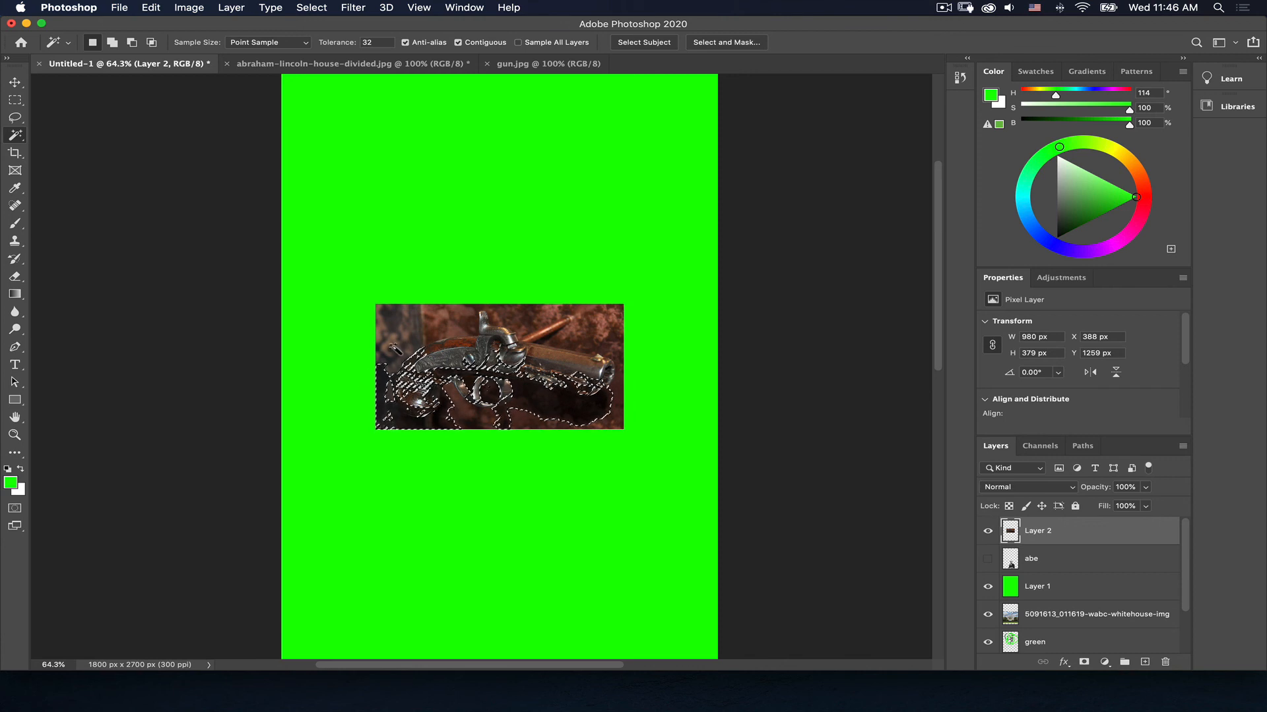
pyautogui.press('super+d')
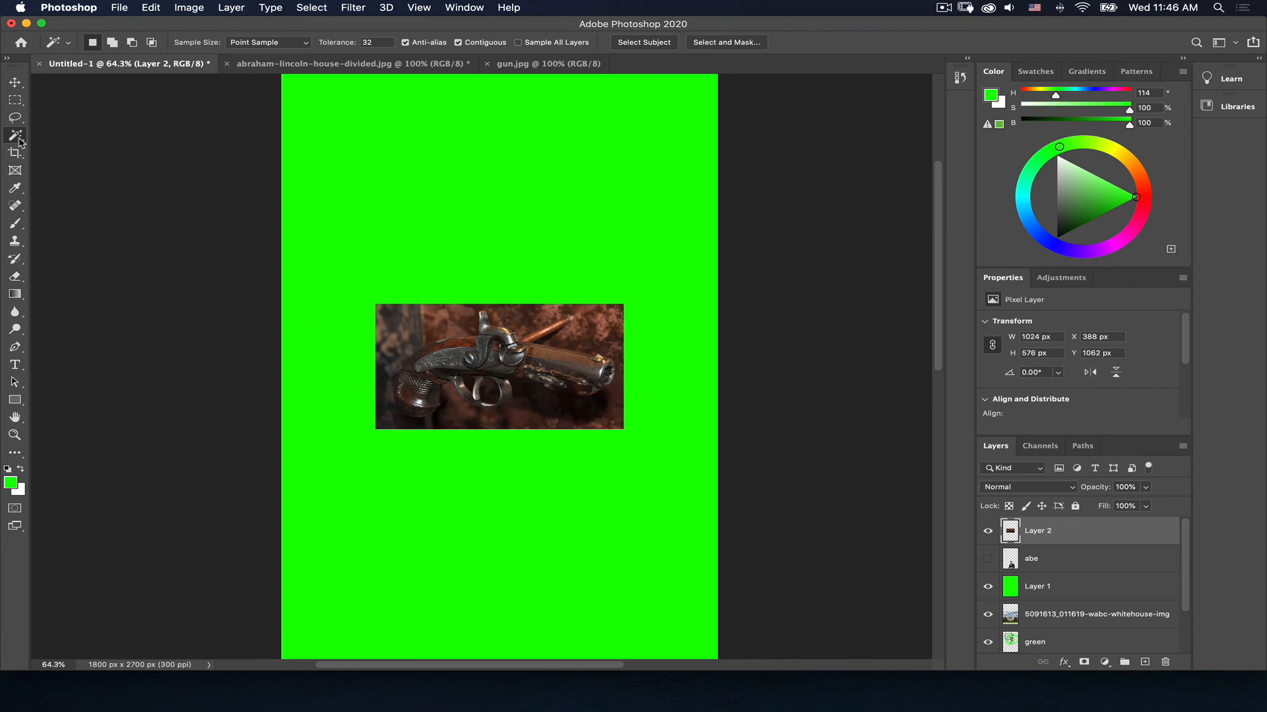
pyautogui.moveTo(15, 118); pyautogui.dragTo(66, 130)
pyautogui.click(394, 396)
pyautogui.click(405, 357)
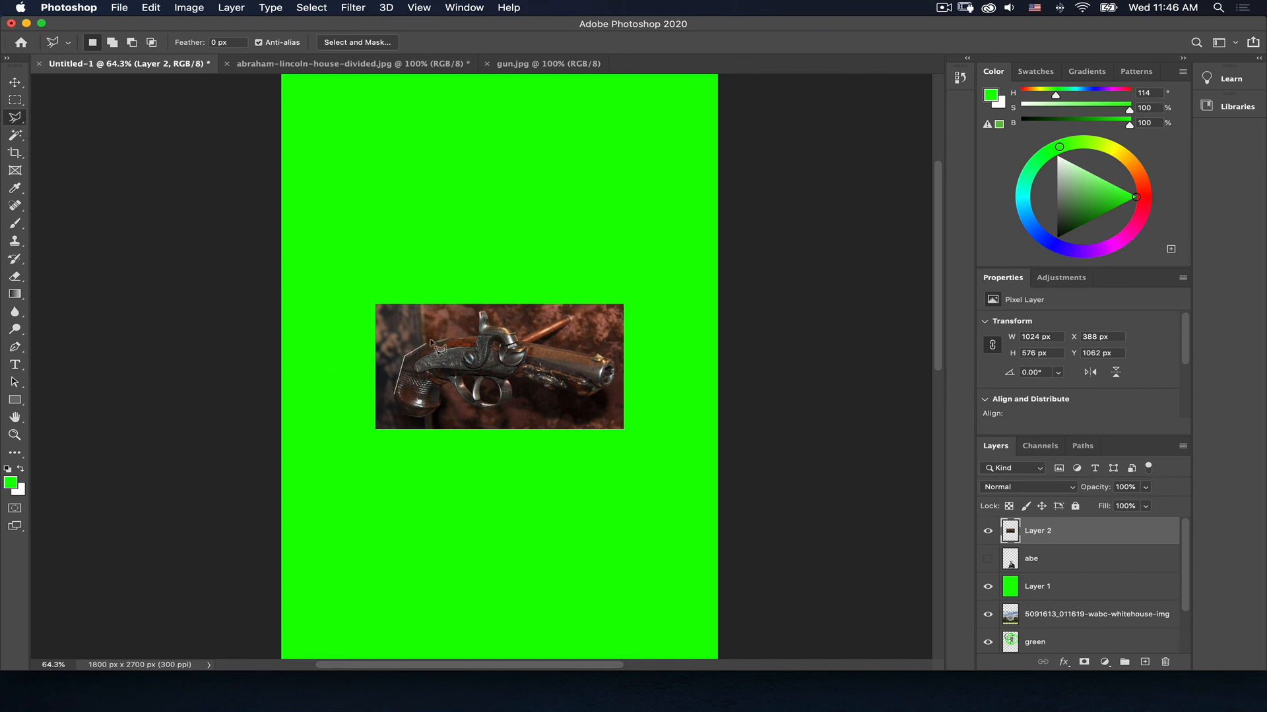
pyautogui.click(442, 335)
pyautogui.click(480, 311)
pyautogui.click(488, 310)
pyautogui.click(529, 334)
pyautogui.press('Escape')
# Try to select the gun's grip with the Quick Selection tool at brush size 30
pyautogui.click(13, 136)
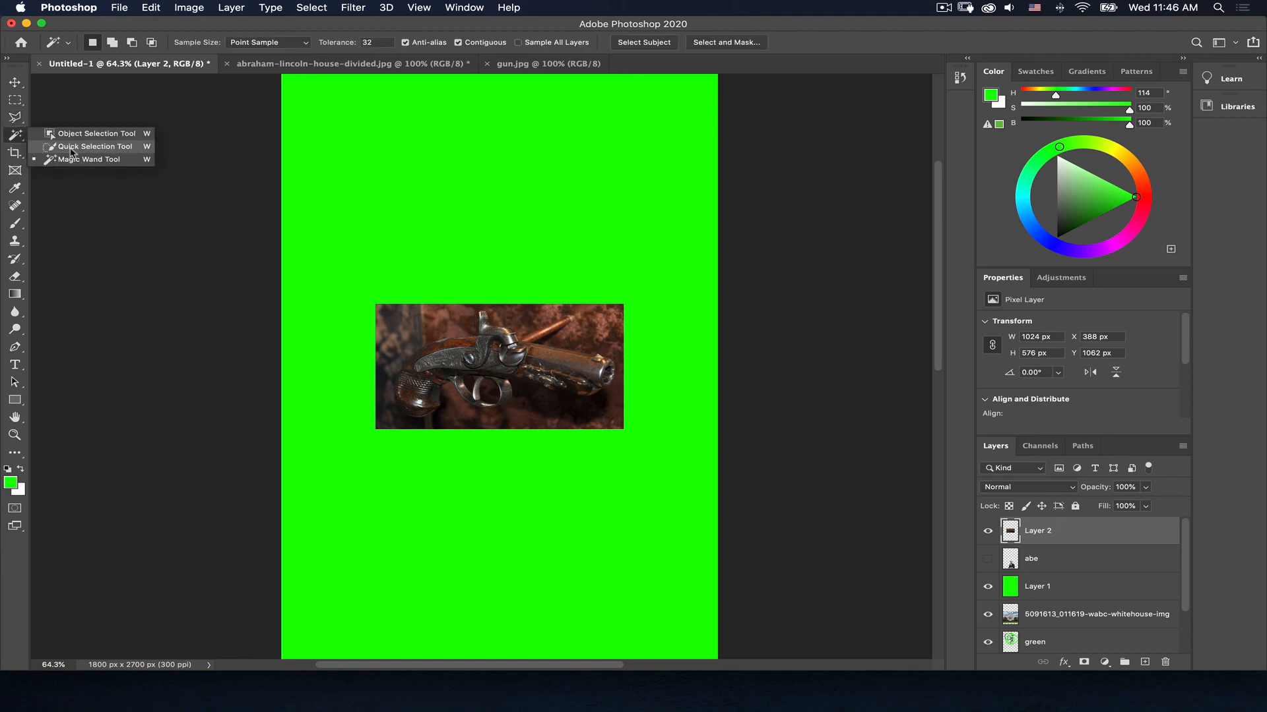
pyautogui.click(73, 147)
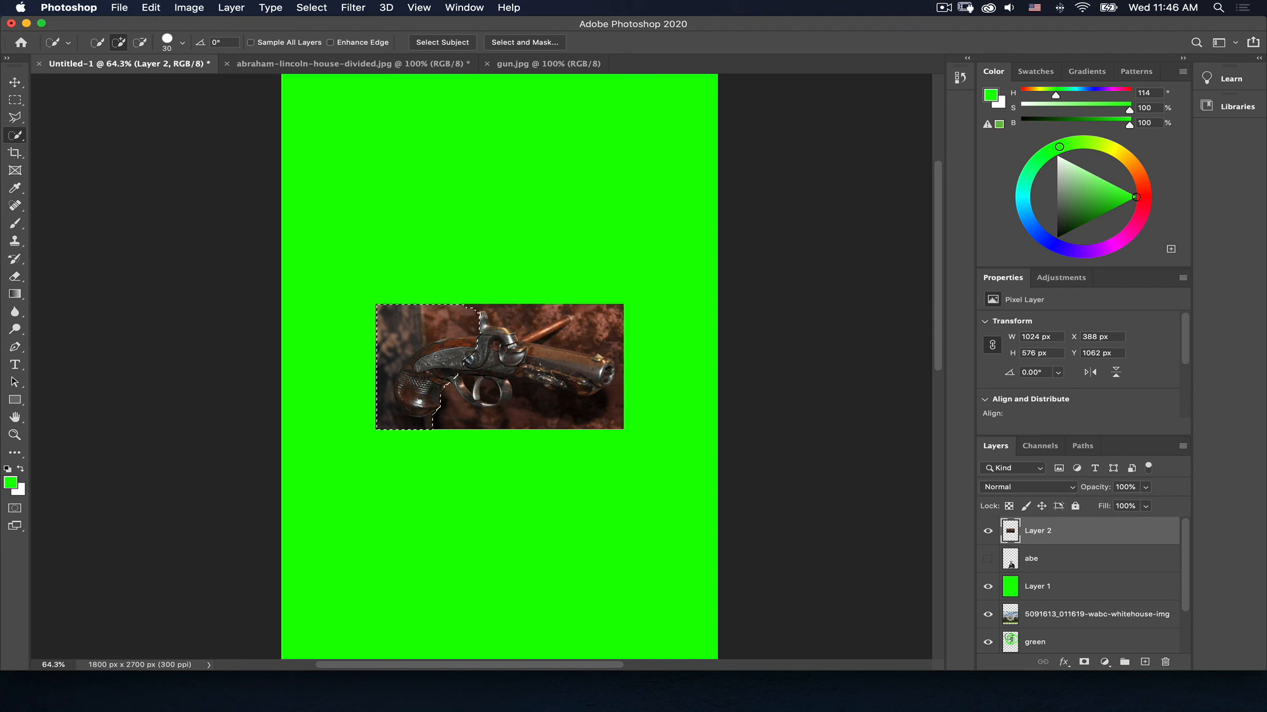
pyautogui.hscroll(-2, 410, 388)
pyautogui.click(409, 388)
pyautogui.hscroll(-5, 410, 388)
pyautogui.scroll(-2, 410, 388)
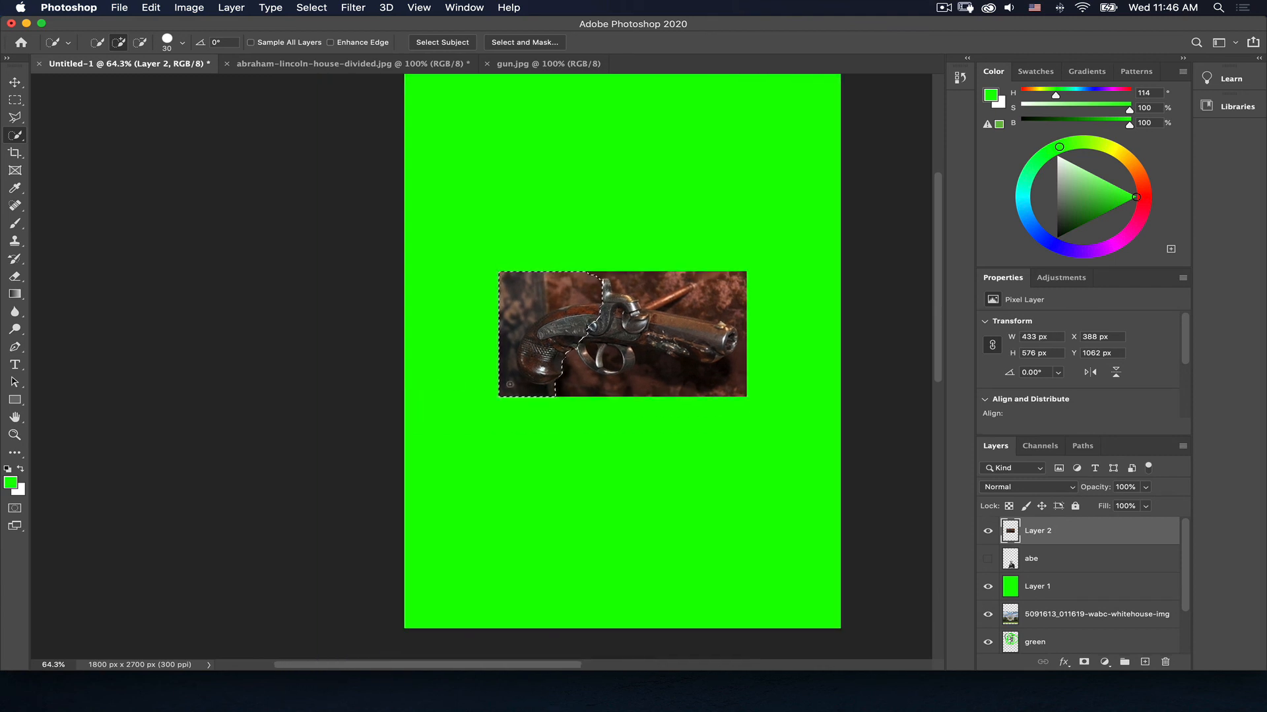
# Clear the selection and frame the whole gun repeatedly with the Object Selection tool in Rectangle mode until its trigger guard is included
pyautogui.click(14, 135)
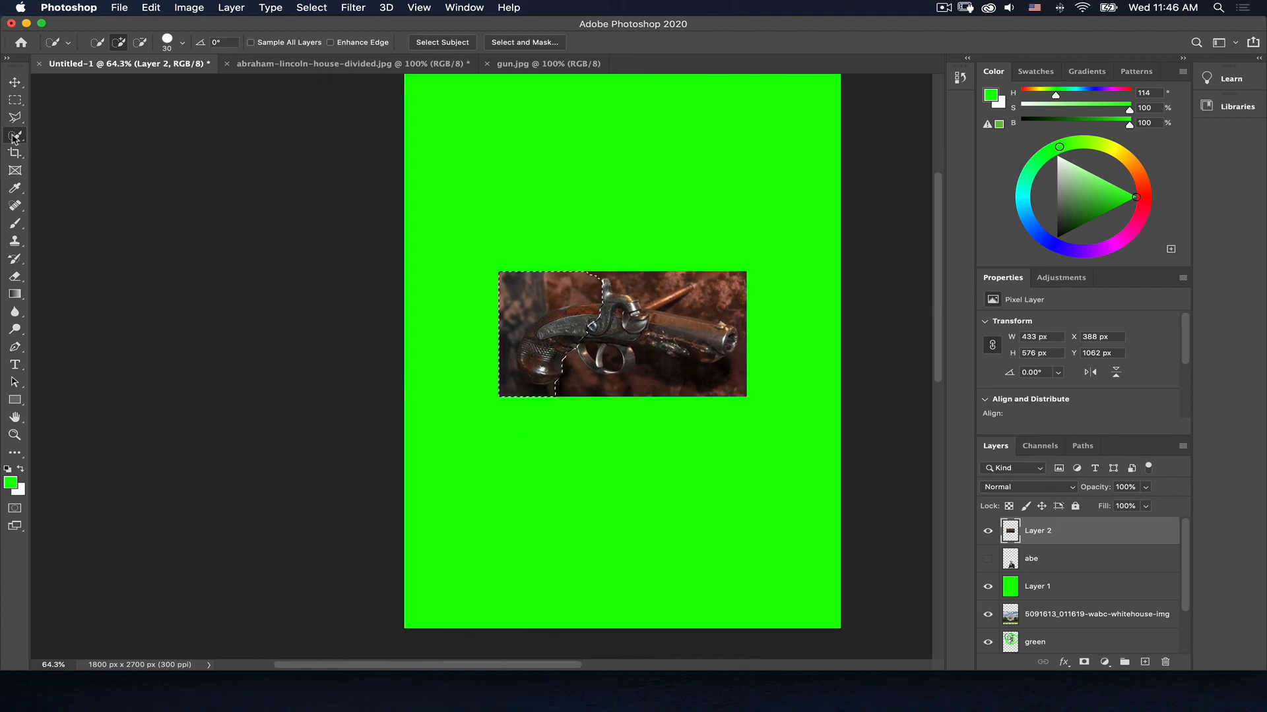
pyautogui.click(61, 135)
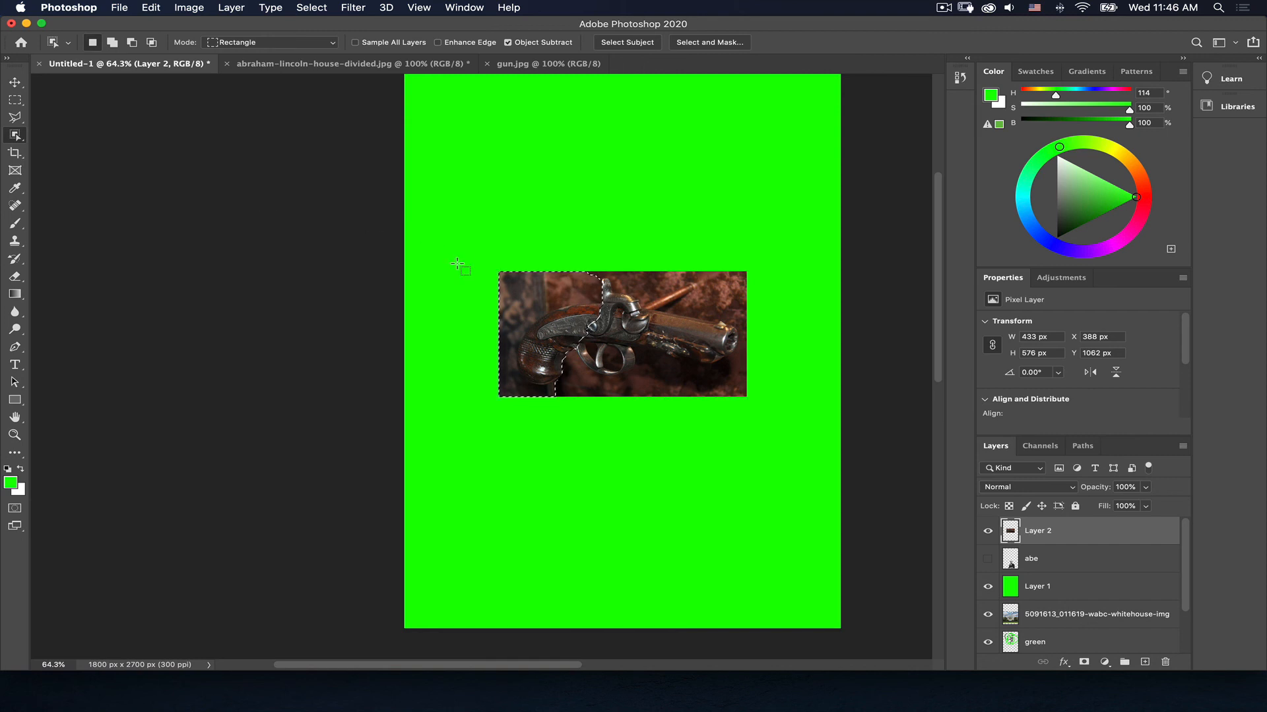
pyautogui.press('super+d')
pyautogui.moveTo(500, 274); pyautogui.dragTo(745, 391)
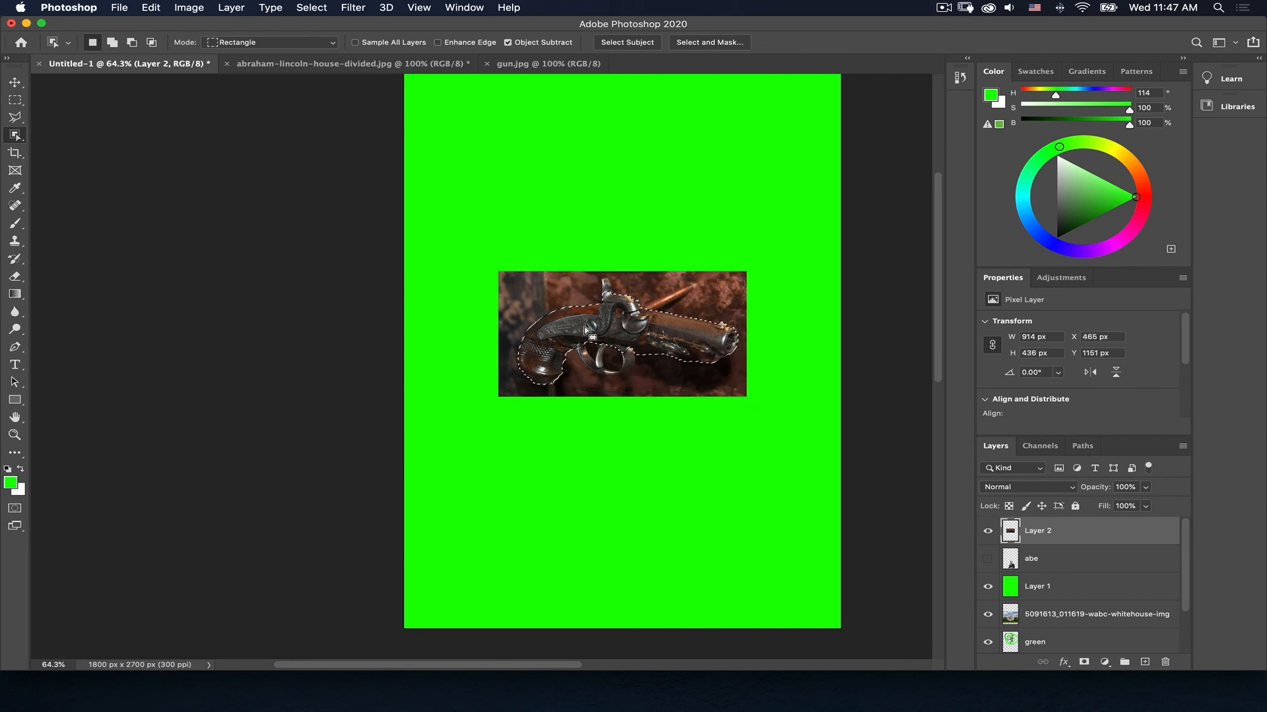
pyautogui.moveTo(501, 273); pyautogui.dragTo(744, 392)
pyautogui.moveTo(518, 285); pyautogui.dragTo(744, 390)
pyautogui.moveTo(514, 272); pyautogui.dragTo(744, 392)
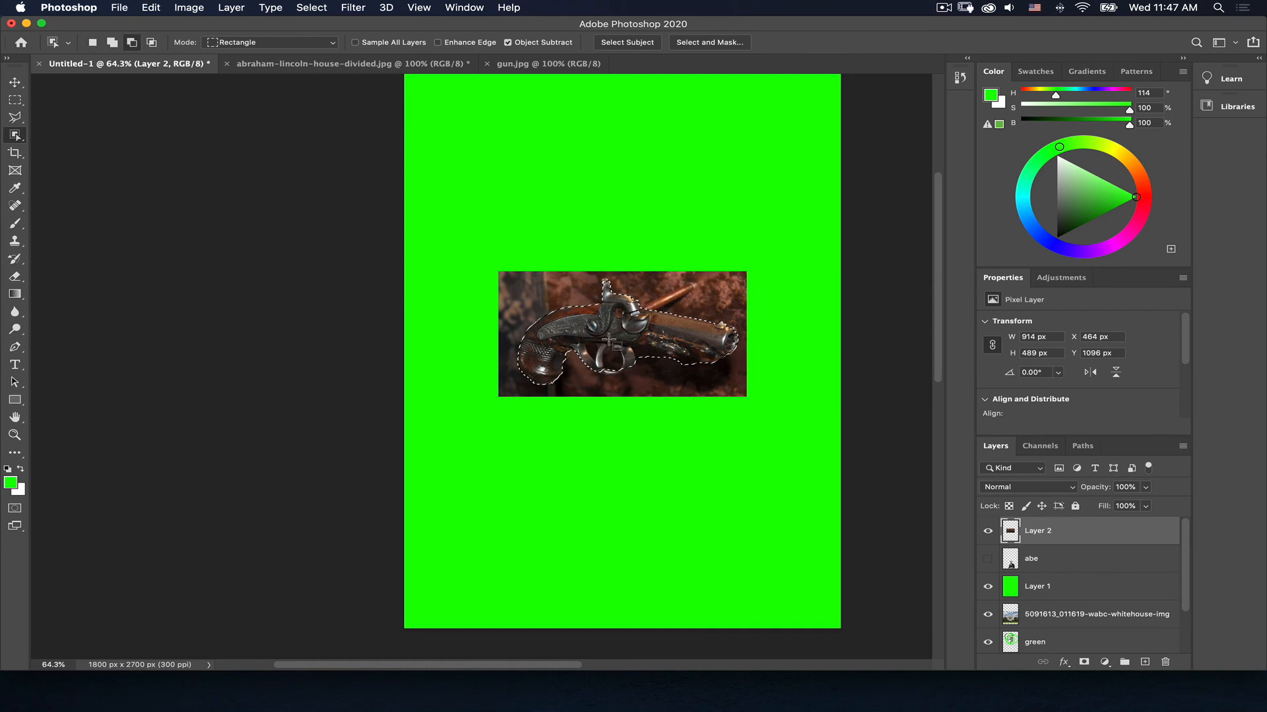
# Add the lower edge of the trigger guard to the gun selection with the Quick Selection tool
pyautogui.scroll(10, 584, 348)
pyautogui.scroll(-10, 610, 342)
pyautogui.scroll(5, 567, 442)
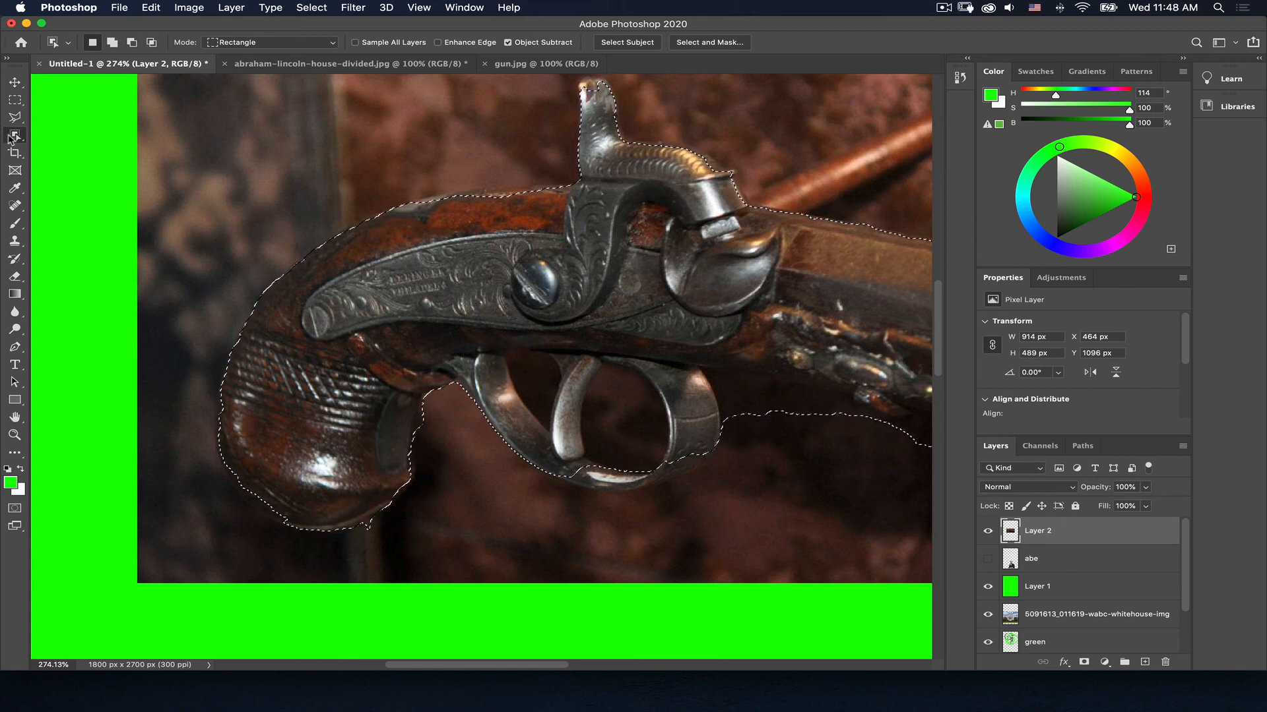
pyautogui.moveTo(14, 137); pyautogui.dragTo(55, 151)
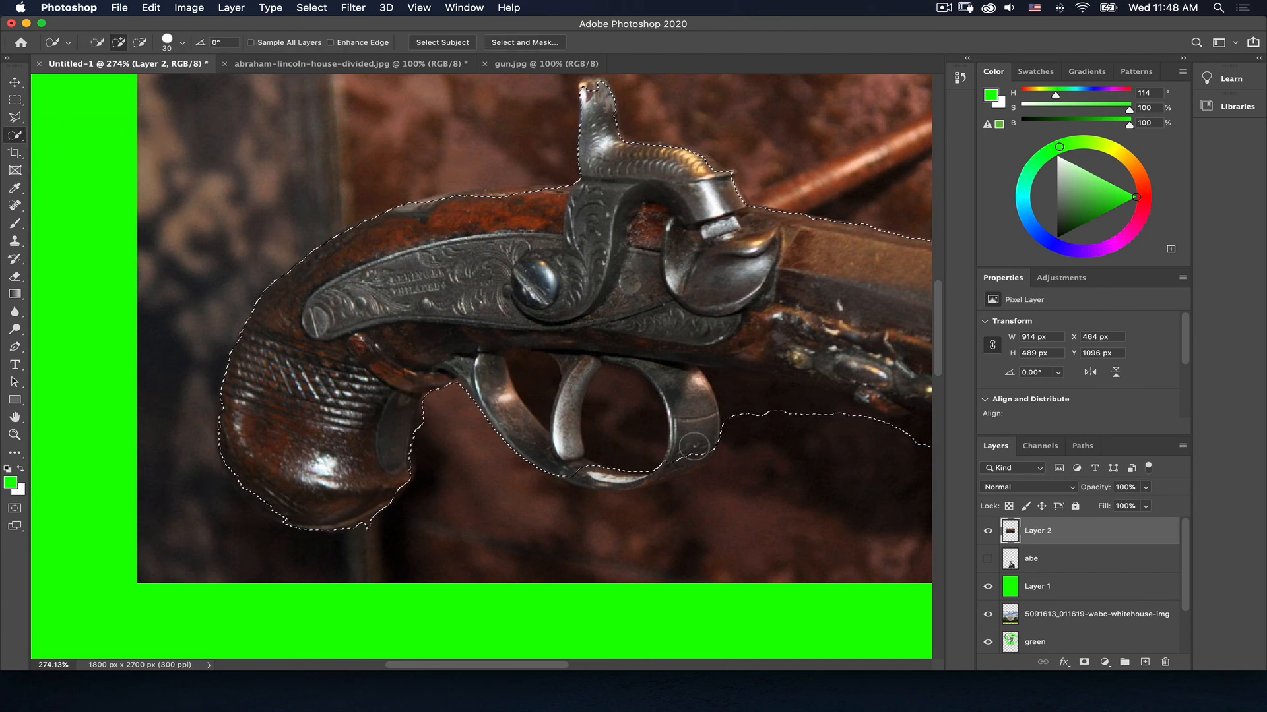
pyautogui.moveTo(694, 447)
pyautogui.mouseDown()
pyautogui.moveTo(578, 470)
pyautogui.moveTo(536, 452)
pyautogui.mouseUp()
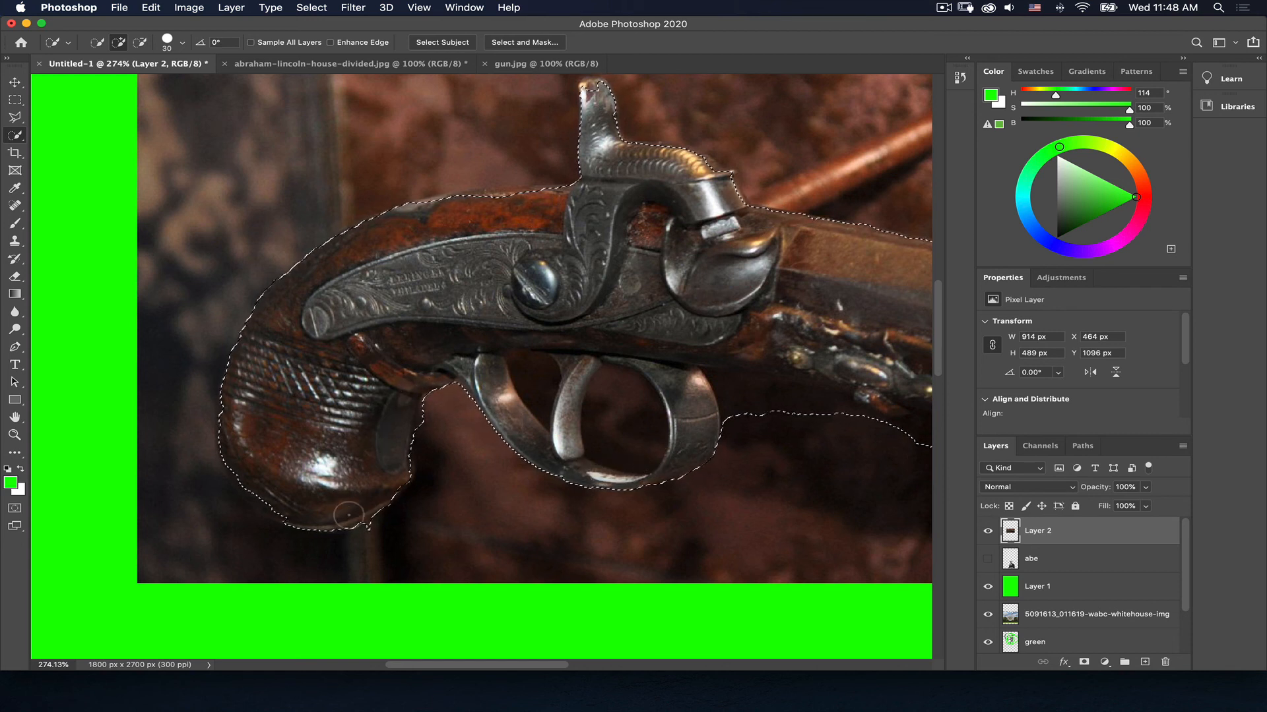
# Refine the selection along the bottom of the grip with Quick Selection, undoing the large-brush spill and adding again at brush size 9
pyautogui.press('alt')
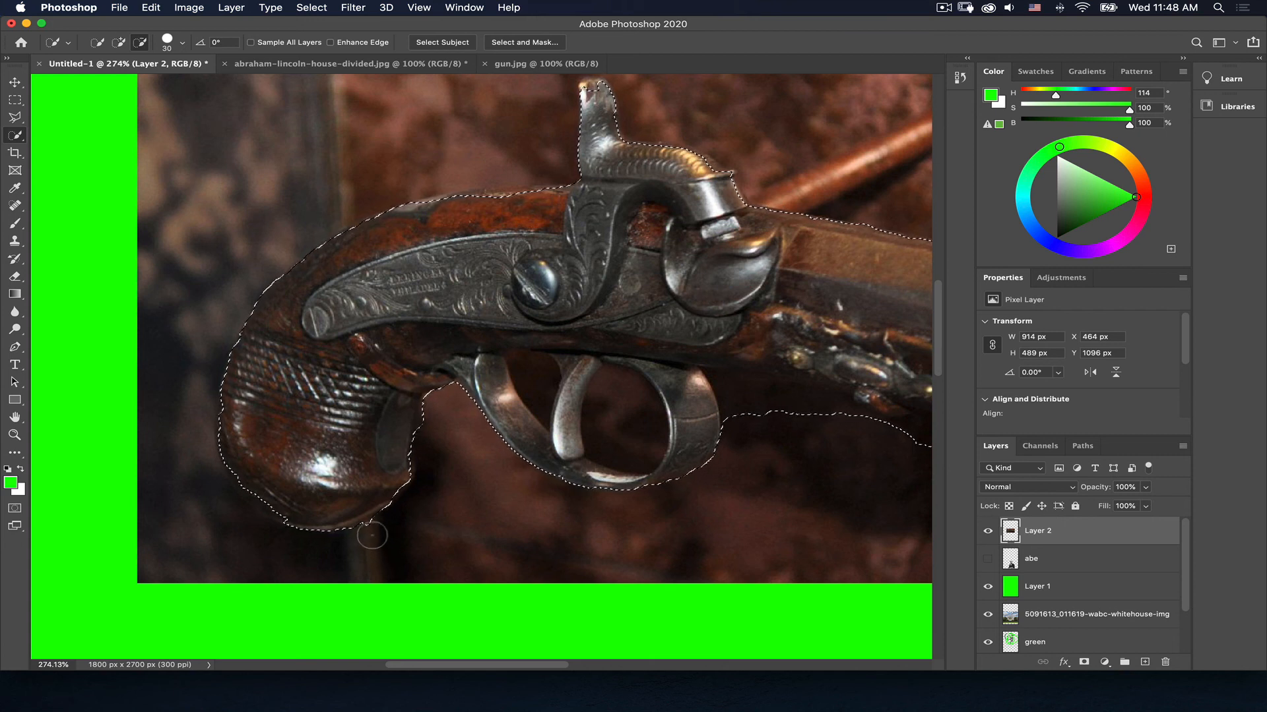
pyautogui.click(300, 510)
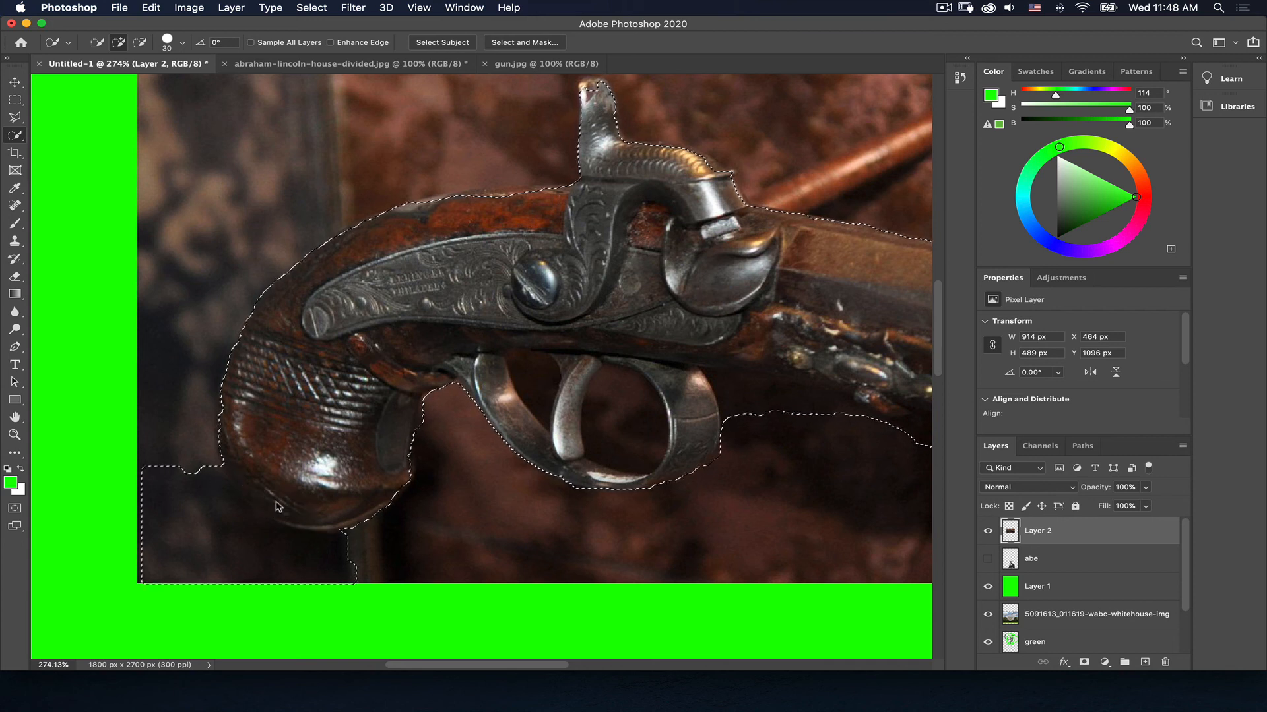
pyautogui.press('super+z')
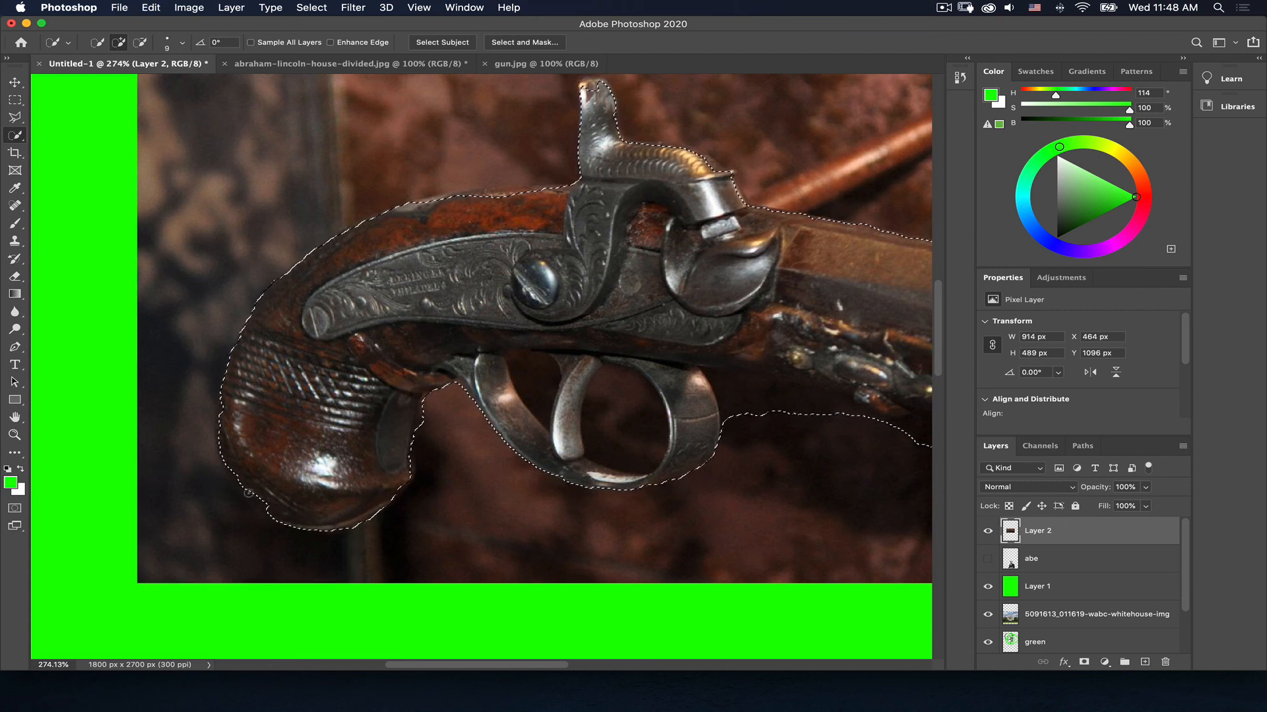
pyautogui.click(266, 504)
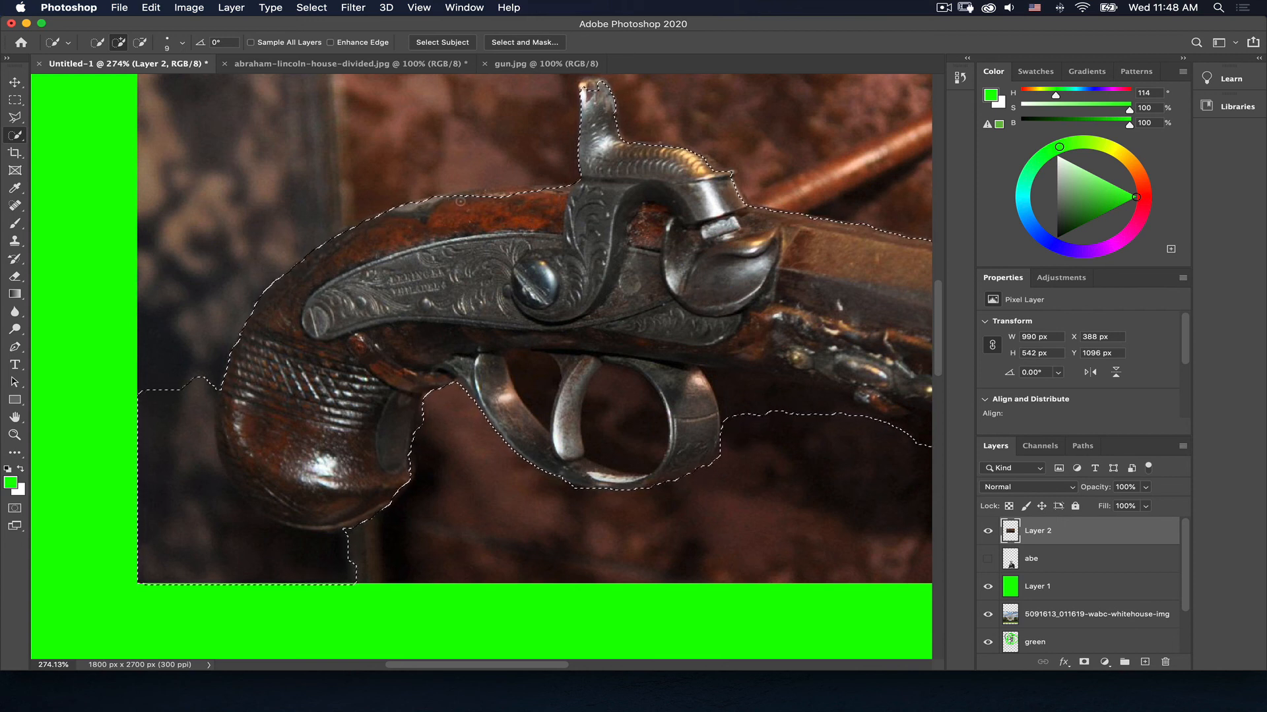
# Touch up the selection along the wood above the lock plate with small Quick Selection additions and subtractions, undoing the latest strokes
pyautogui.click(475, 197)
pyautogui.keyDown('alt'); pyautogui.click(481, 195); pyautogui.keyUp('alt')
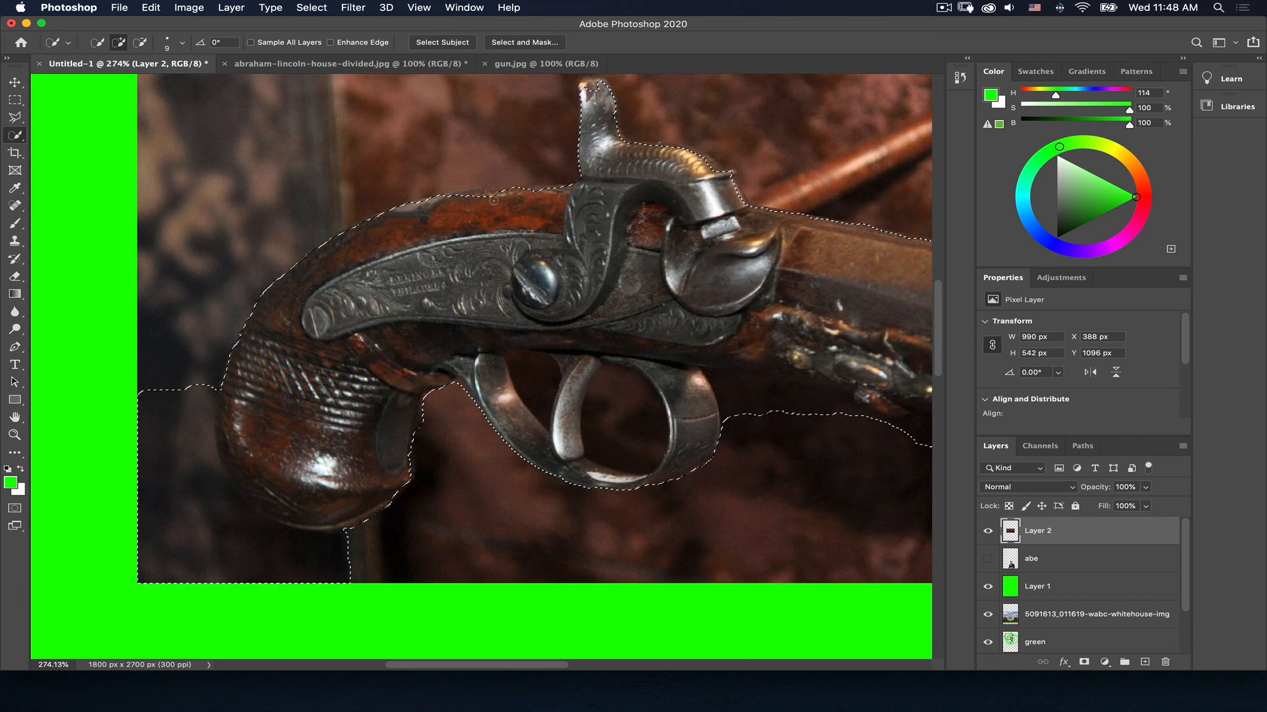
pyautogui.click(482, 197)
pyautogui.moveTo(482, 196)
pyautogui.mouseDown()
pyautogui.moveTo(525, 190)
pyautogui.moveTo(432, 202)
pyautogui.moveTo(528, 192)
pyautogui.moveTo(491, 200)
pyautogui.mouseUp()
pyautogui.keyDown('alt'); pyautogui.click(488, 197); pyautogui.keyUp('alt')
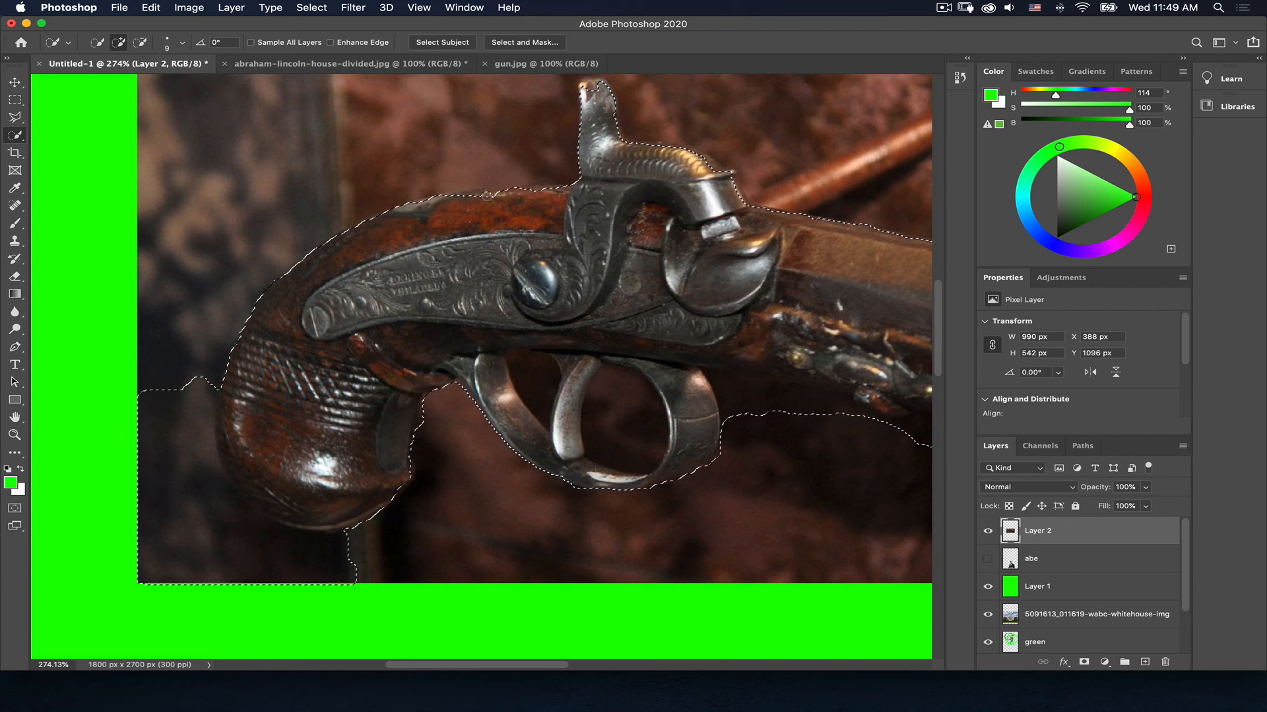
pyautogui.click(485, 200)
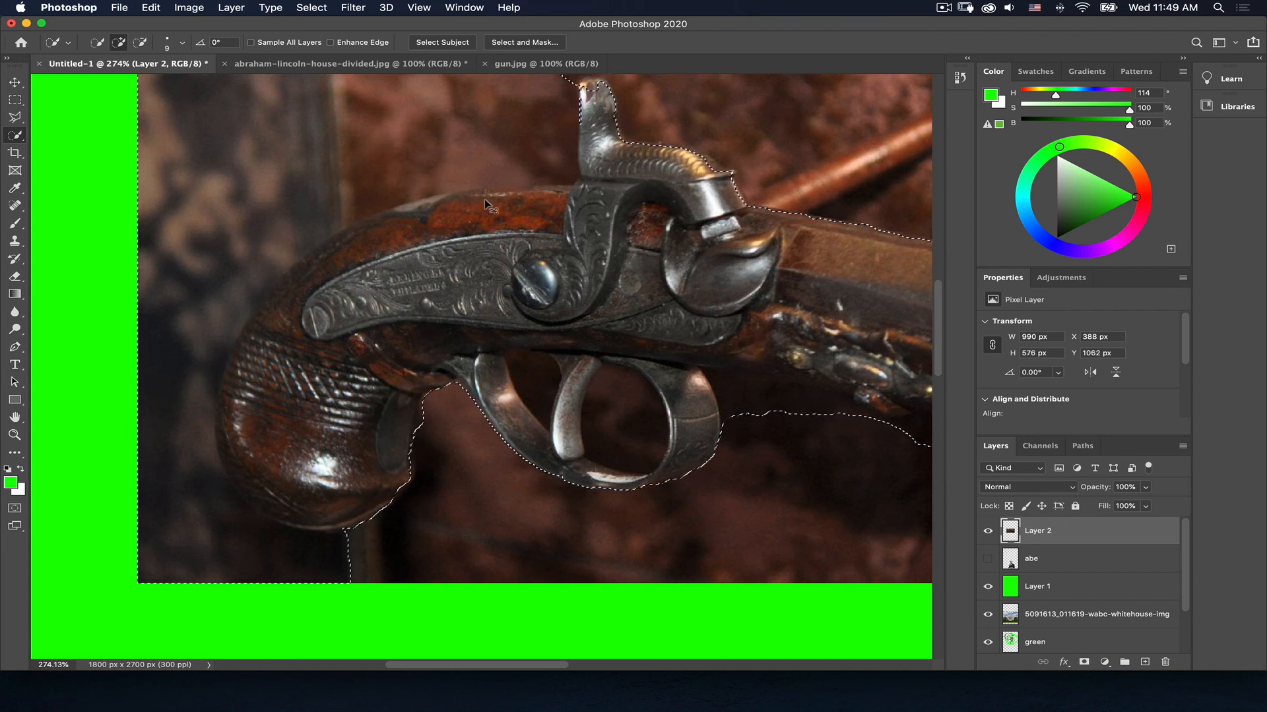
pyautogui.keyDown('alt'); pyautogui.click(484, 199); pyautogui.keyUp('alt')
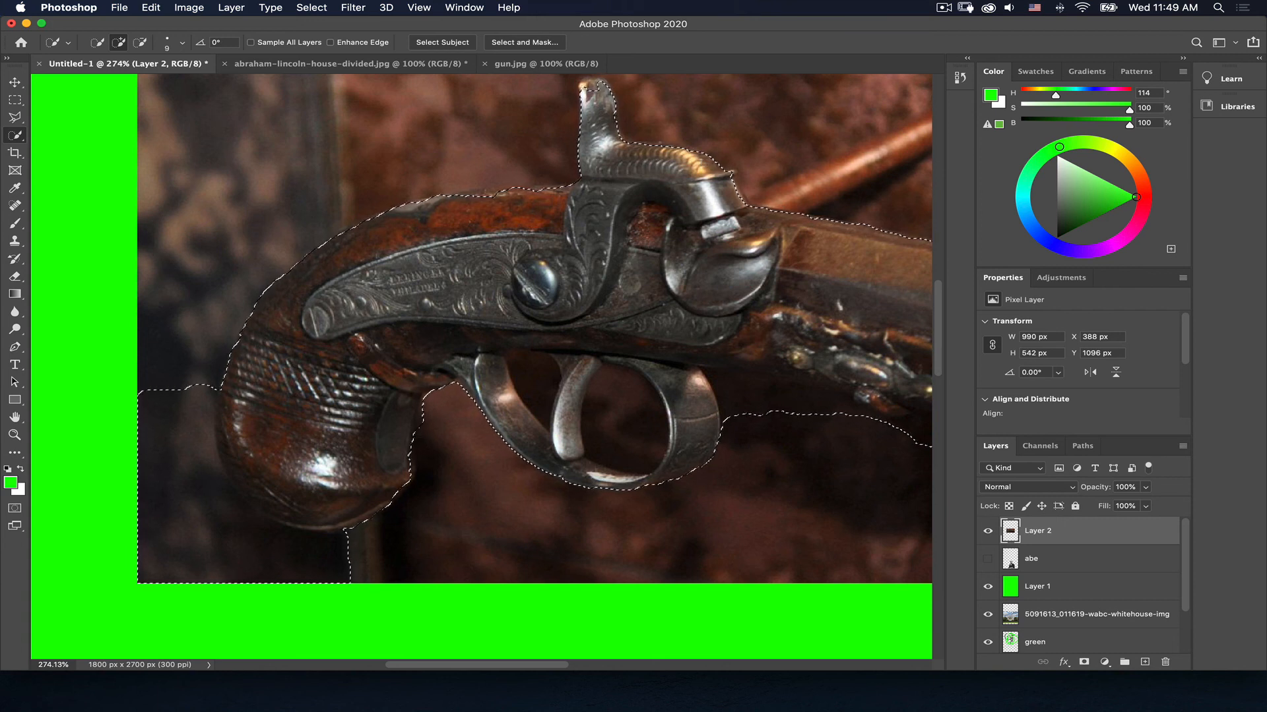
pyautogui.press('super+z')
pyautogui.press('super+z')
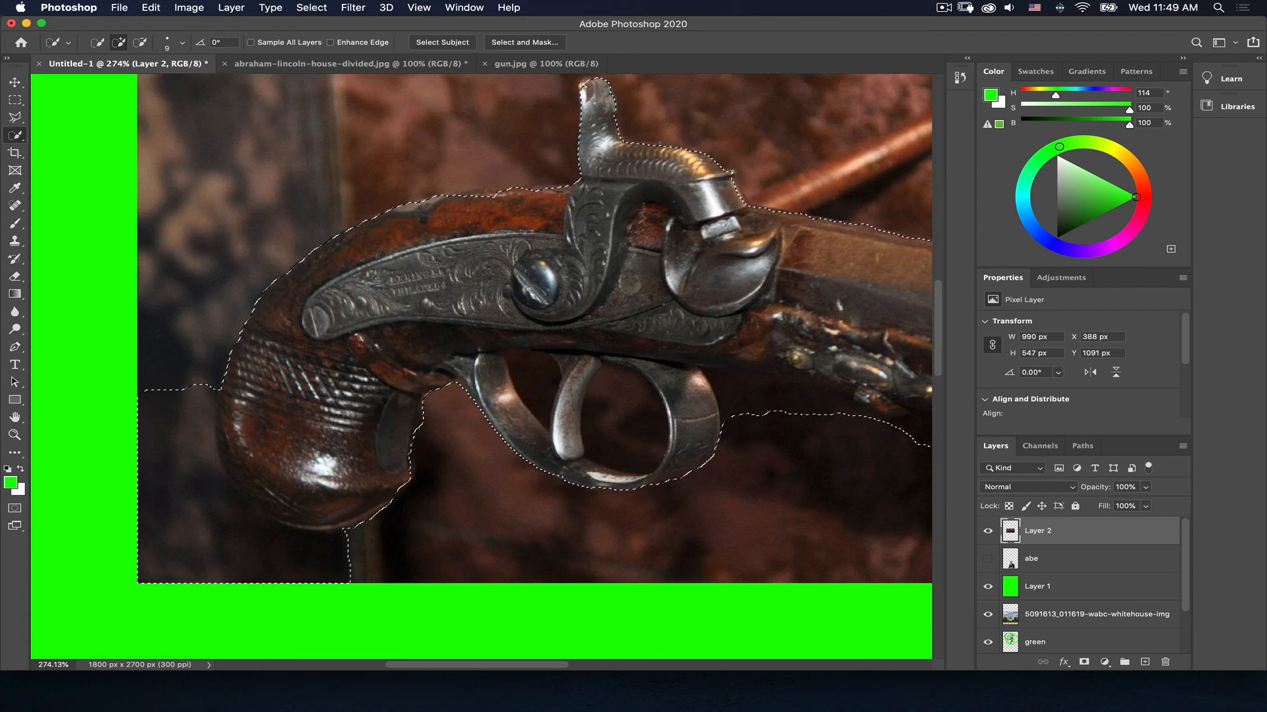
pyautogui.press('super+z')
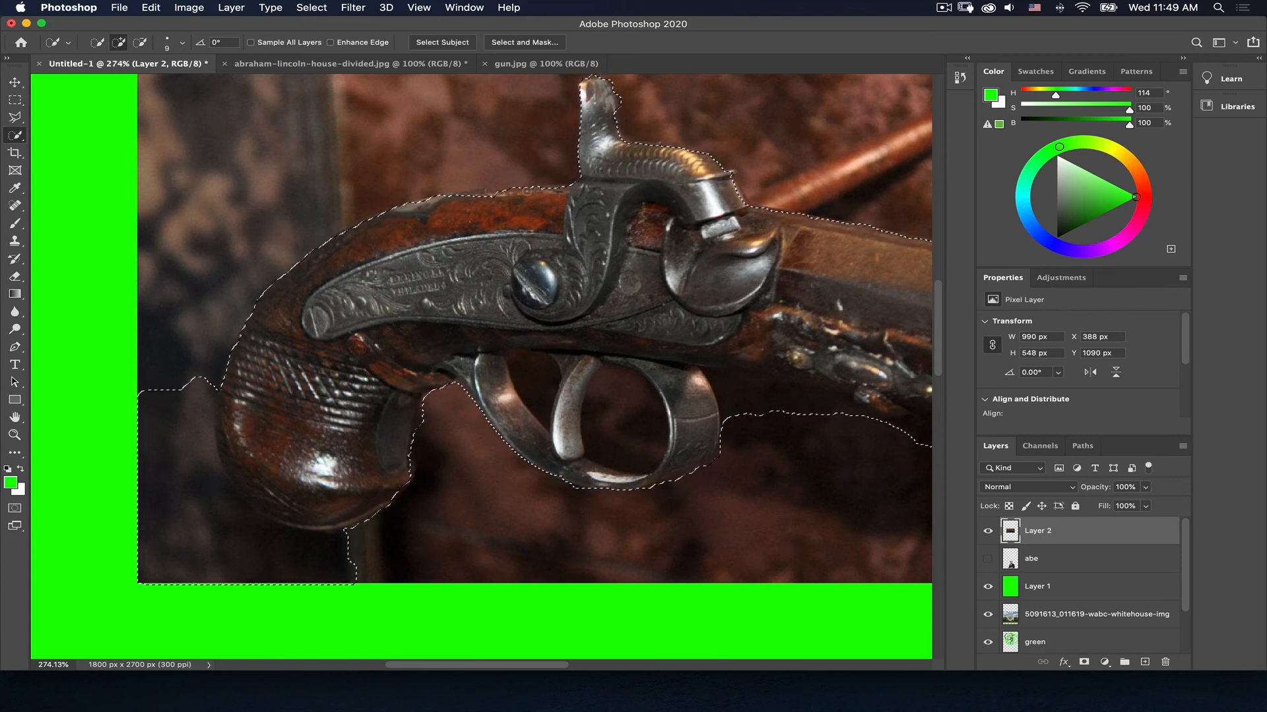
pyautogui.press('super+z')
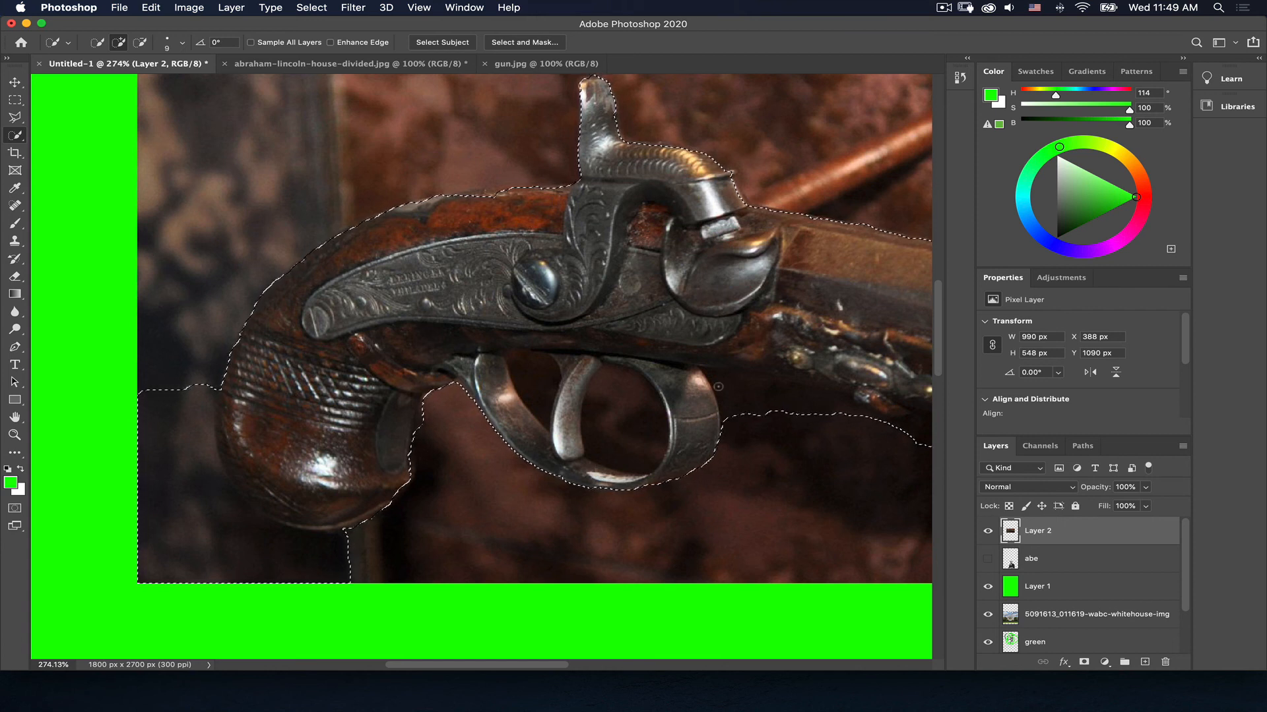
# Try to refine the selection at the rim of the gun's muzzle with Quick Selection, undoing each attempt
pyautogui.moveTo(719, 386); pyautogui.dragTo(334, 374)
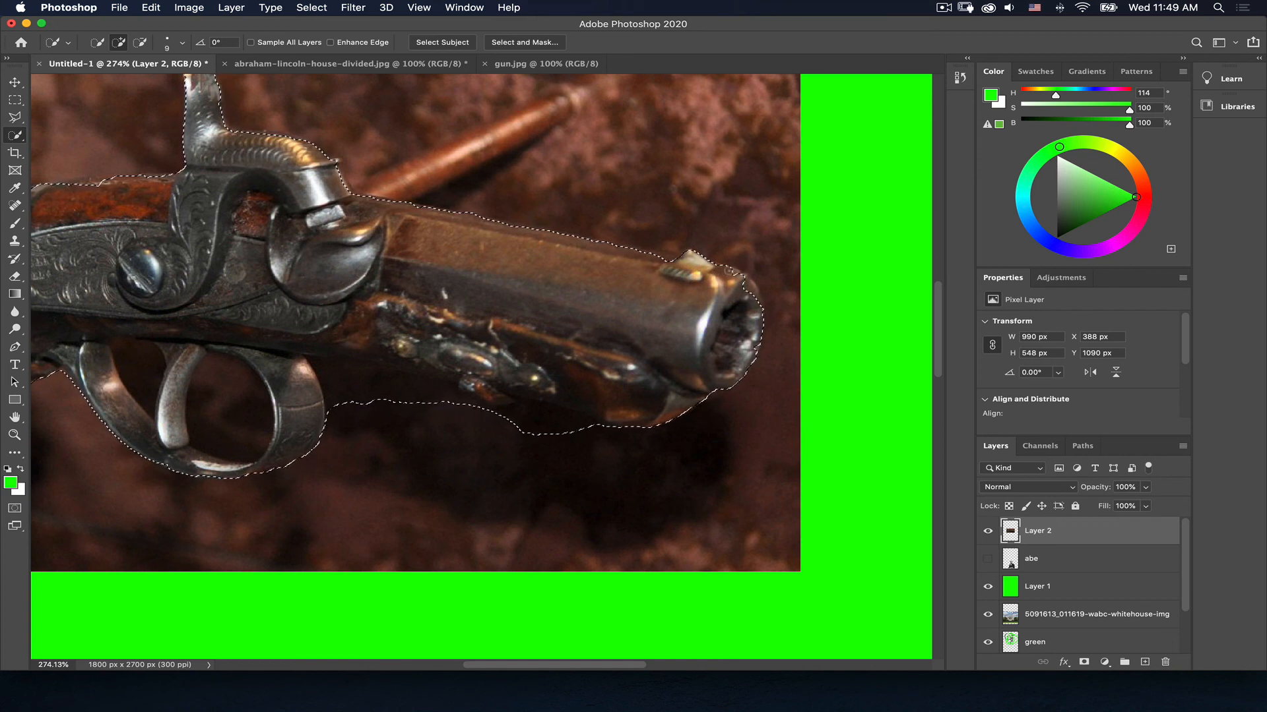
pyautogui.click(749, 285)
pyautogui.press('super+z')
pyautogui.click(745, 288)
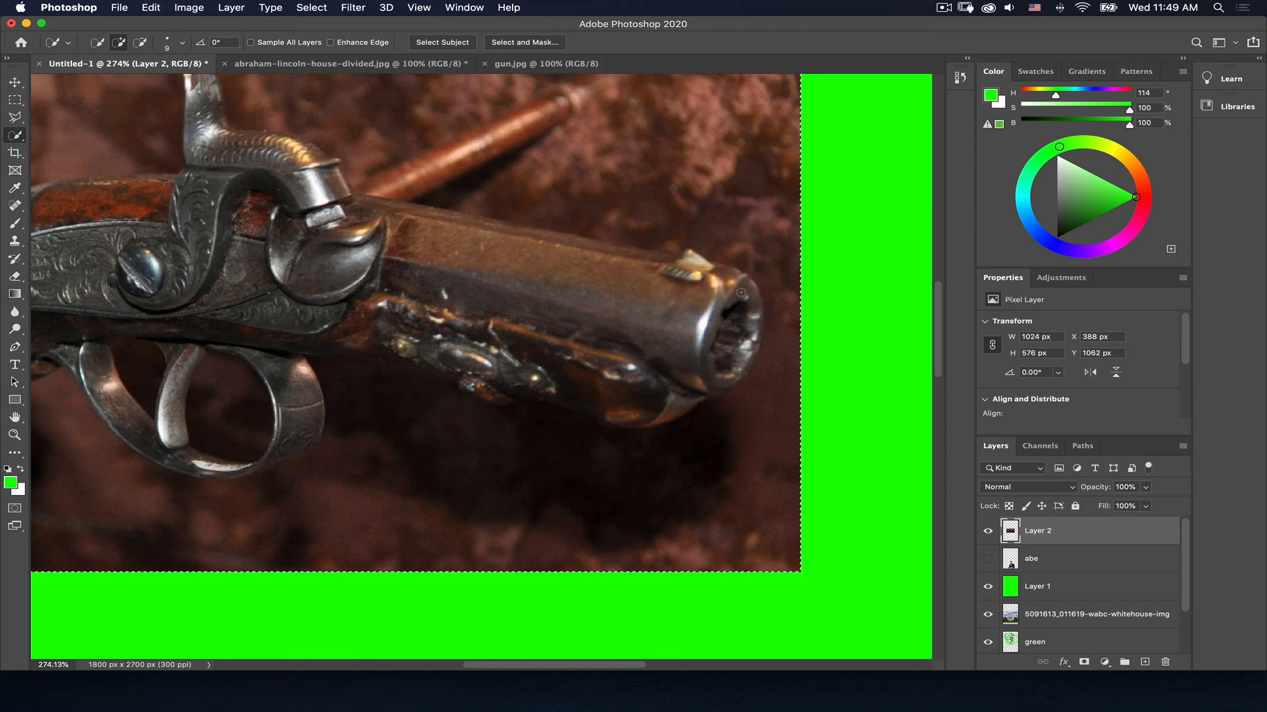
pyautogui.press('super+z')
pyautogui.click(740, 293)
pyautogui.press('super+z')
pyautogui.click(739, 293)
pyautogui.press('super+z')
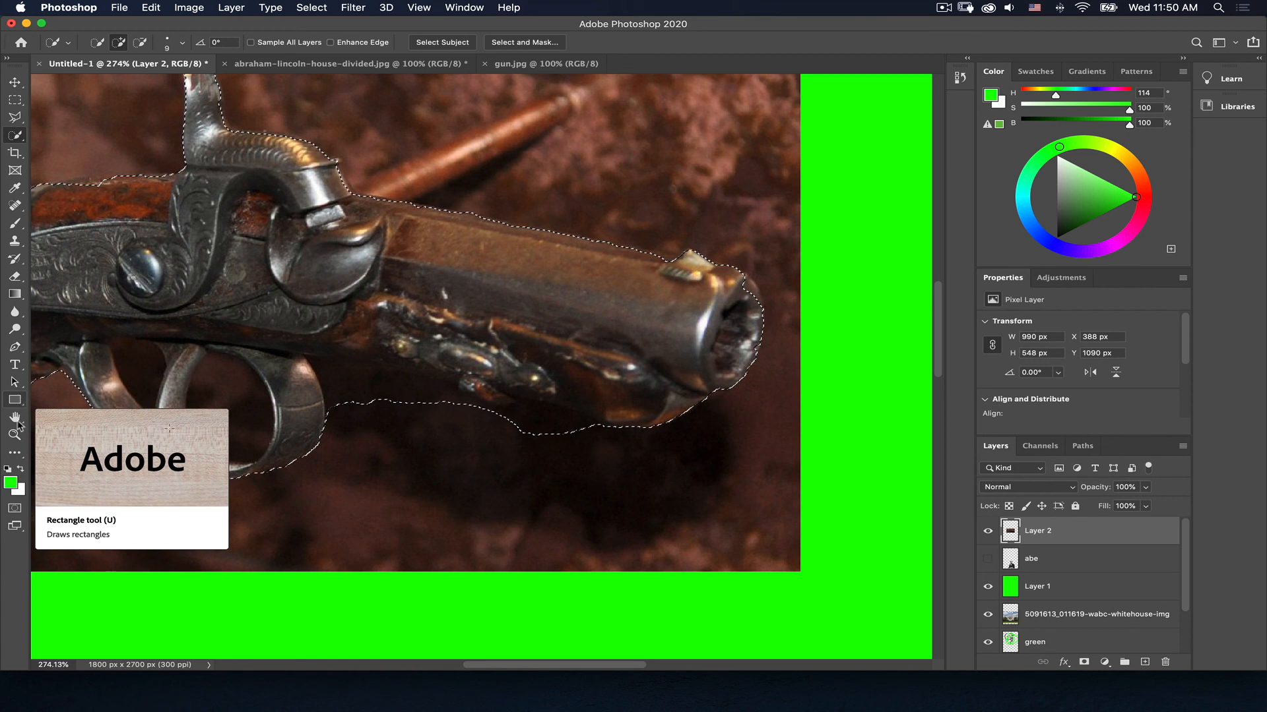
# Display the gun selection as a Quick Mask overlay and set the Eraser size to 25
pyautogui.click(15, 509)
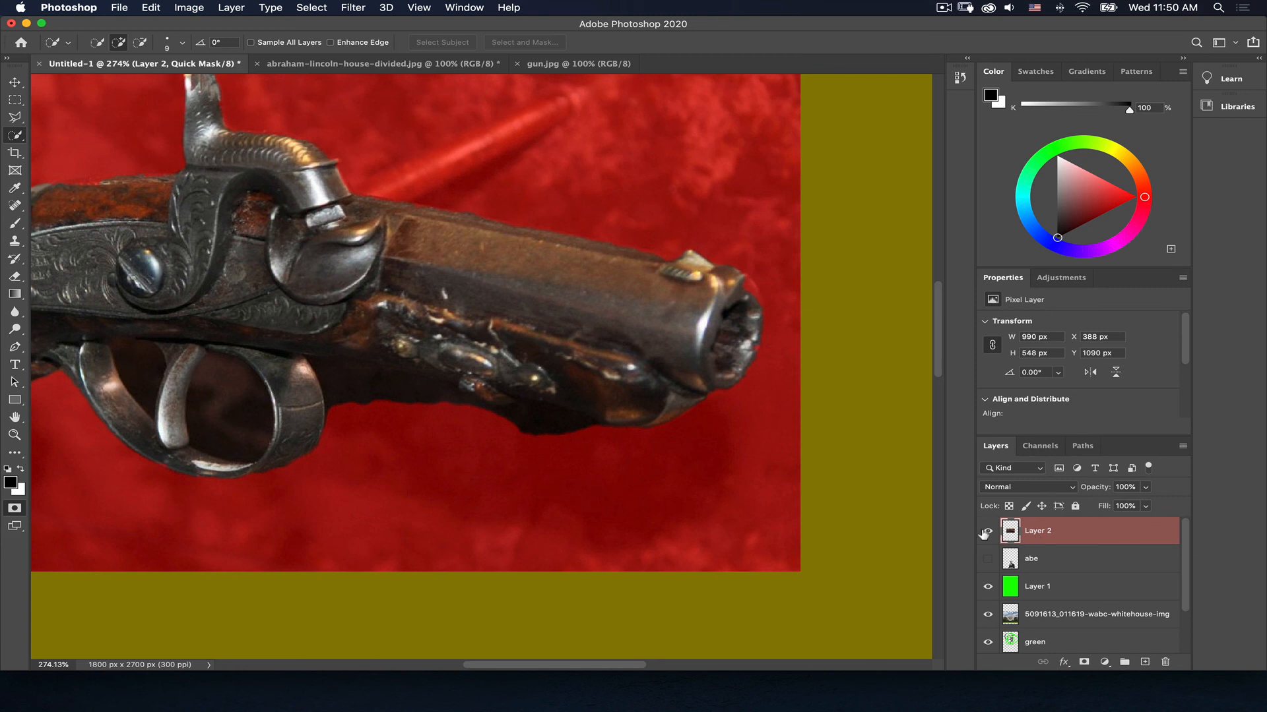
pyautogui.press('q')
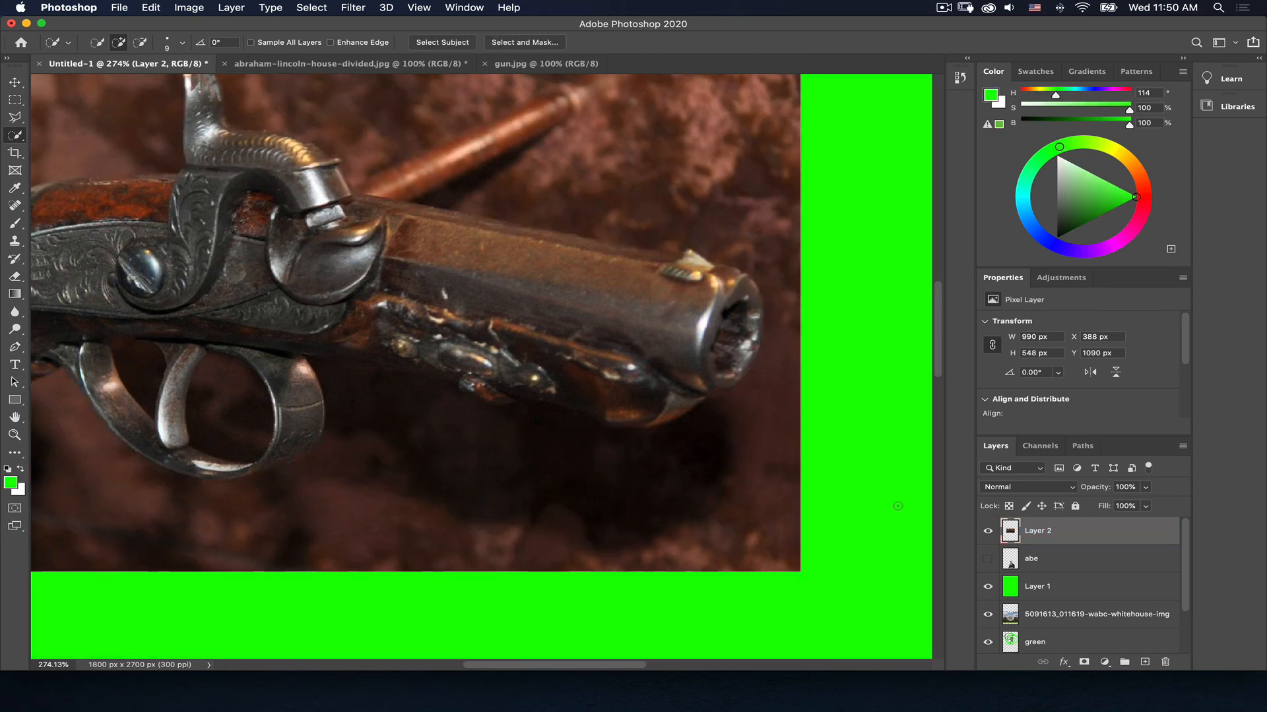
pyautogui.press('q')
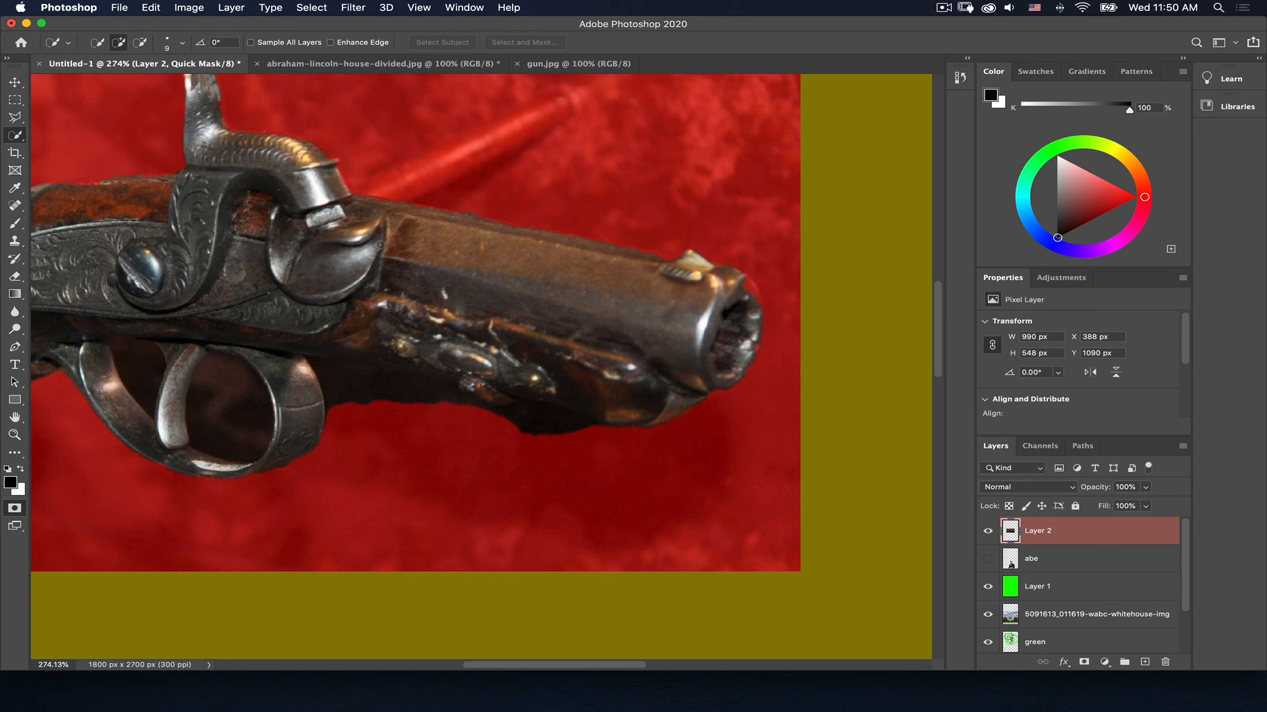
pyautogui.click(16, 277)
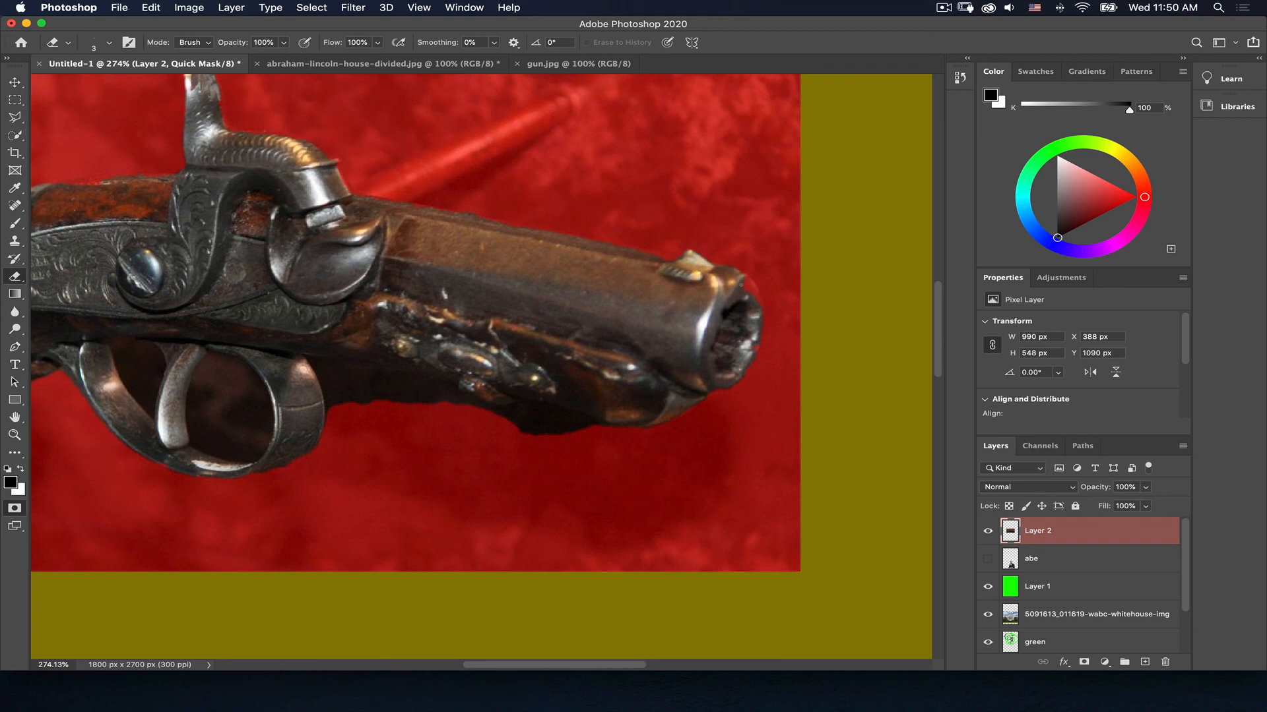
pyautogui.press(']')
pyautogui.press(']')
pyautogui.press(']')
pyautogui.moveTo(154, 229); pyautogui.dragTo(623, 285)
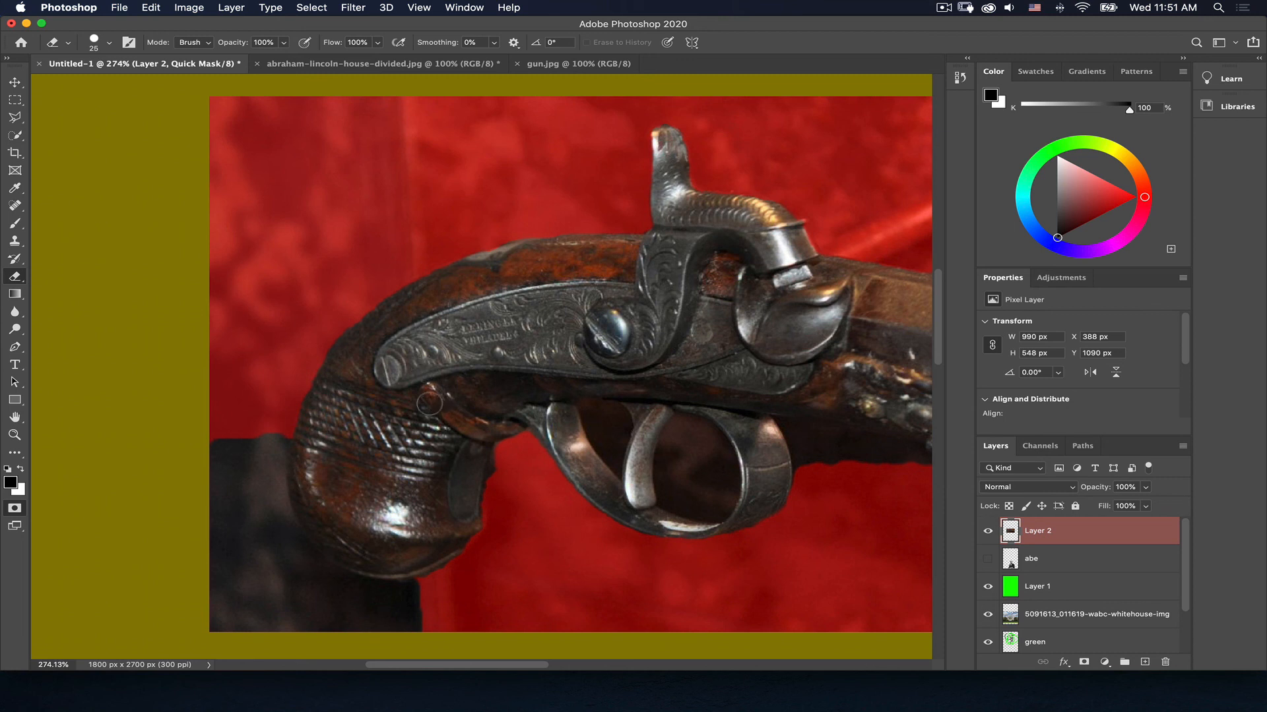
# Paint the unmasked dark background around the grip into the Quick Mask with a black Brush at size 35
pyautogui.press('b')
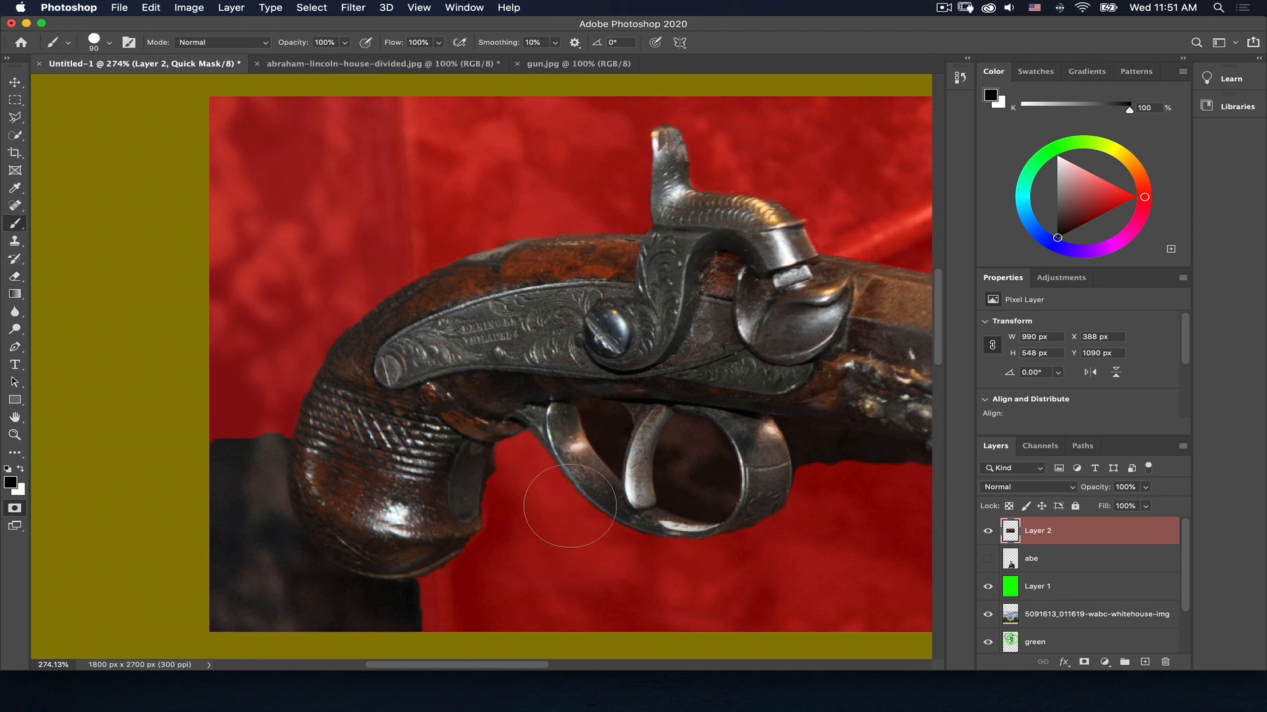
pyautogui.press('[')
pyautogui.press('[')
pyautogui.press('[')
pyautogui.press('[')
pyautogui.press('[')
pyautogui.press('[')
pyautogui.press('[')
pyautogui.moveTo(452, 582)
pyautogui.mouseDown()
pyautogui.moveTo(365, 597)
pyautogui.moveTo(312, 581)
pyautogui.moveTo(283, 561)
pyautogui.moveTo(287, 549)
pyautogui.moveTo(338, 590)
pyautogui.mouseUp()
pyautogui.moveTo(271, 481); pyautogui.dragTo(295, 562)
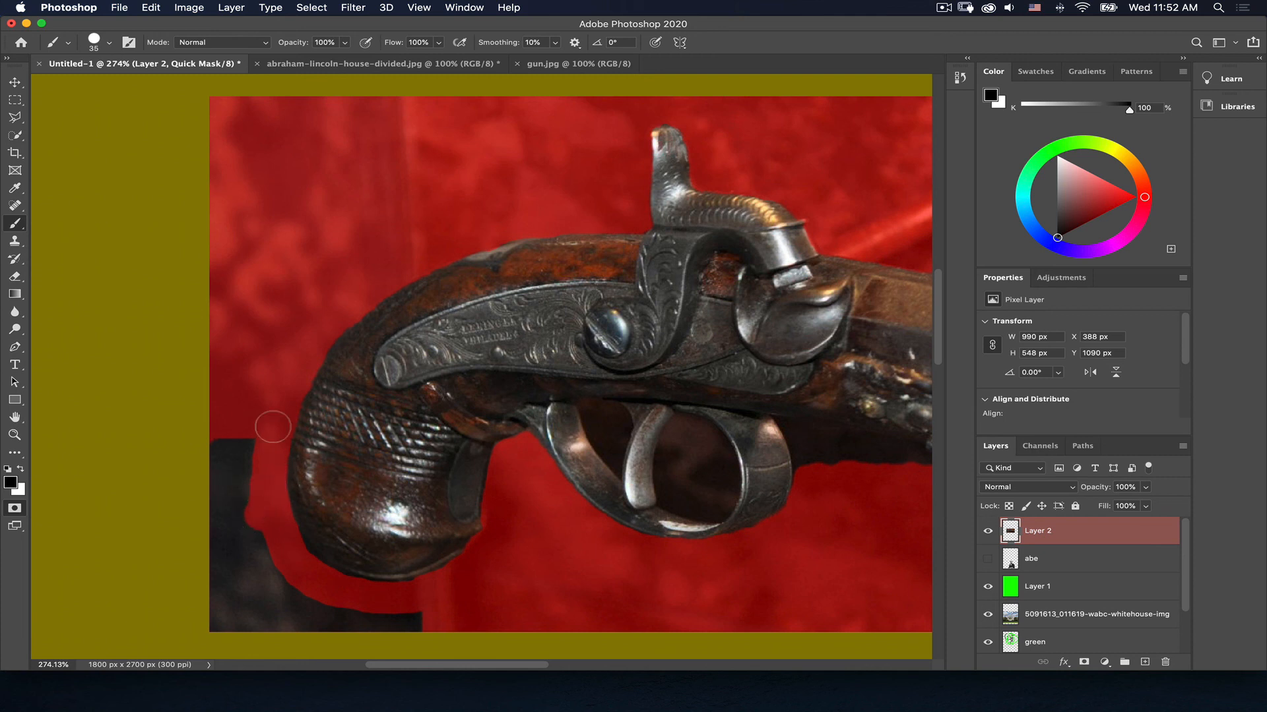
pyautogui.moveTo(263, 419)
pyautogui.mouseDown()
pyautogui.moveTo(252, 485)
pyautogui.moveTo(256, 608)
pyautogui.moveTo(257, 512)
pyautogui.moveTo(215, 423)
pyautogui.moveTo(210, 642)
pyautogui.moveTo(225, 496)
pyautogui.mouseUp()
pyautogui.moveTo(271, 615)
pyautogui.mouseDown()
pyautogui.moveTo(269, 585)
pyautogui.moveTo(418, 605)
pyautogui.moveTo(275, 605)
pyautogui.moveTo(264, 615)
pyautogui.moveTo(390, 616)
pyautogui.moveTo(145, 627)
pyautogui.mouseUp()
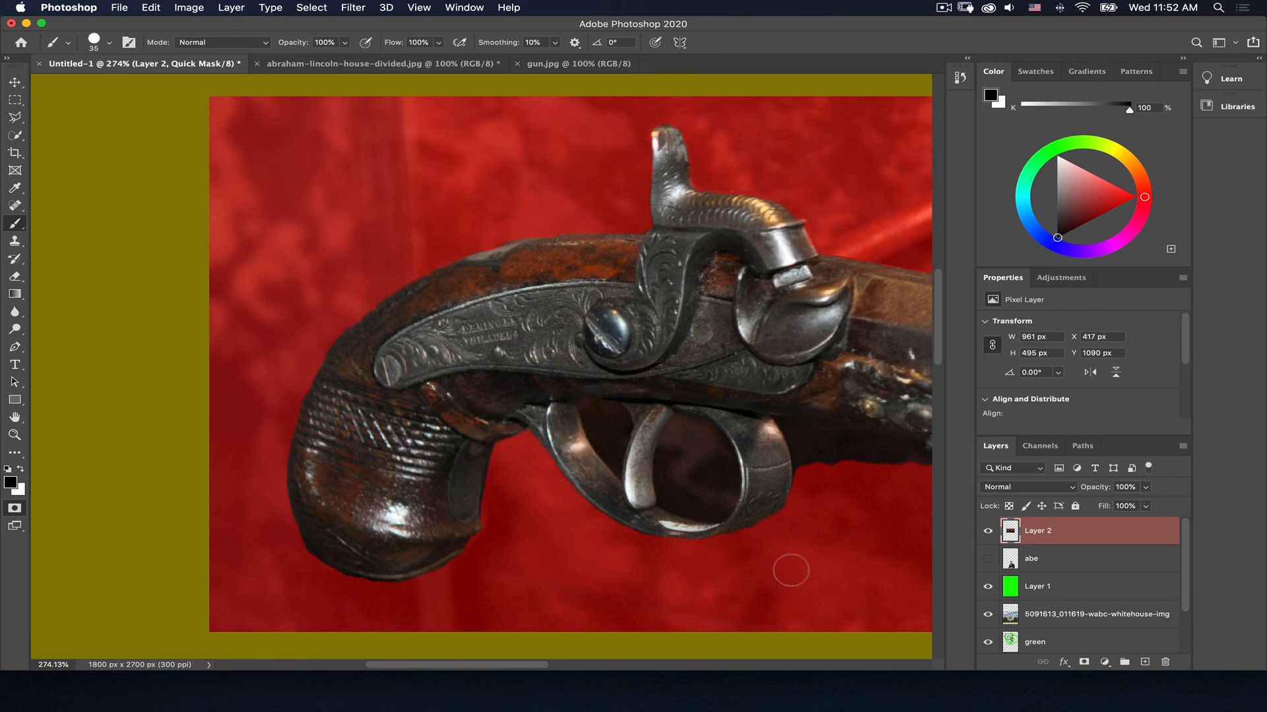
# Paint the unmasked dark background below the barrel and in front of the trigger guard into the Quick Mask with the black Brush
pyautogui.moveTo(792, 565); pyautogui.dragTo(342, 551)
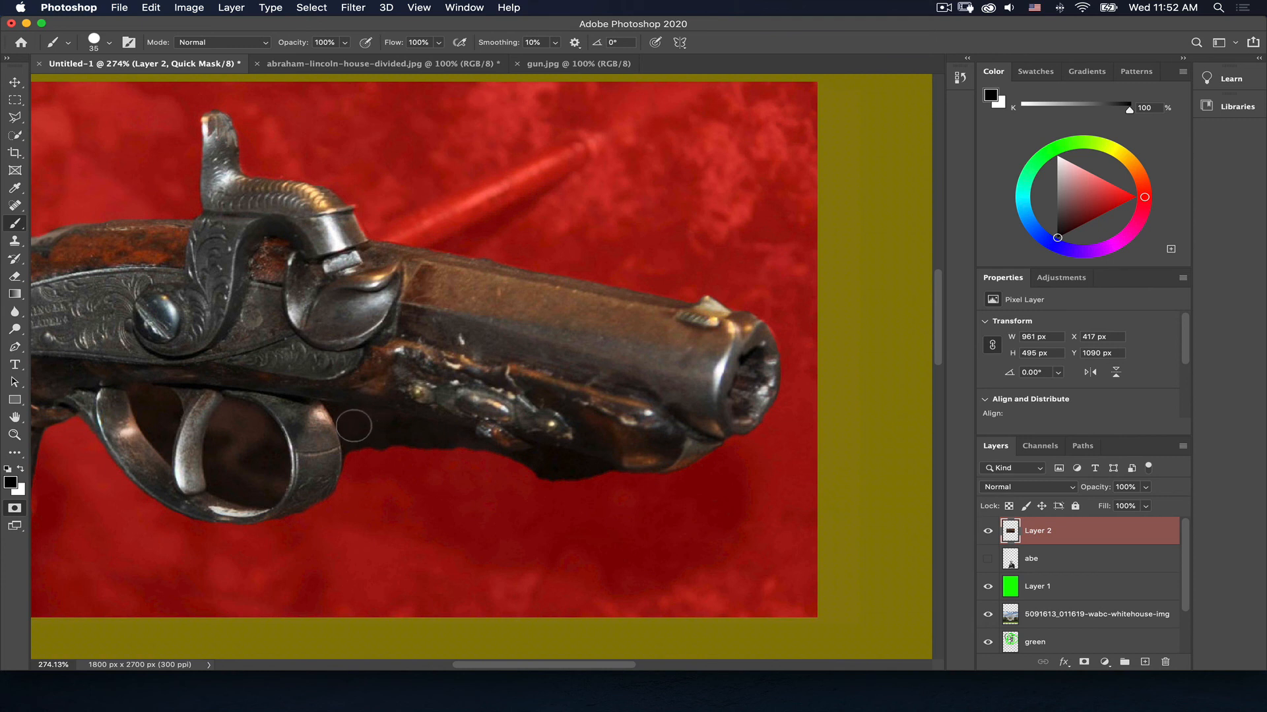
pyautogui.moveTo(353, 426)
pyautogui.mouseDown()
pyautogui.moveTo(394, 431)
pyautogui.moveTo(481, 475)
pyautogui.moveTo(414, 436)
pyautogui.mouseUp()
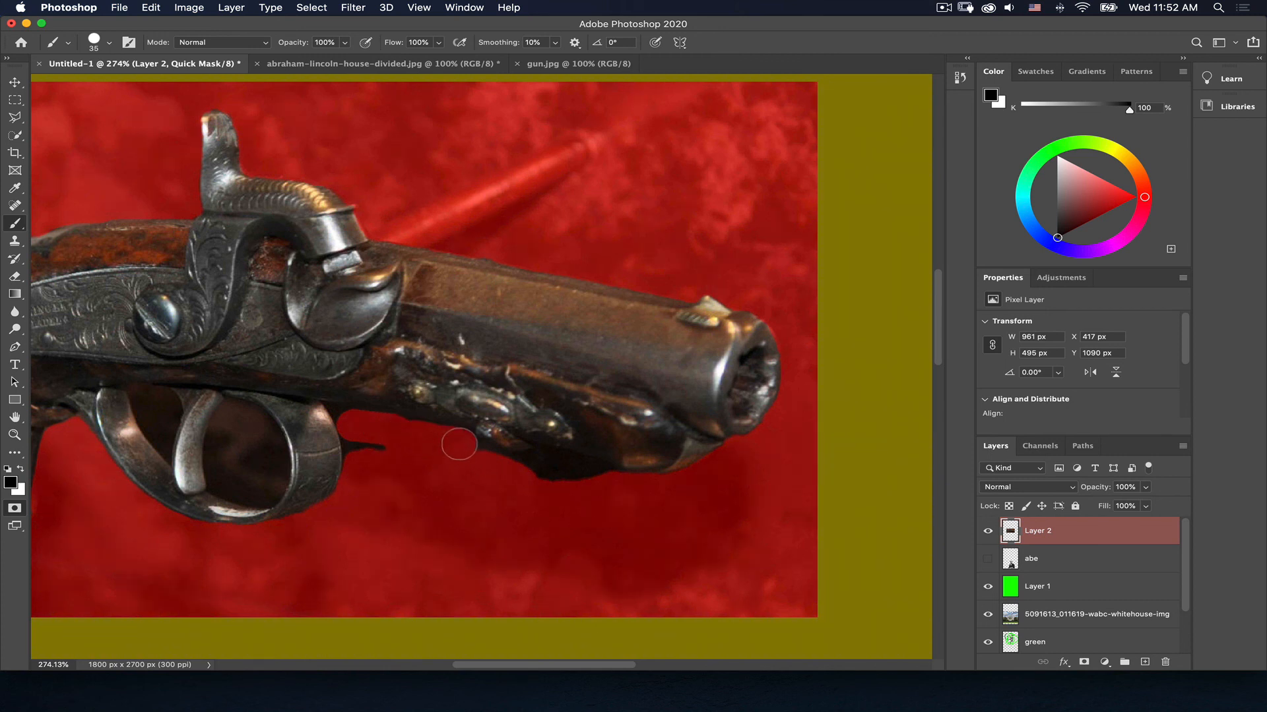
pyautogui.moveTo(502, 473); pyautogui.dragTo(535, 468)
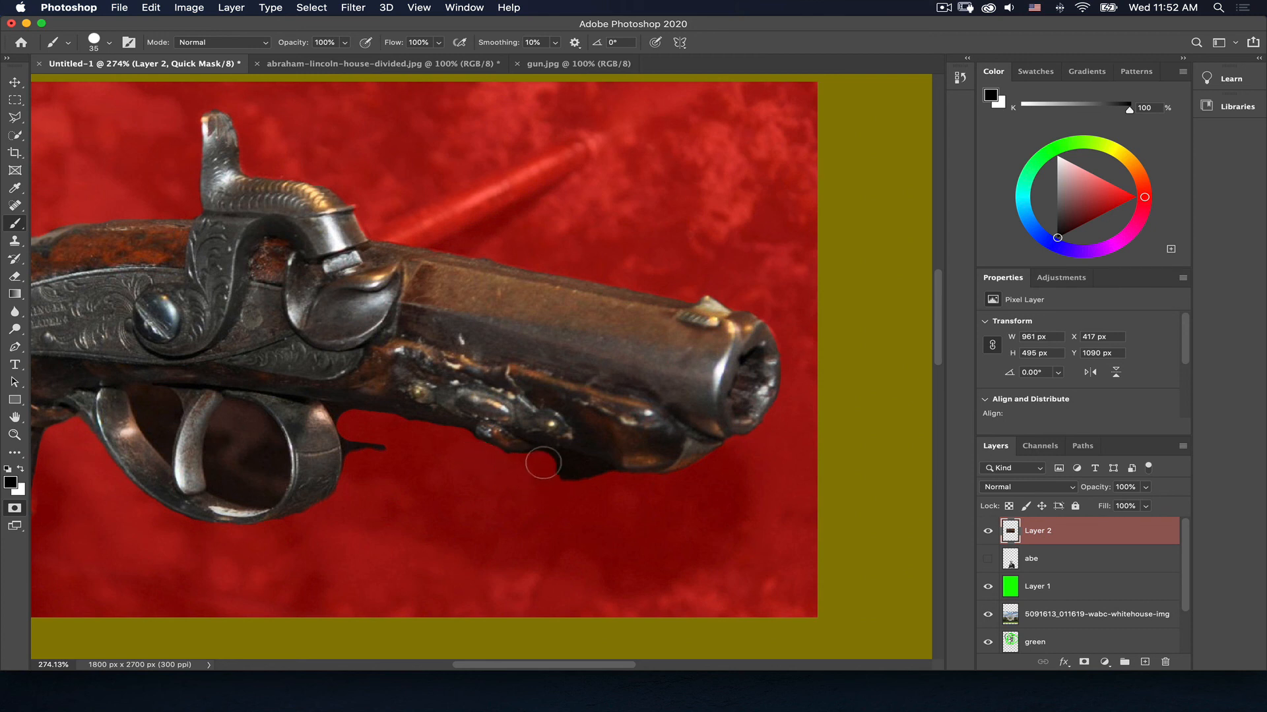
pyautogui.moveTo(543, 460)
pyautogui.mouseDown()
pyautogui.moveTo(549, 466)
pyautogui.moveTo(633, 491)
pyautogui.mouseUp()
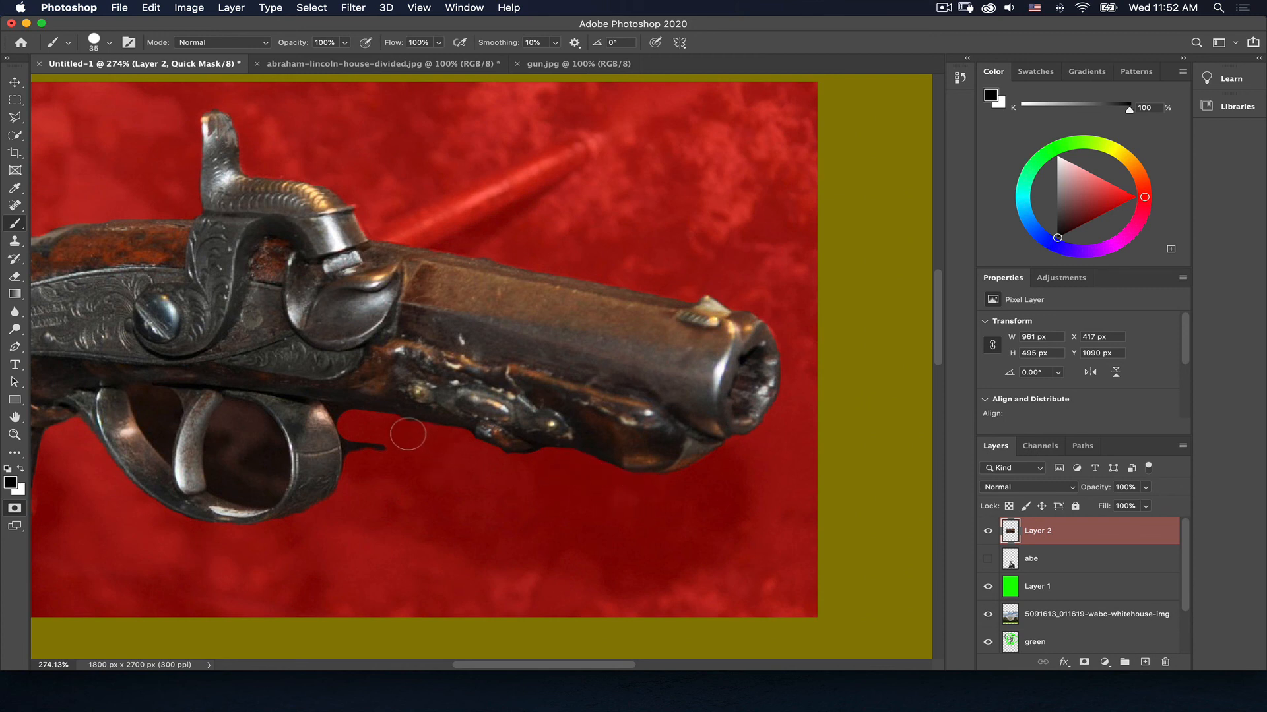
pyautogui.moveTo(408, 433); pyautogui.dragTo(361, 445)
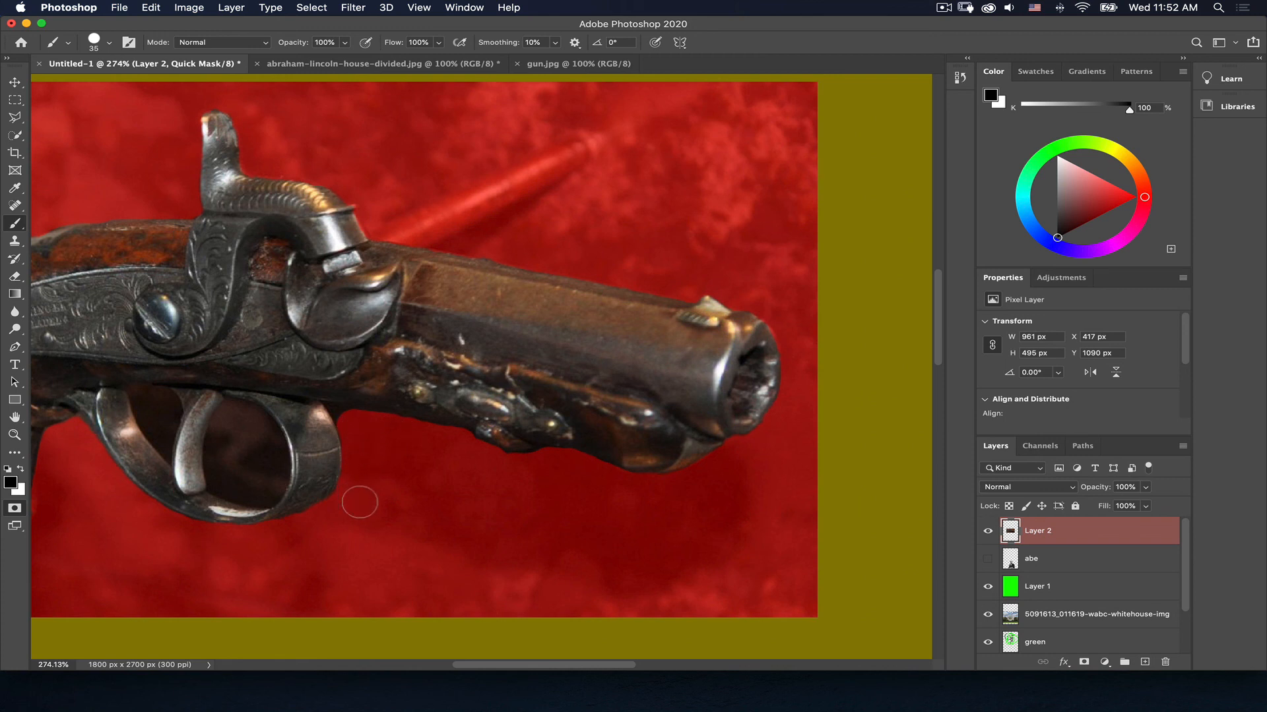
# Reduce the Brush size to 9 and try masking the background beside the trigger, undoing the strokes
pyautogui.press('[')
pyautogui.press('[')
pyautogui.press('[')
pyautogui.press('[')
pyautogui.press('[')
pyautogui.press('[')
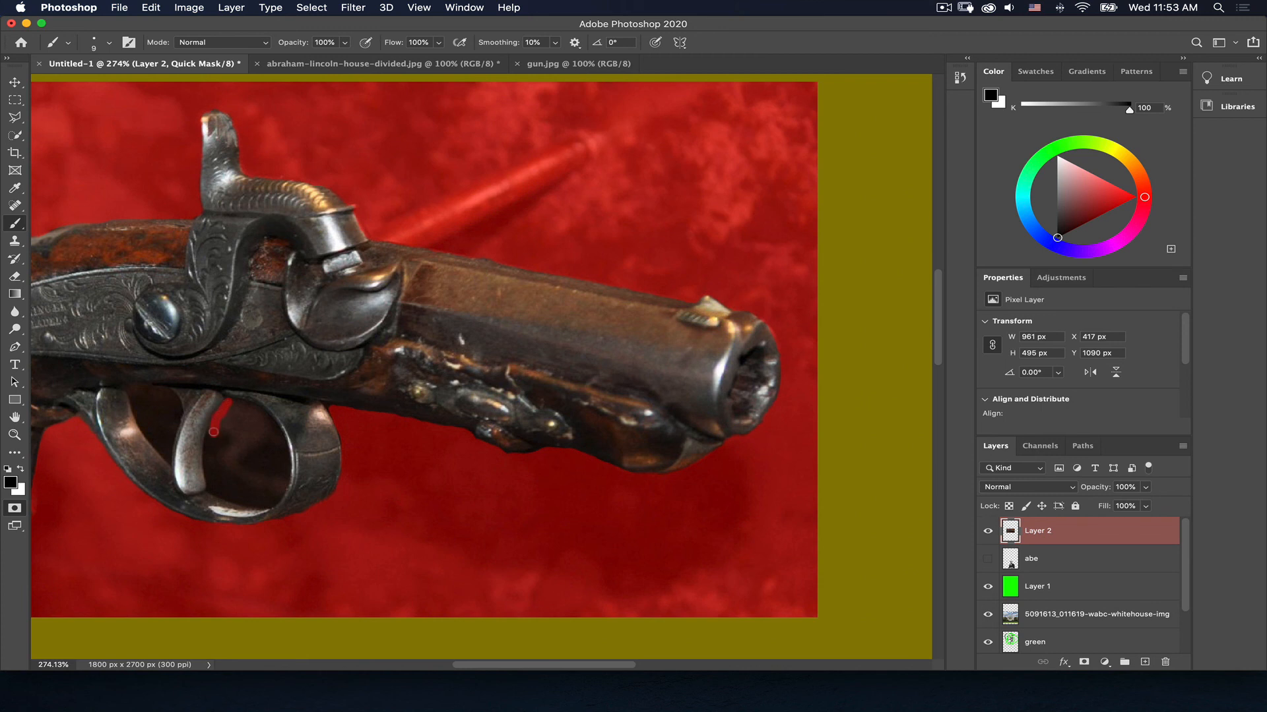
pyautogui.hscroll(3, 214, 433)
pyautogui.press('super+z')
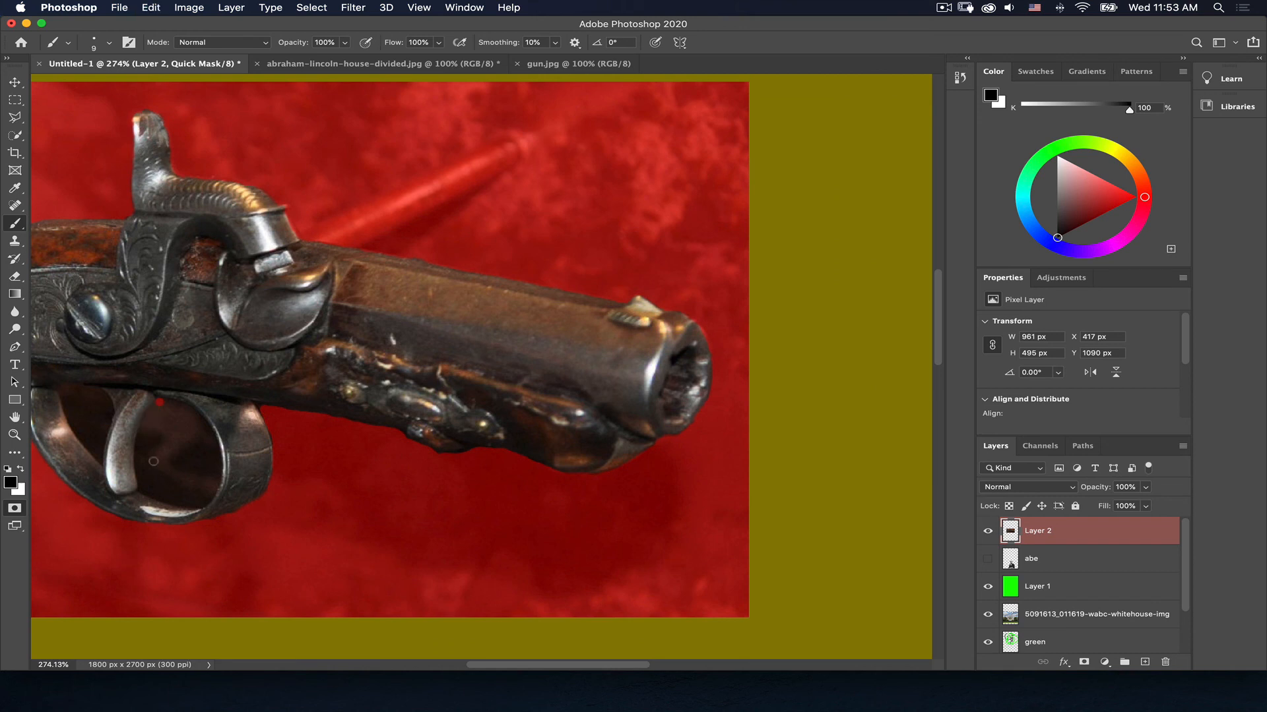
pyautogui.press('super+z')
pyautogui.click(16, 135)
pyautogui.click(177, 433)
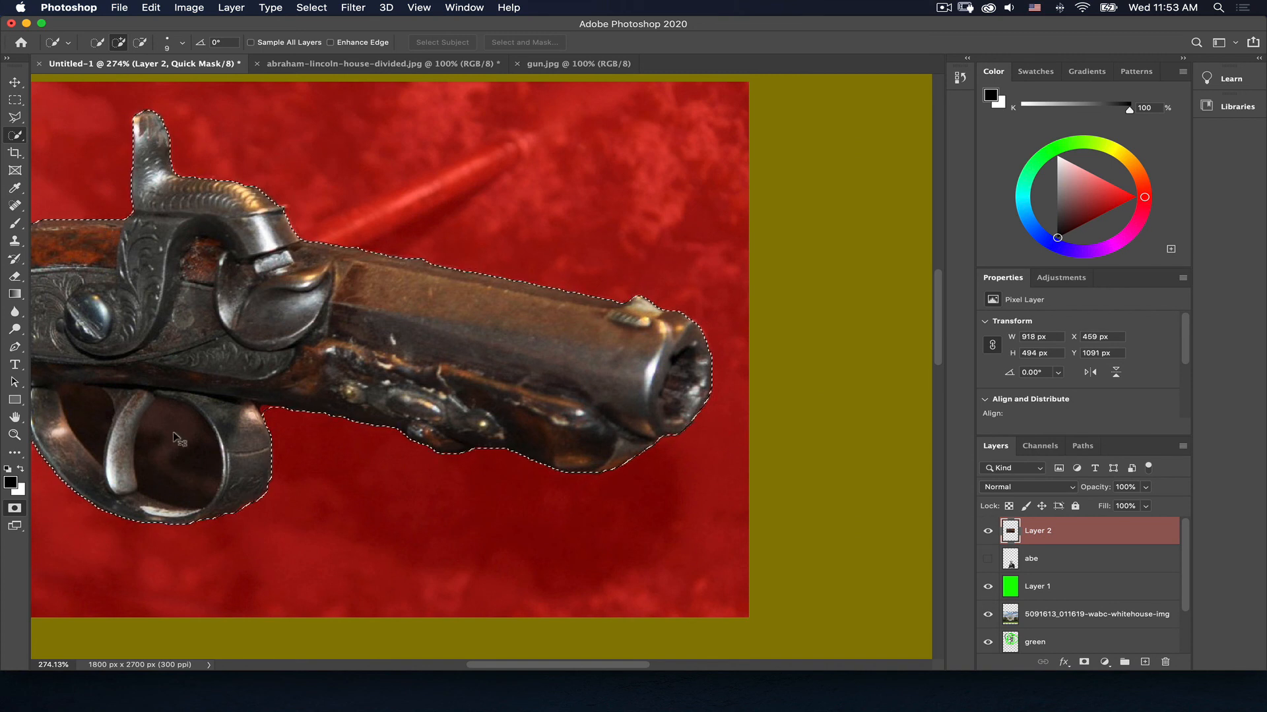
pyautogui.press('super+d')
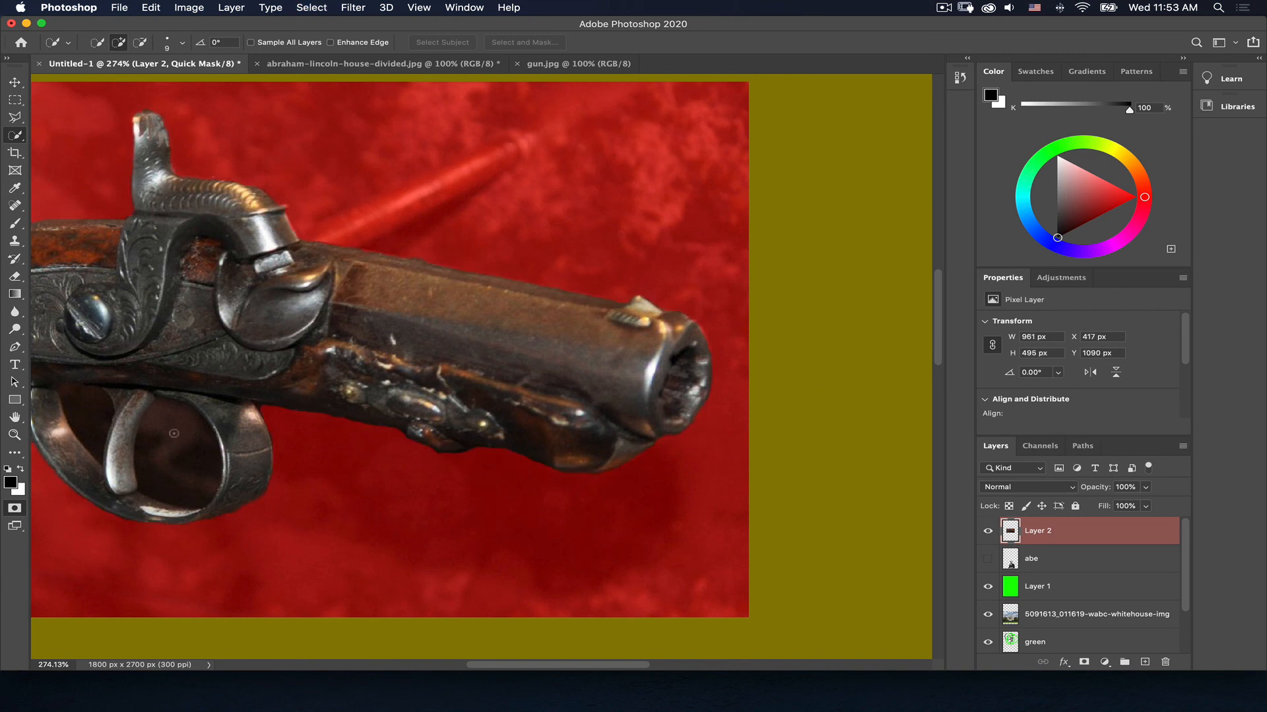
pyautogui.moveTo(176, 440); pyautogui.dragTo(473, 445)
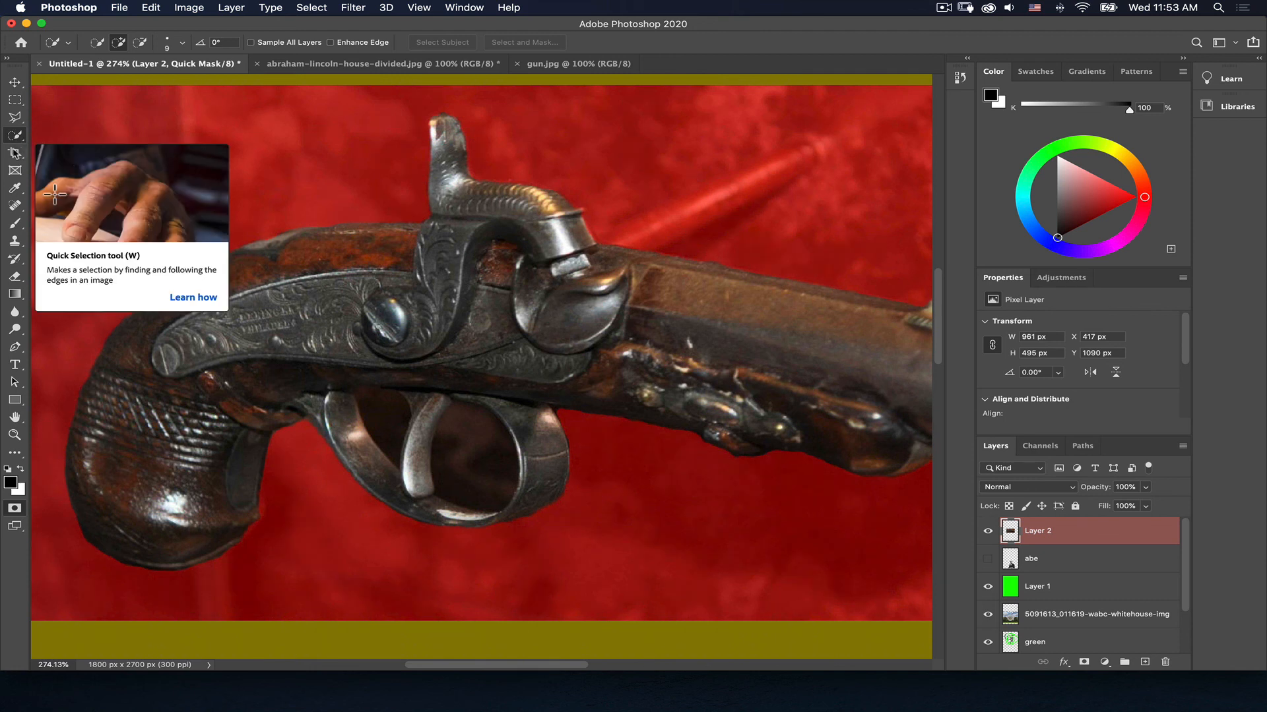
# Trace the inner edges of both trigger-guard openings into the Quick Mask with a small black Brush
pyautogui.click(13, 226)
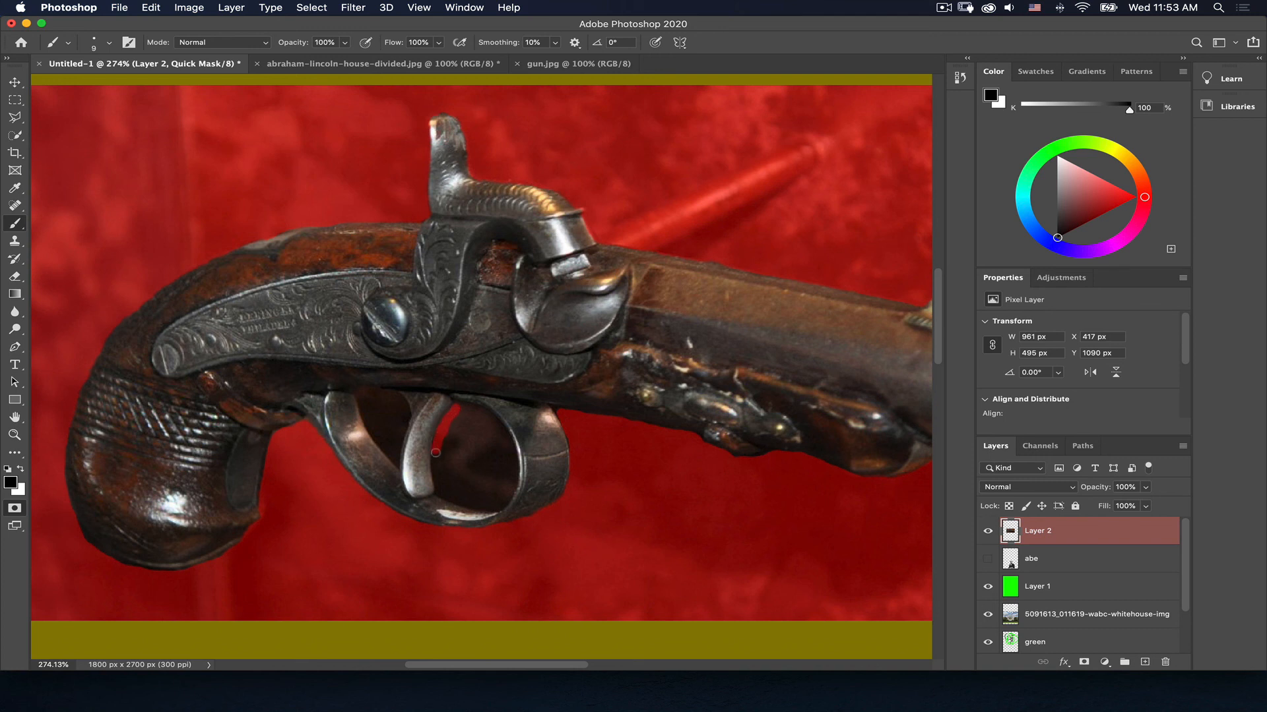
pyautogui.moveTo(435, 466); pyautogui.dragTo(437, 482)
pyautogui.moveTo(483, 505); pyautogui.dragTo(493, 506)
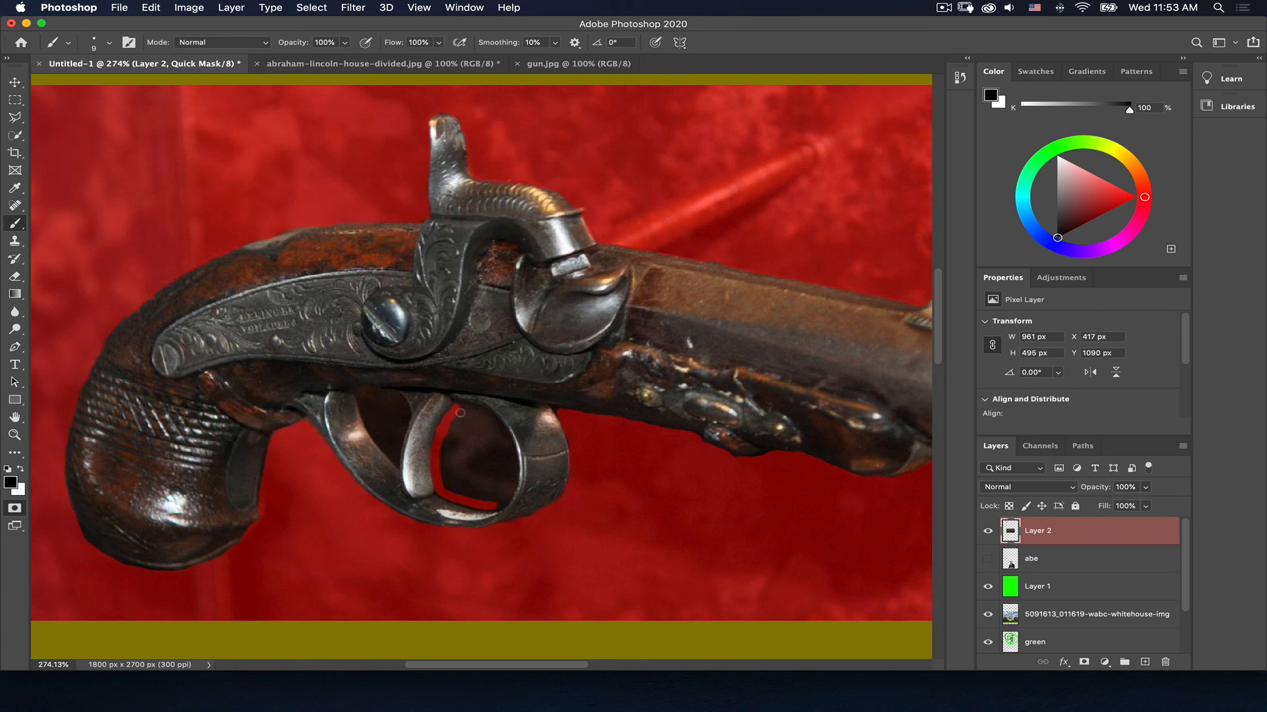
pyautogui.moveTo(487, 417); pyautogui.dragTo(499, 427)
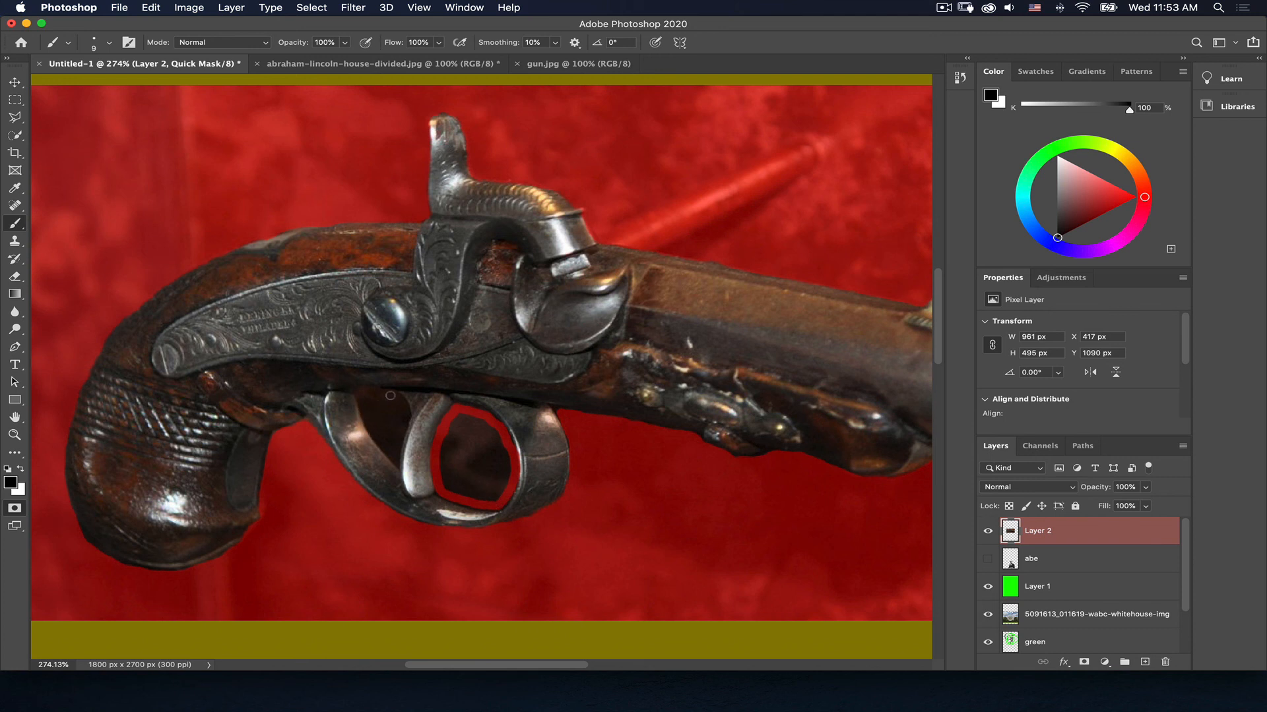
pyautogui.moveTo(387, 398); pyautogui.dragTo(366, 396)
pyautogui.moveTo(380, 439); pyautogui.dragTo(387, 451)
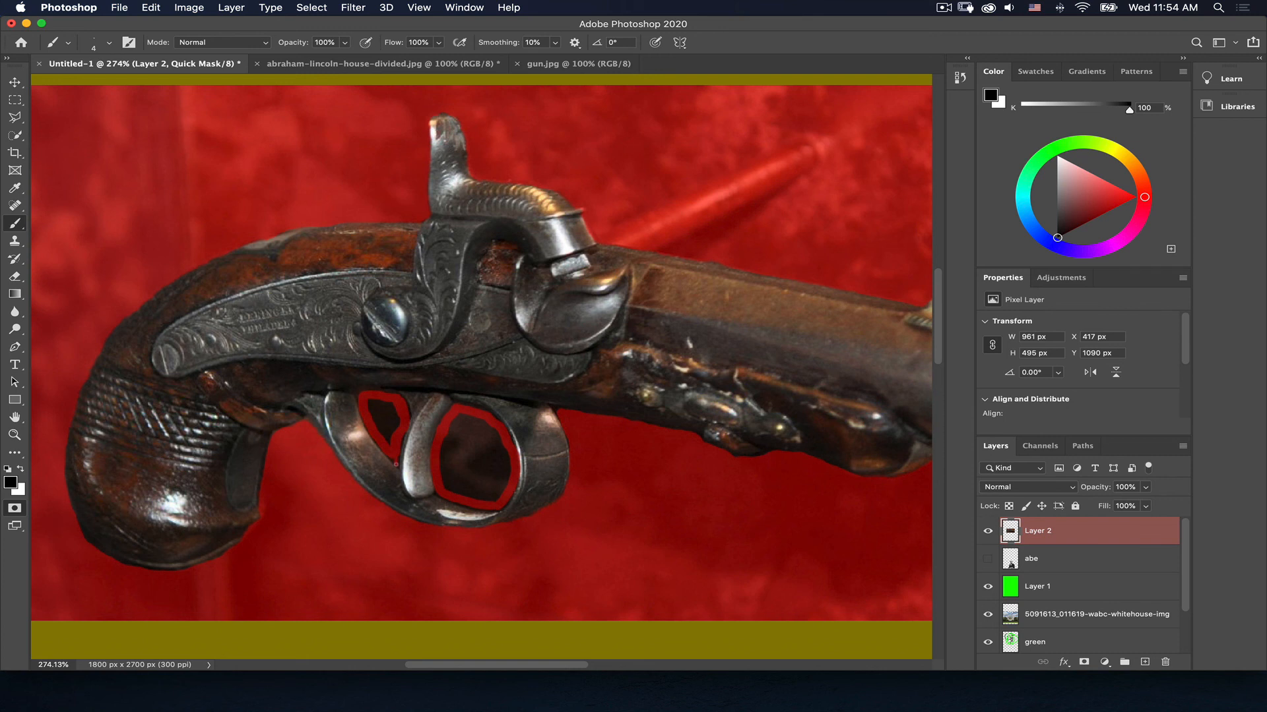
# Fill the centres of both outlined trigger-guard openings into the Quick Mask with the Paint Bucket
pyautogui.click(15, 294)
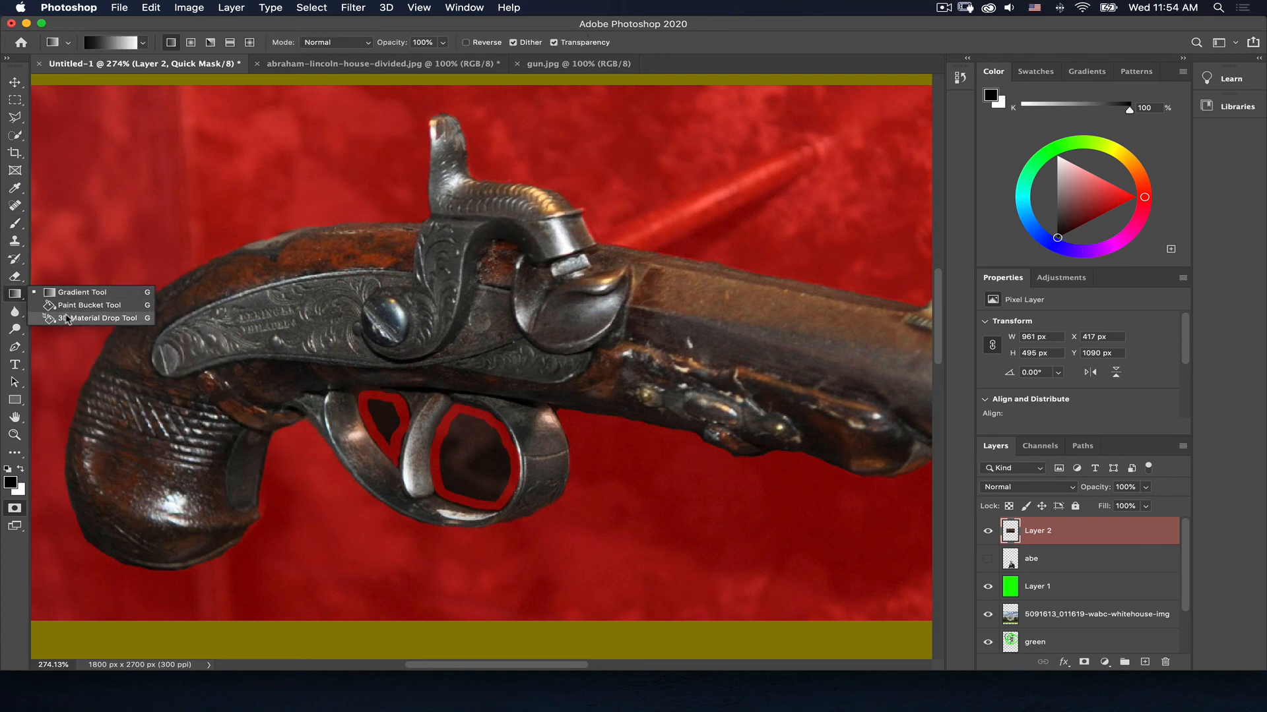
pyautogui.click(69, 306)
pyautogui.click(389, 426)
pyautogui.click(482, 460)
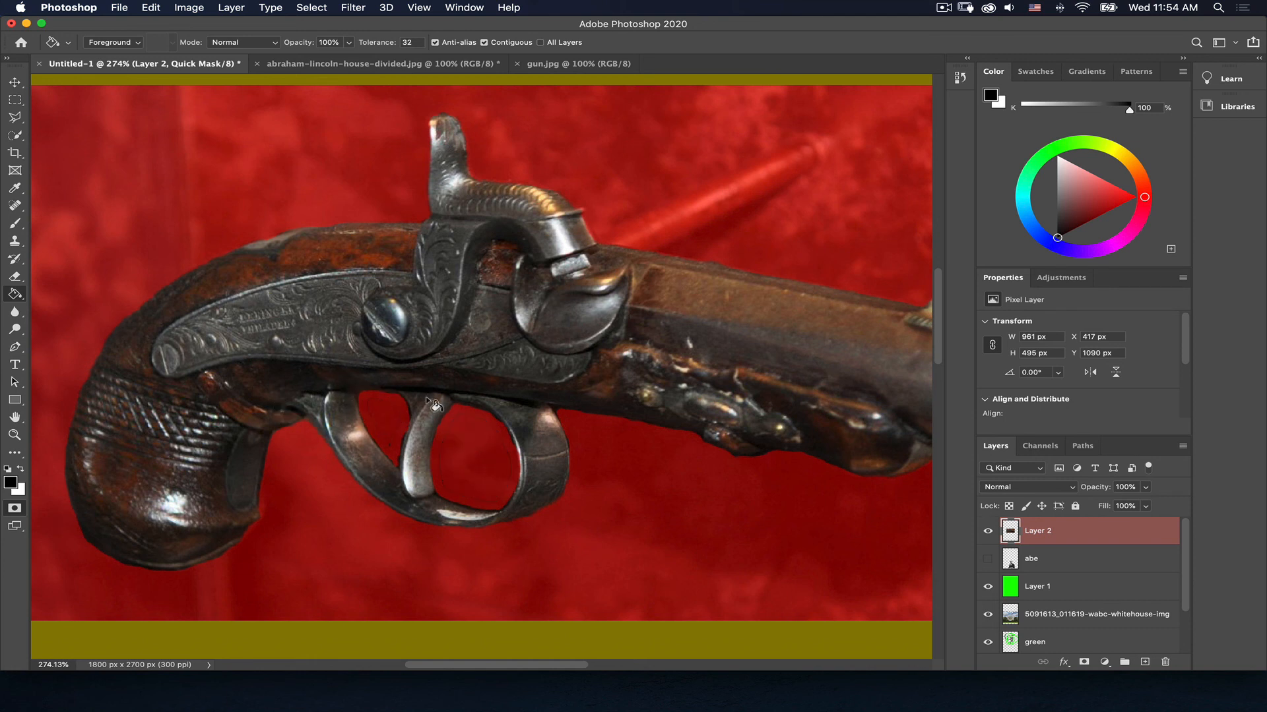
pyautogui.click(386, 428)
# Paint over leftover areas inside the trigger-guard openings with the black Brush at size 15
pyautogui.click(15, 223)
pyautogui.click(57, 44)
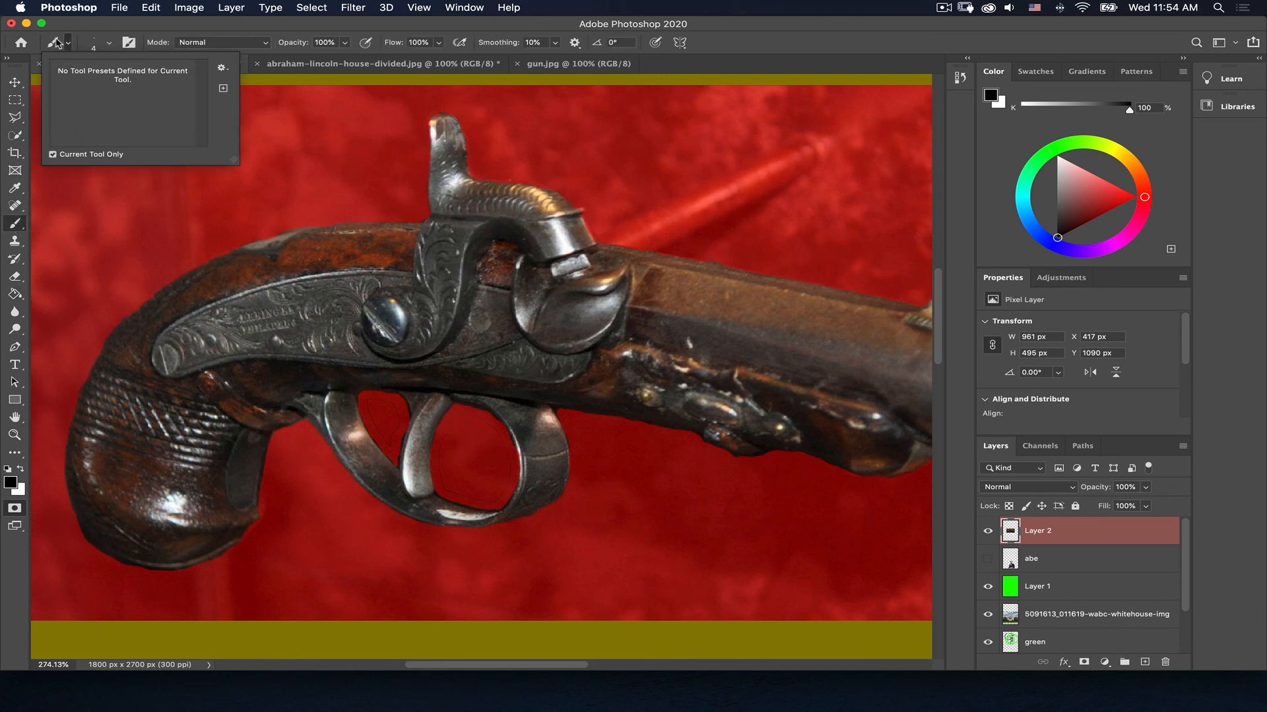
pyautogui.click(57, 44)
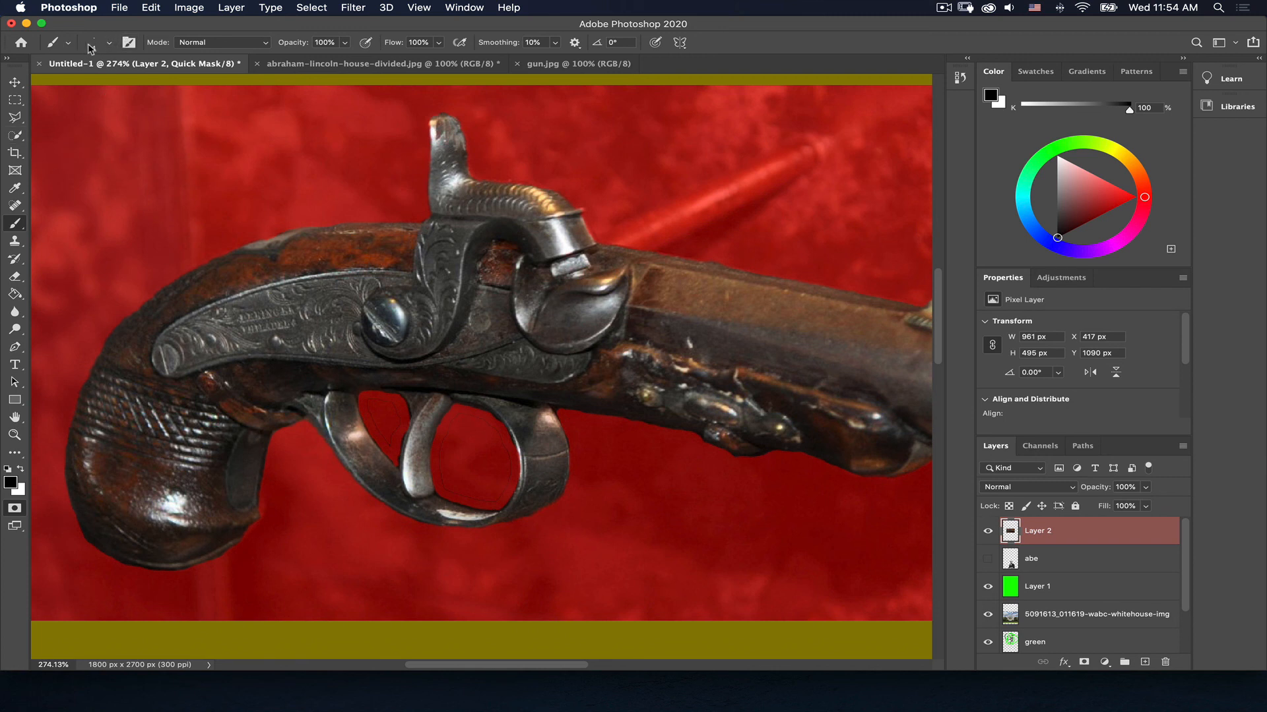
pyautogui.click(66, 45)
pyautogui.click(67, 44)
pyautogui.click(90, 46)
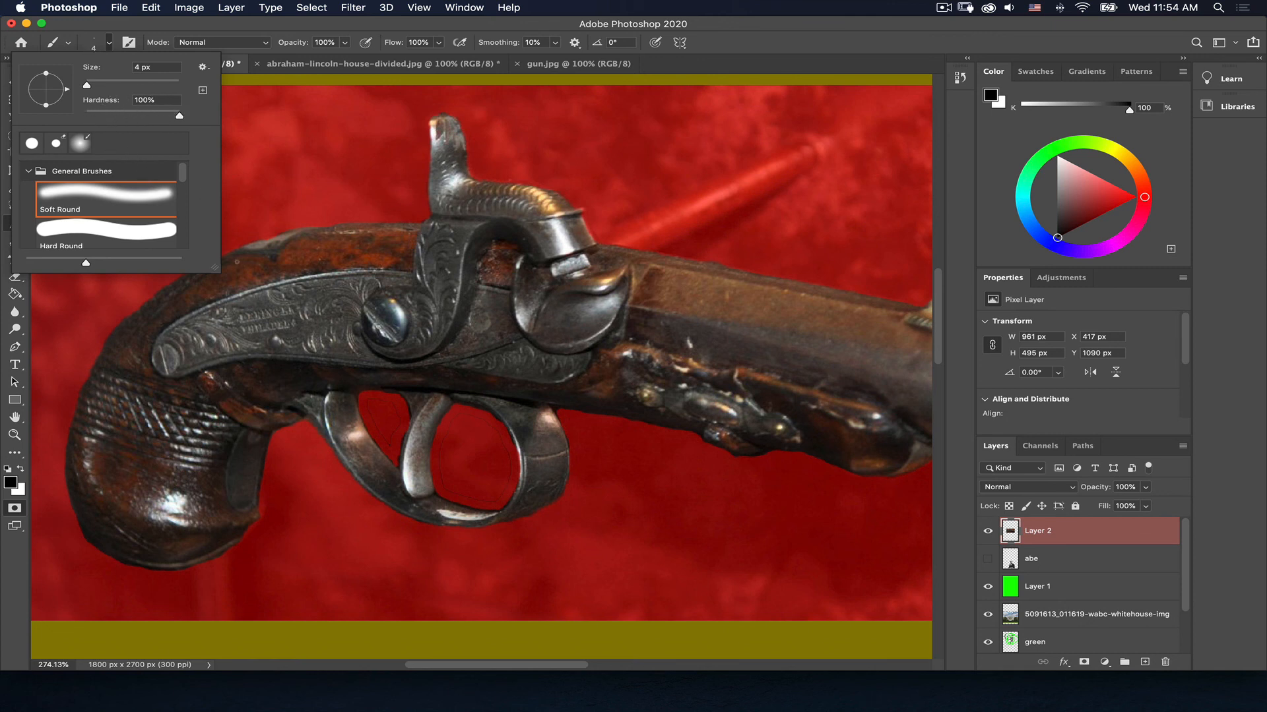
pyautogui.click(382, 418)
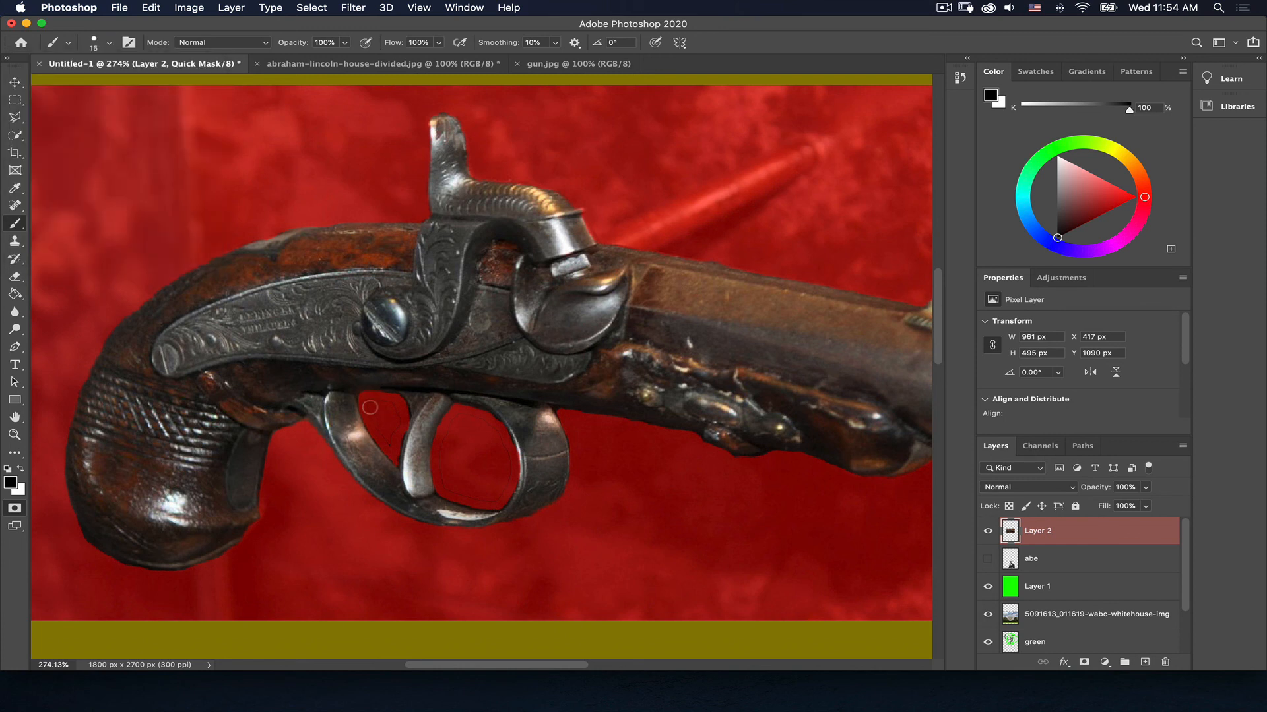
pyautogui.press(']')
pyautogui.press(']')
pyautogui.moveTo(392, 409)
pyautogui.mouseDown()
pyautogui.moveTo(390, 442)
pyautogui.moveTo(371, 405)
pyautogui.moveTo(393, 428)
pyautogui.moveTo(456, 431)
pyautogui.moveTo(454, 414)
pyautogui.moveTo(447, 488)
pyautogui.moveTo(494, 498)
pyautogui.moveTo(504, 453)
pyautogui.moveTo(461, 420)
pyautogui.mouseUp()
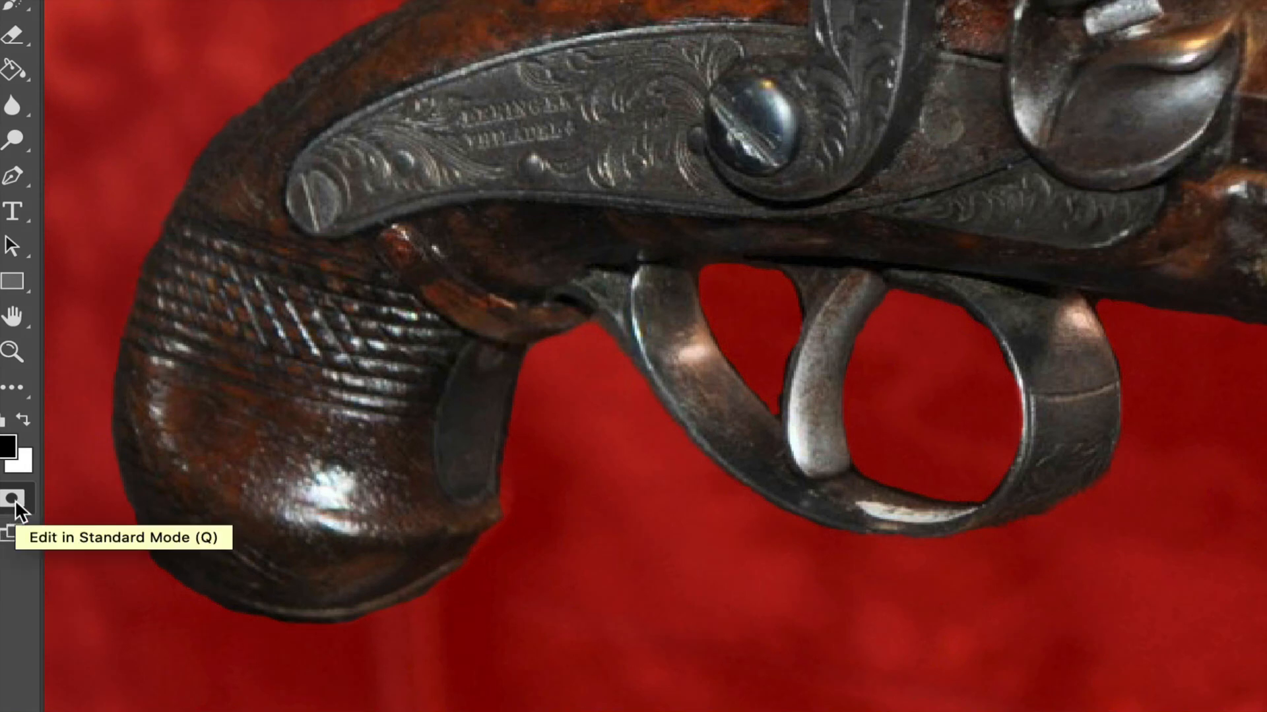
# Convert the Quick Mask back to a selection and test it with a green foreground fill, undoing the fill
pyautogui.click(15, 500)
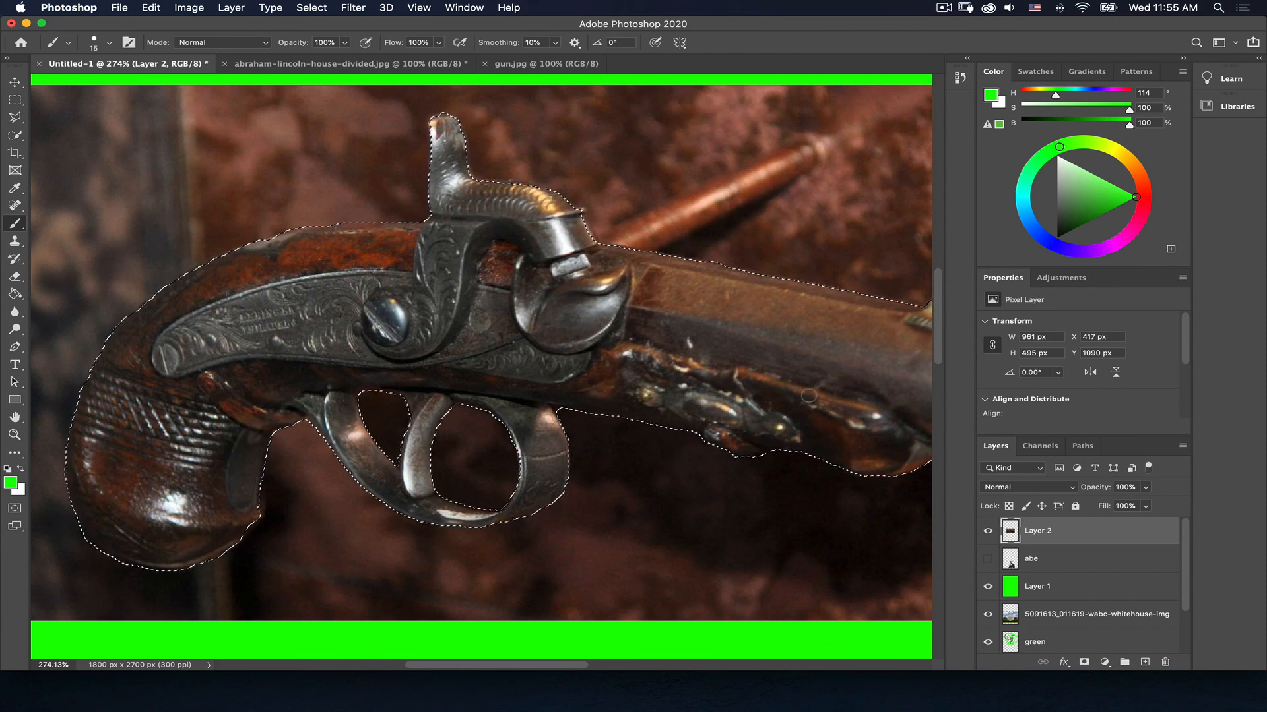
pyautogui.moveTo(800, 391); pyautogui.dragTo(654, 389)
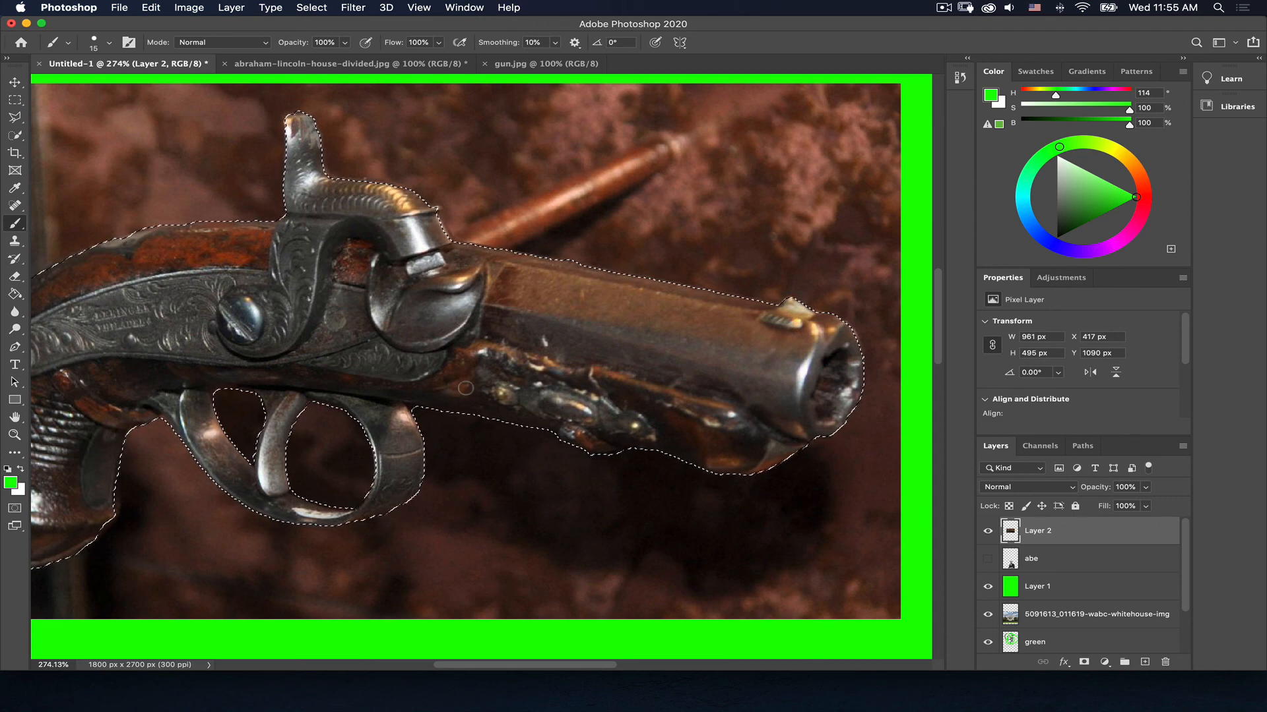
pyautogui.hotkey('alt', 'BackSpace')
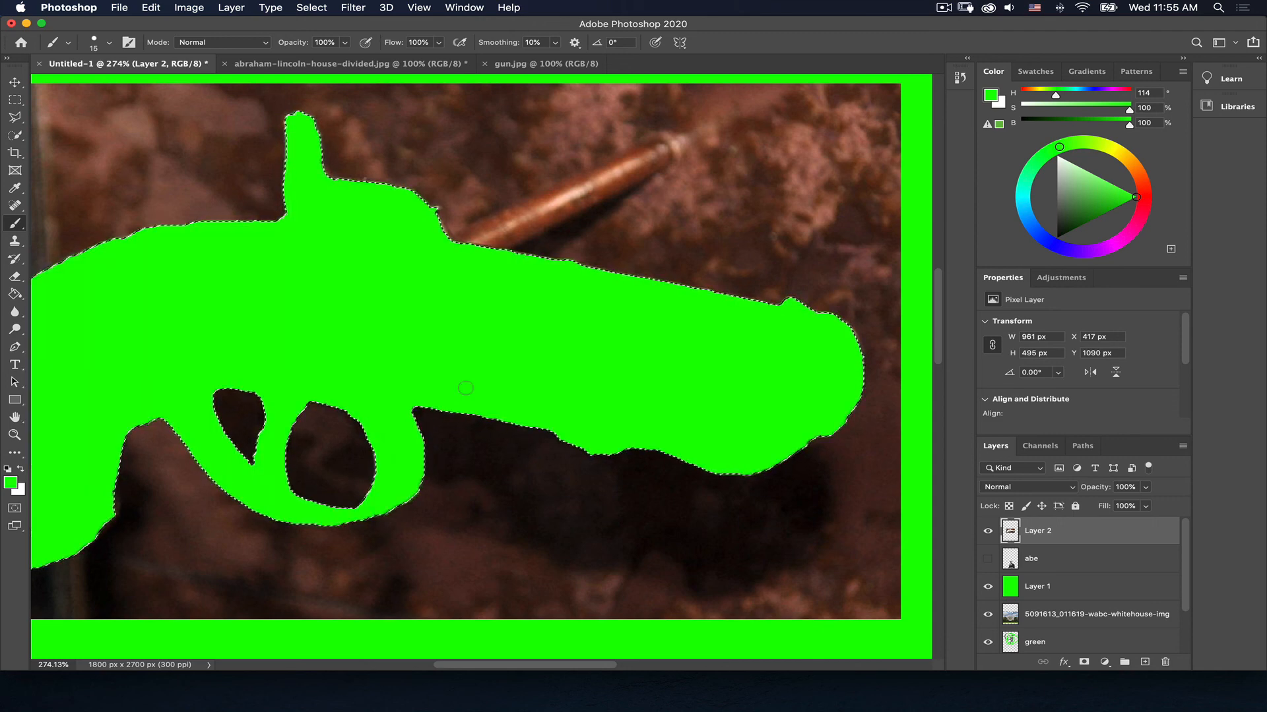
pyautogui.press('super+z')
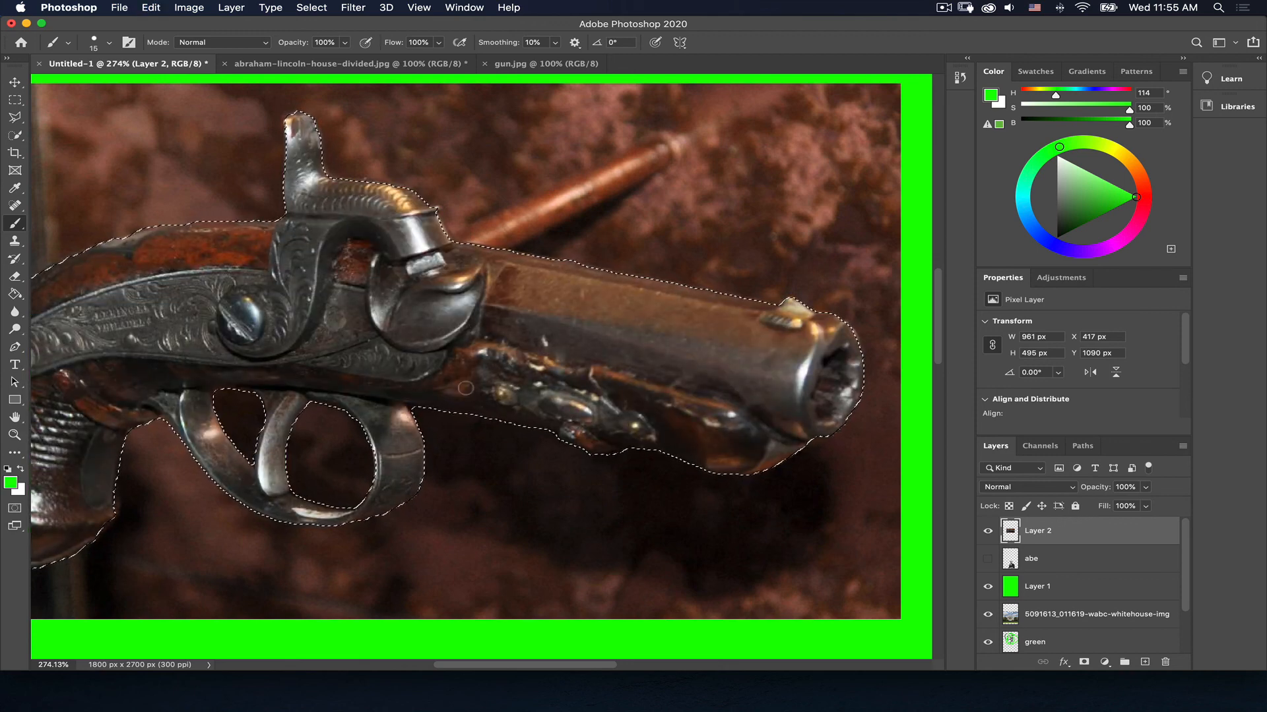
# Invert the gun selection and delete the photo background around the pistol on Layer 2, leaving nothing selected
pyautogui.press('super+minus')
pyautogui.press('super+minus')
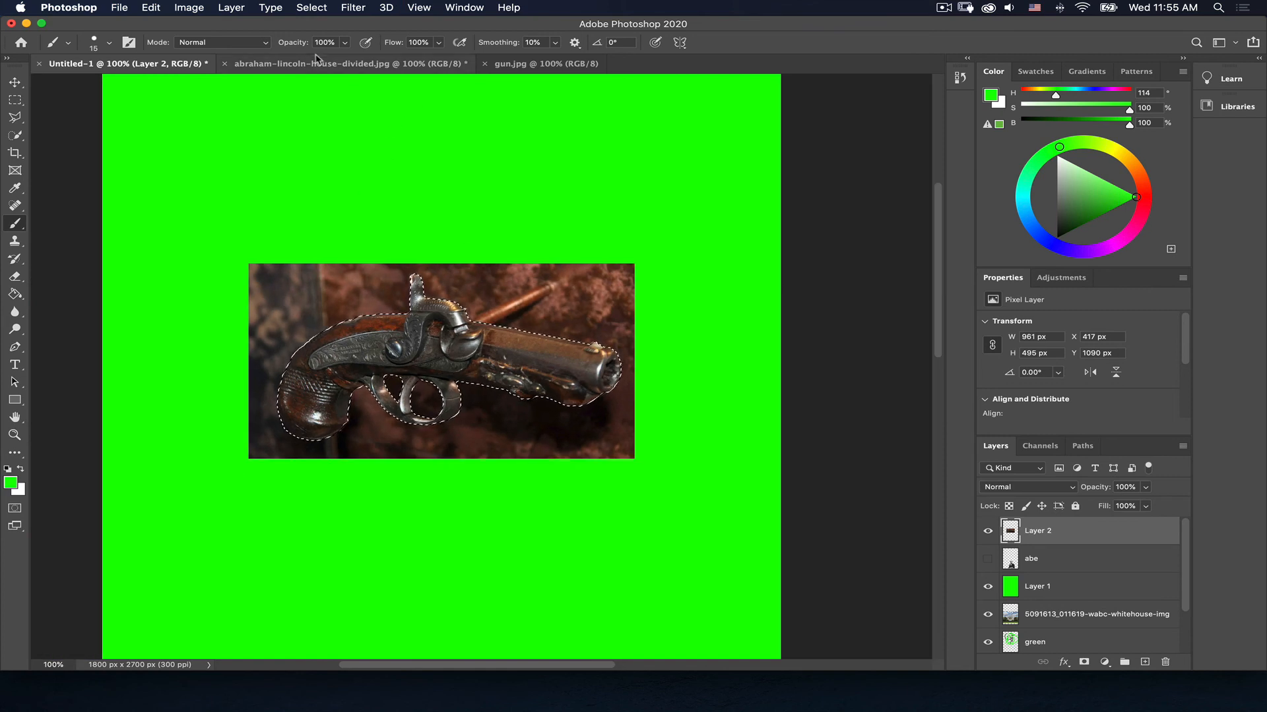
pyautogui.click(312, 8)
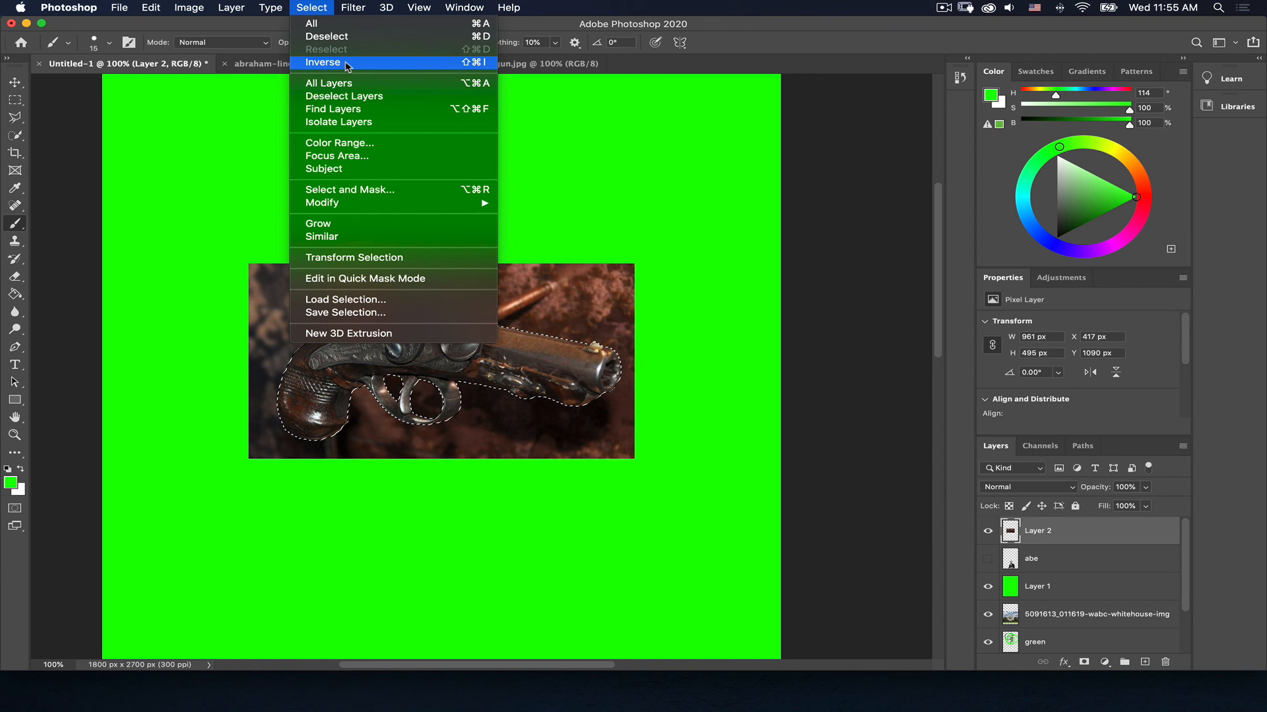
pyautogui.click(323, 63)
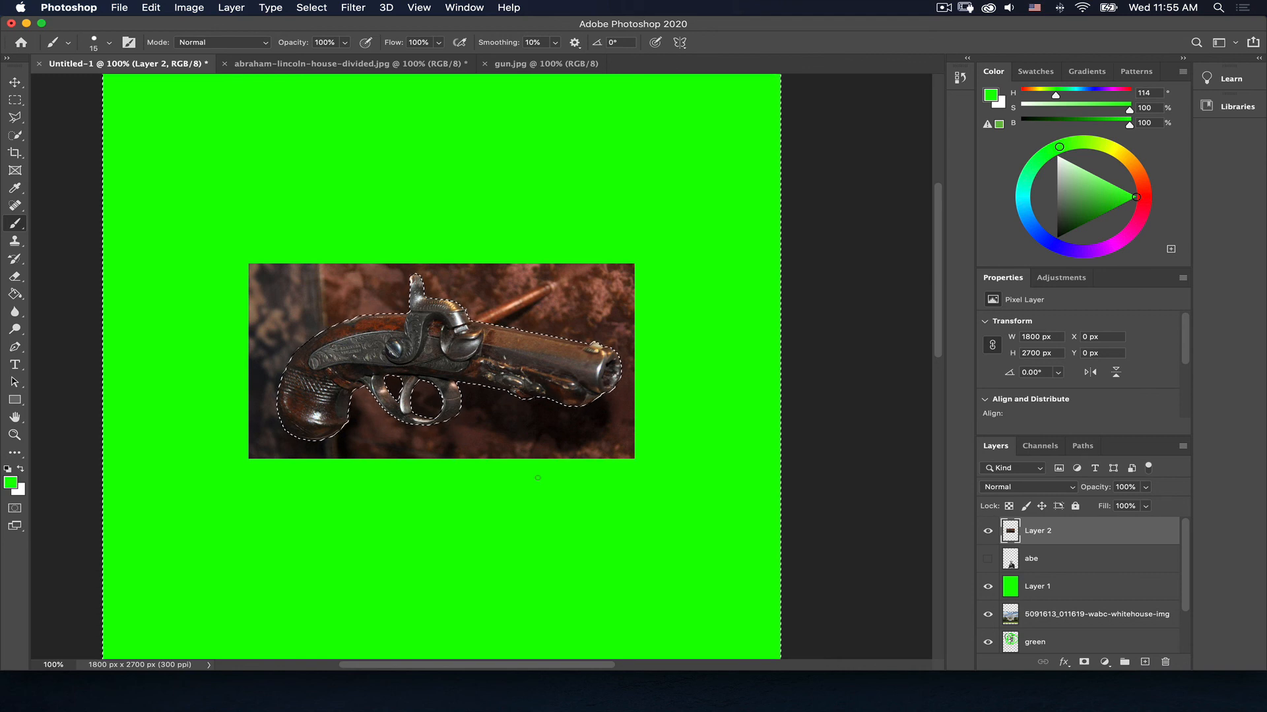
pyautogui.press('Delete')
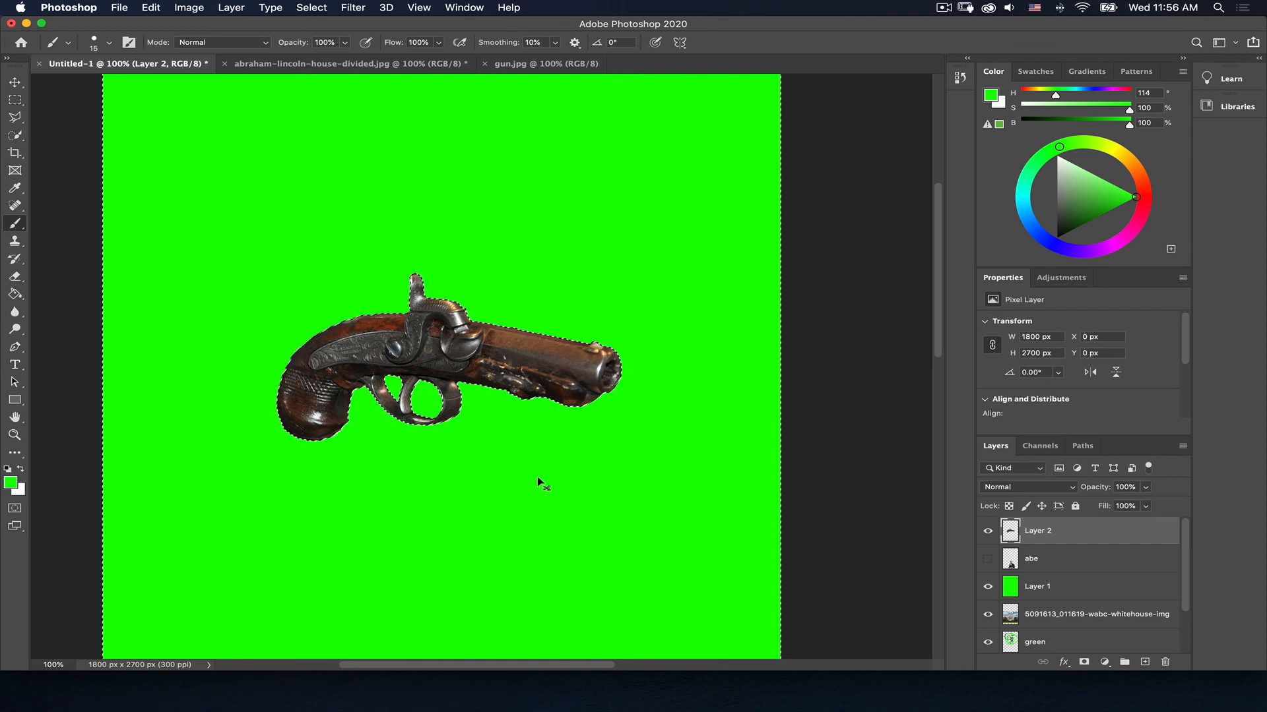
pyautogui.press('super+d')
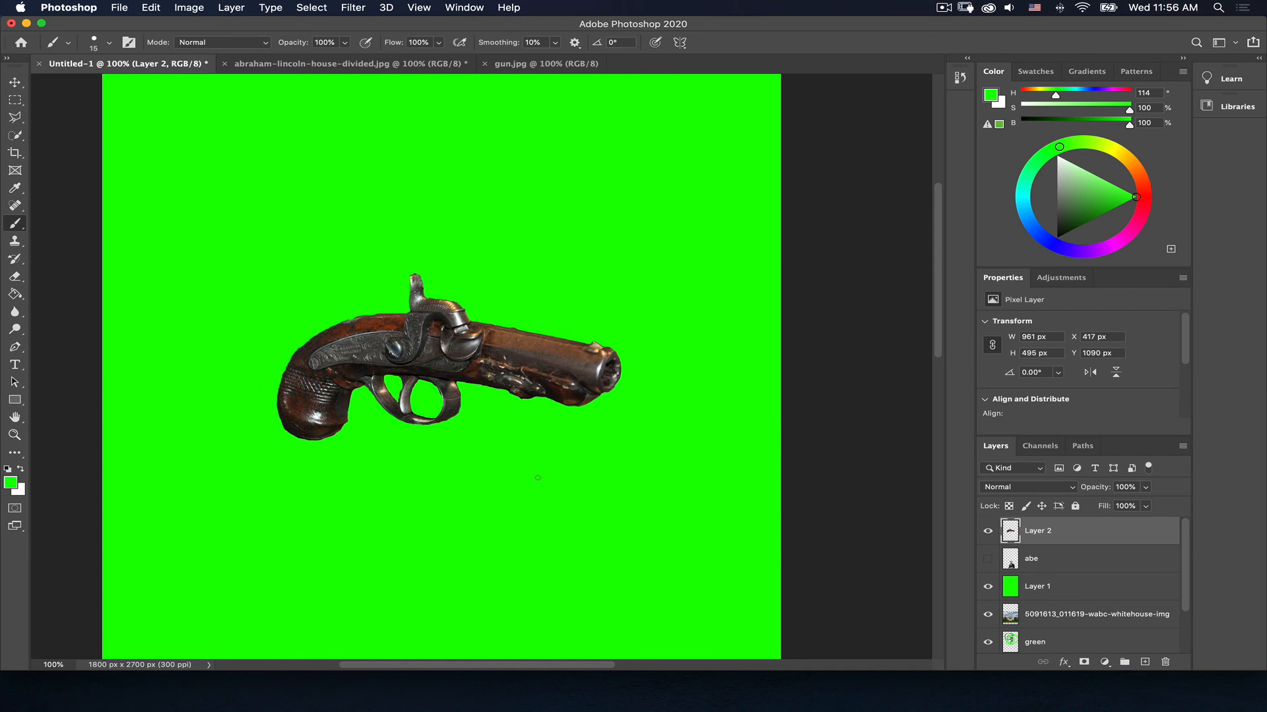
# Hide the green Layer 1 and show the abe layer
pyautogui.click(988, 586)
pyautogui.click(987, 559)
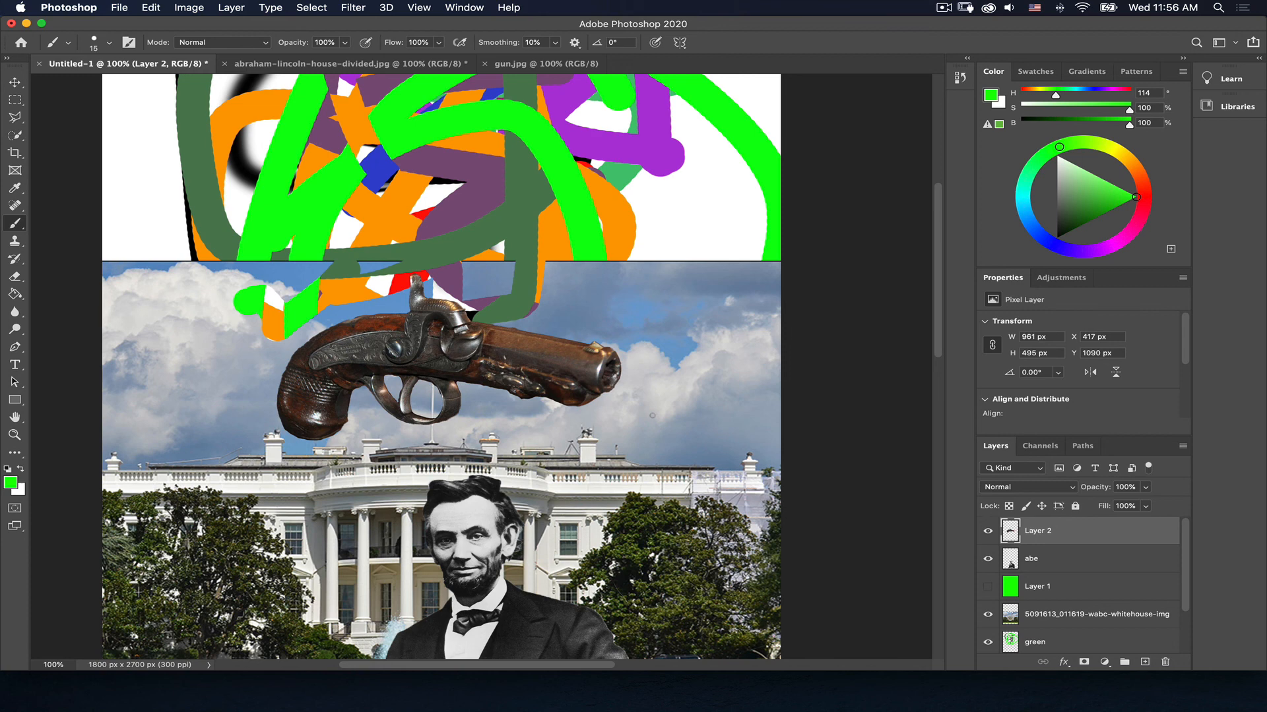
# Open Abraham_Lincoln_head_on_shoulders_photo_portrait.psd and copy its portrait layer into the Untitled-1 composite
pyautogui.press('super+o')
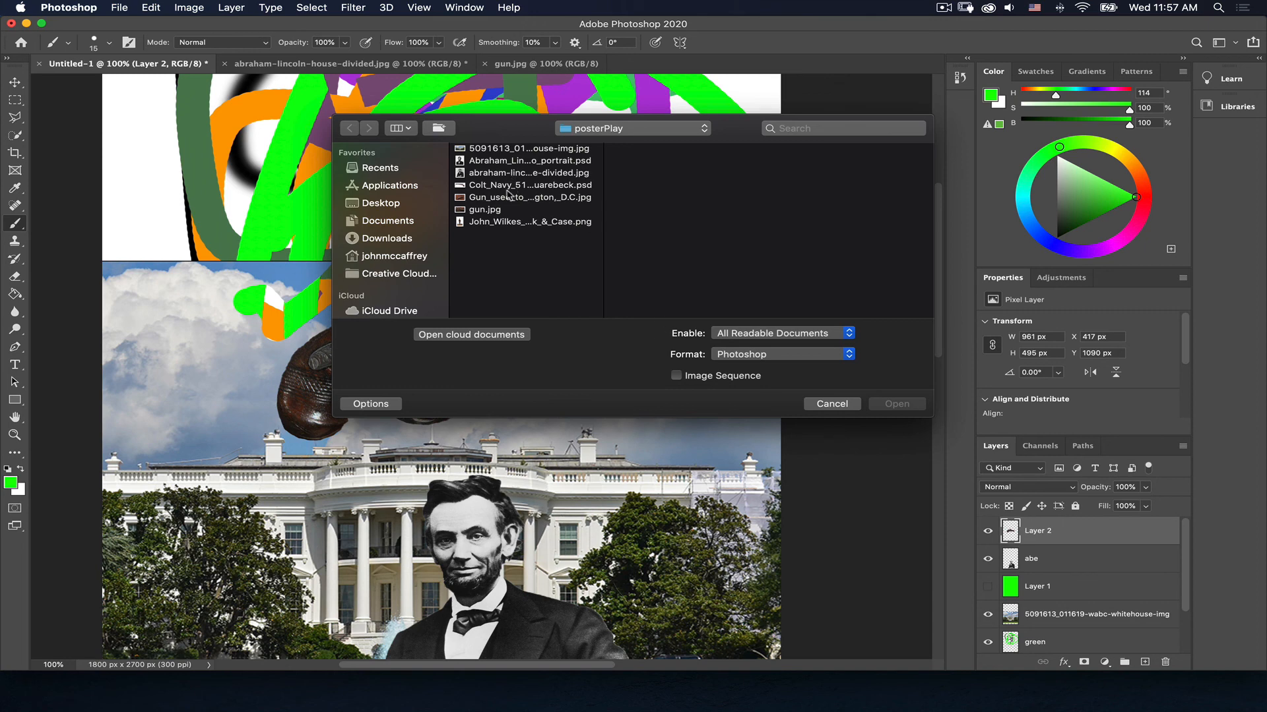
pyautogui.click(515, 164)
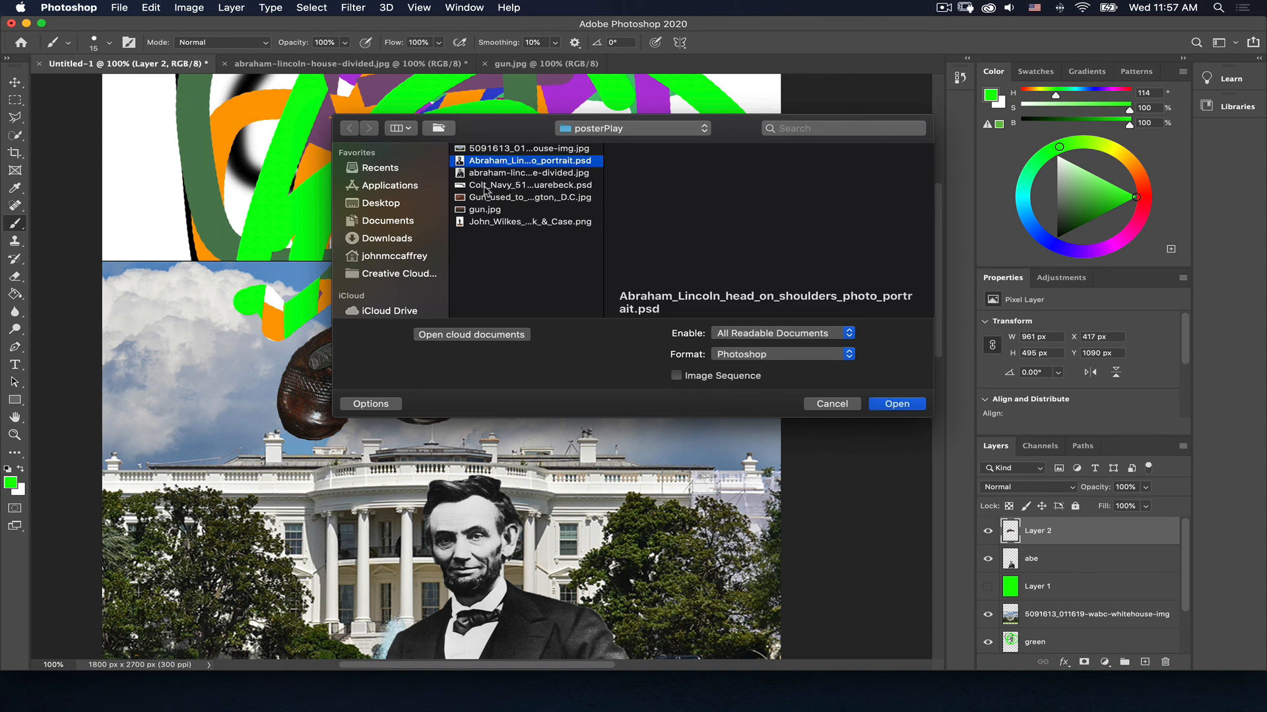
pyautogui.click(855, 404)
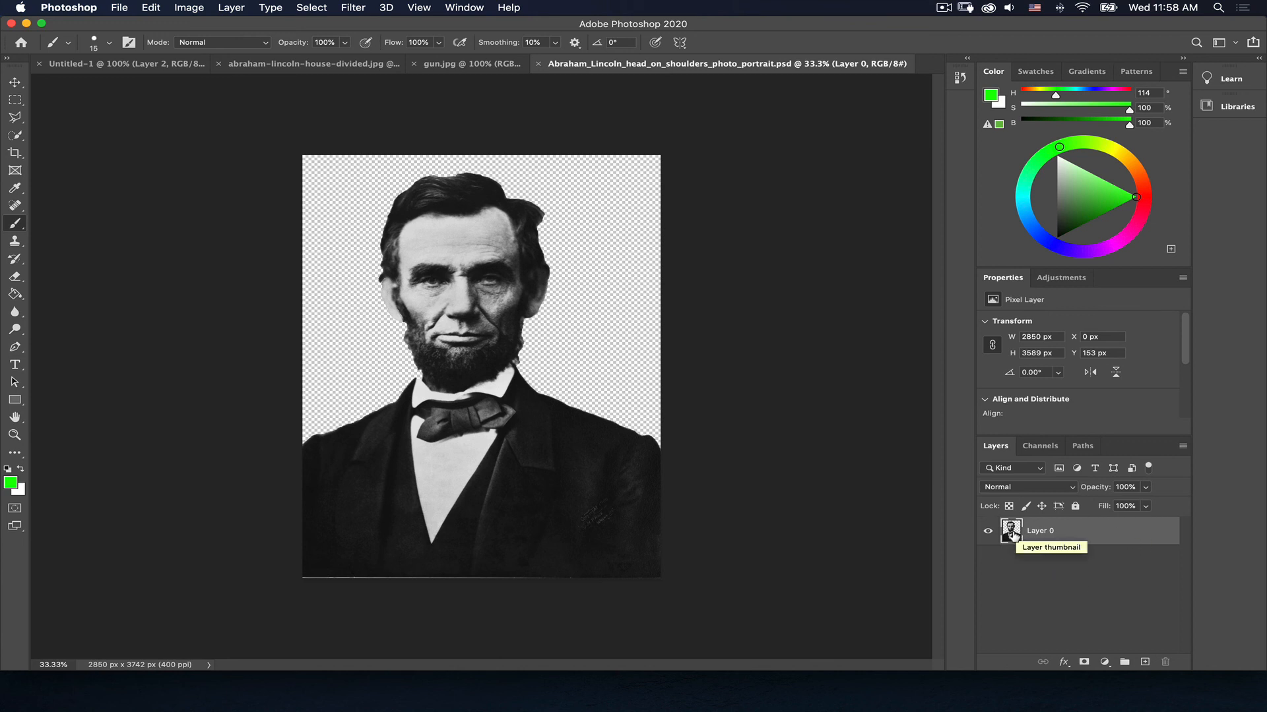
pyautogui.moveTo(1011, 532); pyautogui.dragTo(433, 417)
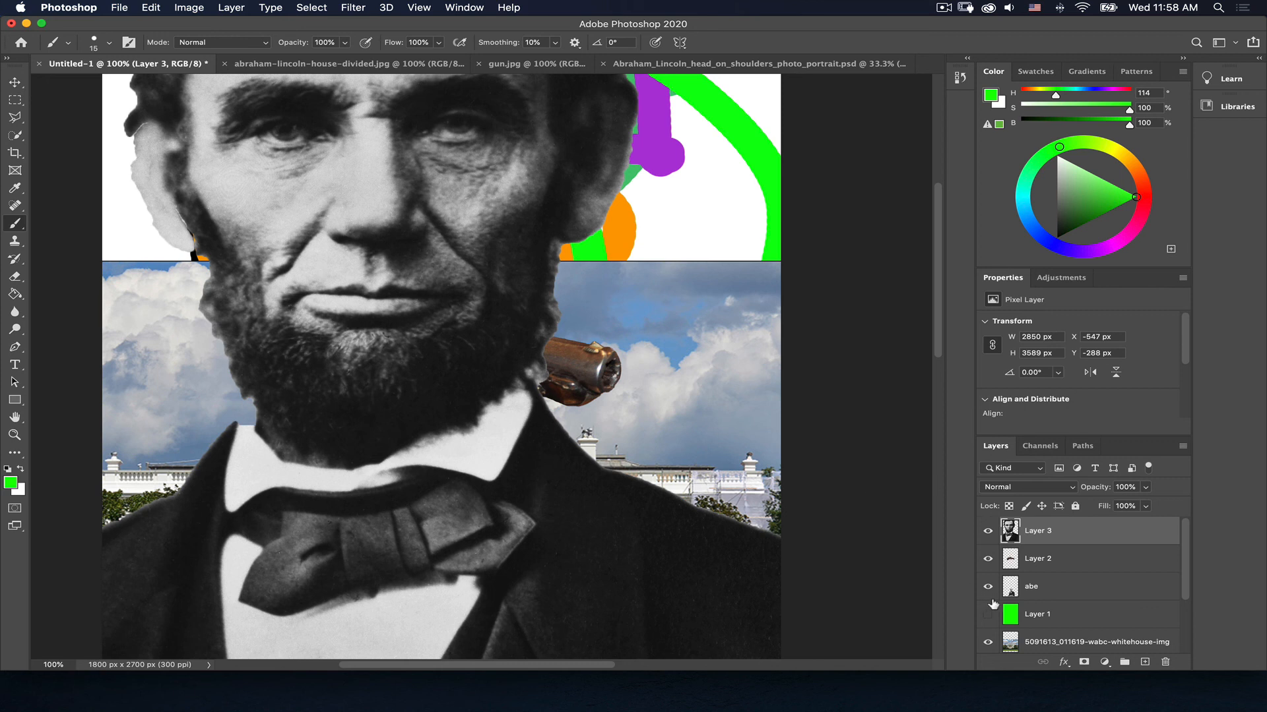
# Copy the pistol on Layer 2 into Abraham_Lincoln_head_on_shoulders_photo_portrait.psd, and return to the Untitled-1 composite
pyautogui.click(1046, 561)
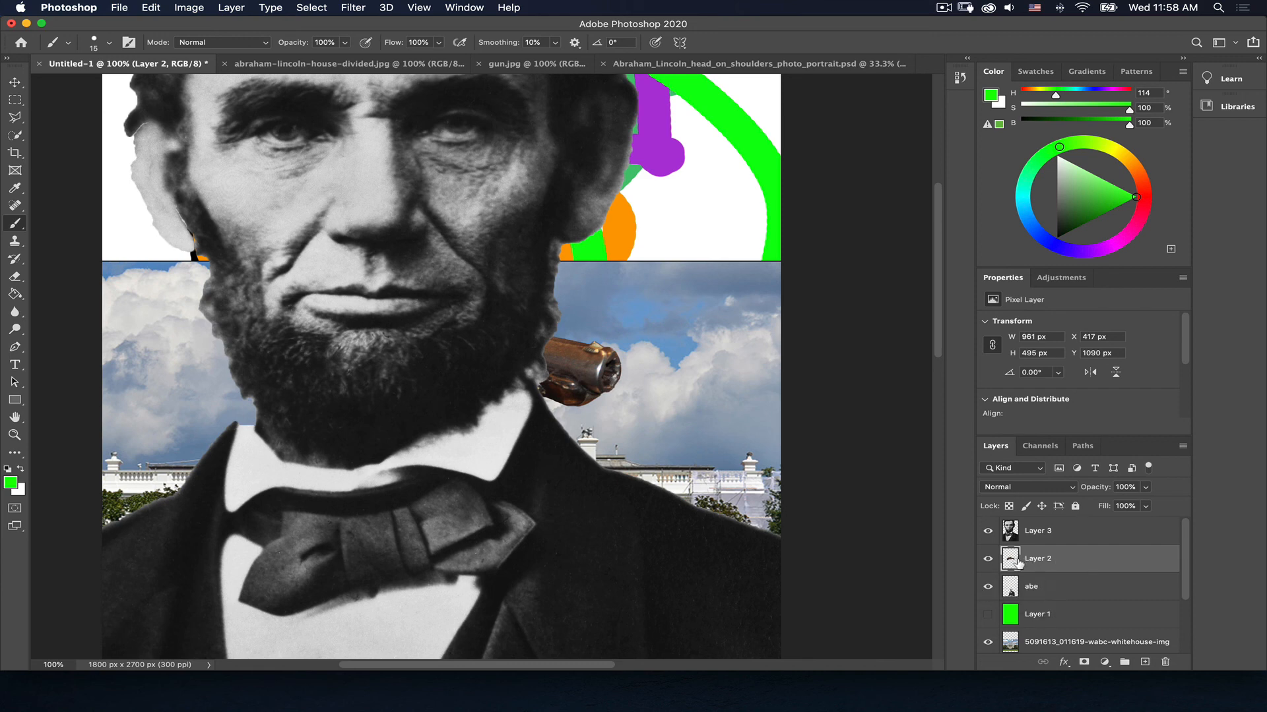
pyautogui.moveTo(1014, 564); pyautogui.dragTo(373, 289)
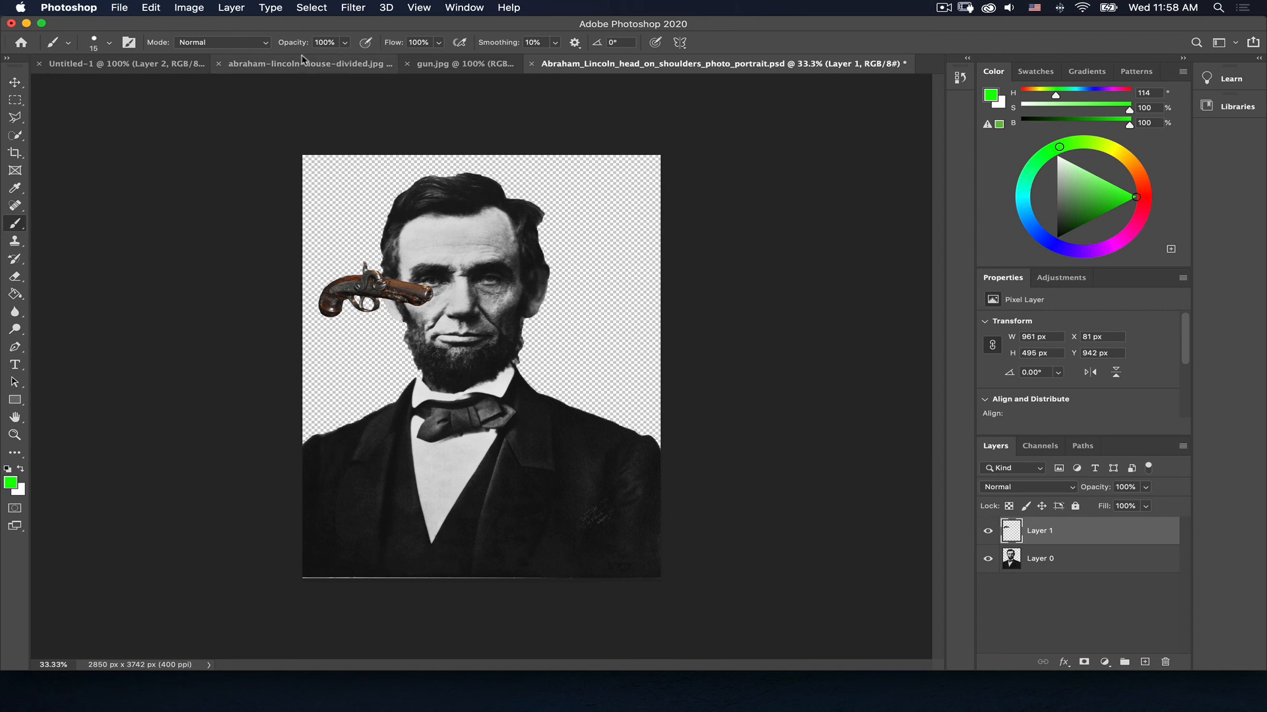
pyautogui.click(123, 64)
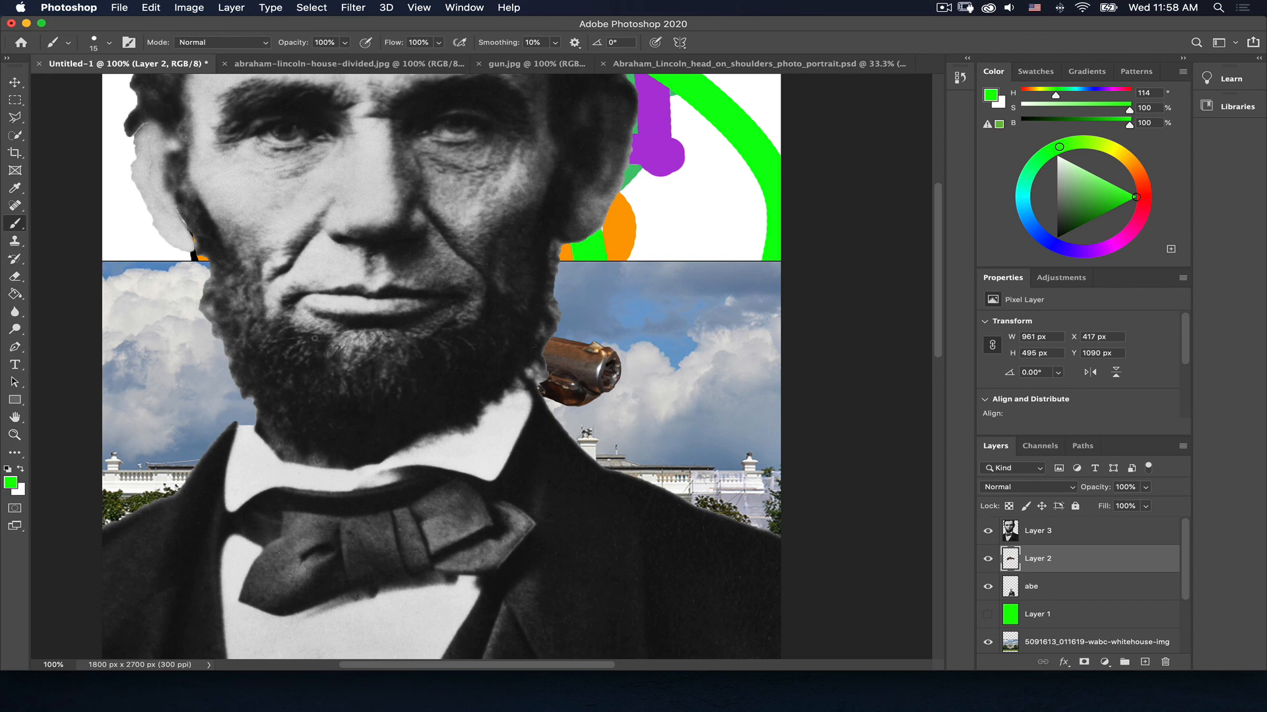
# Start saving the composite on the computer, choosing the Desktop folder and the file name abePoster.psd
pyautogui.click(123, 6)
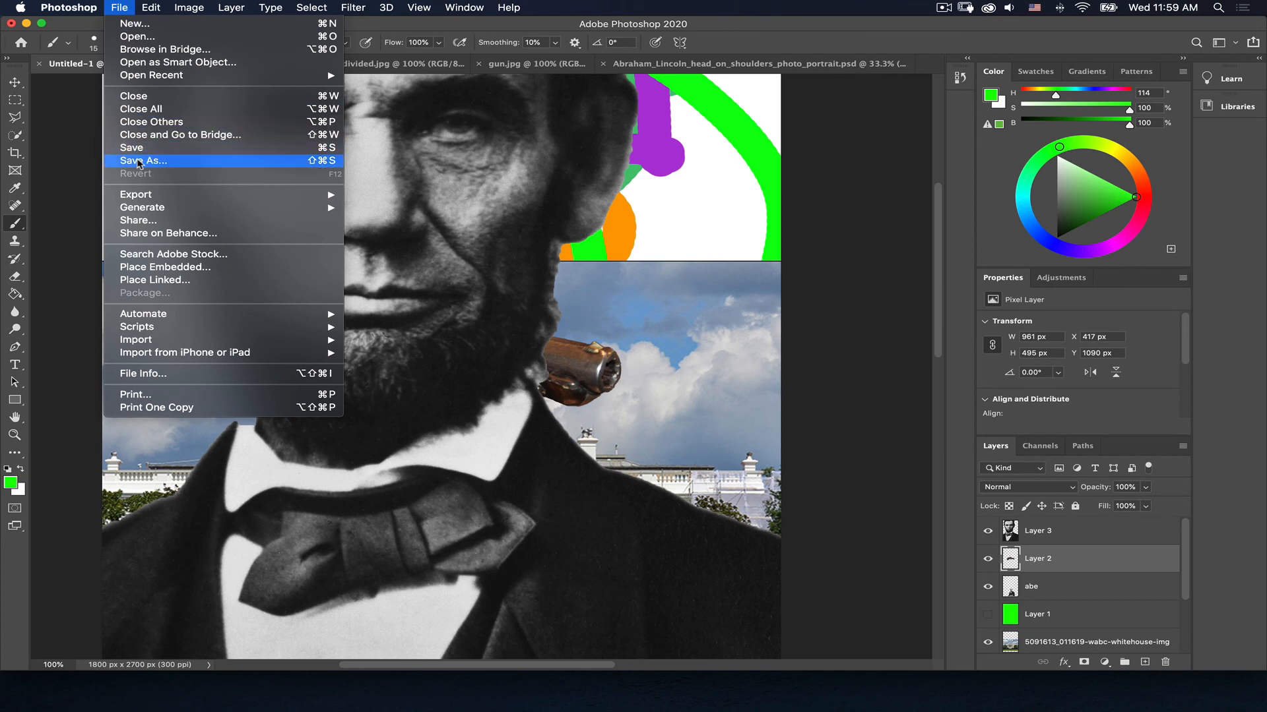
pyautogui.click(135, 148)
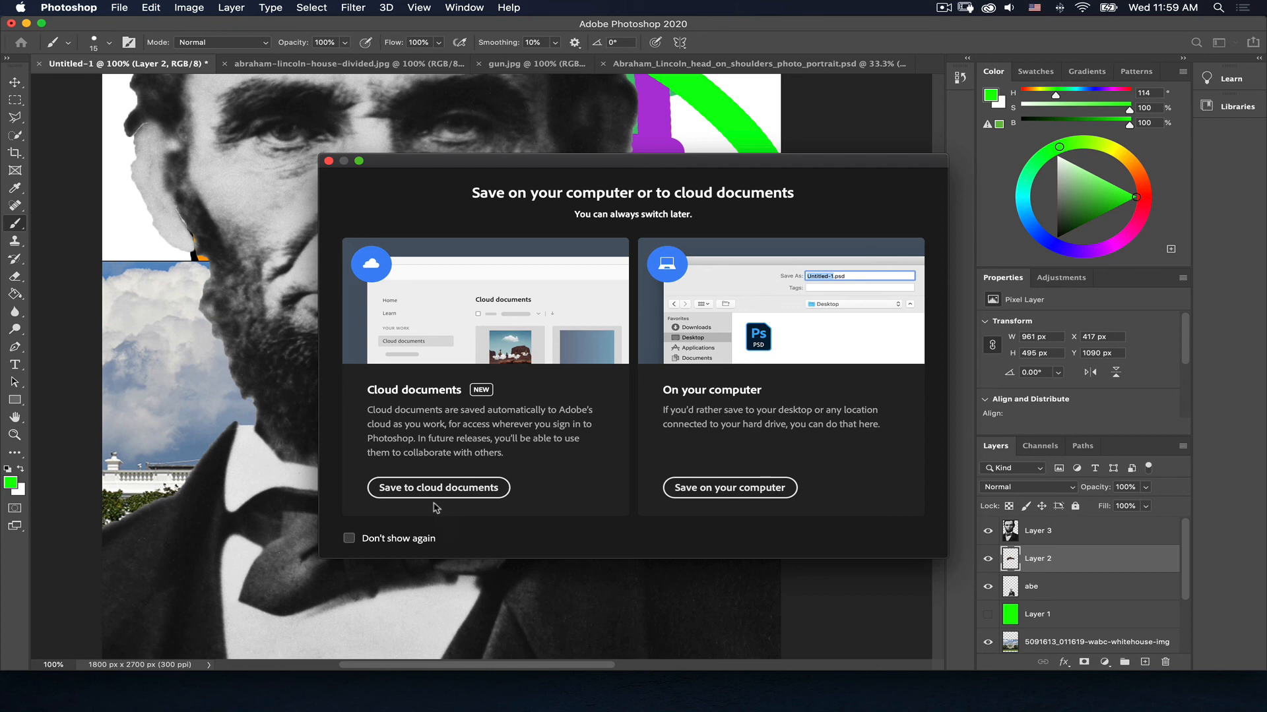
pyautogui.click(741, 489)
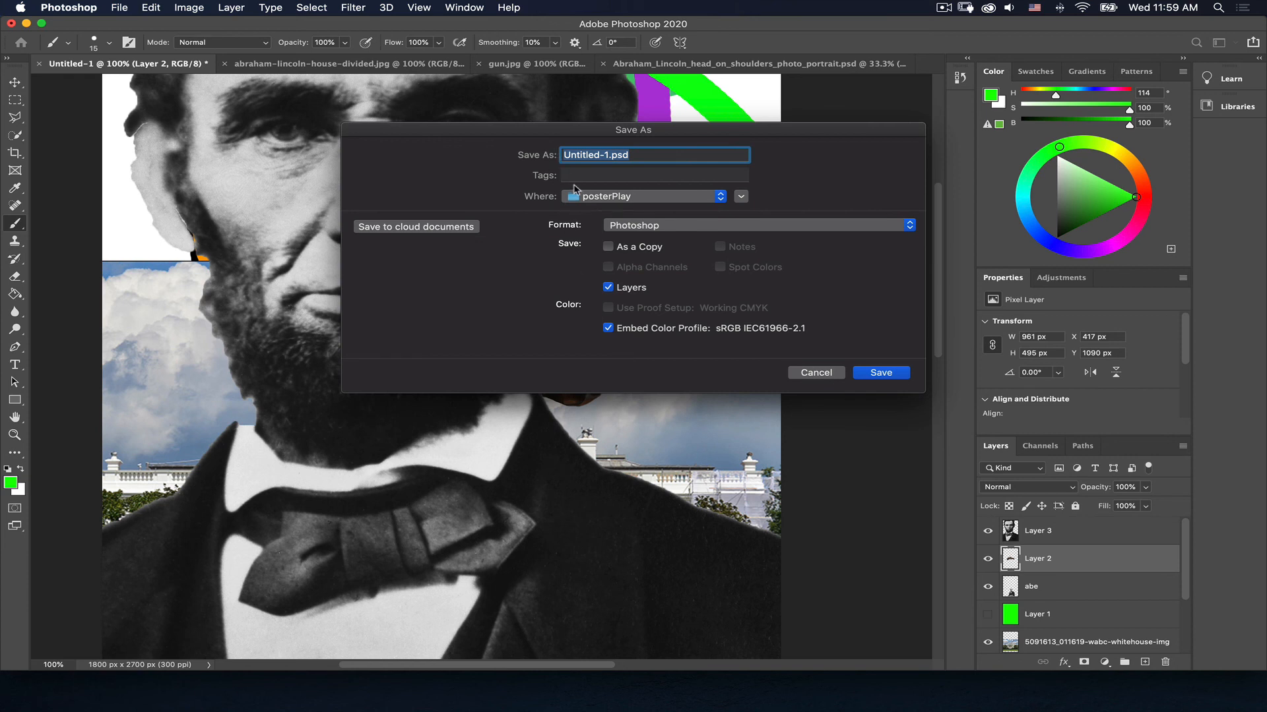
pyautogui.click(741, 196)
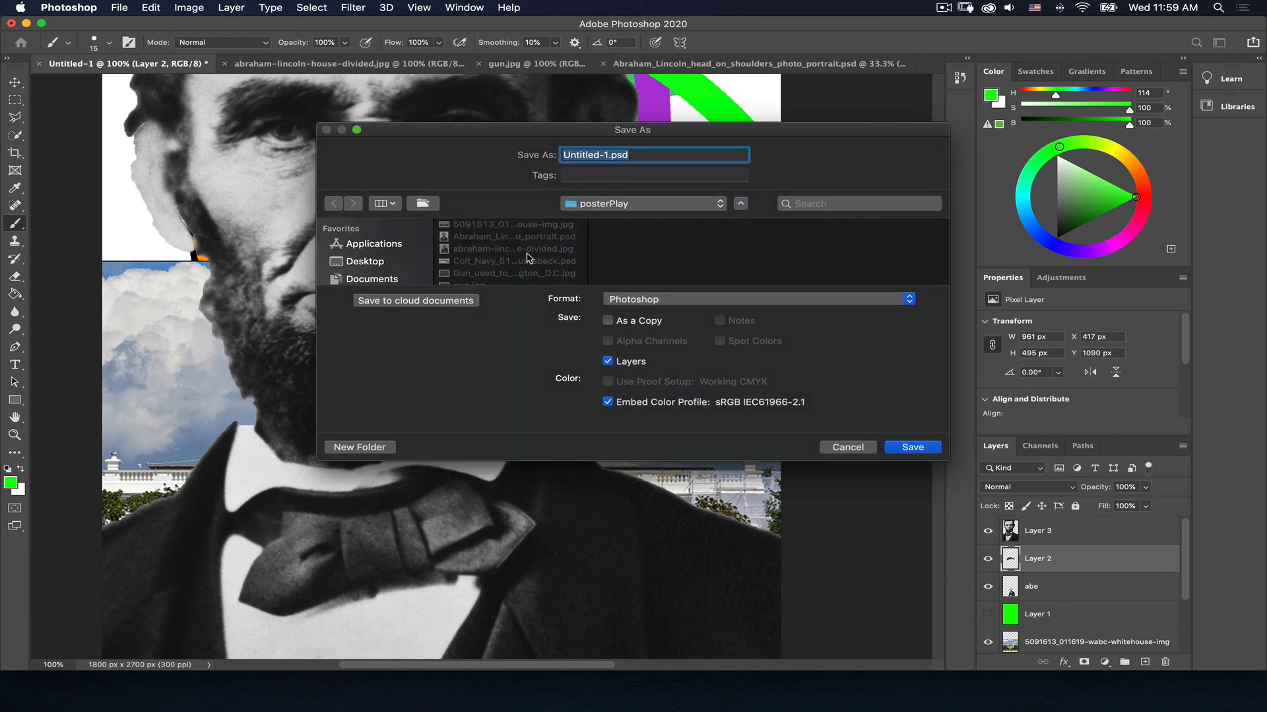
pyautogui.click(355, 262)
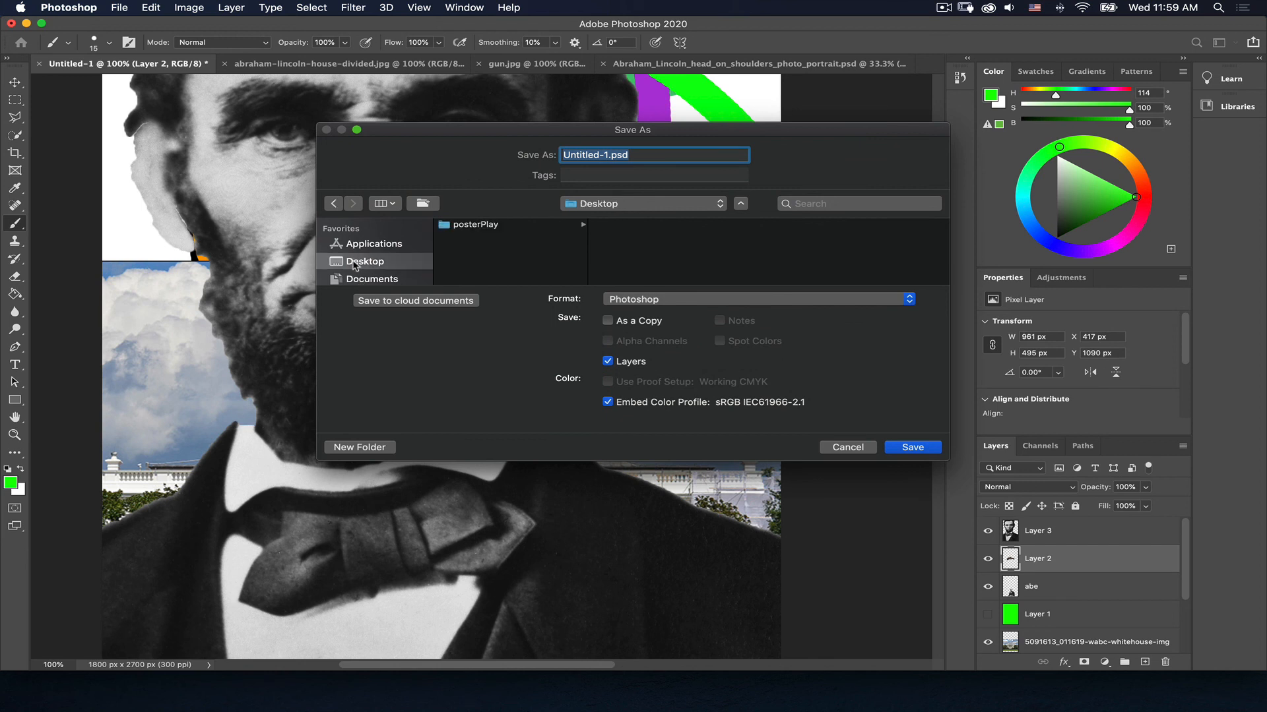
pyautogui.click(599, 153)
pyautogui.moveTo(608, 155); pyautogui.dragTo(533, 150)
pyautogui.write('abePoster')
# Review the available file formats, keep Photoshop with Layers, and save the file with Maximize Compatibility on
pyautogui.click(636, 300)
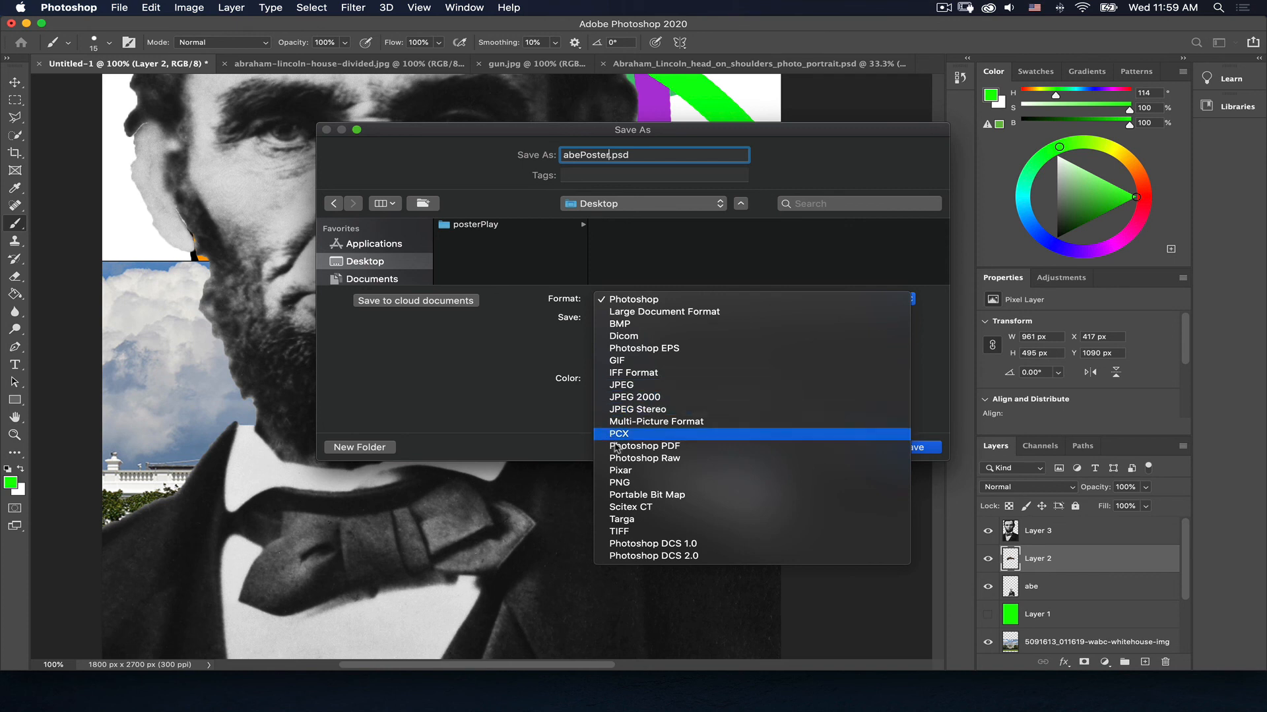
pyautogui.click(521, 363)
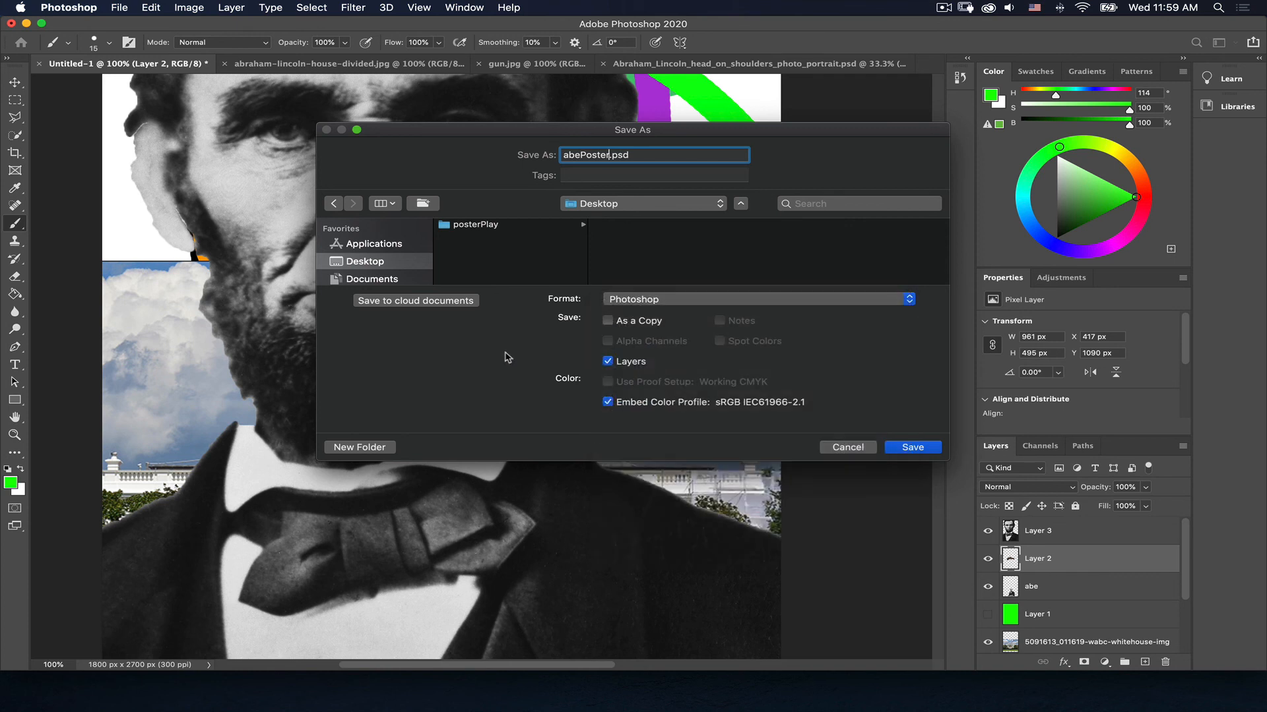
pyautogui.click(665, 302)
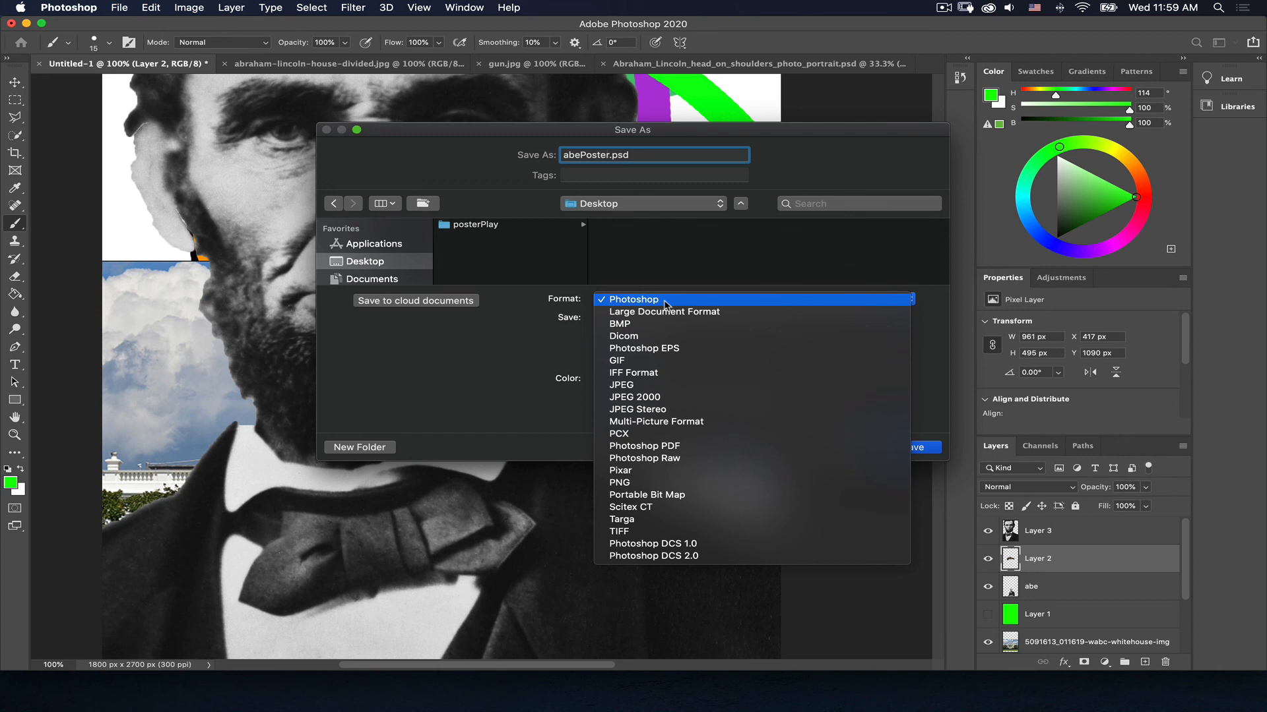
pyautogui.click(480, 358)
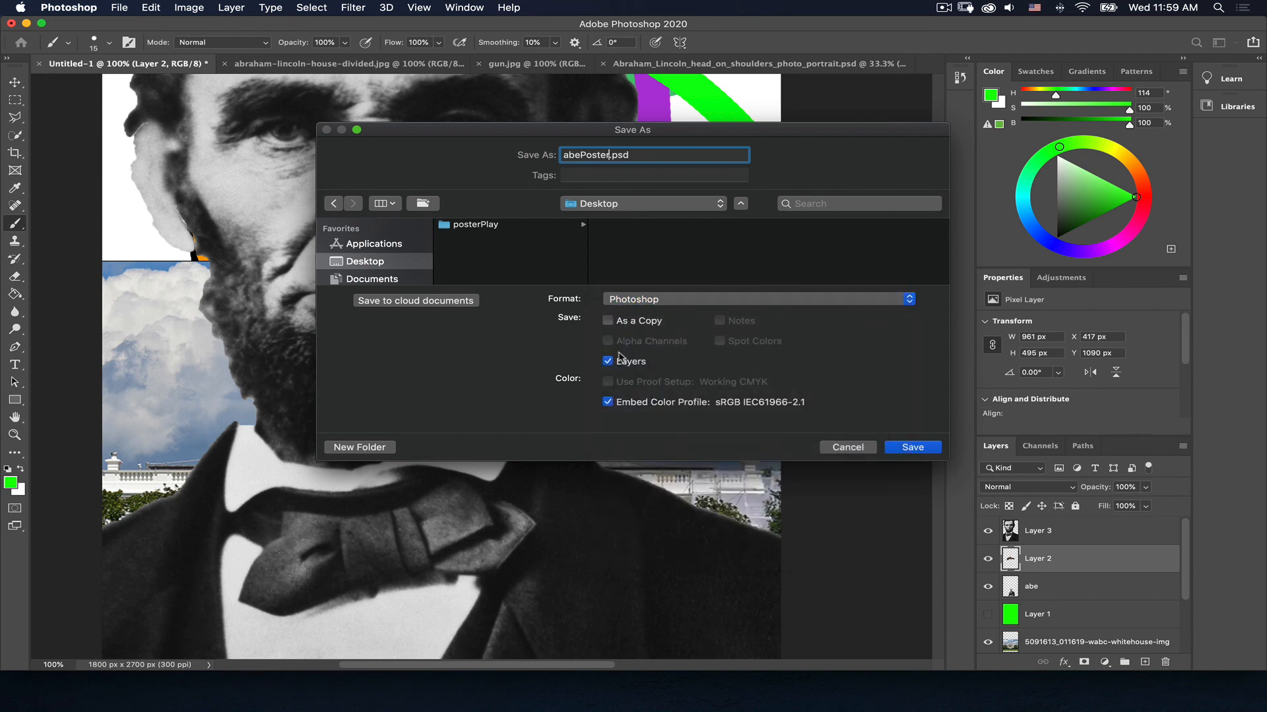
pyautogui.click(917, 449)
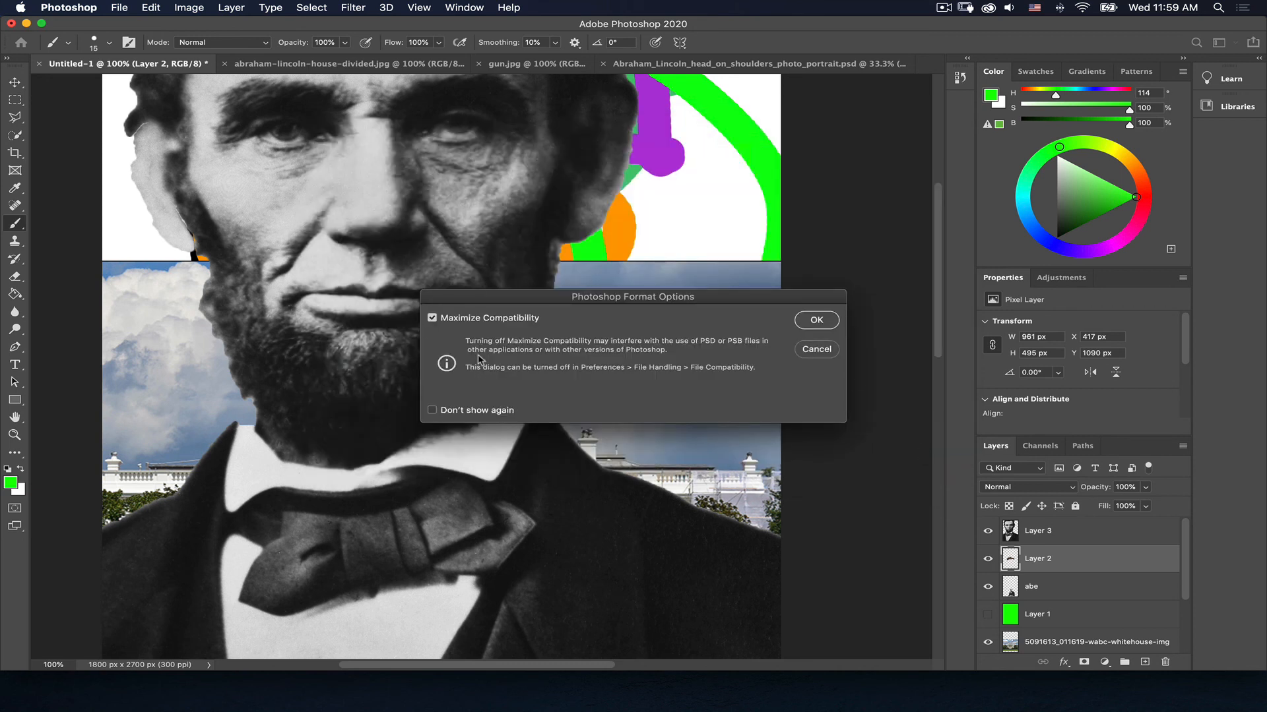
pyautogui.click(457, 414)
pyautogui.click(818, 322)
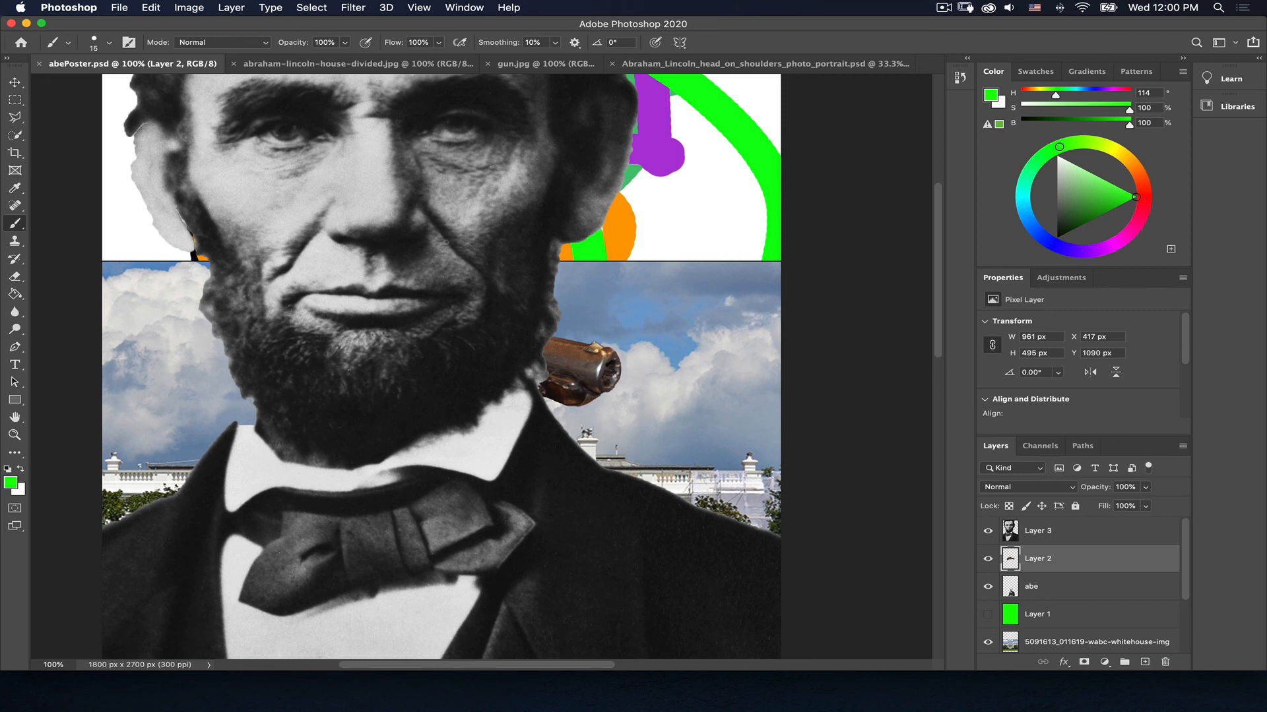
# Transform the large Lincoln portrait on Layer 3, scaling it to 72.24% and placing it at the poster's lower left
pyautogui.scroll(-3, 567, 376)
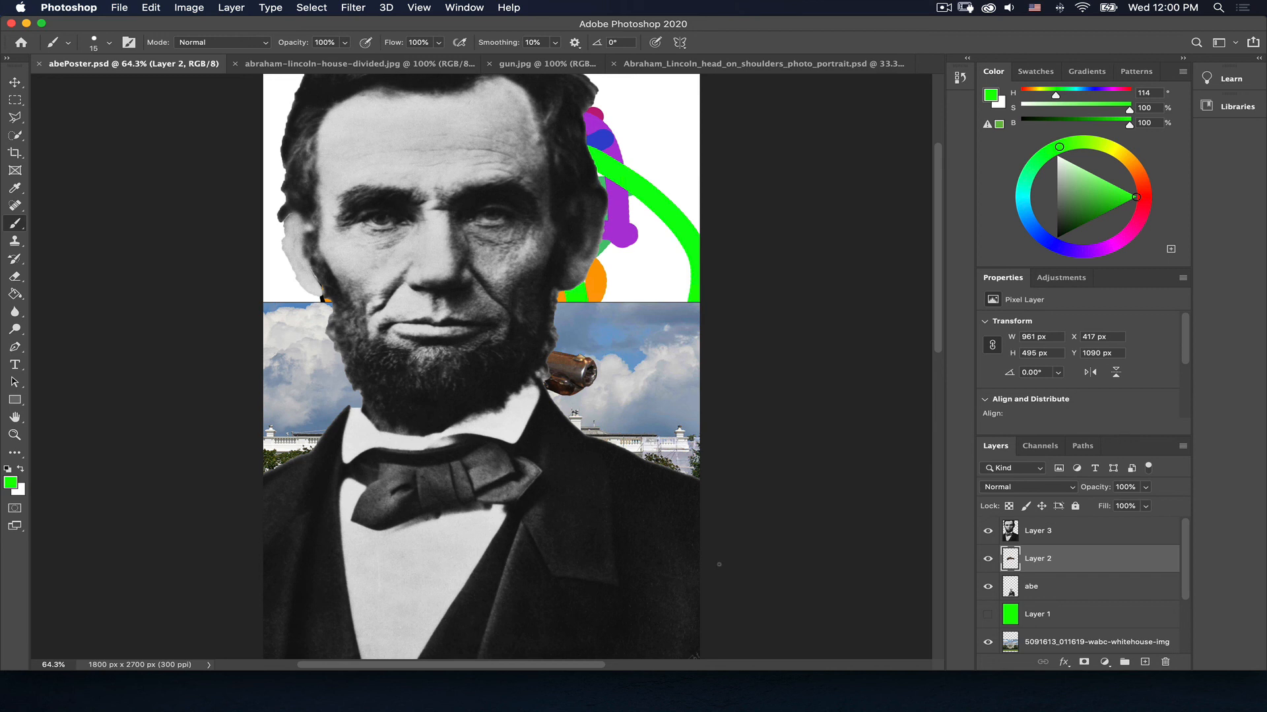
pyautogui.click(1037, 531)
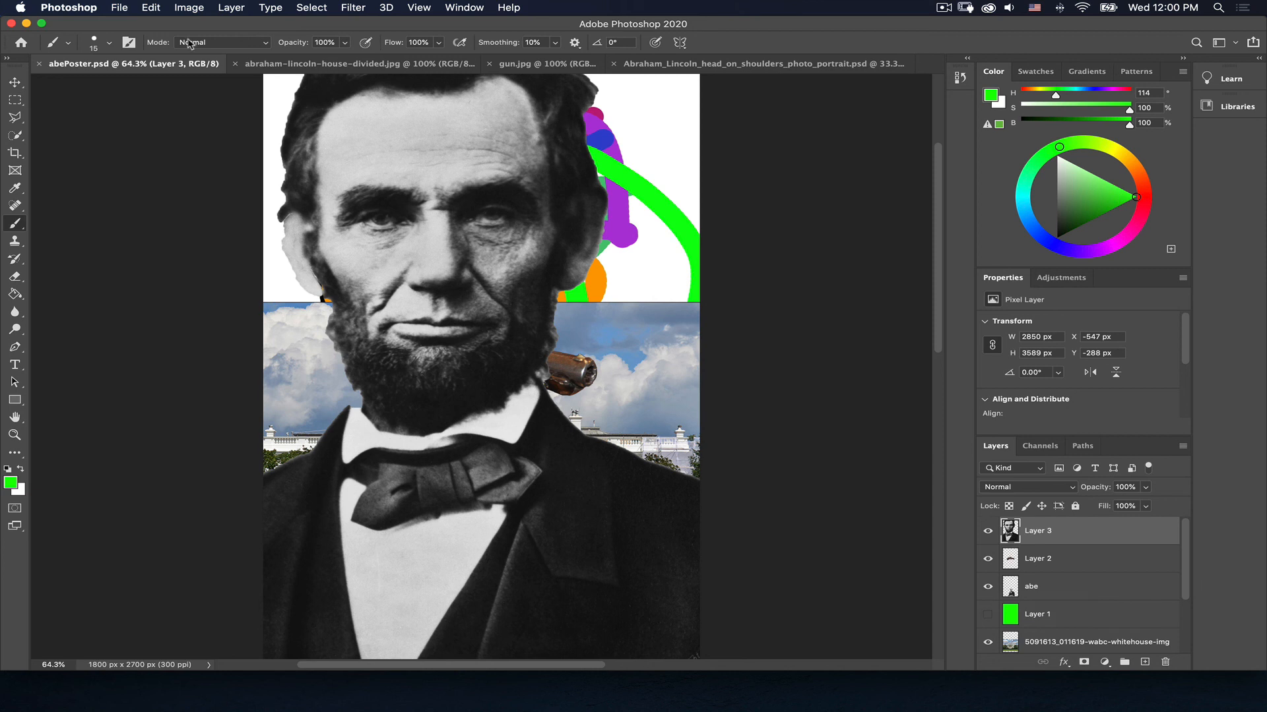
pyautogui.click(184, 7)
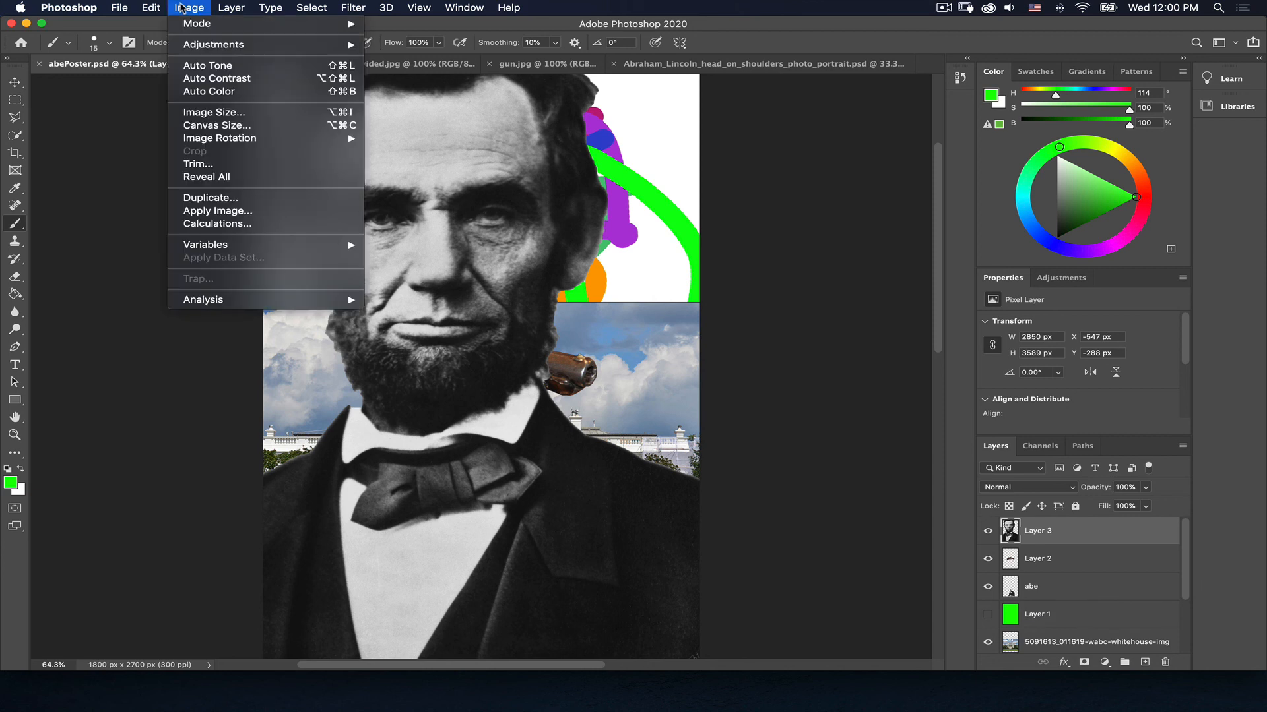
pyautogui.moveTo(157, 6)
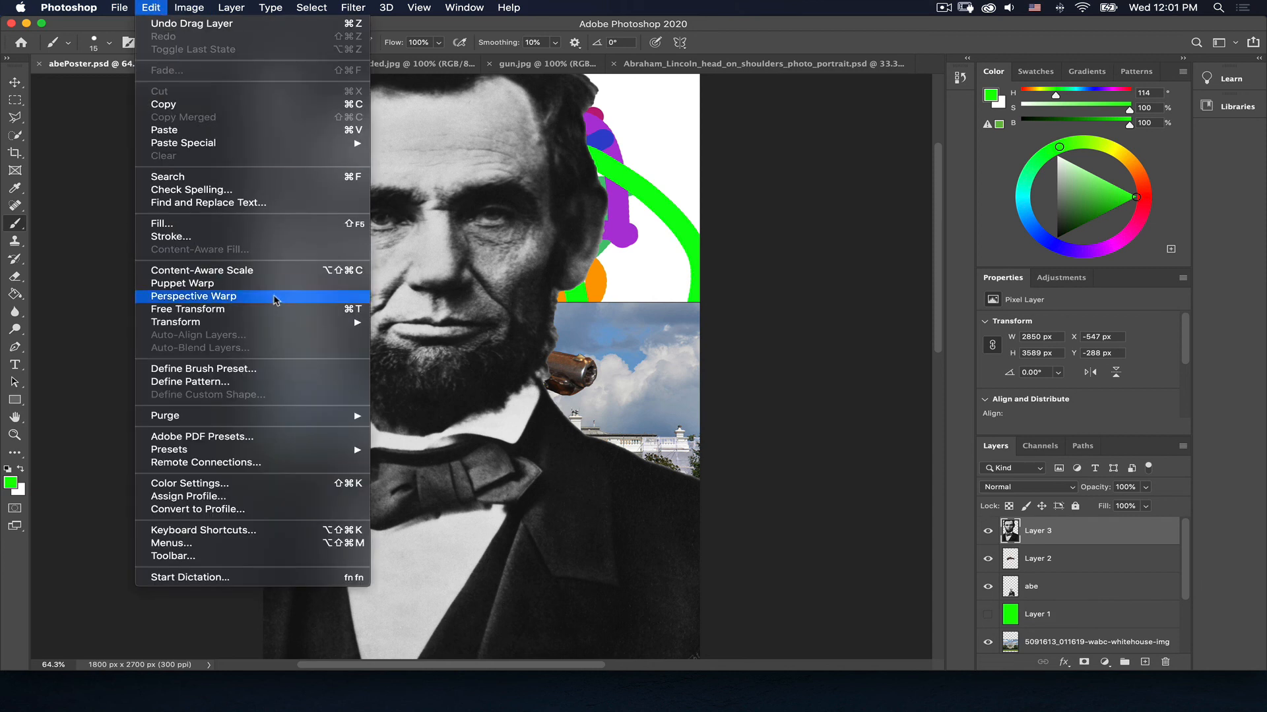
pyautogui.click(256, 320)
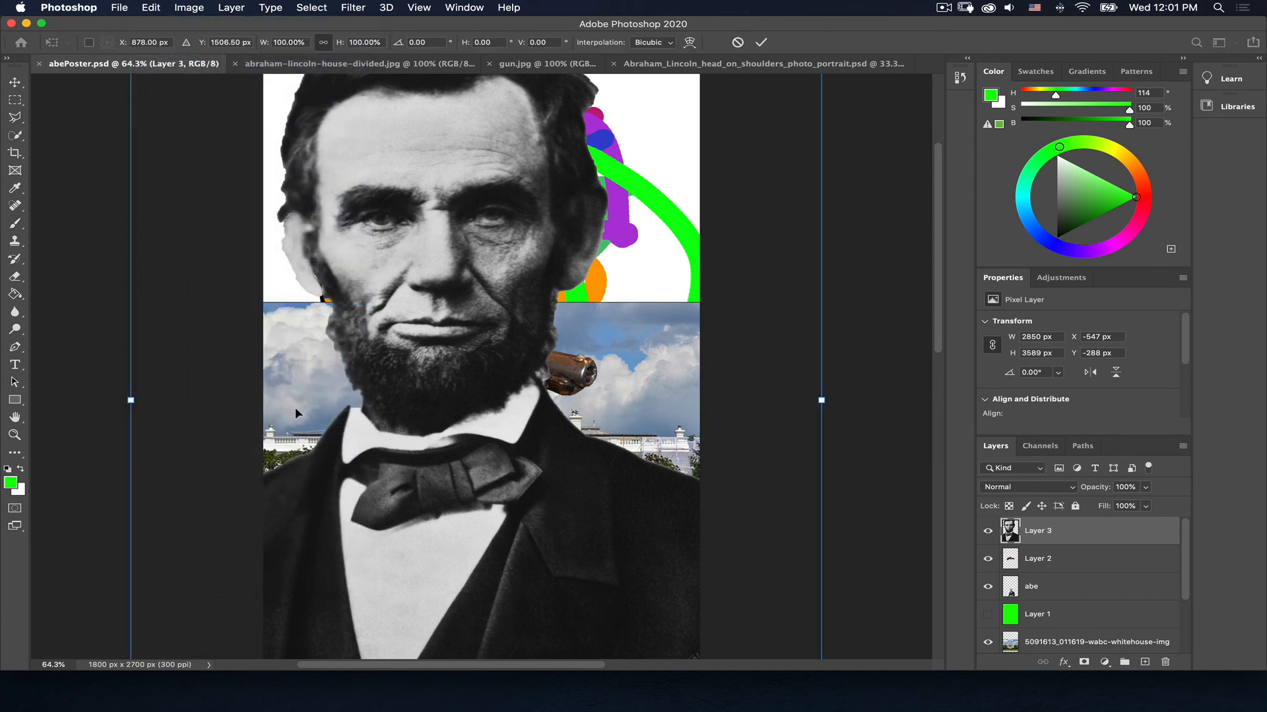
pyautogui.press('super+minus')
pyautogui.press('super+minus')
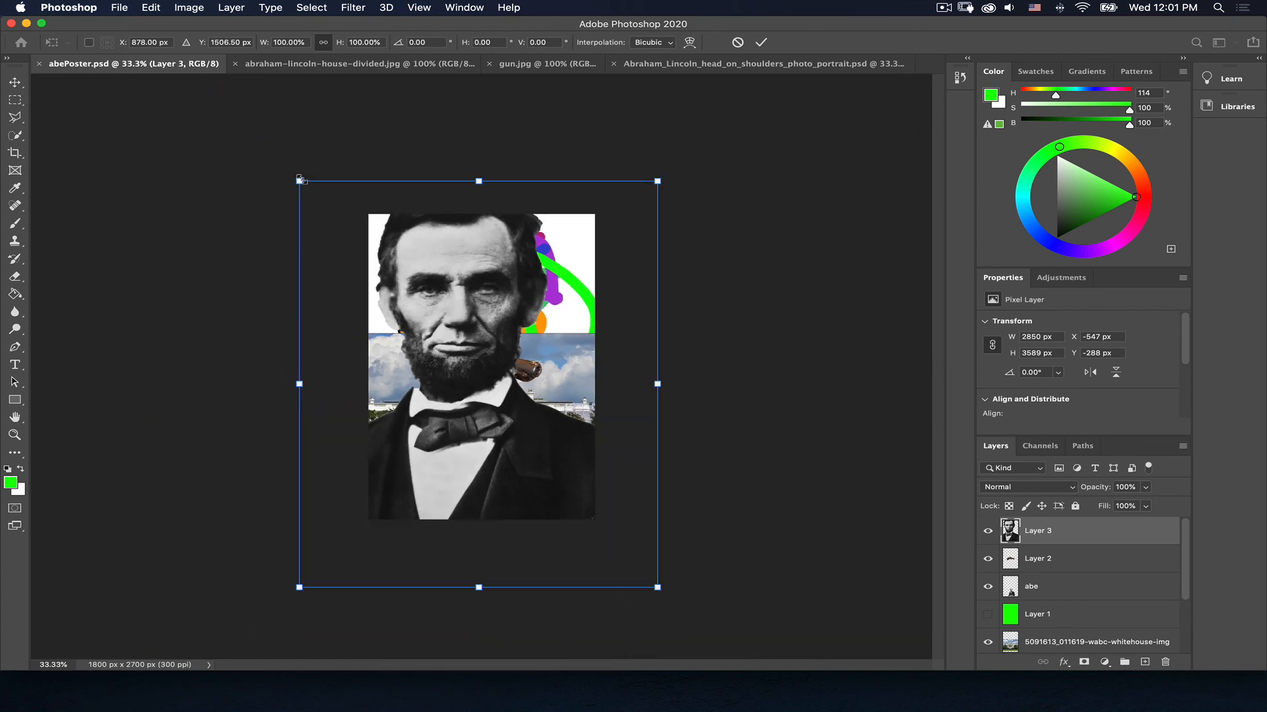
pyautogui.moveTo(299, 182); pyautogui.dragTo(398, 294)
pyautogui.moveTo(514, 392); pyautogui.dragTo(459, 375)
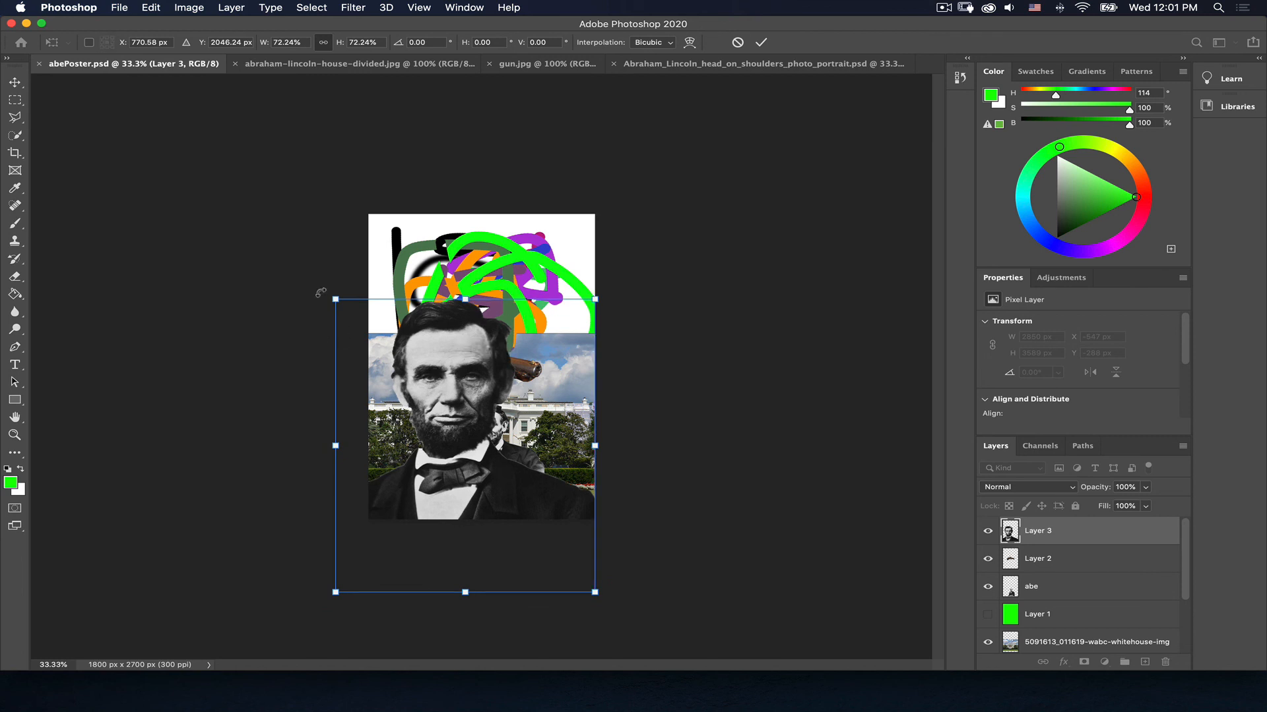
# Rotate the large Lincoln portrait by -4.31° and apply the transformation
pyautogui.moveTo(321, 292); pyautogui.dragTo(271, 269)
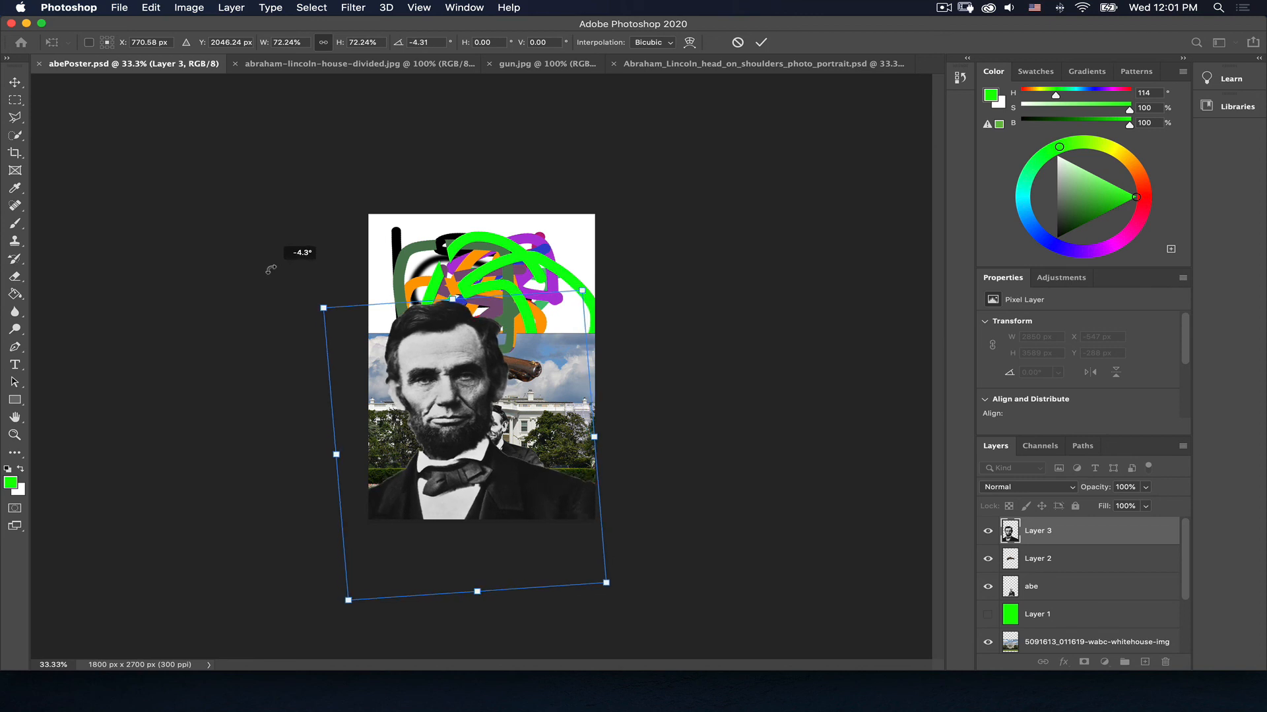
pyautogui.moveTo(271, 270); pyautogui.dragTo(271, 269)
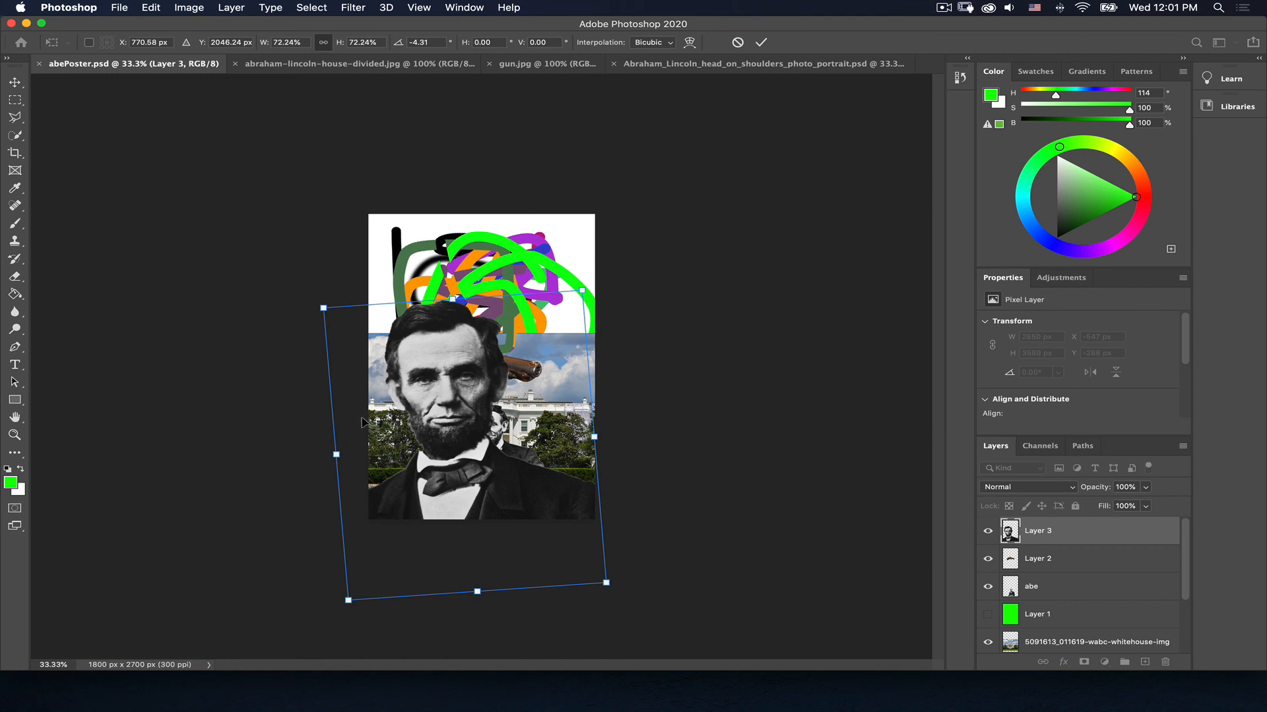
pyautogui.click(760, 42)
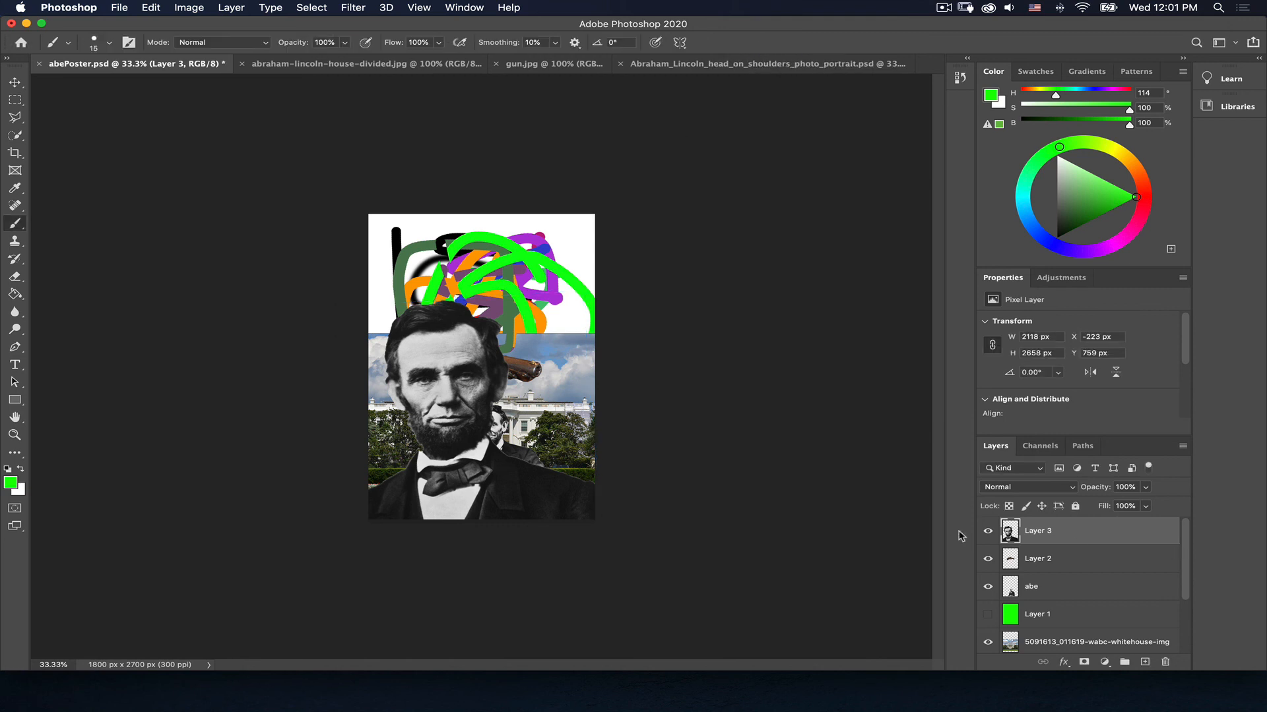
# Reorder Layer 3 beneath the abe layer and move the pistol to the upper left of the poster
pyautogui.moveTo(1040, 531); pyautogui.dragTo(1030, 601)
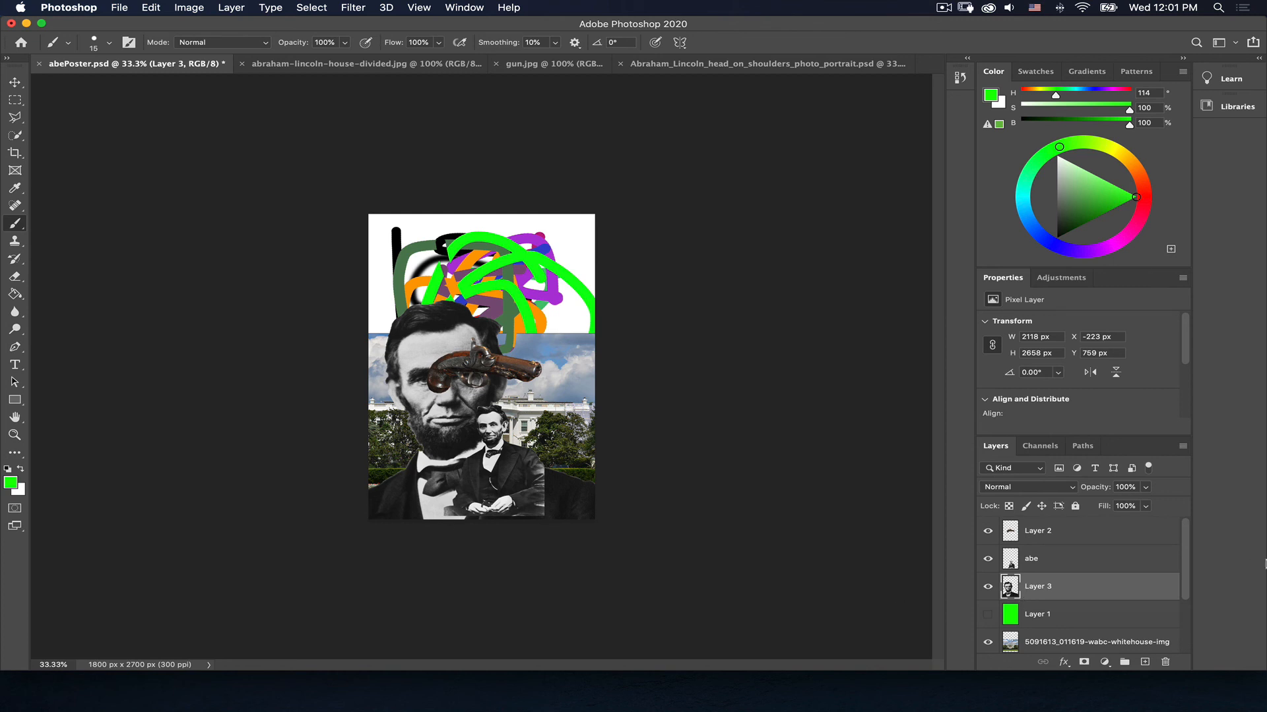
pyautogui.click(1045, 530)
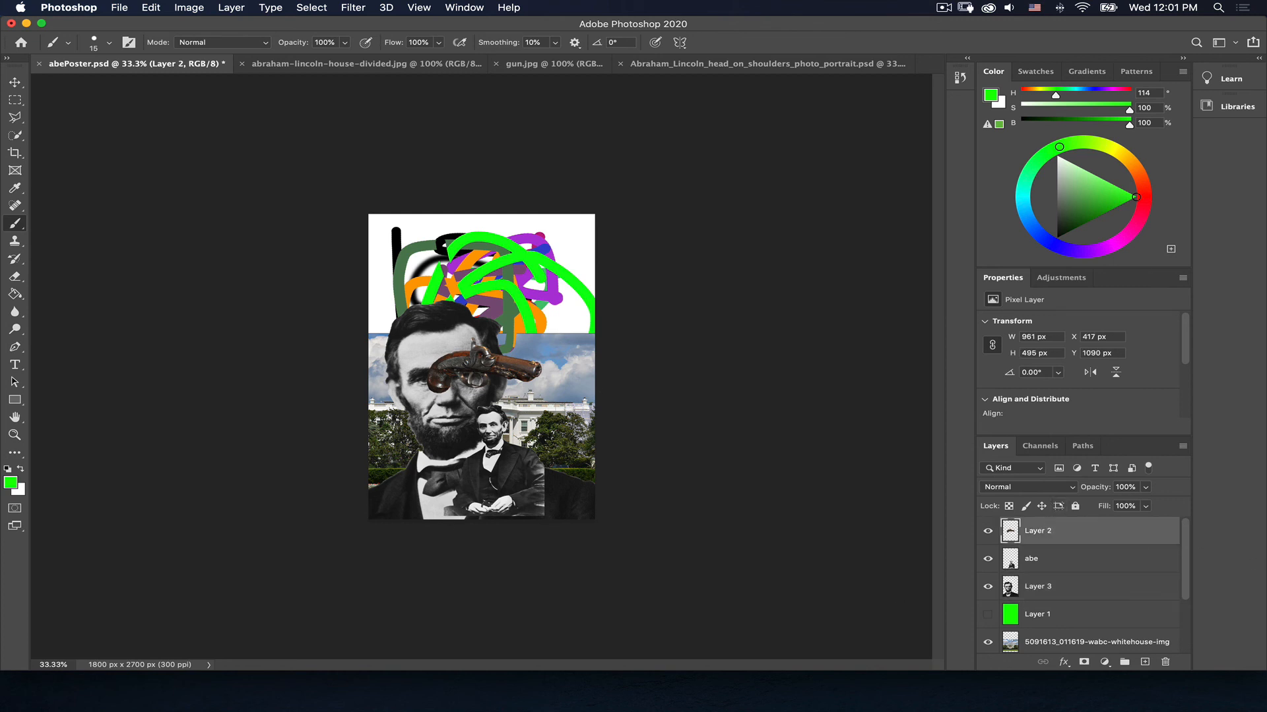
pyautogui.press('v')
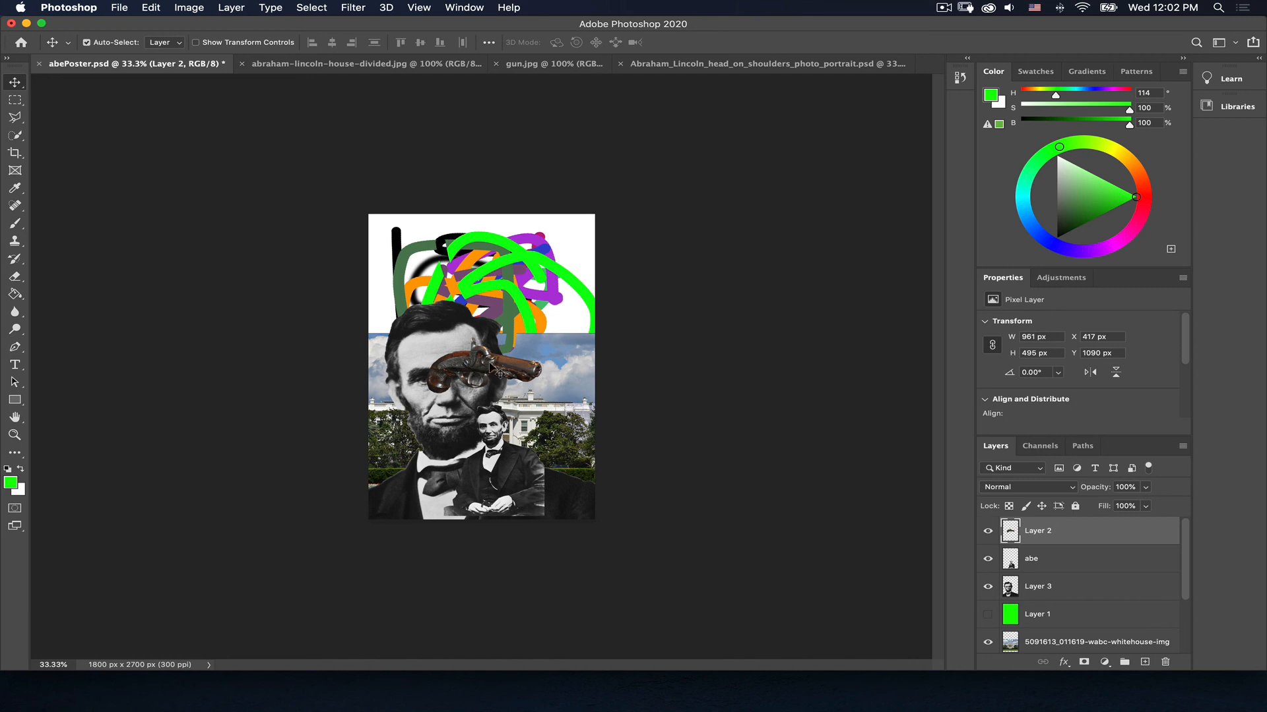
pyautogui.moveTo(487, 369)
pyautogui.mouseDown()
pyautogui.moveTo(492, 294)
pyautogui.moveTo(478, 264)
pyautogui.moveTo(453, 405)
pyautogui.moveTo(461, 271)
pyautogui.moveTo(442, 276)
pyautogui.mouseUp()
# Move the seated Lincoln to the poster's upper right and shift the White House image slightly right and down
pyautogui.click(496, 479)
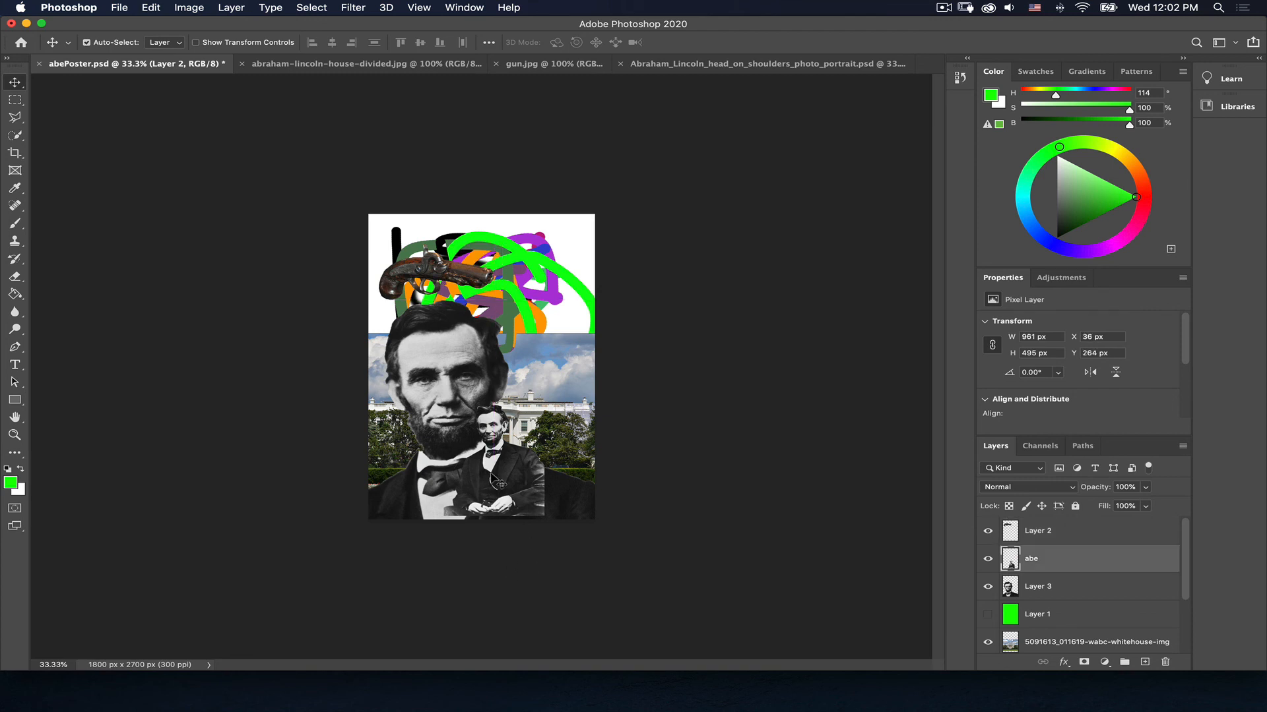
pyautogui.moveTo(496, 479)
pyautogui.mouseDown()
pyautogui.moveTo(505, 429)
pyautogui.moveTo(560, 330)
pyautogui.moveTo(569, 367)
pyautogui.mouseUp()
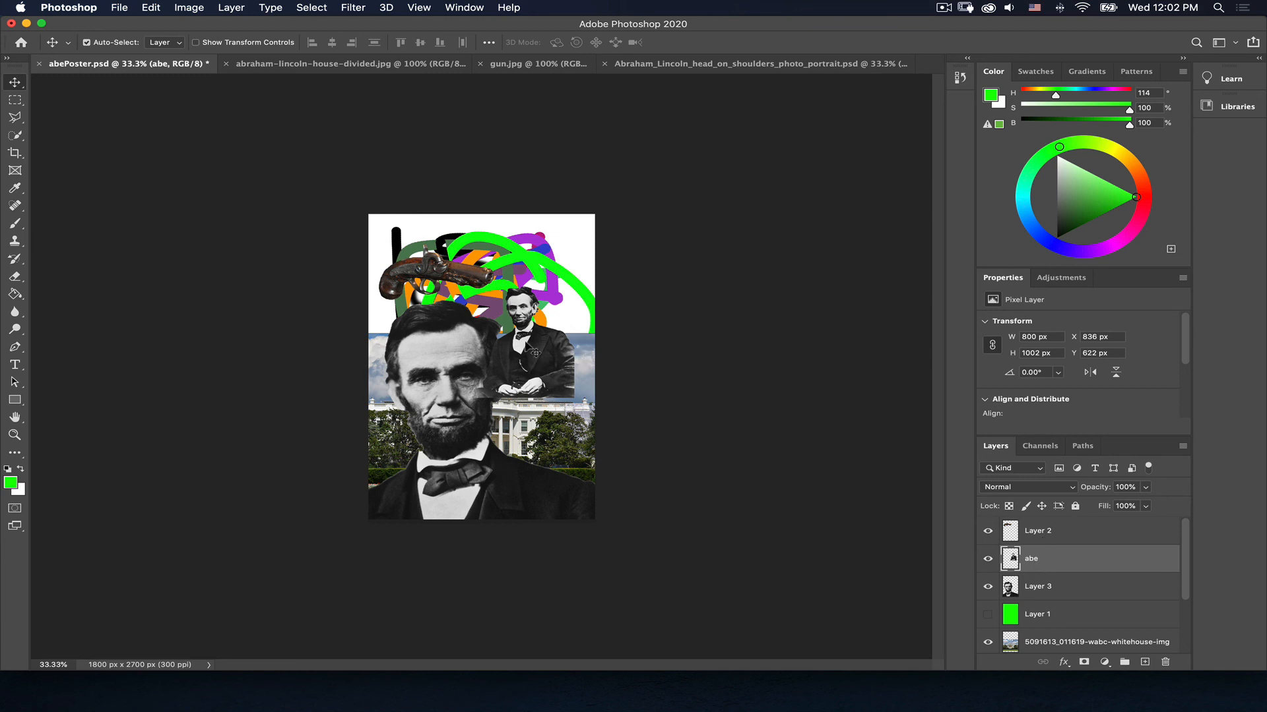
pyautogui.moveTo(531, 362); pyautogui.dragTo(558, 305)
pyautogui.moveTo(544, 427); pyautogui.dragTo(587, 435)
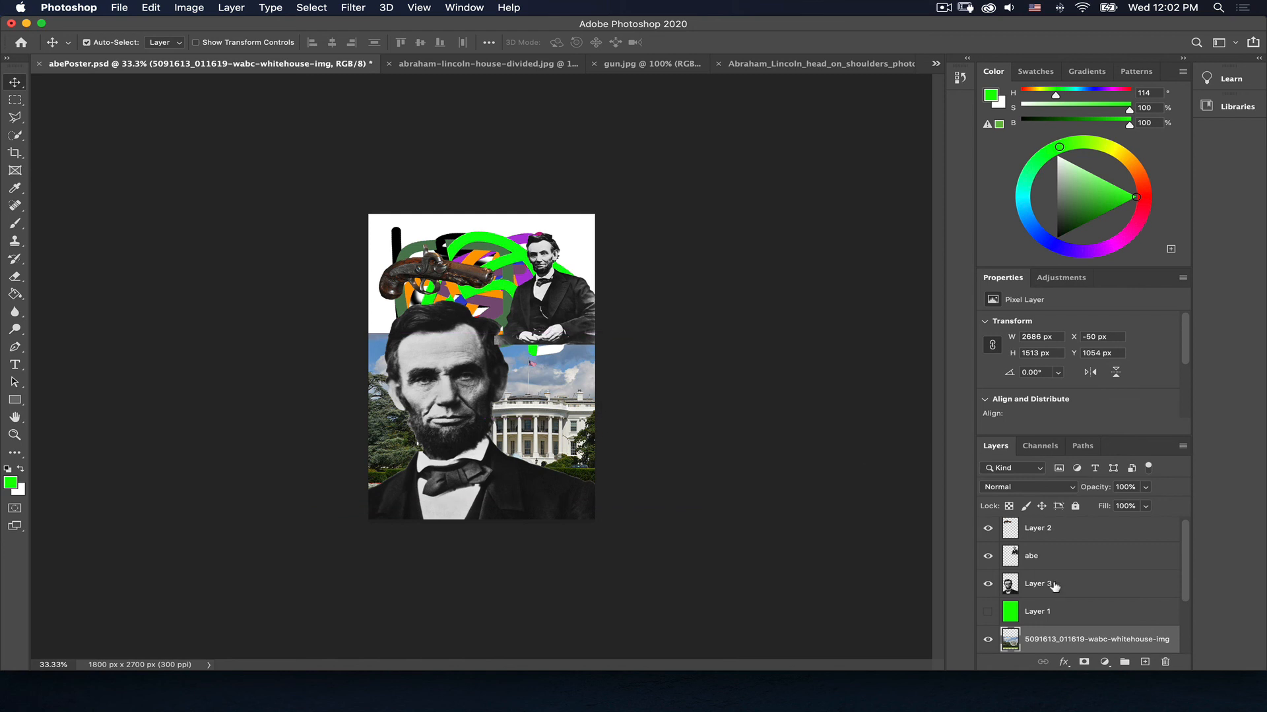
# Hide the green and orange layers, show the solid green Layer 1, and place it directly above the Background layer
pyautogui.scroll(-3, 1046, 589)
pyautogui.moveTo(988, 585); pyautogui.dragTo(987, 612)
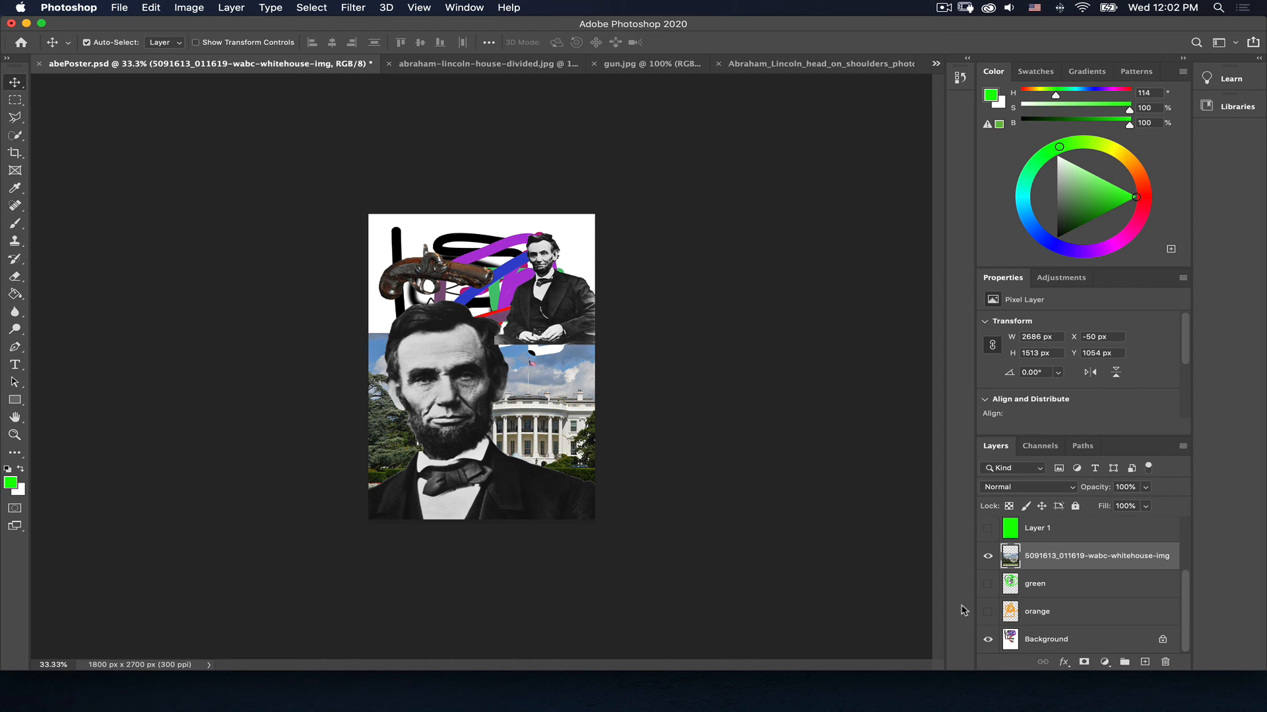
pyautogui.click(988, 528)
pyautogui.moveTo(1054, 532); pyautogui.dragTo(1055, 626)
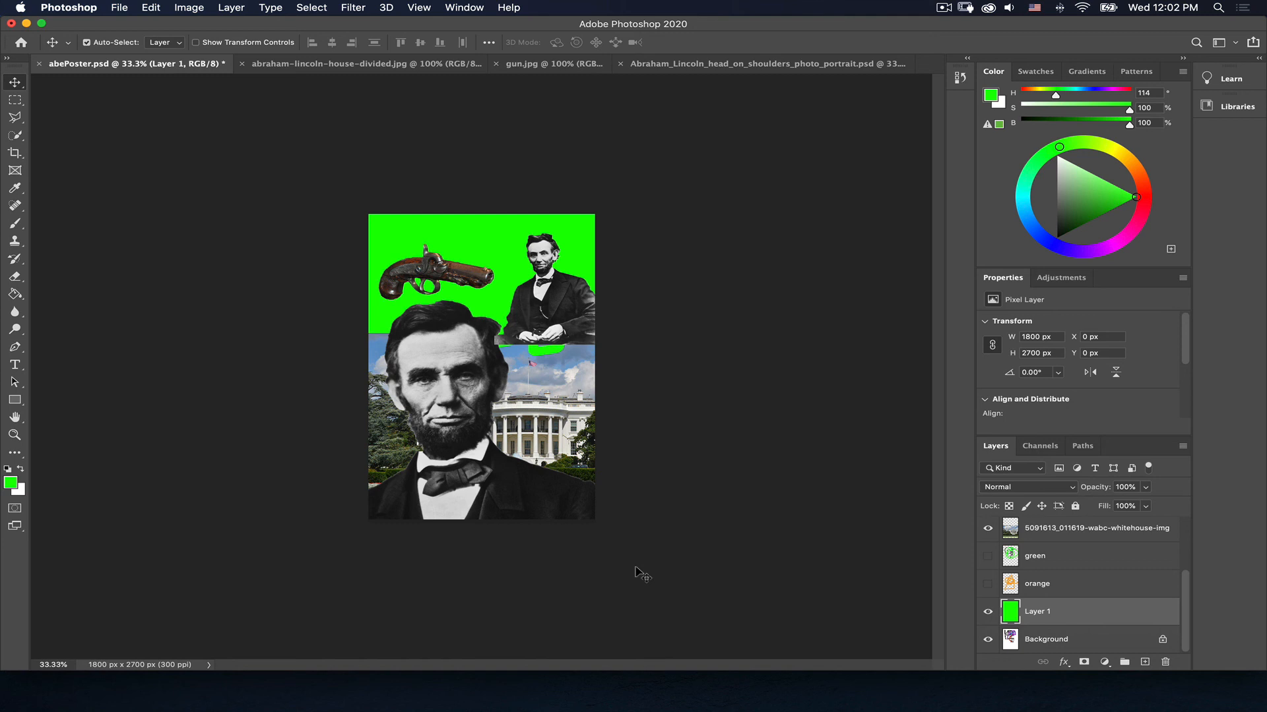
pyautogui.press('super')
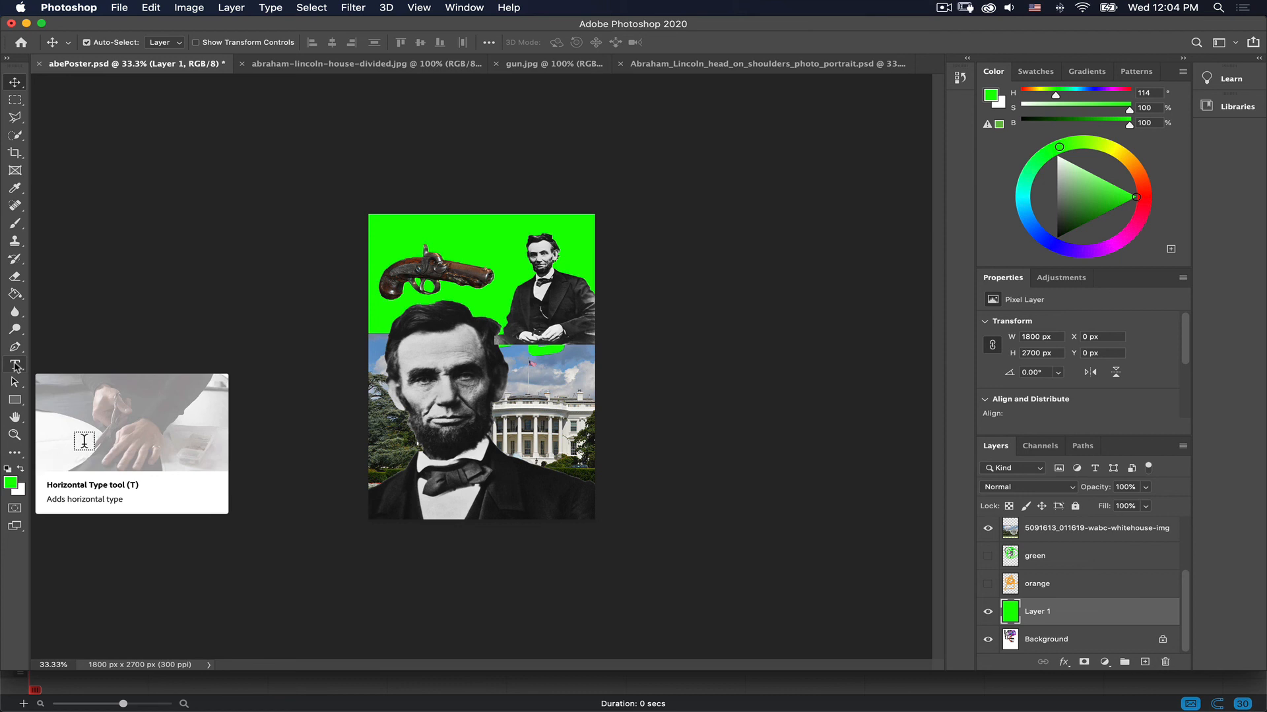
# Activate the Horizontal Type tool and set its font to Big Caslon
pyautogui.click(15, 365)
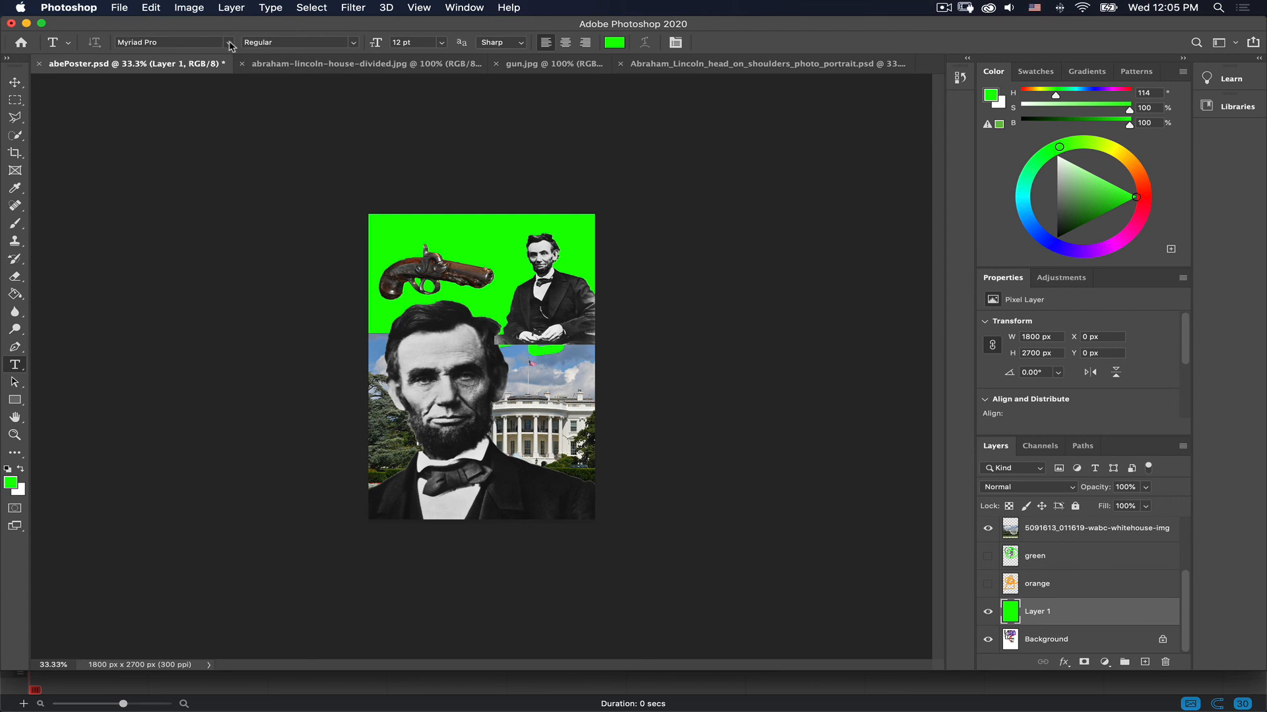
pyautogui.click(229, 43)
pyautogui.scroll(2, 244, 237)
pyautogui.scroll(10, 247, 215)
pyautogui.scroll(-3, 247, 215)
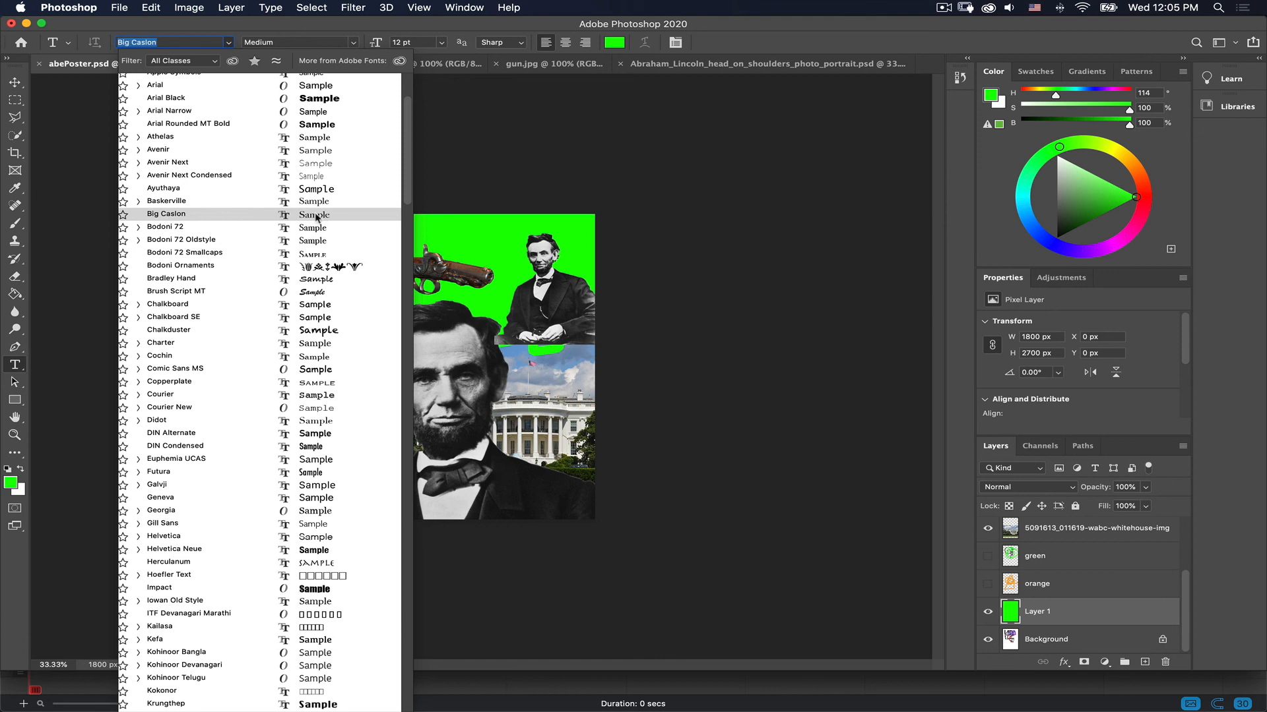
pyautogui.click(316, 216)
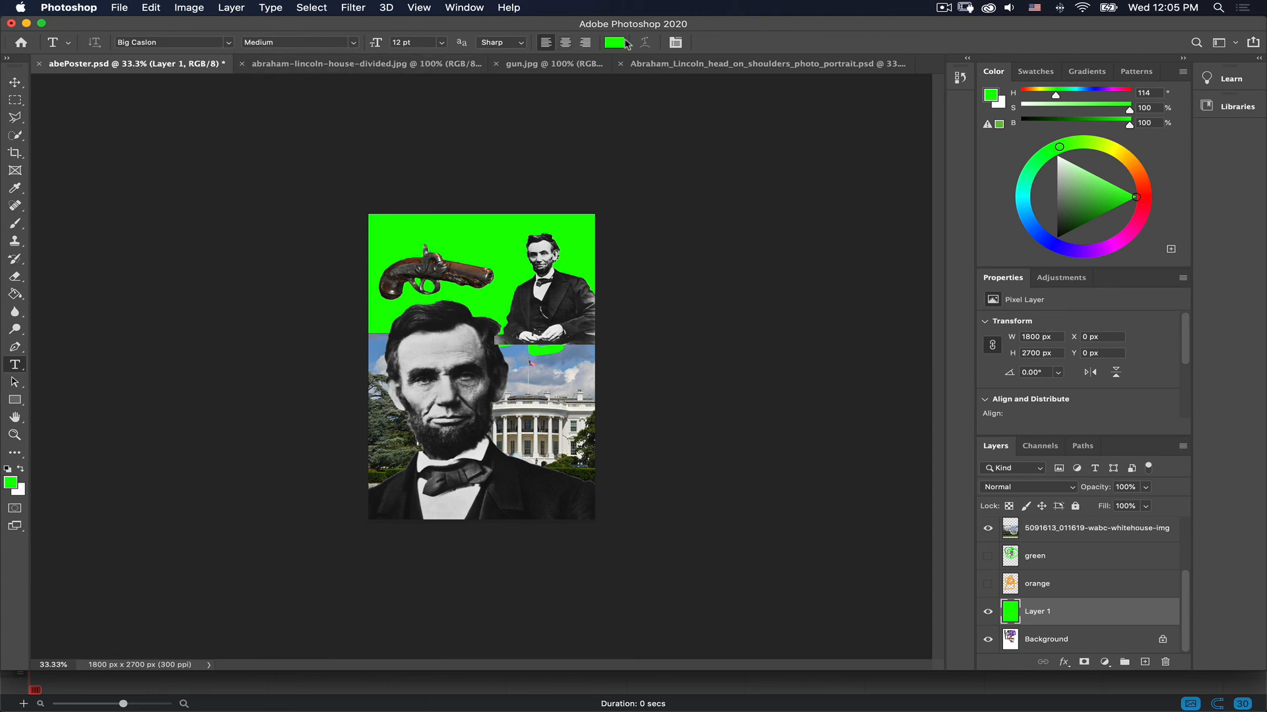
# Set the text color to the pinkish red ff004e
pyautogui.click(615, 44)
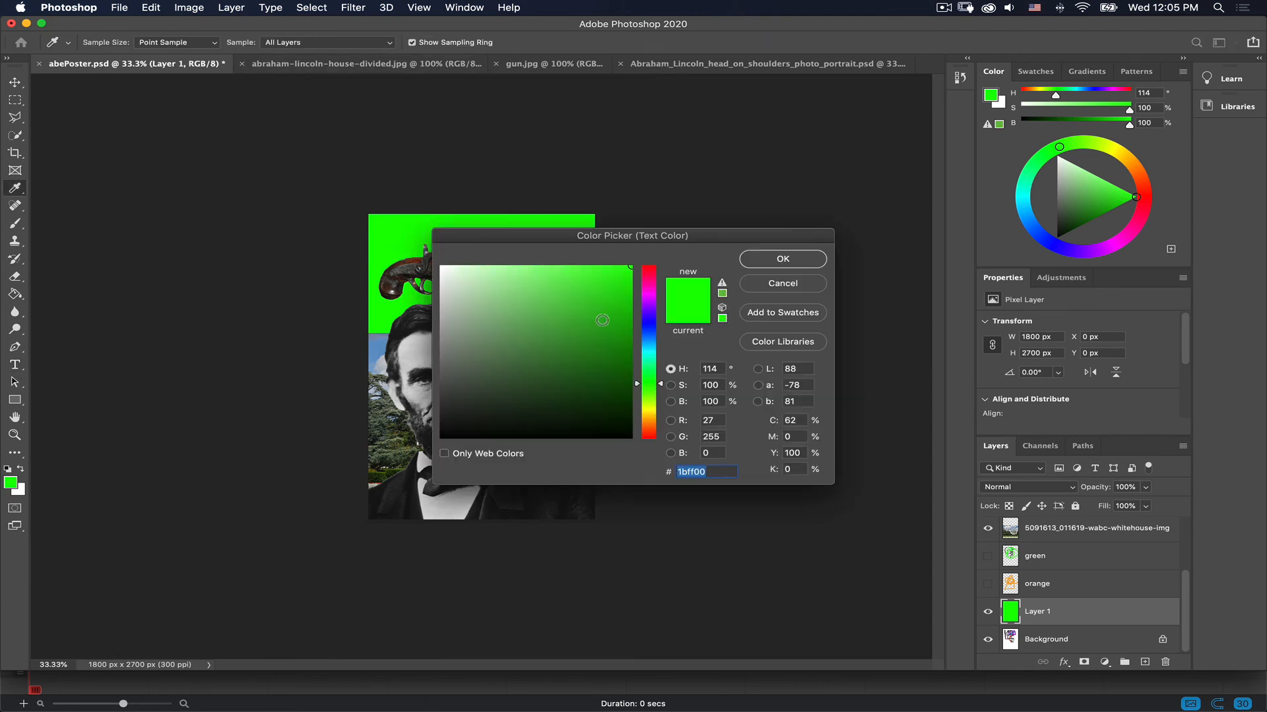
pyautogui.click(650, 275)
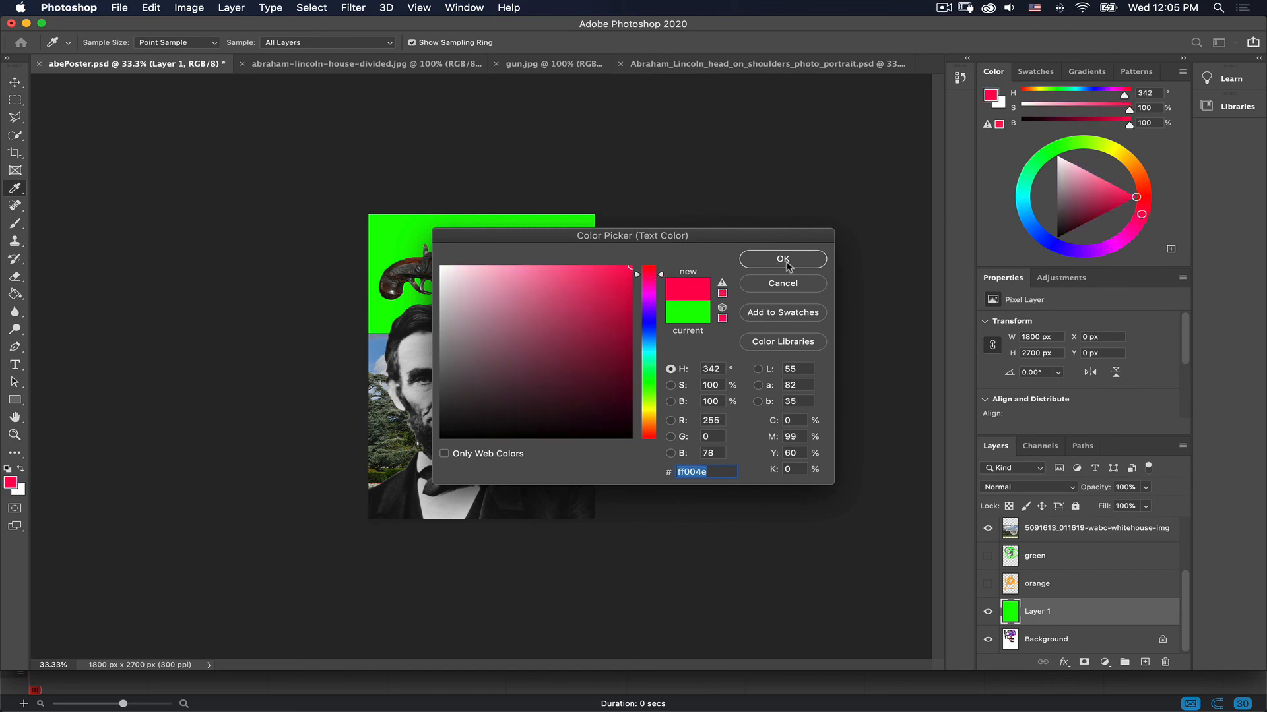
pyautogui.click(770, 259)
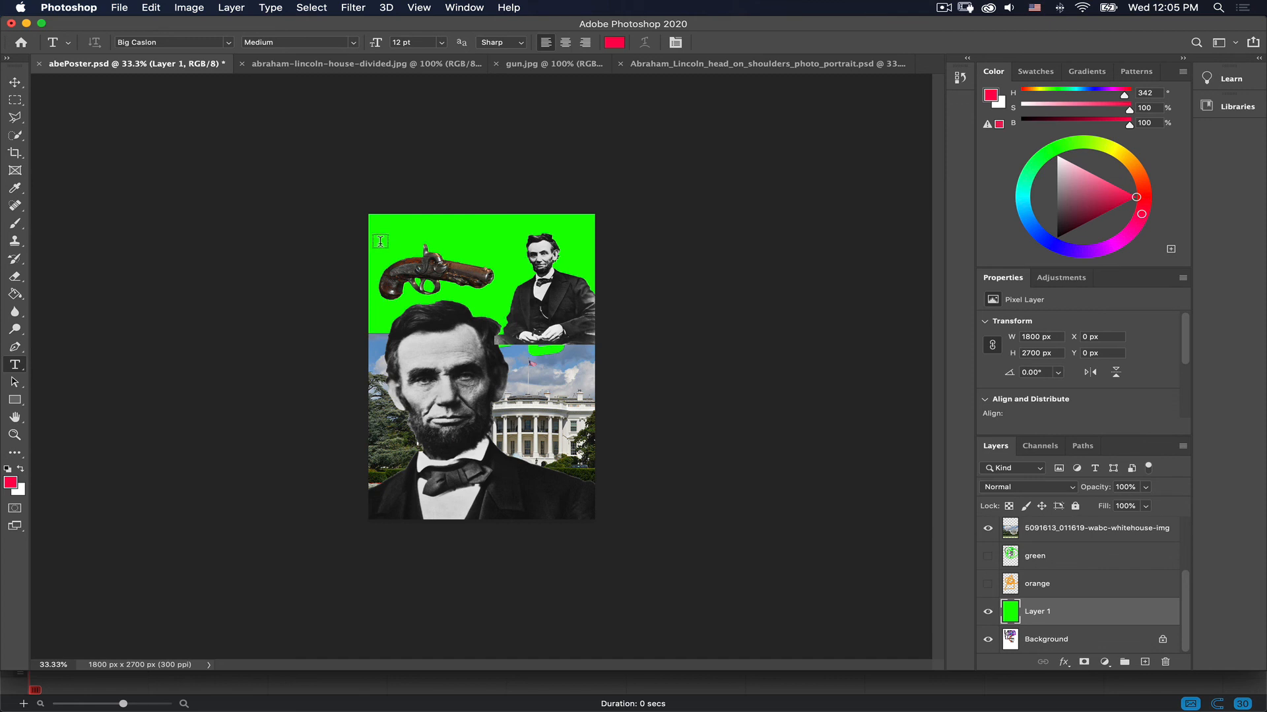
# Add the text "Lincoln" on the green area just above the pistol
pyautogui.click(388, 240)
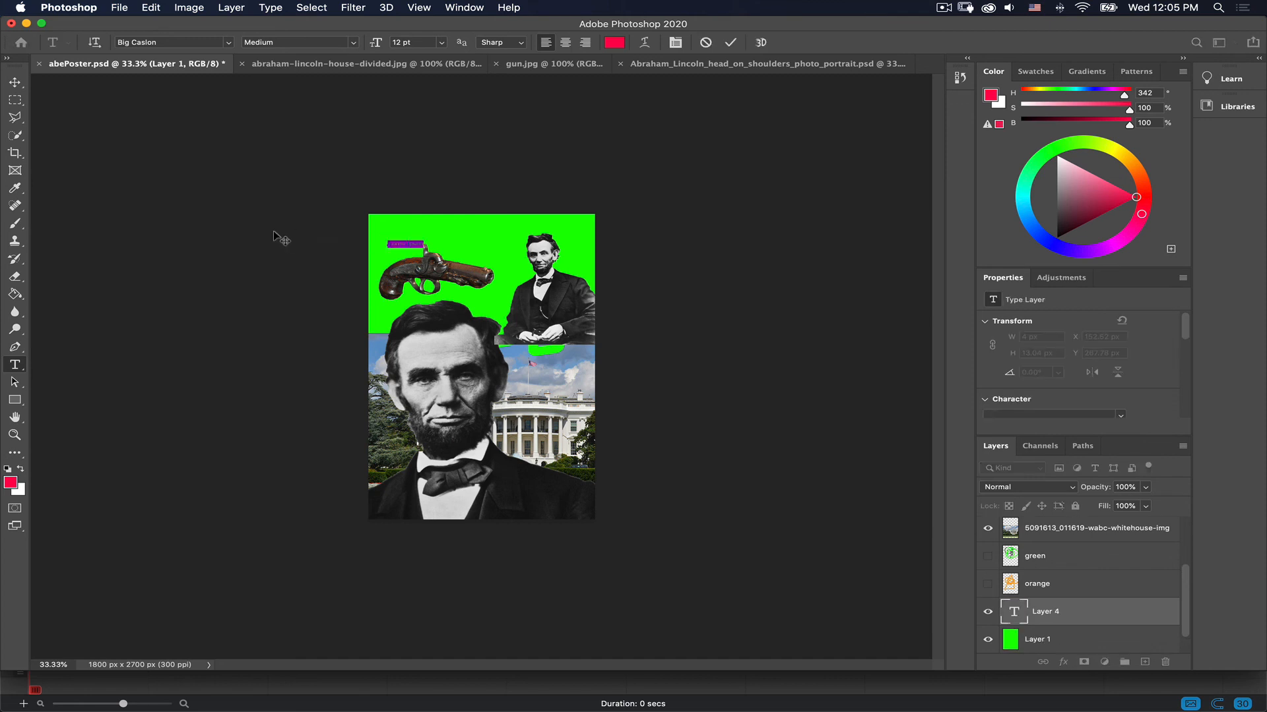
pyautogui.press('BackSpace')
pyautogui.click(15, 82)
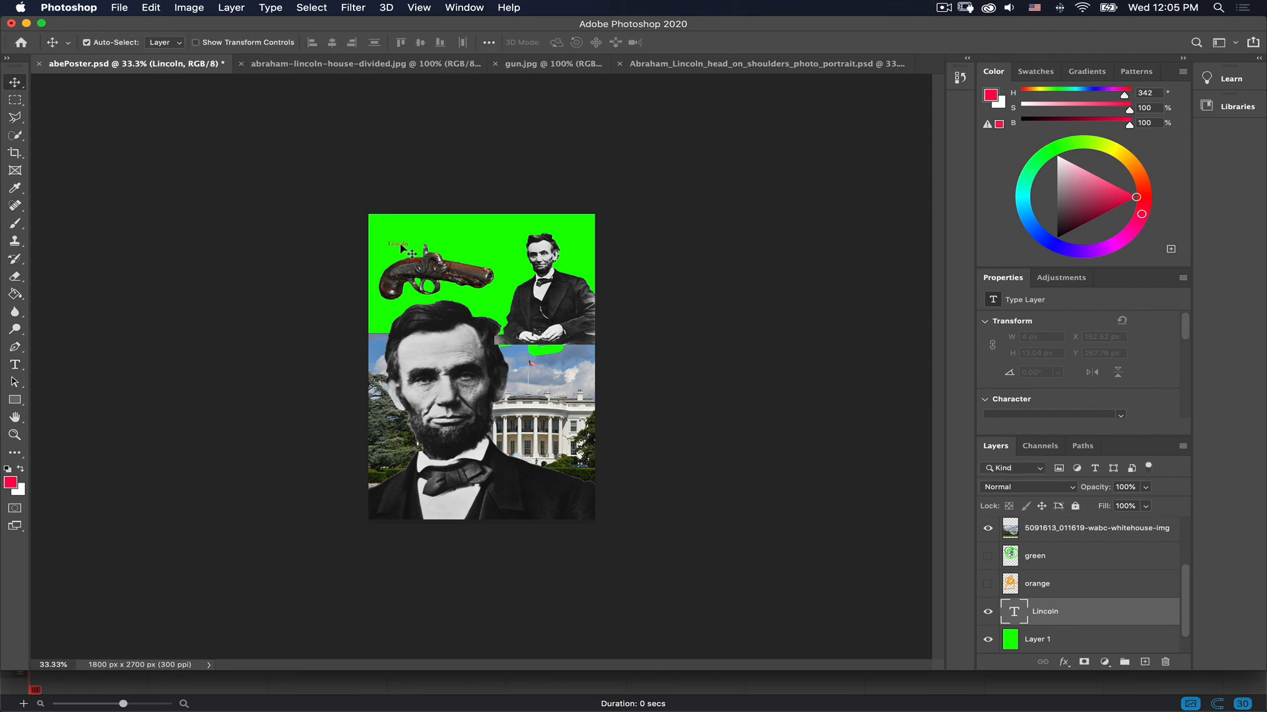
# Place the Lincoln text layer directly above the White House image layer and enlarge its font size to 72 pt
pyautogui.press('t')
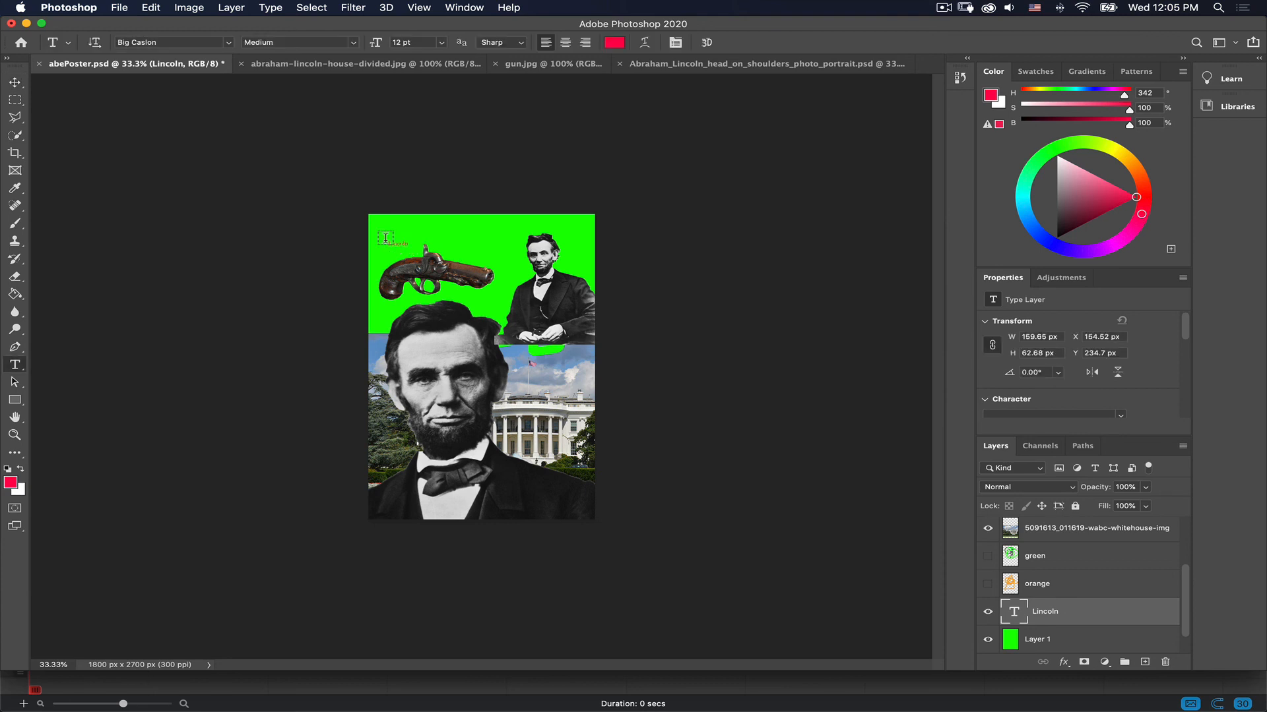
pyautogui.moveTo(1052, 612); pyautogui.dragTo(1058, 526)
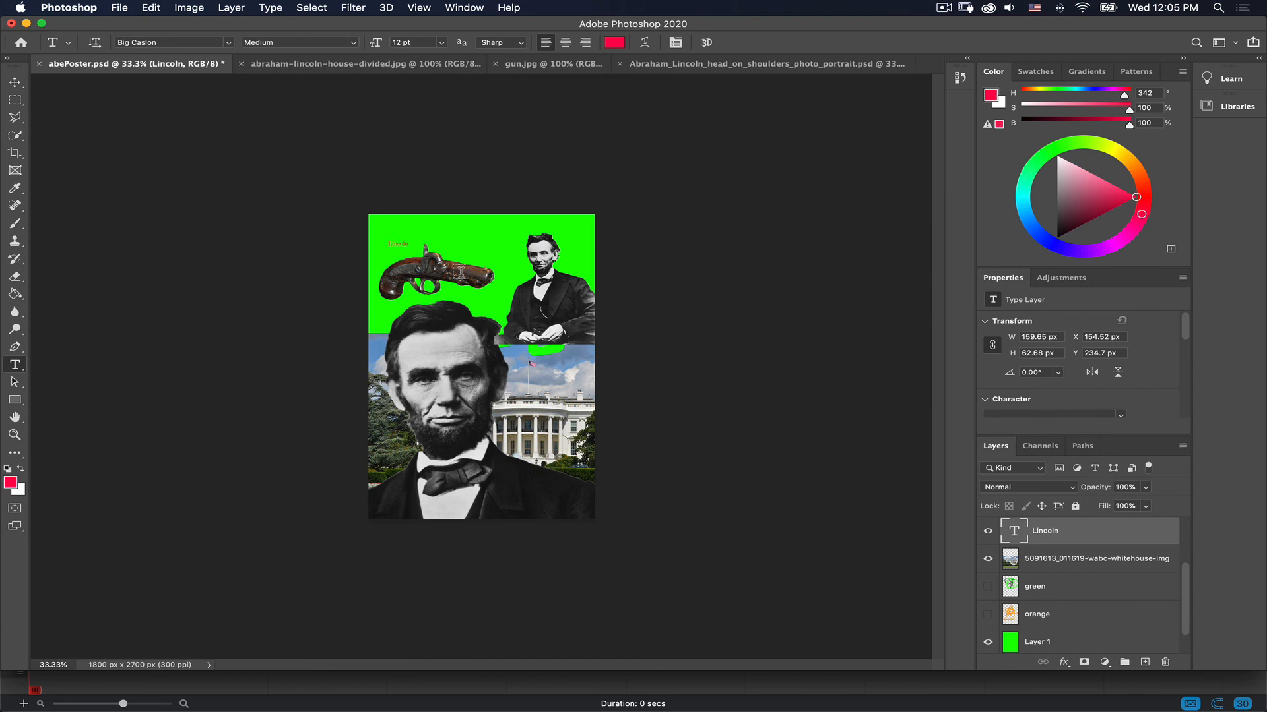
pyautogui.scroll(3, 460, 272)
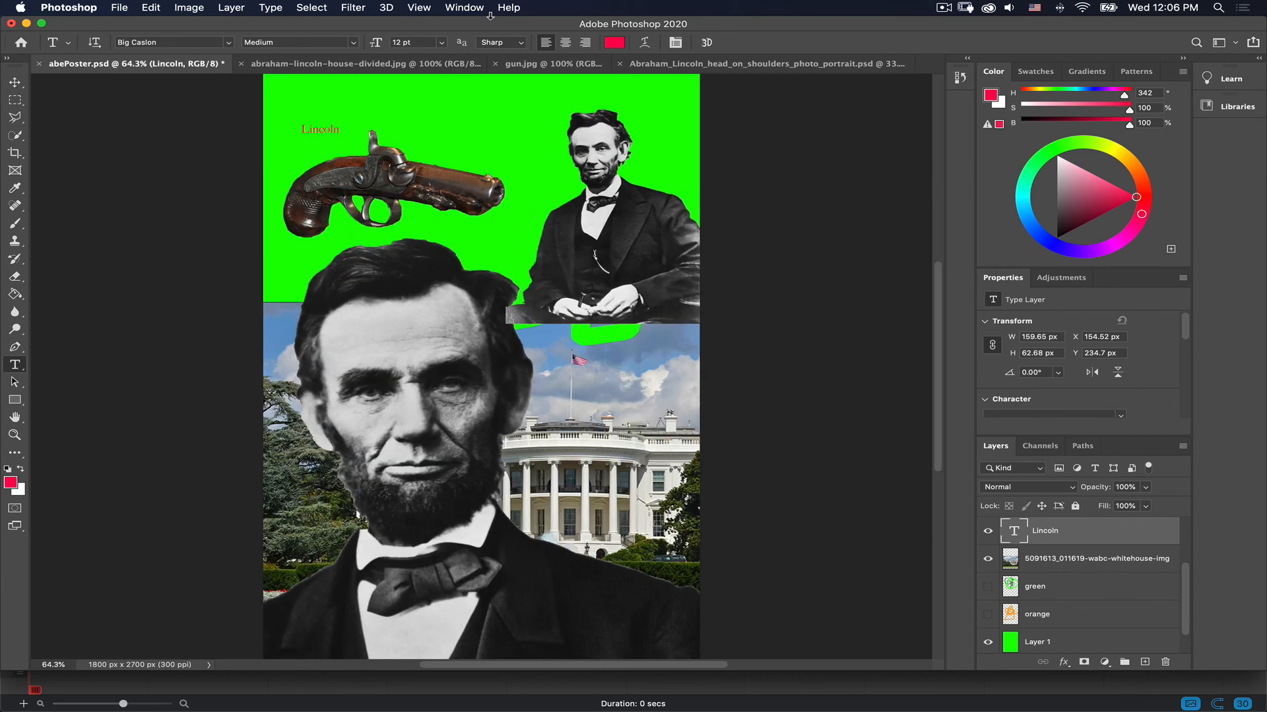
pyautogui.click(441, 42)
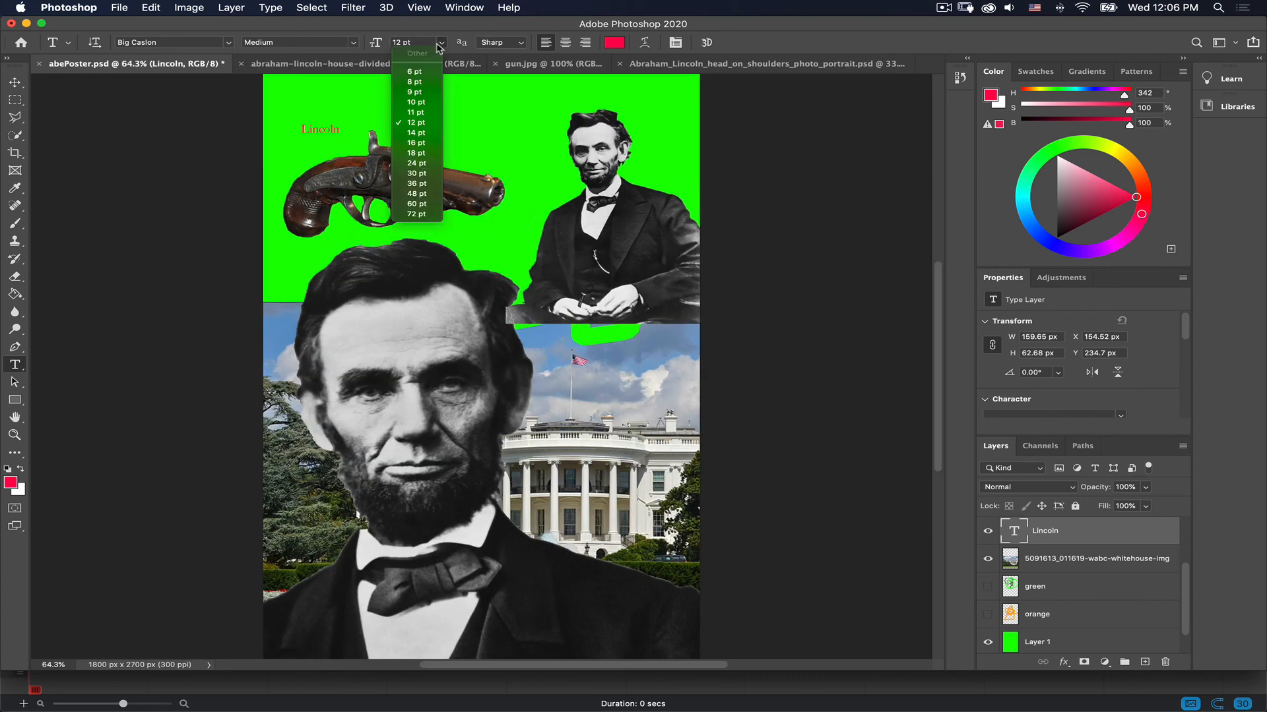
pyautogui.click(412, 163)
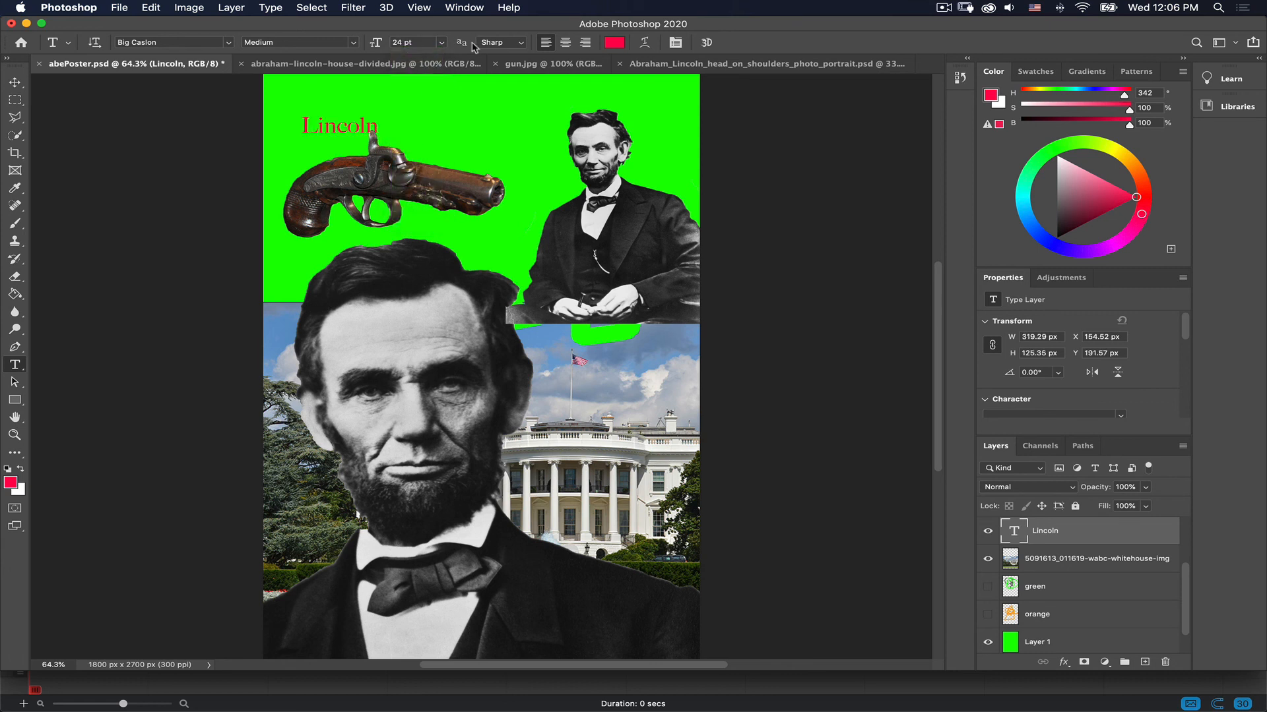
pyautogui.click(441, 42)
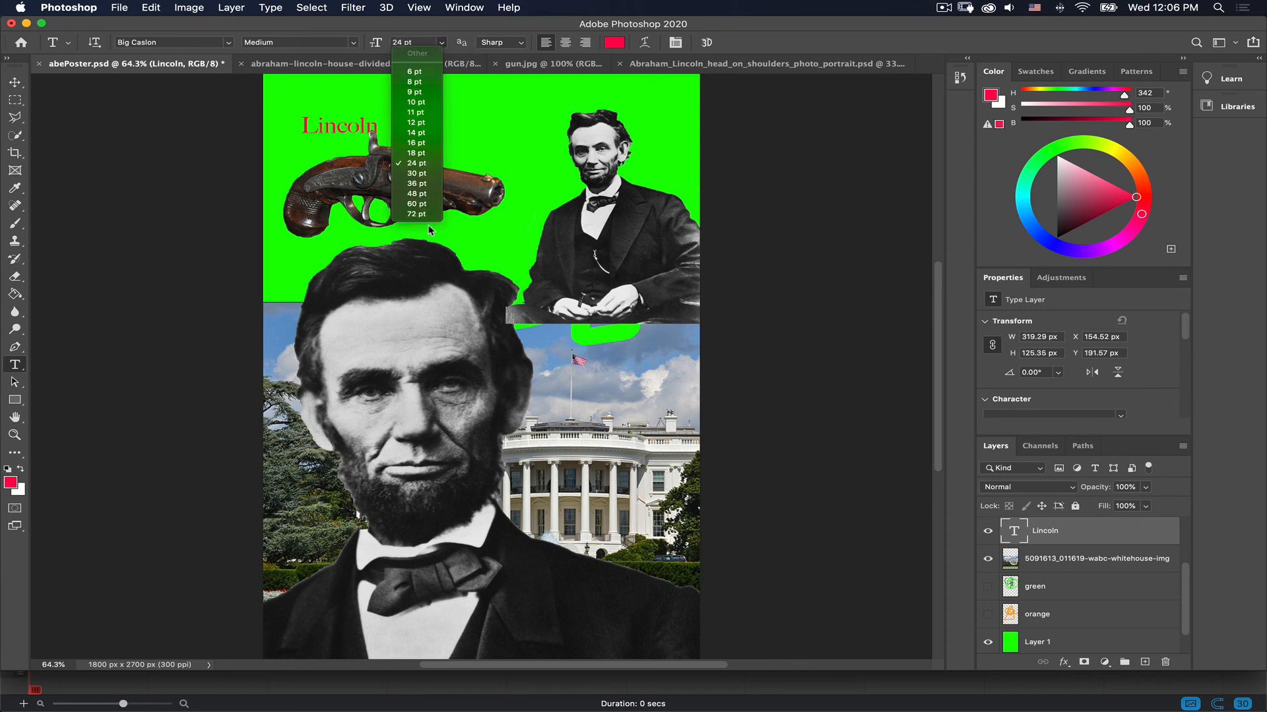
pyautogui.click(416, 214)
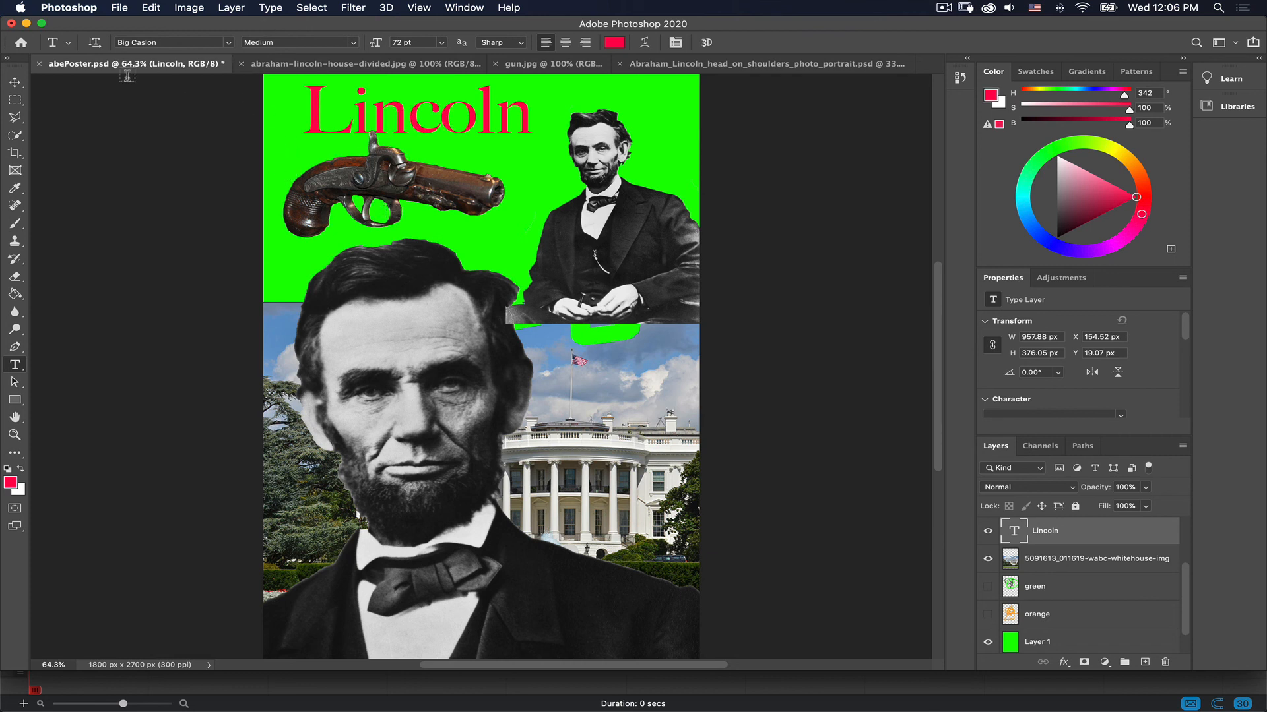
# Bring the Lincoln text layer above Layer 2 and move the title to the poster's upper left, clear of the pistol
pyautogui.click(14, 82)
pyautogui.moveTo(417, 127)
pyautogui.mouseDown()
pyautogui.moveTo(383, 139)
pyautogui.moveTo(481, 112)
pyautogui.moveTo(374, 146)
pyautogui.moveTo(400, 138)
pyautogui.mouseUp()
pyautogui.moveTo(1168, 541); pyautogui.dragTo(1079, 519)
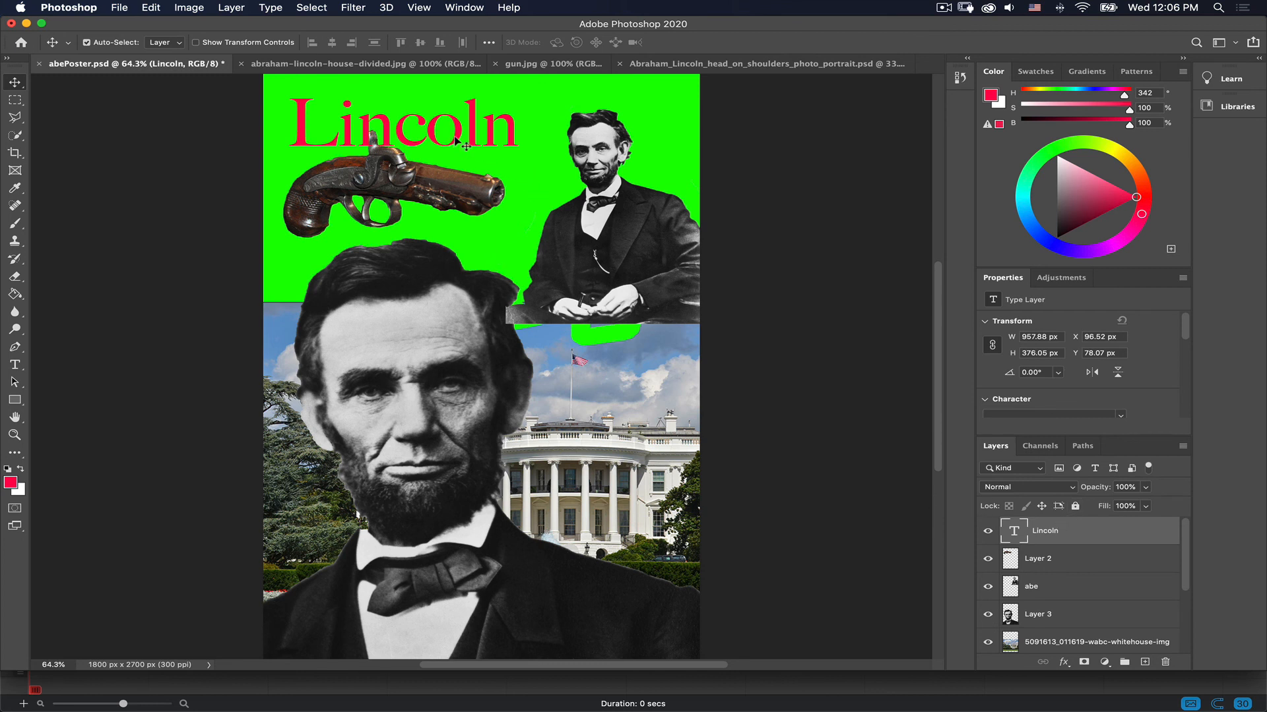
pyautogui.moveTo(460, 131)
pyautogui.mouseDown()
pyautogui.moveTo(454, 211)
pyautogui.moveTo(444, 168)
pyautogui.moveTo(482, 168)
pyautogui.moveTo(470, 136)
pyautogui.moveTo(425, 101)
pyautogui.moveTo(673, 114)
pyautogui.moveTo(466, 122)
pyautogui.mouseUp()
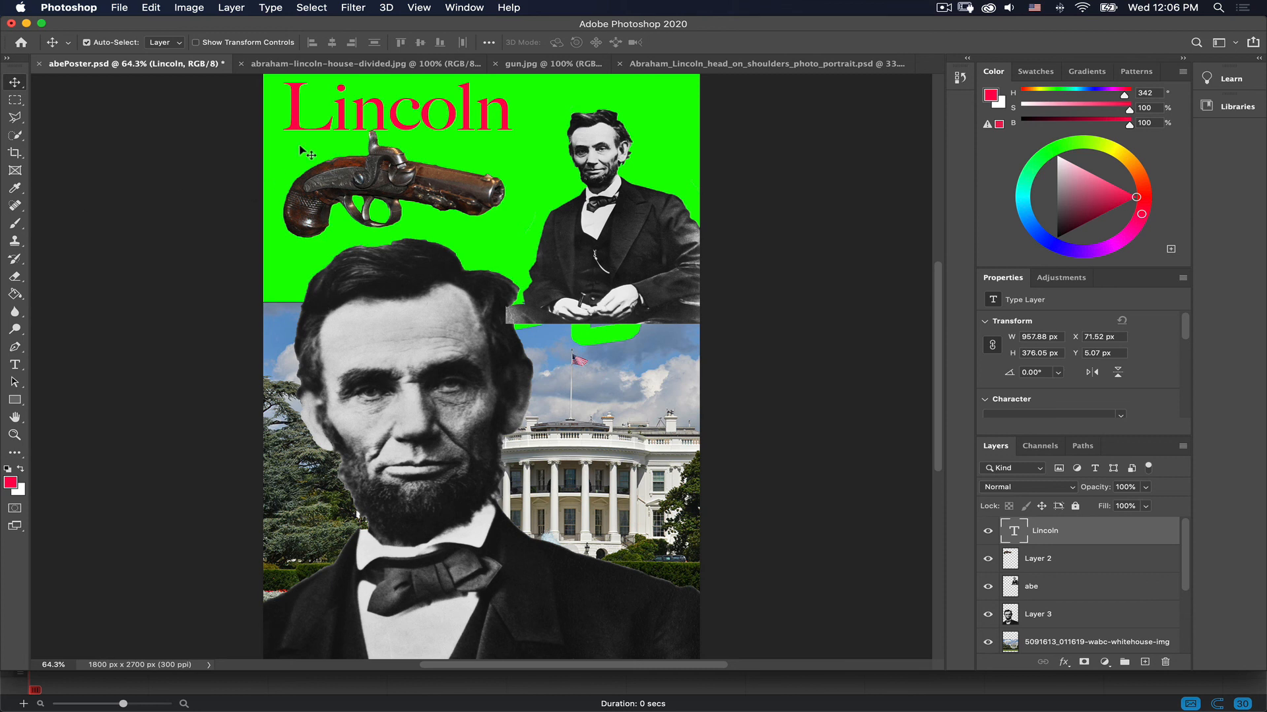
# Set the Lincoln title's font size to 120 pt and move it down so it fits fully inside the poster
pyautogui.click(14, 365)
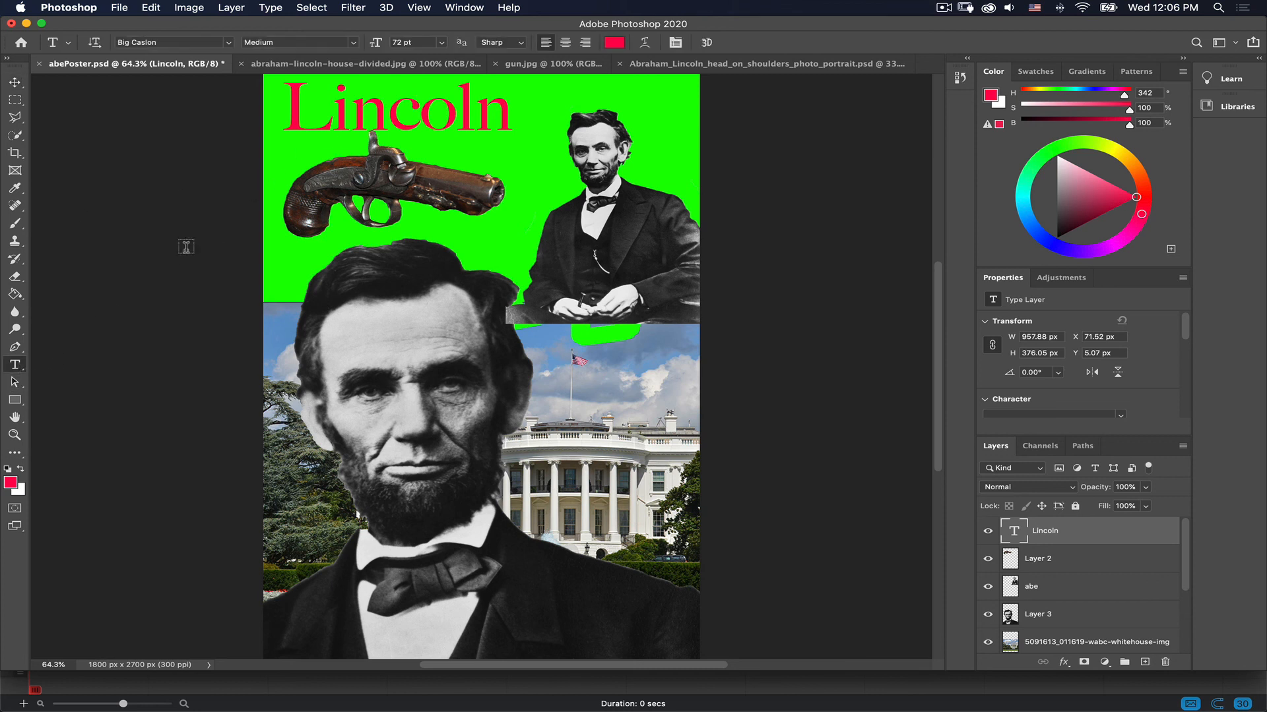
pyautogui.click(376, 41)
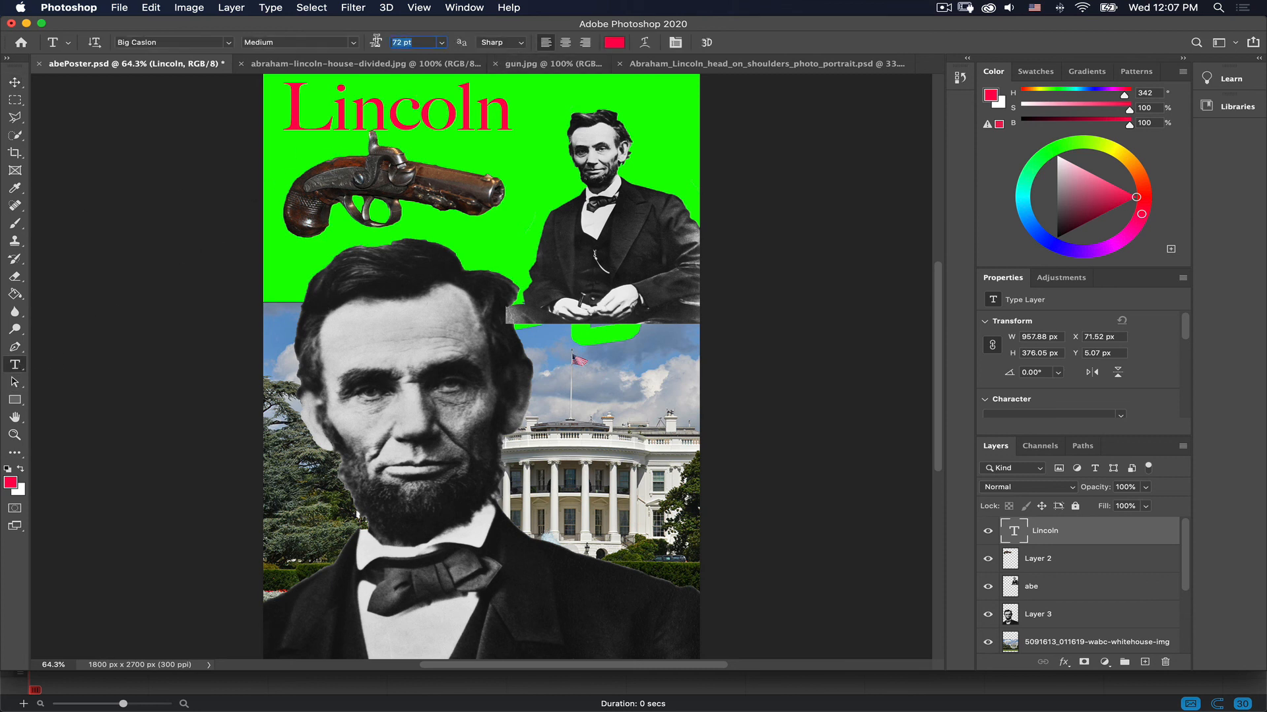
pyautogui.write('120')
pyautogui.press('Return')
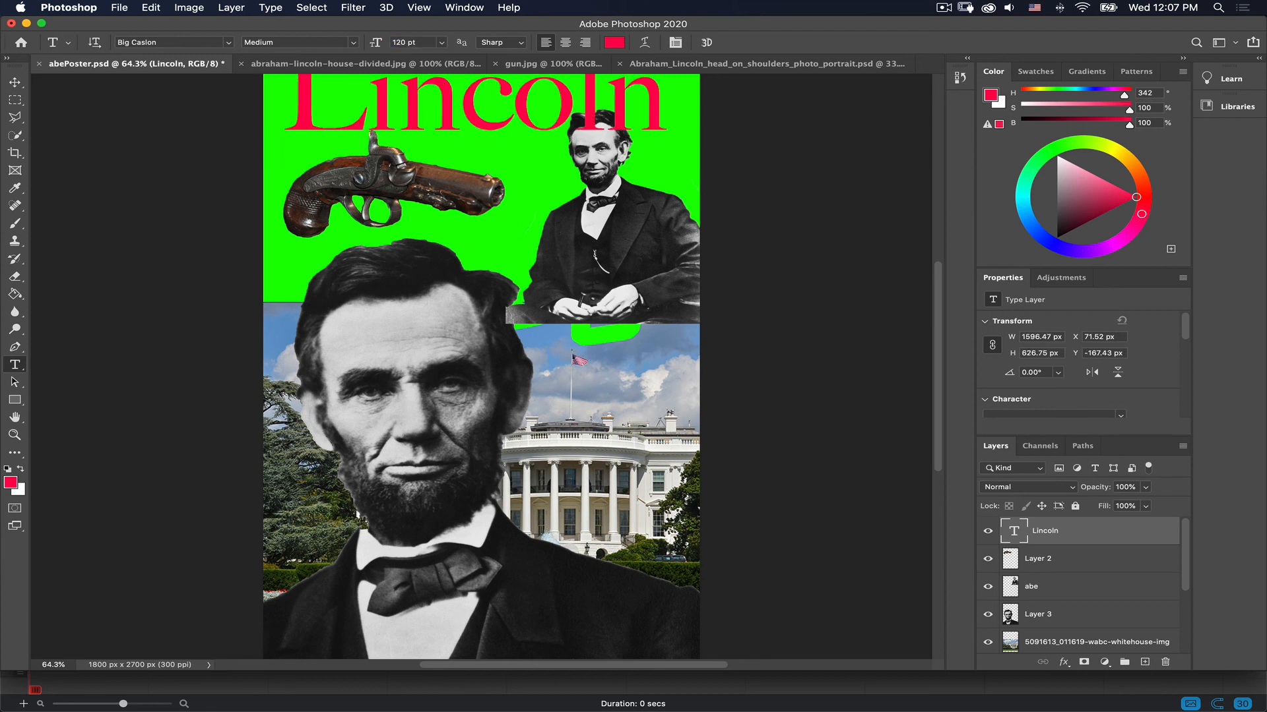
pyautogui.click(18, 84)
pyautogui.moveTo(442, 131); pyautogui.dragTo(447, 175)
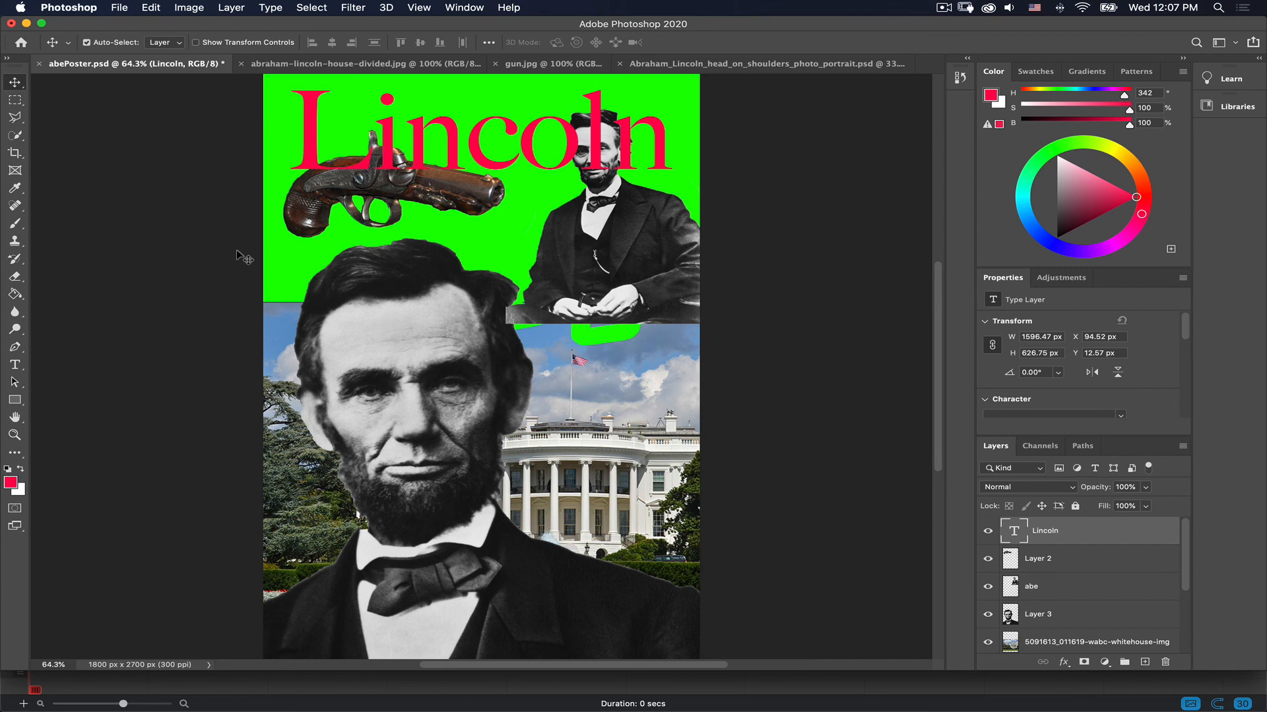
# Save abePoster.psd and quick-export the poster as abePoster.png to the Desktop
pyautogui.click(119, 8)
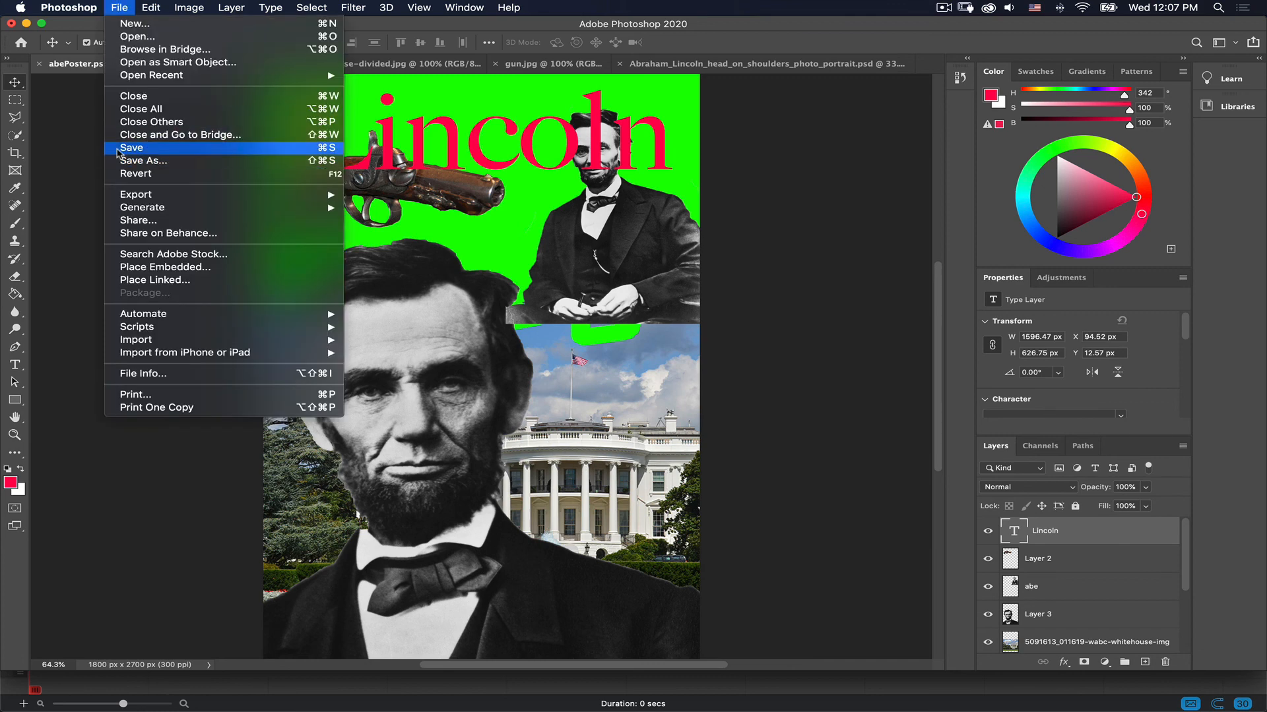
pyautogui.click(115, 146)
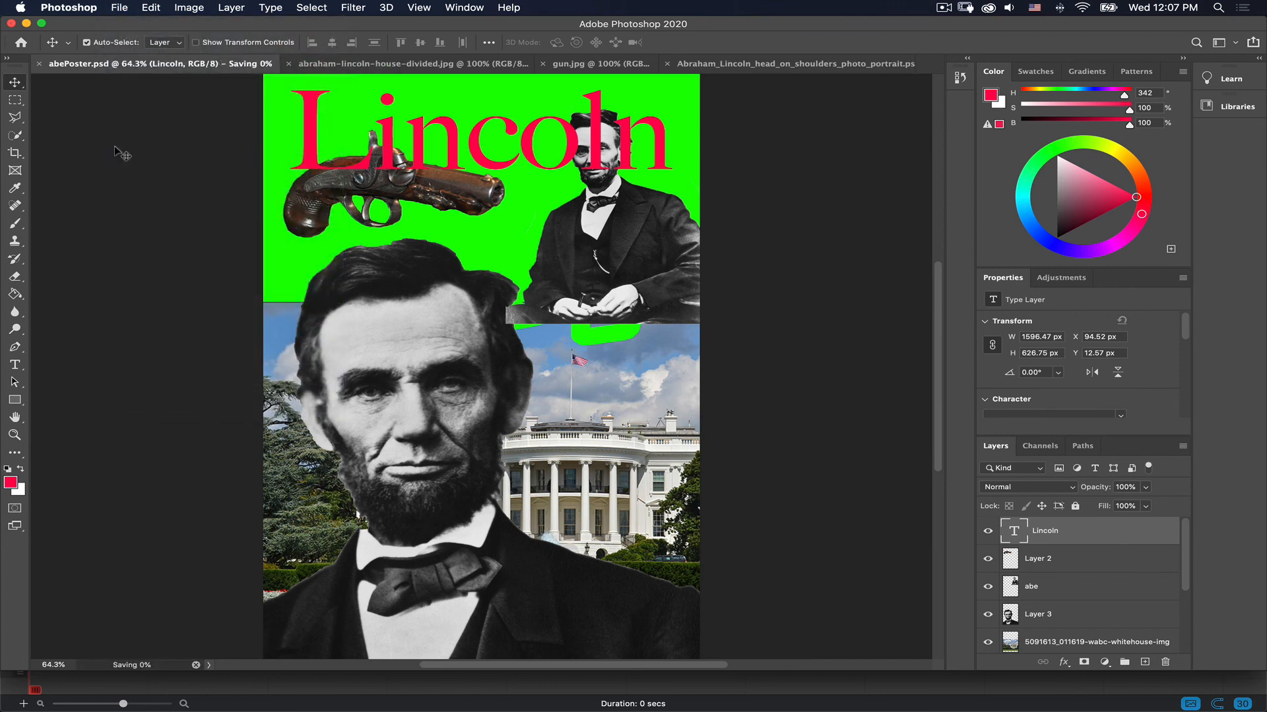
pyautogui.click(116, 7)
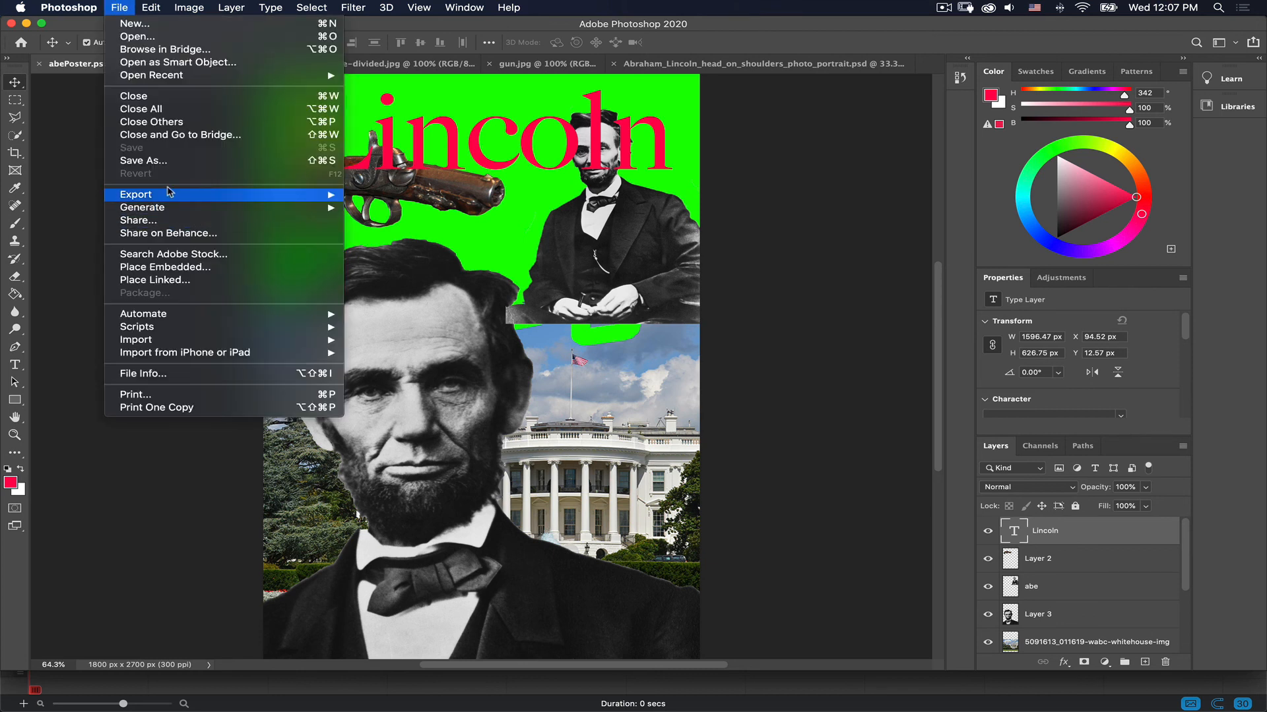
pyautogui.moveTo(333, 192)
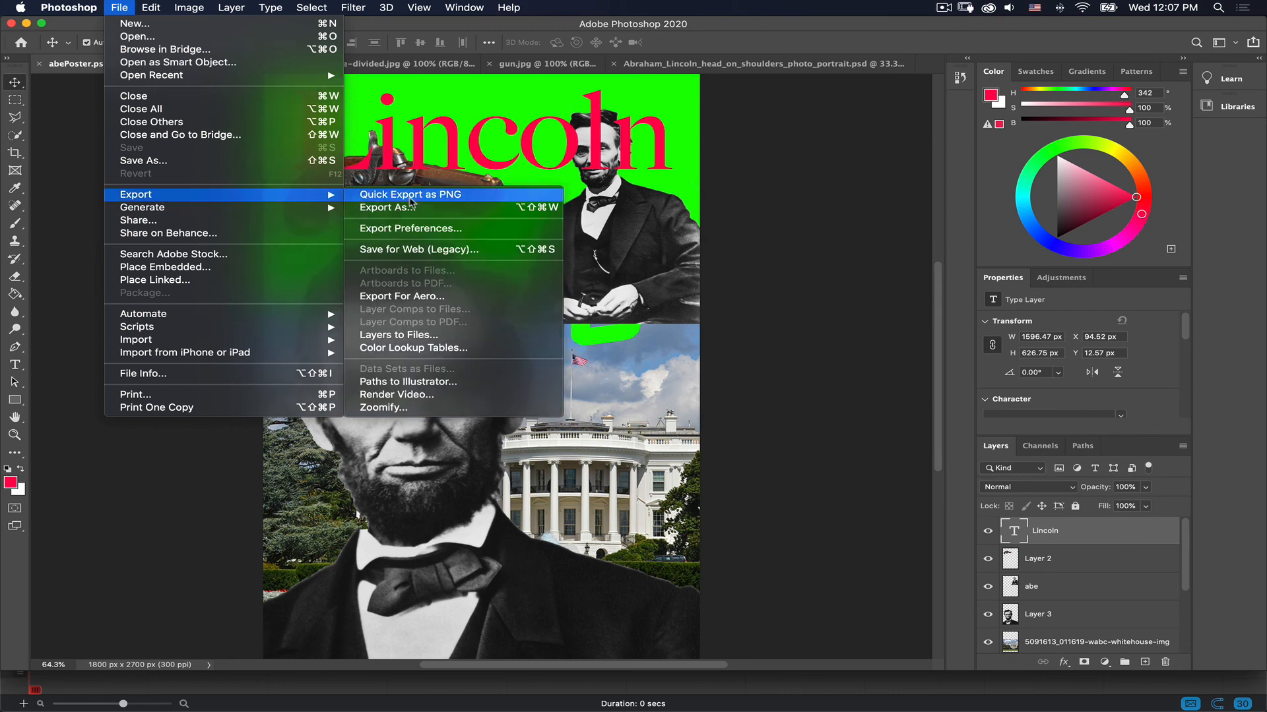
pyautogui.click(410, 199)
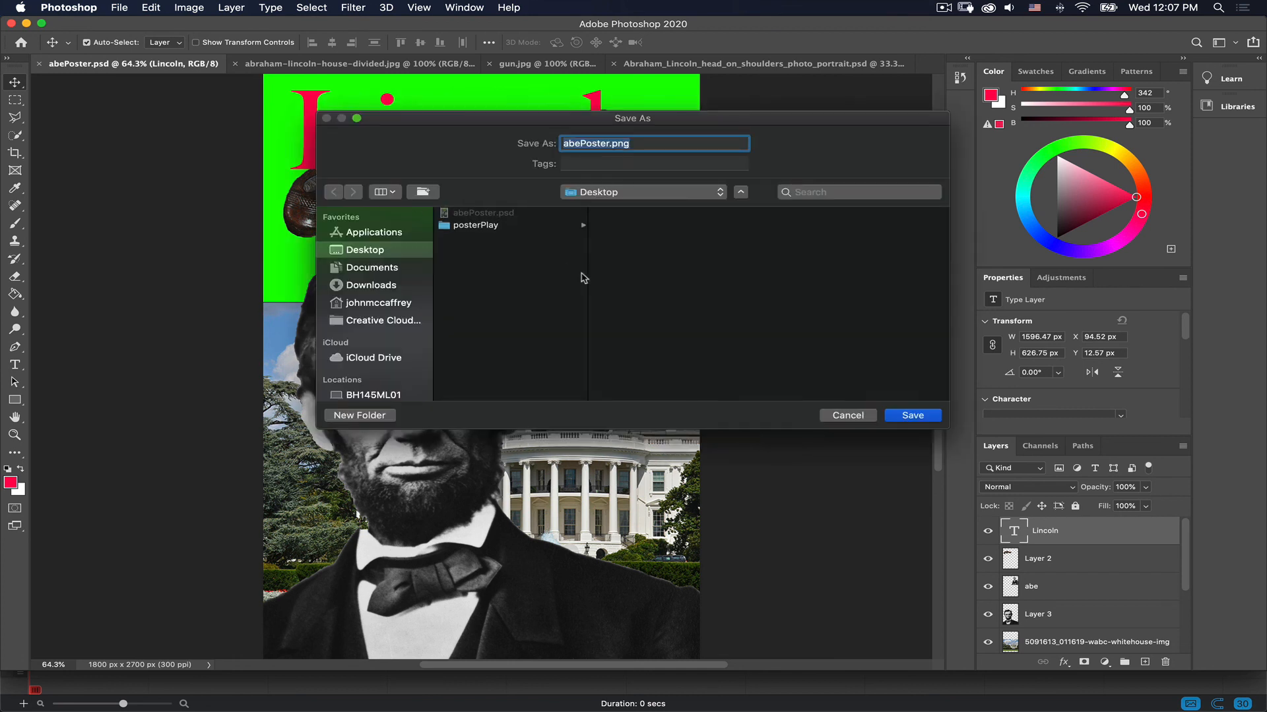
pyautogui.click(913, 416)
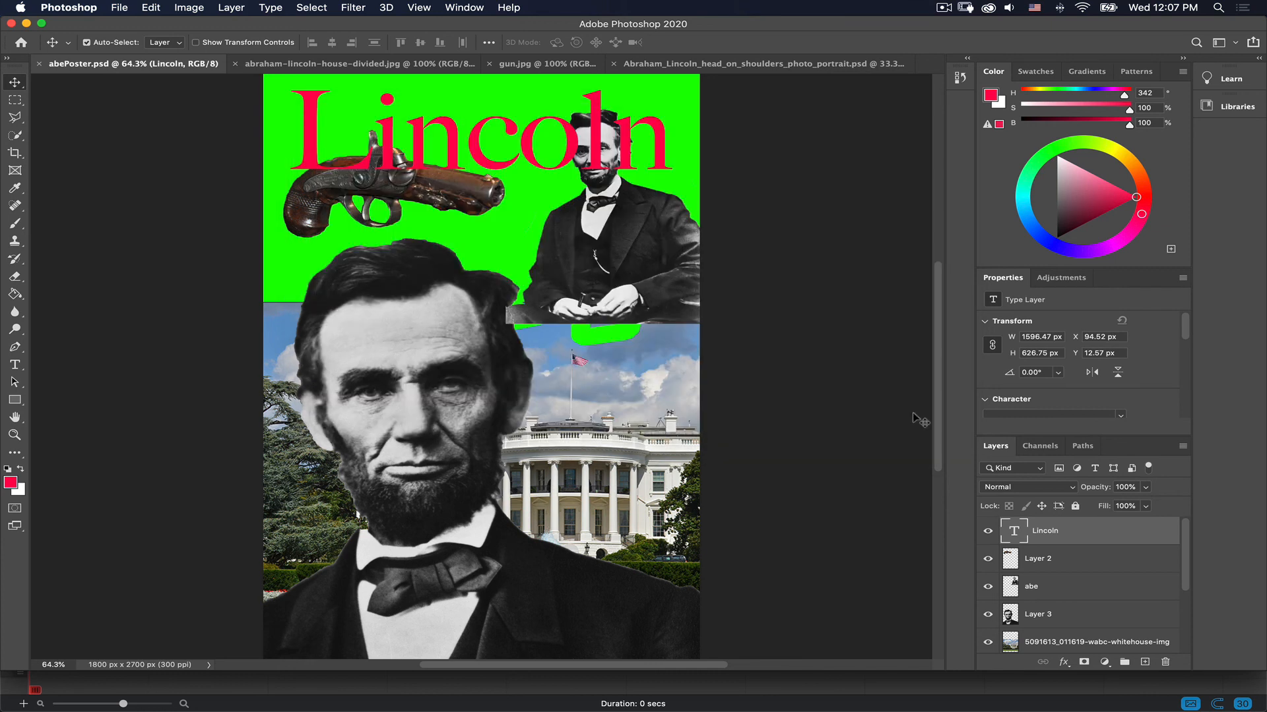